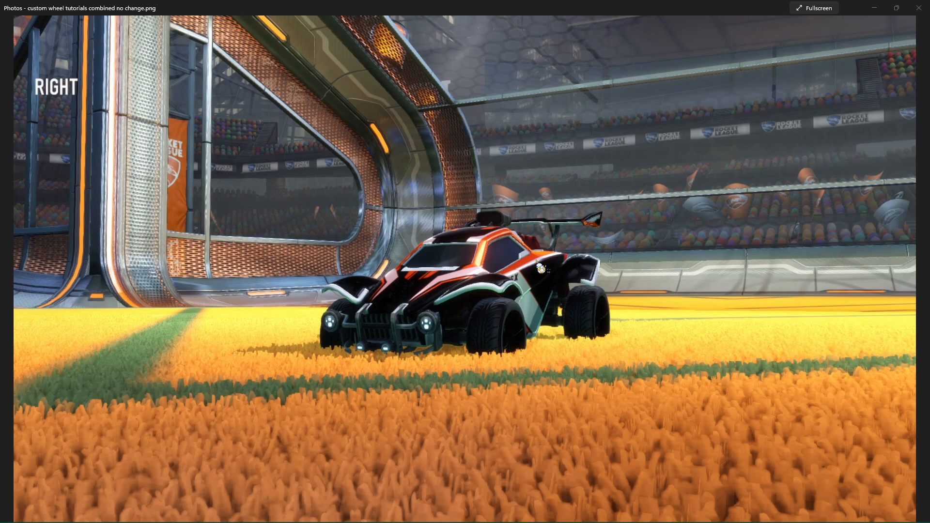
View the combined tutorial image with the custom wheels and compare it with the 3D wheel model in Blender
{"action": "key", "text": "Right"}
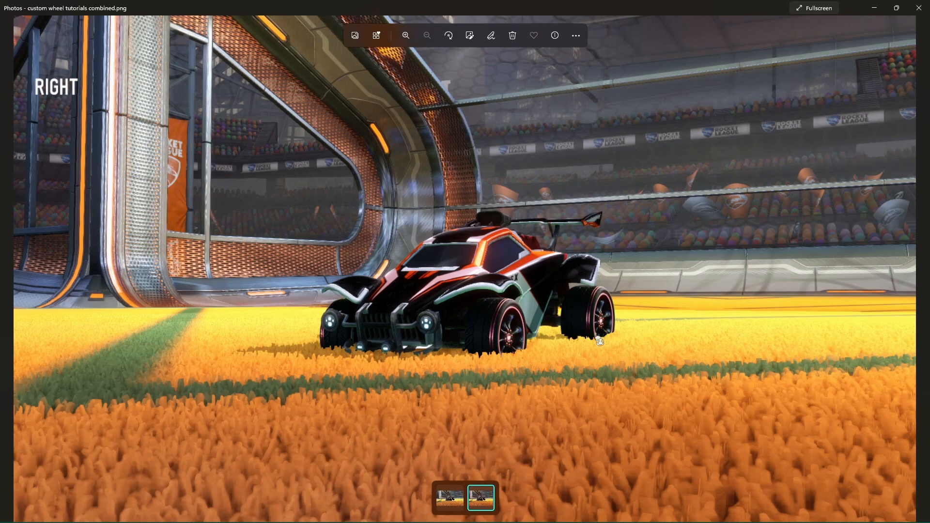
{"action": "key", "text": "super+Tab"}
{"action": "left_click", "coordinate": [658, 214]}
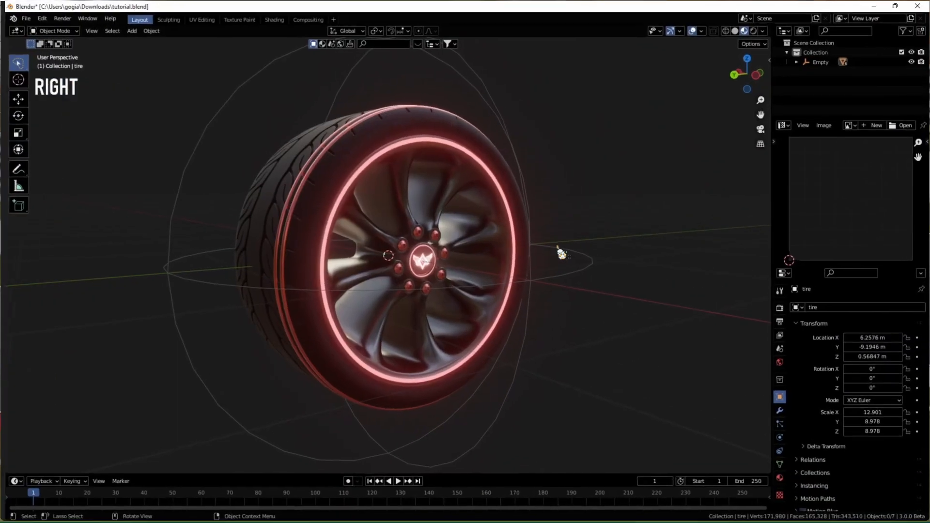
{"action": "middle_click_drag", "start_coordinate": [557, 248], "coordinate": [475, 241]}
{"action": "key", "text": "super+Tab"}
{"action": "left_click", "coordinate": [513, 237]}
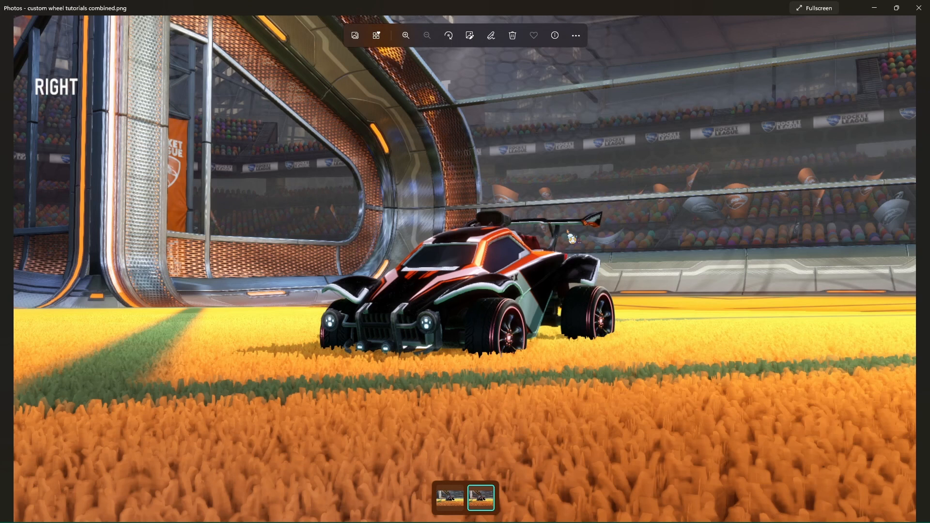
Switch to Blender, save tutorial.blend and select the Empty around the wheel
{"action": "key", "text": "super+Tab"}
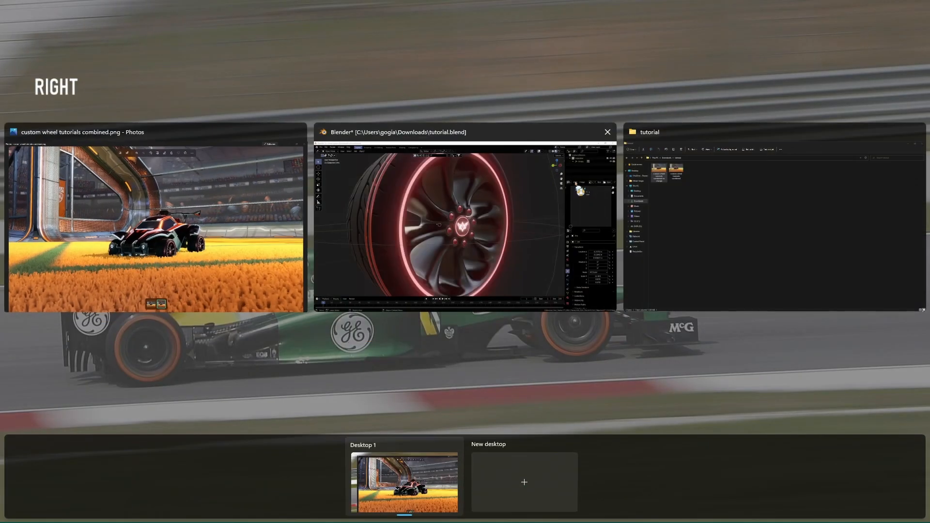
{"action": "left_click", "coordinate": [558, 194]}
{"action": "scroll", "coordinate": [516, 183], "scroll_direction": "down", "scroll_amount": 3}
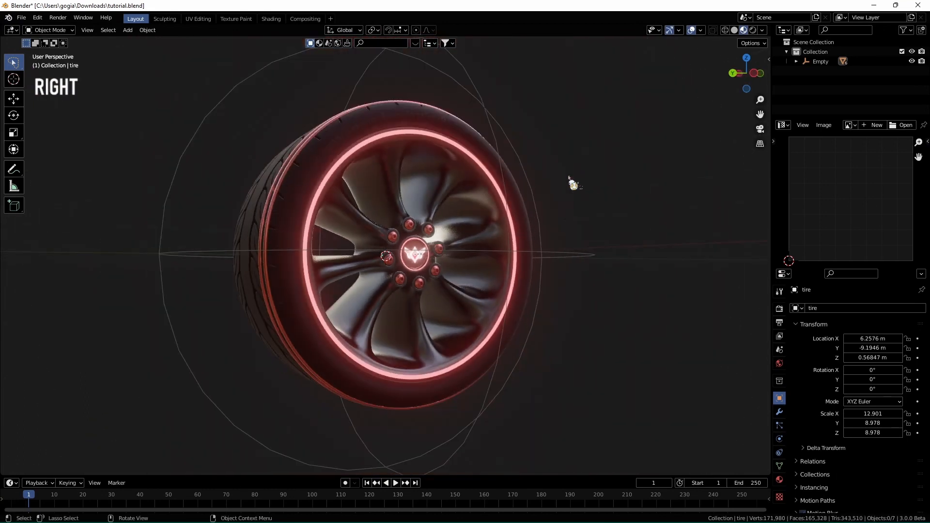
{"action": "mouse_move", "coordinate": [568, 178]}
{"action": "middle_mouse_down"}
{"action": "mouse_move", "coordinate": [577, 168]}
{"action": "mouse_move", "coordinate": [575, 184]}
{"action": "middle_mouse_up"}
{"action": "key", "text": "ctrl+s"}
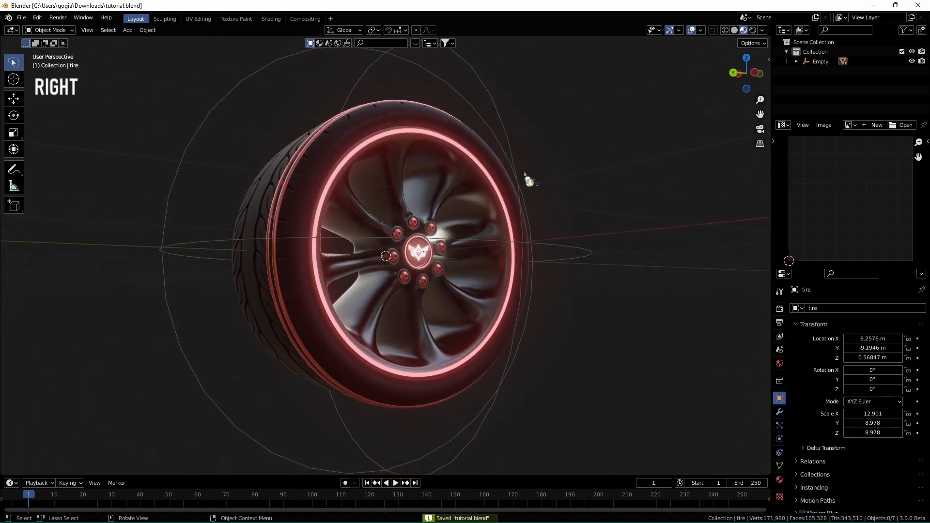
{"action": "left_click", "coordinate": [517, 158]}
{"action": "middle_click_drag", "start_coordinate": [567, 145], "coordinate": [576, 146]}
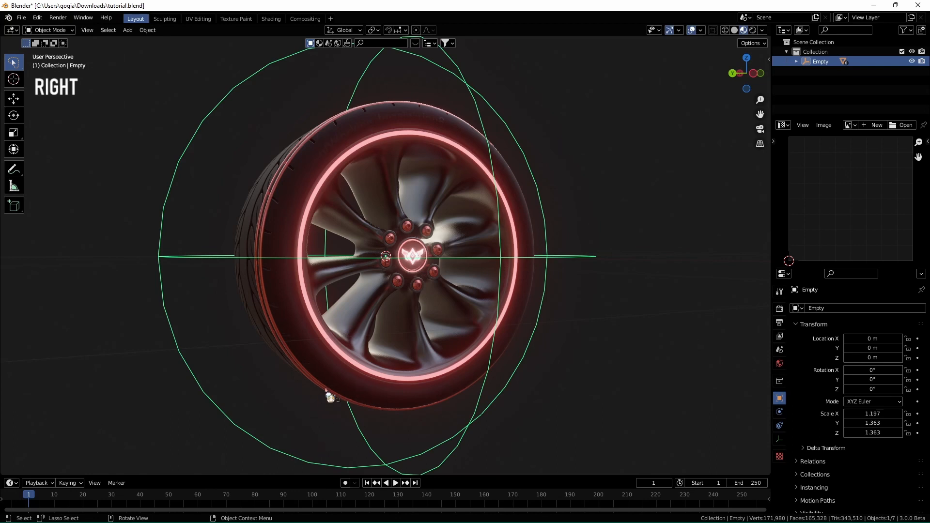
Open fSpy and load the image "custom wheel tutorials combined no change" from the tutorial folder
{"action": "mouse_move", "coordinate": [309, 522]}
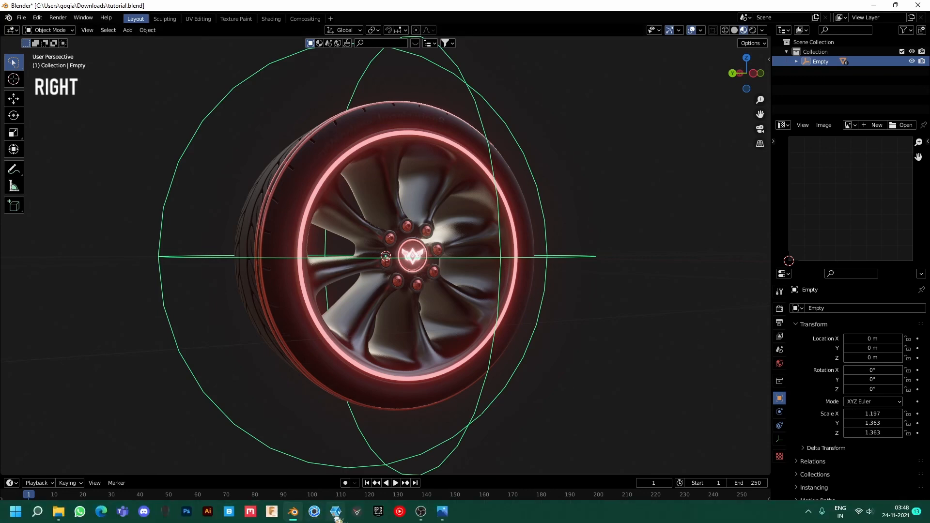
{"action": "left_click", "coordinate": [356, 514]}
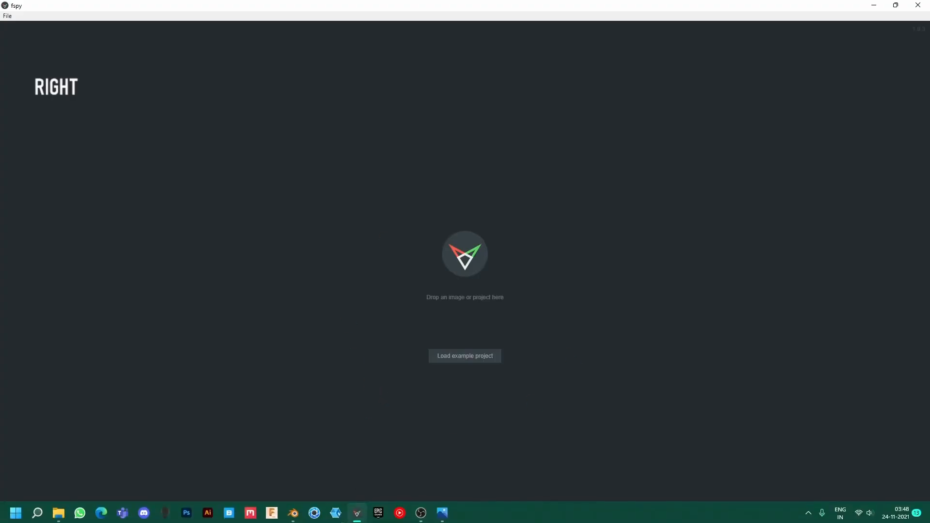
{"action": "mouse_move", "coordinate": [422, 522]}
{"action": "left_click", "coordinate": [67, 517]}
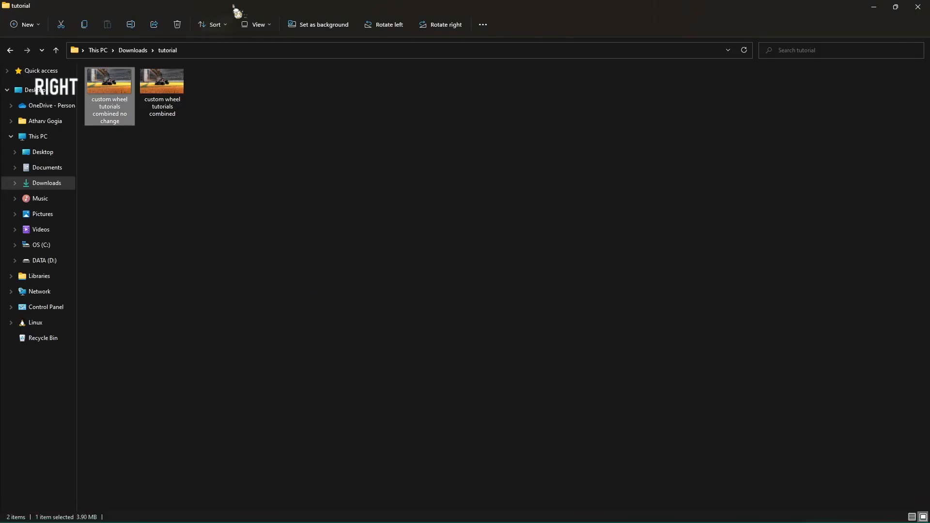
{"action": "left_click_drag", "start_coordinate": [242, 11], "coordinate": [20, 48]}
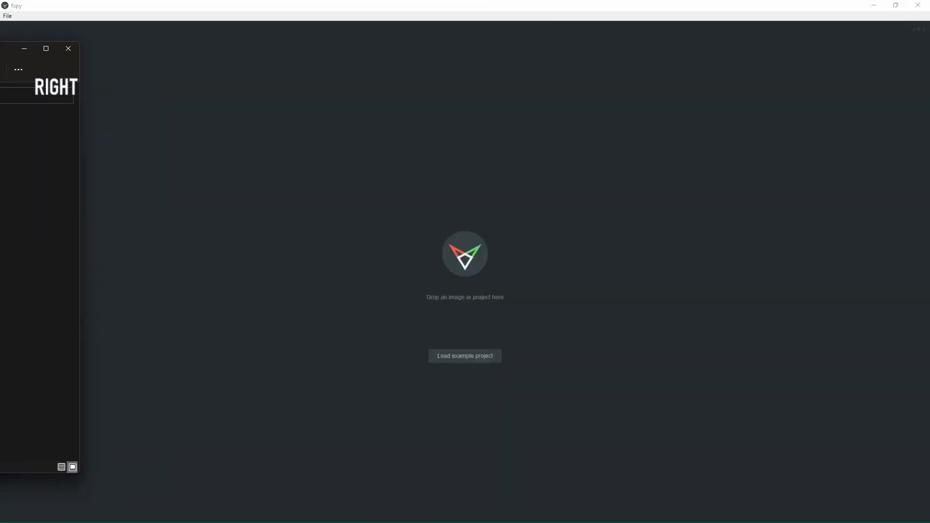
{"action": "left_click_drag", "start_coordinate": [56, 87], "coordinate": [381, 183]}
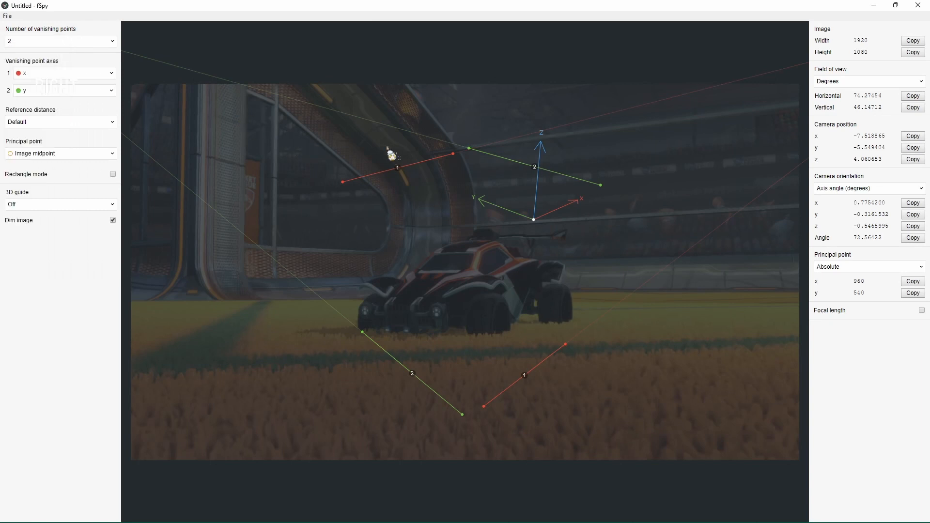
Move the origin onto the car's near front wheel and shorten the upper x-axis line
{"action": "left_click_drag", "start_coordinate": [536, 222], "coordinate": [468, 308]}
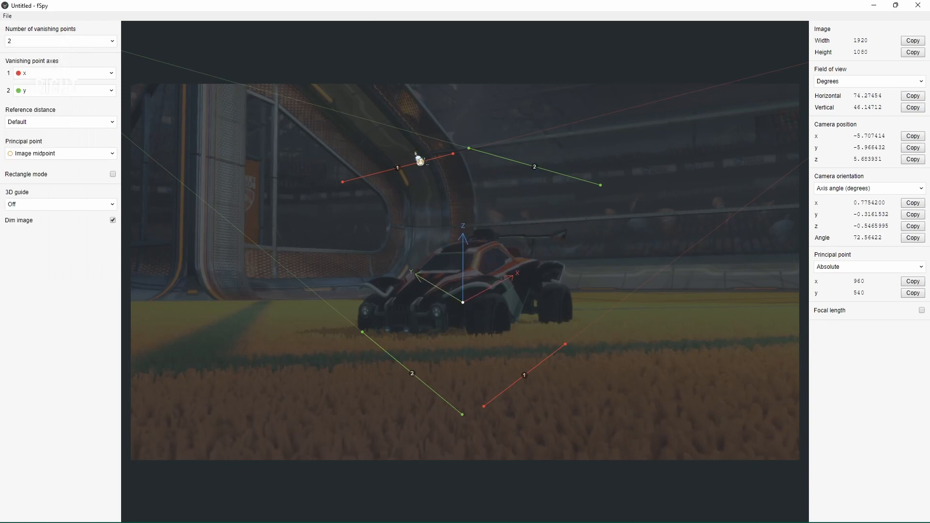
{"action": "left_click_drag", "start_coordinate": [342, 182], "coordinate": [368, 185]}
{"action": "left_click_drag", "start_coordinate": [463, 302], "coordinate": [464, 311]}
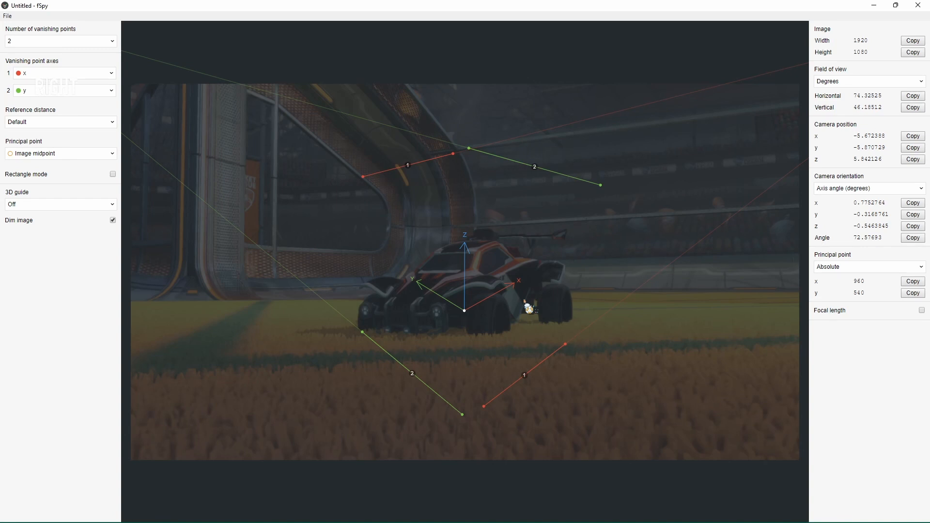
Set the second vanishing point axis to z, leaving the first on x
{"action": "left_click", "coordinate": [71, 73]}
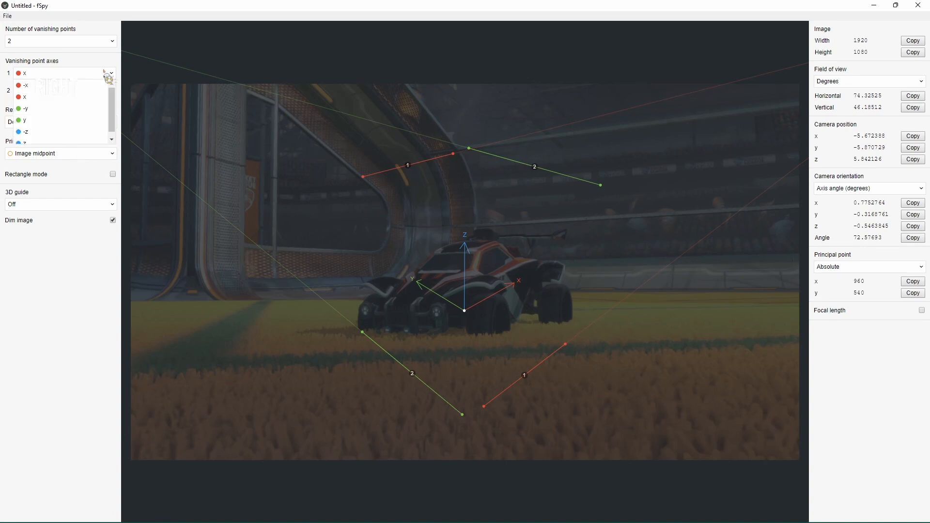
{"action": "left_click", "coordinate": [154, 82]}
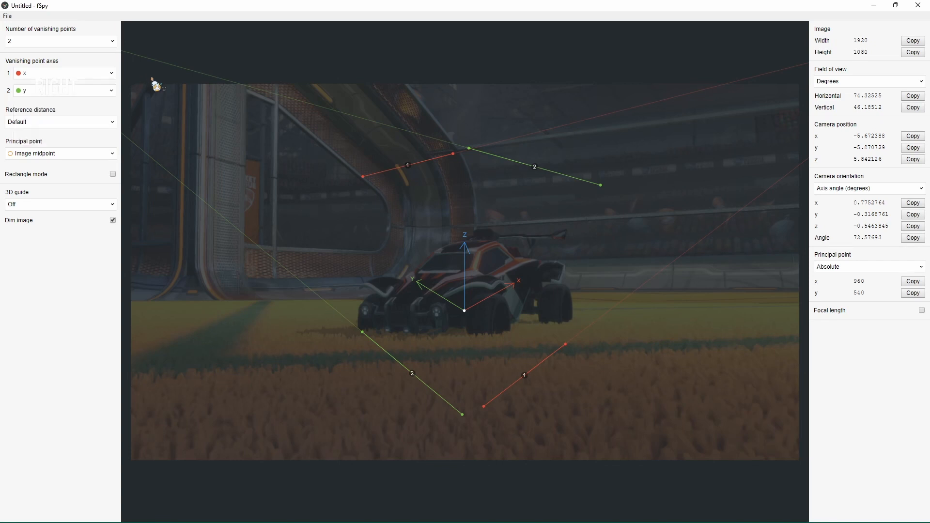
{"action": "left_click", "coordinate": [103, 90]}
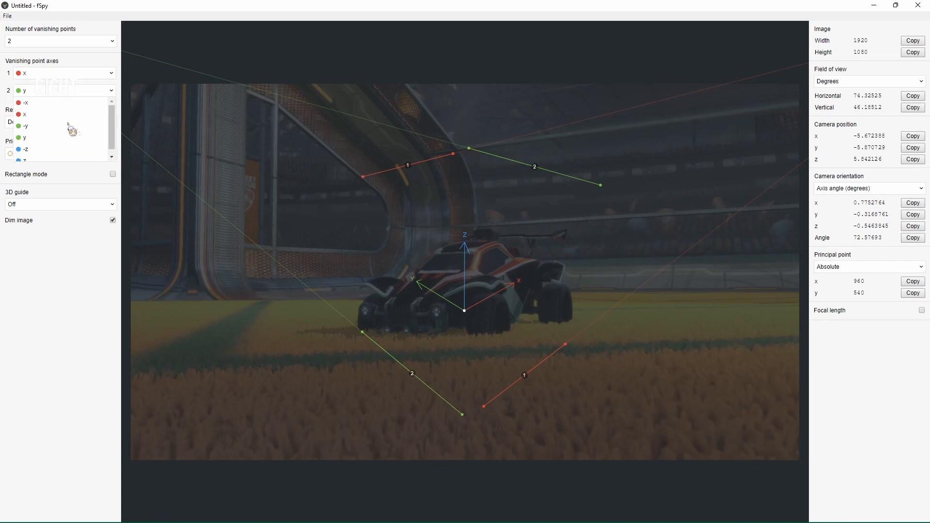
{"action": "left_click", "coordinate": [39, 155]}
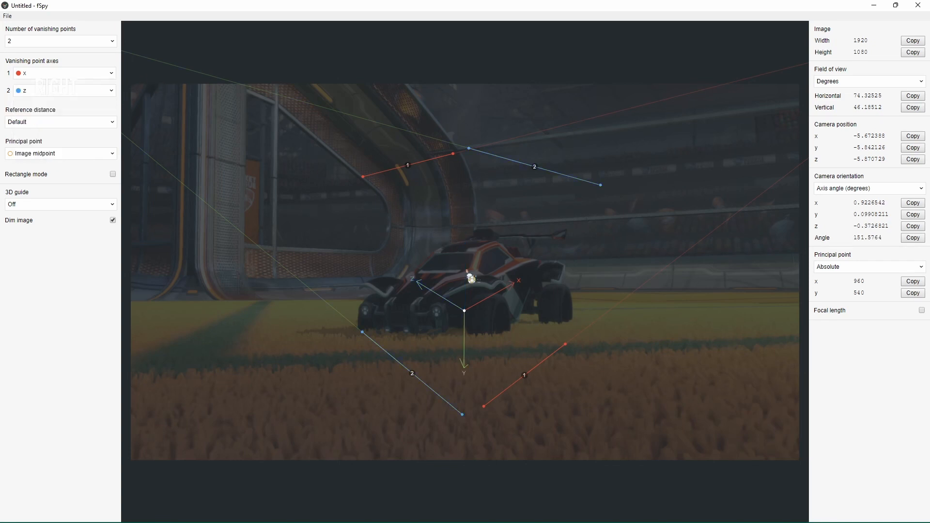
Turn both z-axis lines roughly vertical near the car and set the second vanishing point axis to -z
{"action": "left_click_drag", "start_coordinate": [462, 417], "coordinate": [356, 428]}
{"action": "left_click_drag", "start_coordinate": [601, 185], "coordinate": [450, 368]}
{"action": "left_click_drag", "start_coordinate": [469, 148], "coordinate": [442, 207]}
{"action": "left_click", "coordinate": [66, 92]}
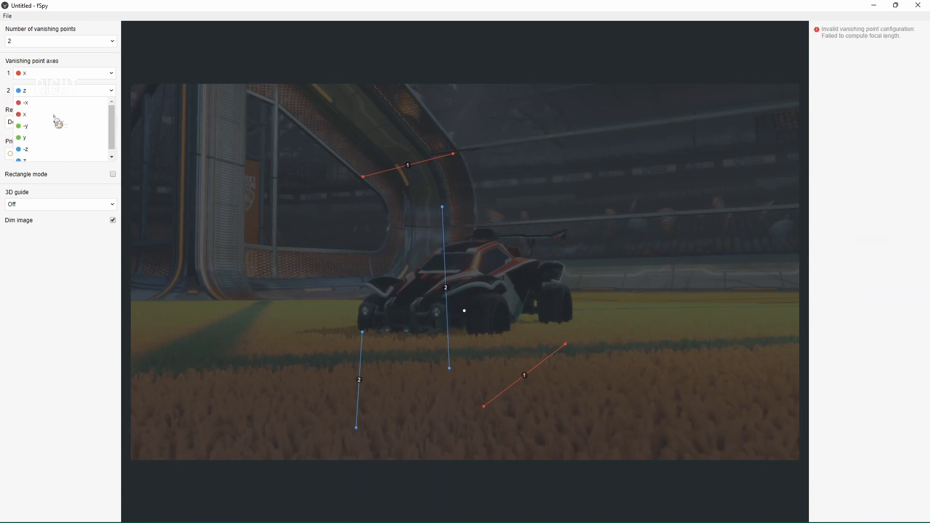
{"action": "left_click", "coordinate": [36, 158]}
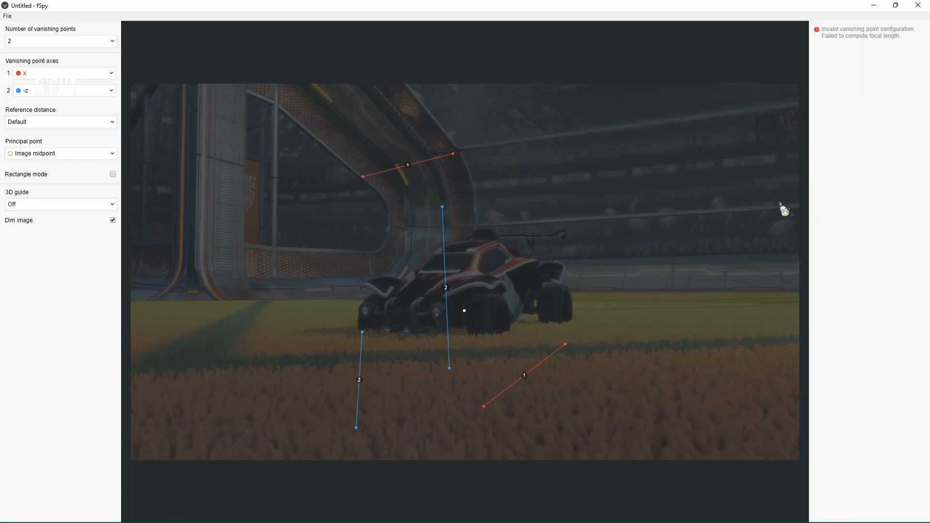
Align both z-axis guide lines with the vertical edges of the goal post
{"action": "left_click_drag", "start_coordinate": [442, 206], "coordinate": [198, 118]}
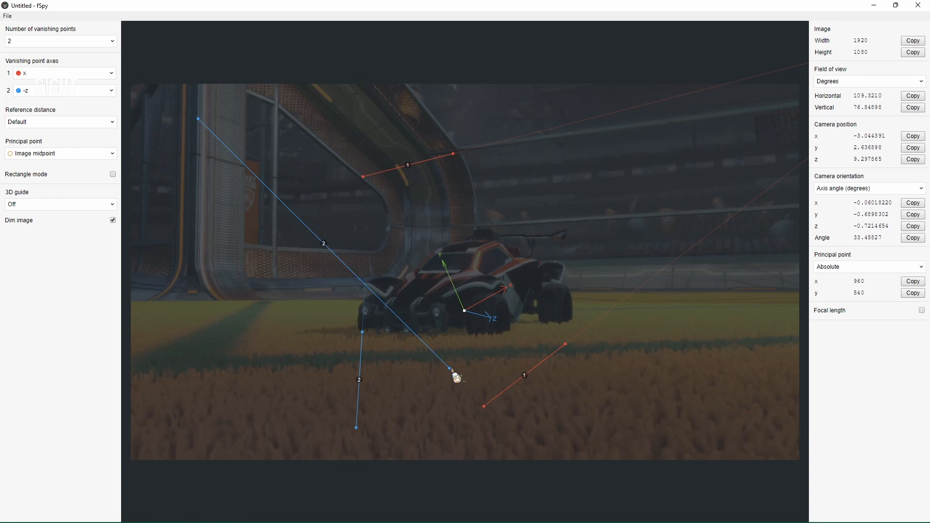
{"action": "left_click_drag", "start_coordinate": [452, 375], "coordinate": [202, 237]}
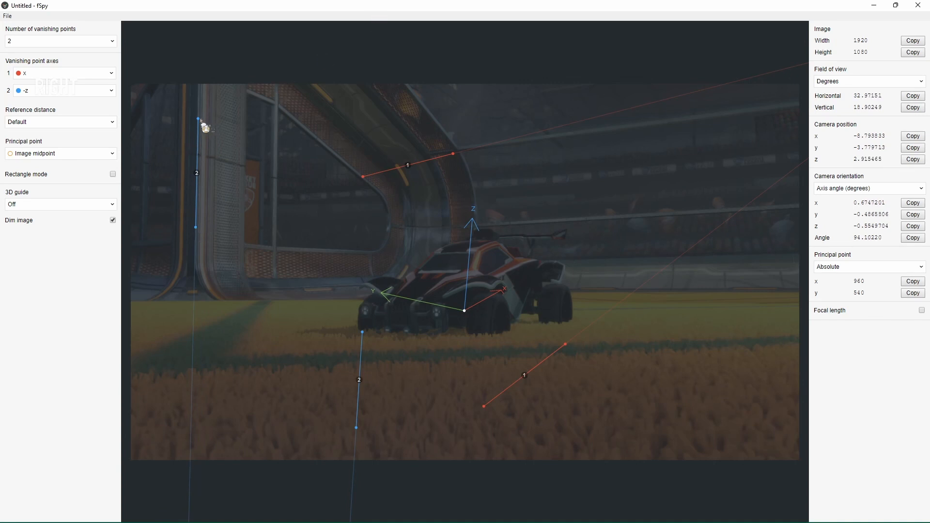
{"action": "left_click_drag", "start_coordinate": [205, 127], "coordinate": [204, 127]}
{"action": "left_click", "coordinate": [117, 225]}
{"action": "left_click", "coordinate": [117, 224]}
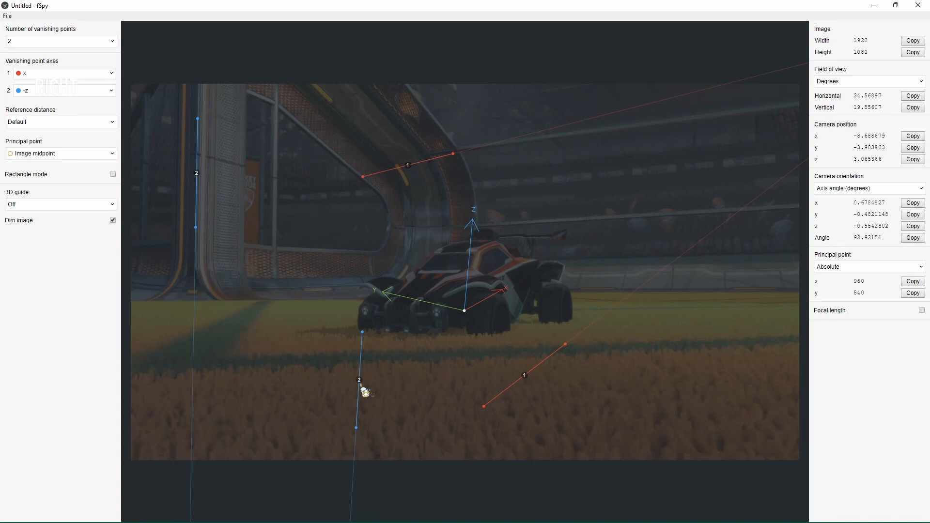
{"action": "left_click_drag", "start_coordinate": [362, 333], "coordinate": [190, 127]}
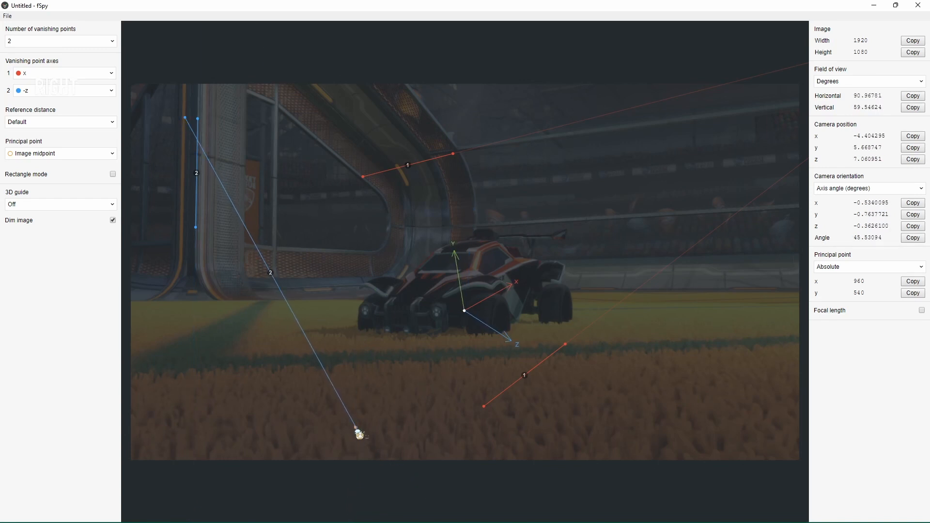
{"action": "left_click_drag", "start_coordinate": [363, 437], "coordinate": [189, 228]}
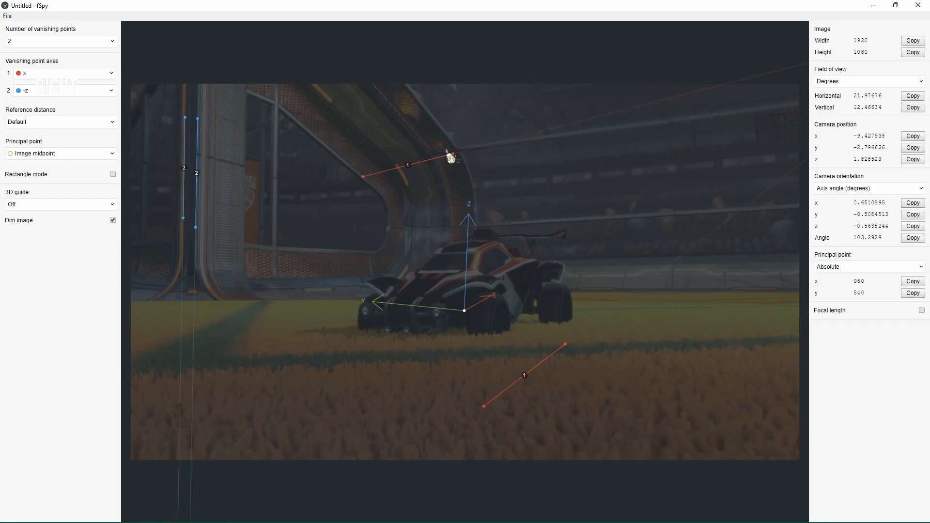
Align both x-axis lines with the two stadium rails behind the car and shift one z-axis line to the neighbouring goal post edge
{"action": "left_click_drag", "start_coordinate": [453, 156], "coordinate": [788, 107]}
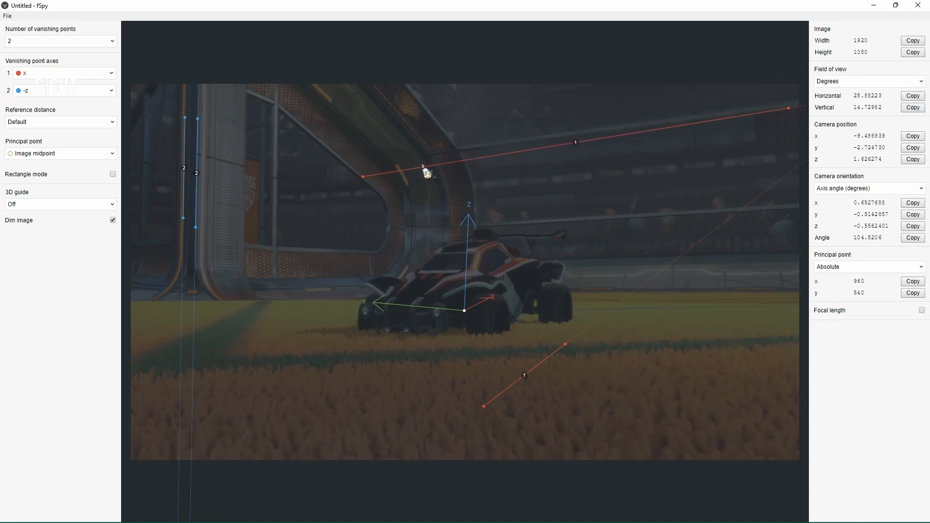
{"action": "left_click_drag", "start_coordinate": [363, 176], "coordinate": [484, 145]}
{"action": "left_click_drag", "start_coordinate": [565, 344], "coordinate": [710, 210]}
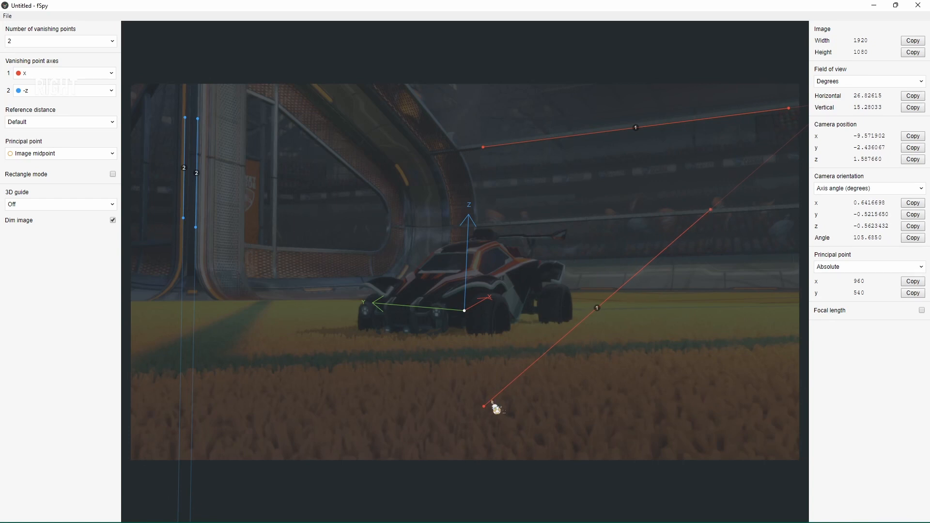
{"action": "left_click_drag", "start_coordinate": [484, 406], "coordinate": [501, 223]}
{"action": "left_click_drag", "start_coordinate": [710, 210], "coordinate": [795, 204]}
{"action": "mouse_move", "coordinate": [484, 146]}
{"action": "left_mouse_down"}
{"action": "mouse_move", "coordinate": [522, 163]}
{"action": "mouse_move", "coordinate": [501, 145]}
{"action": "left_mouse_up"}
{"action": "left_click_drag", "start_coordinate": [196, 227], "coordinate": [205, 234]}
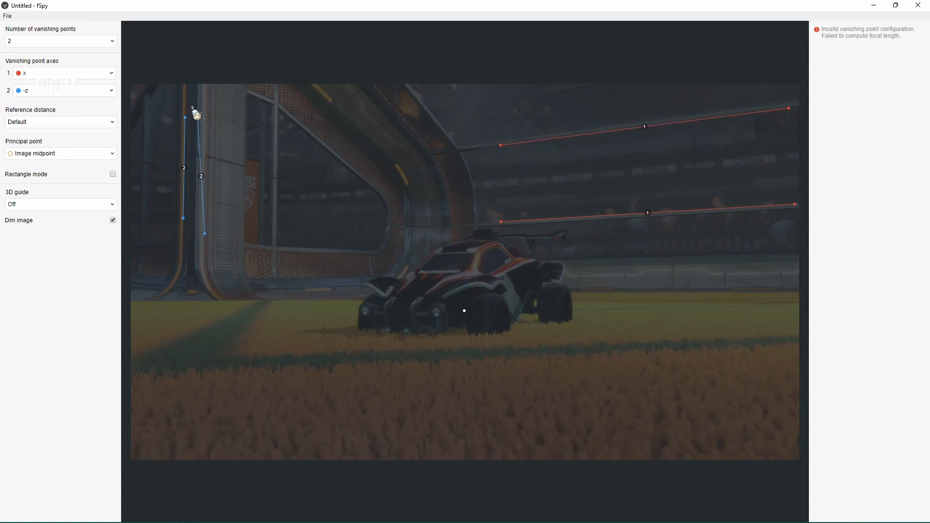
{"action": "left_click_drag", "start_coordinate": [198, 118], "coordinate": [207, 116]}
Set the second vanishing point axis back to z and place the origin near the base of the near front wheel
{"action": "left_click_drag", "start_coordinate": [464, 311], "coordinate": [472, 310]}
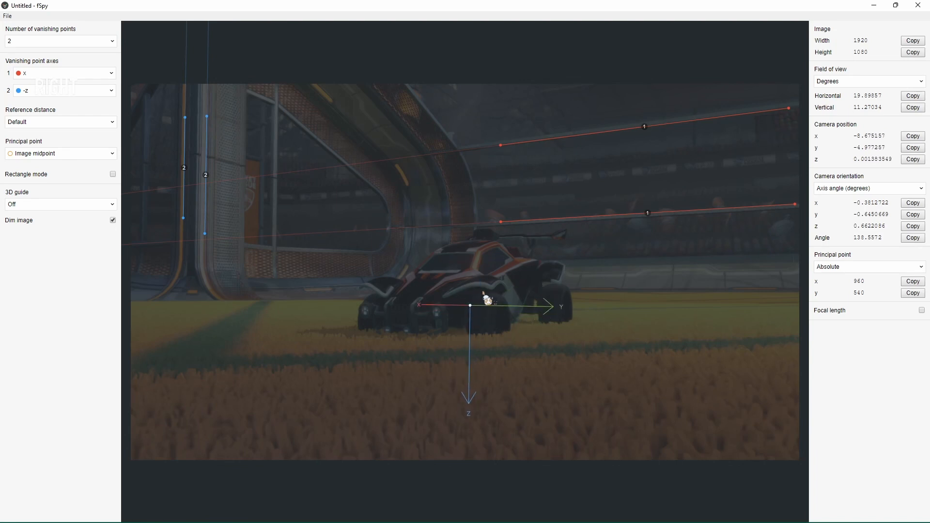
{"action": "left_click", "coordinate": [37, 92]}
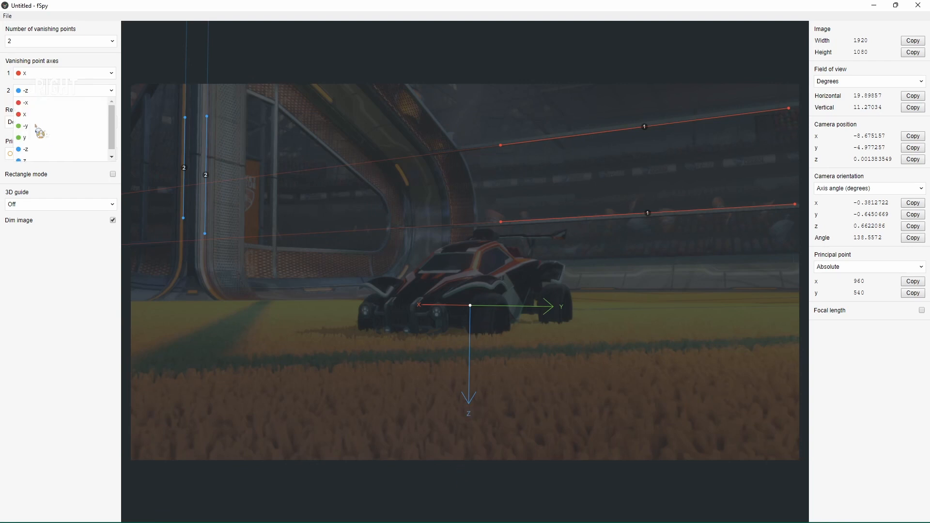
{"action": "left_click", "coordinate": [27, 156]}
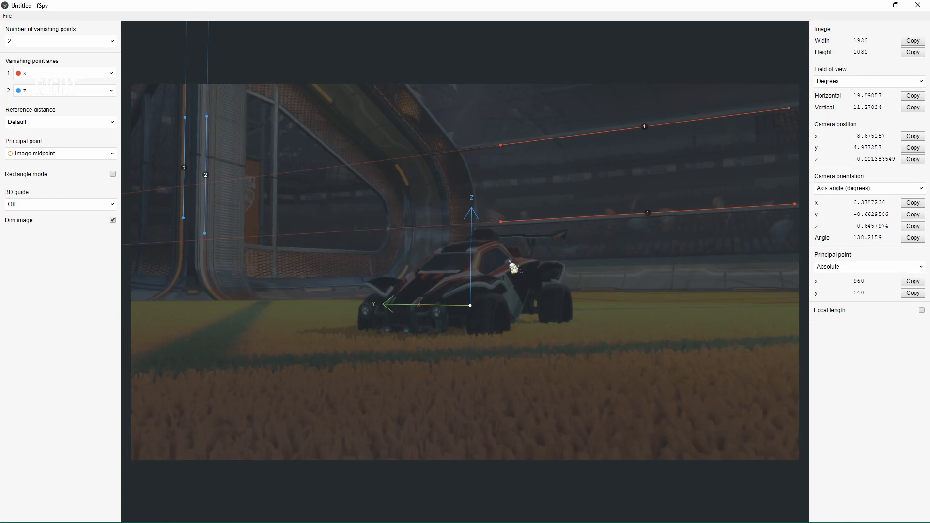
{"action": "left_click_drag", "start_coordinate": [472, 313], "coordinate": [496, 333]}
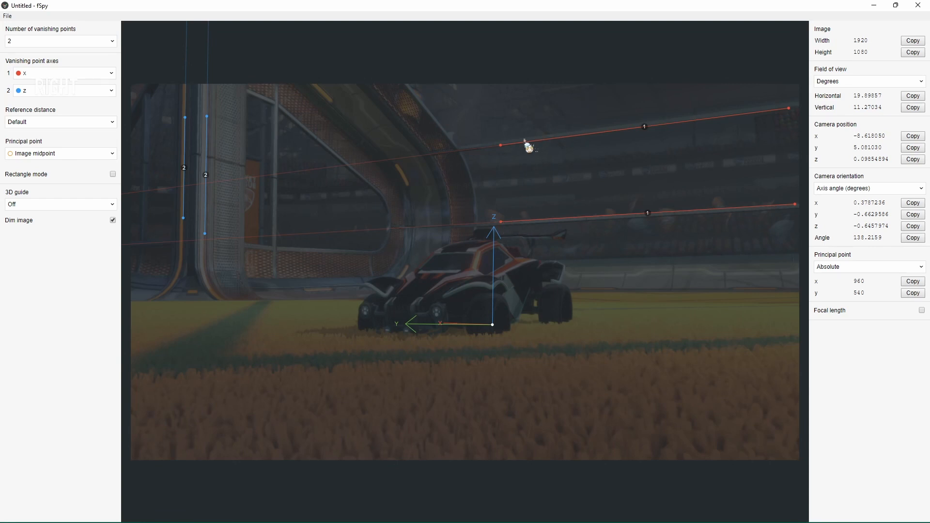
Start saving the fSpy project and choose the Downloads folder as its location
{"action": "left_click", "coordinate": [7, 16]}
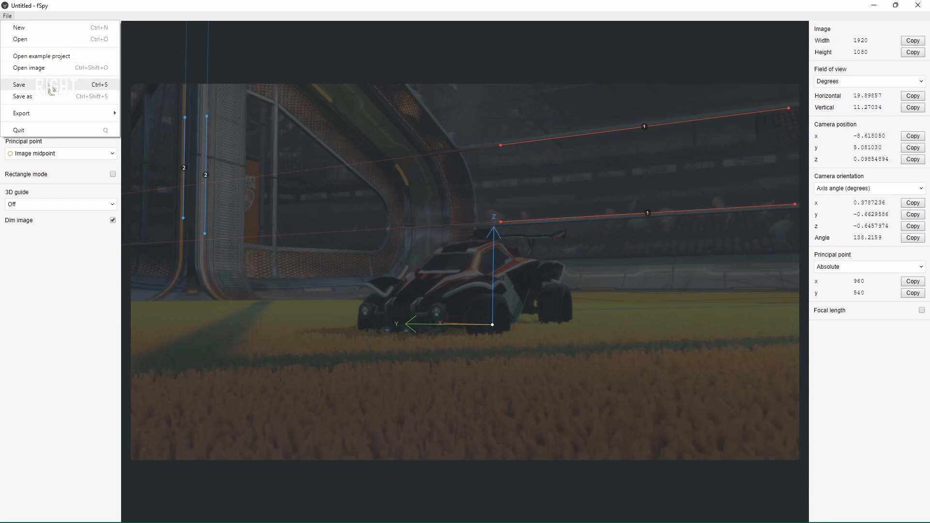
{"action": "left_click", "coordinate": [83, 86]}
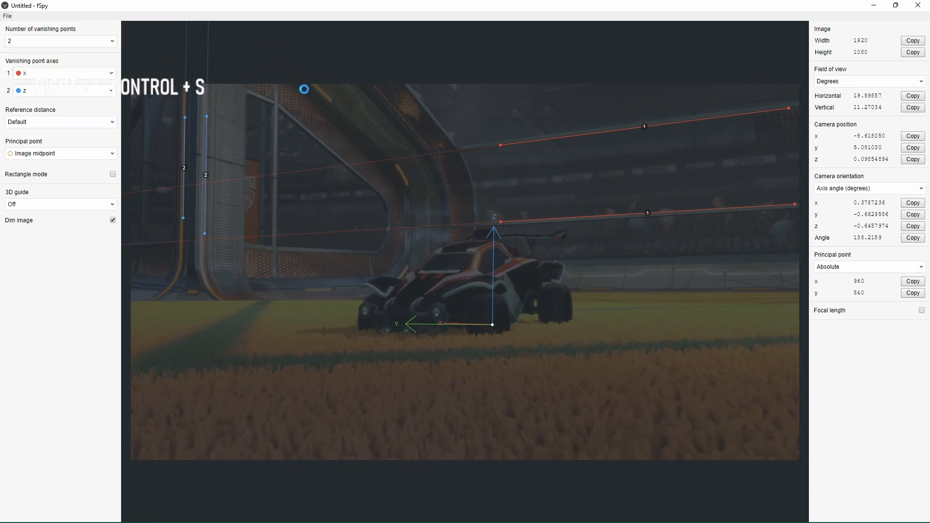
{"action": "left_click", "coordinate": [232, 164]}
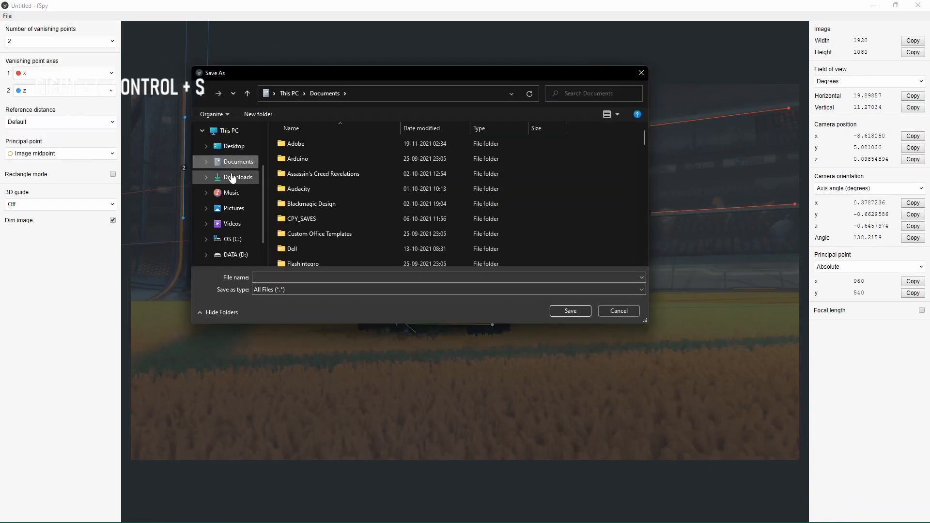
{"action": "left_click", "coordinate": [232, 177]}
{"action": "left_click", "coordinate": [330, 277]}
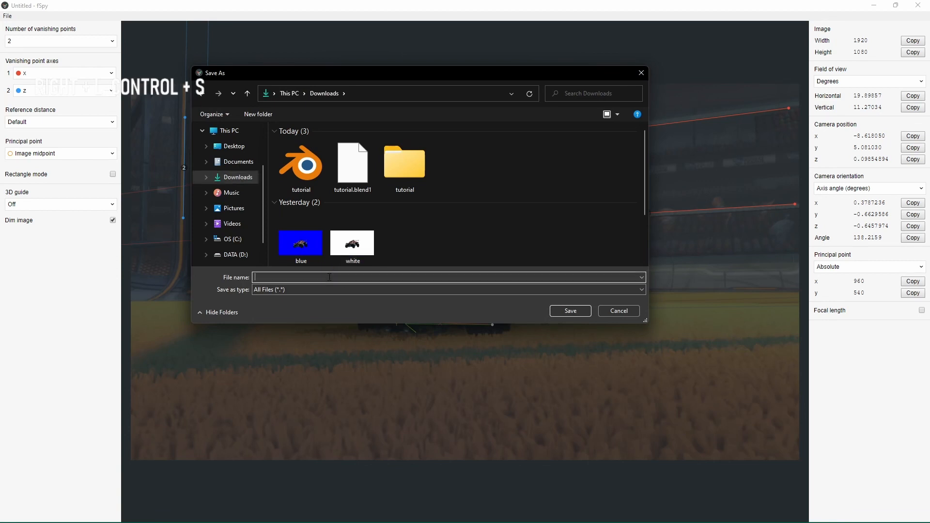
{"action": "type", "text": "tutorial"}
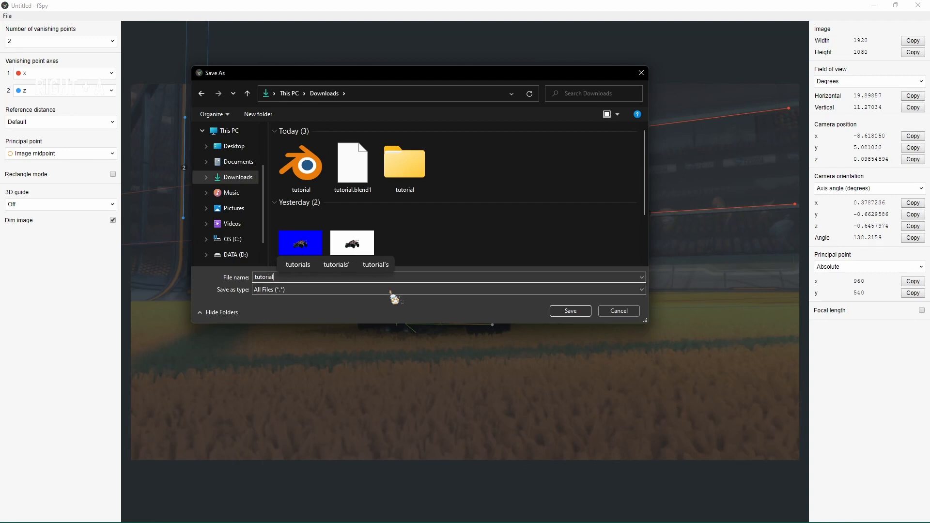
{"action": "left_click", "coordinate": [567, 311]}
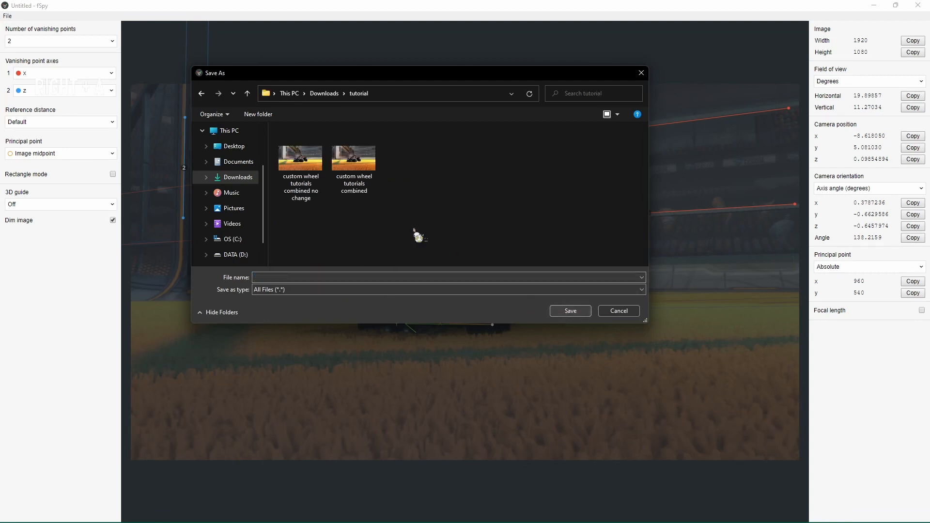
{"action": "key", "text": "alt+Left"}
Save the fSpy project in Downloads as tutoiral.fsp.fspy, replacing the existing file of that name
{"action": "left_click", "coordinate": [339, 280]}
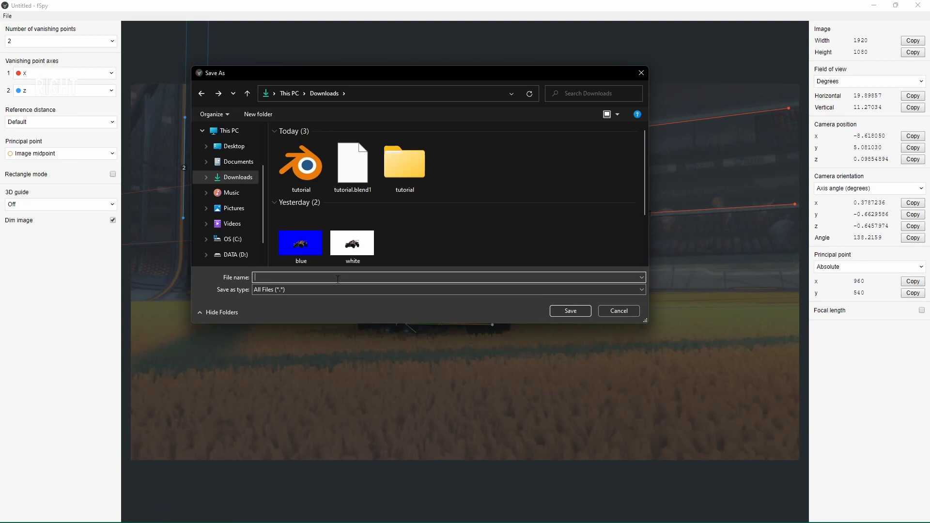
{"action": "type", "text": "tuto"}
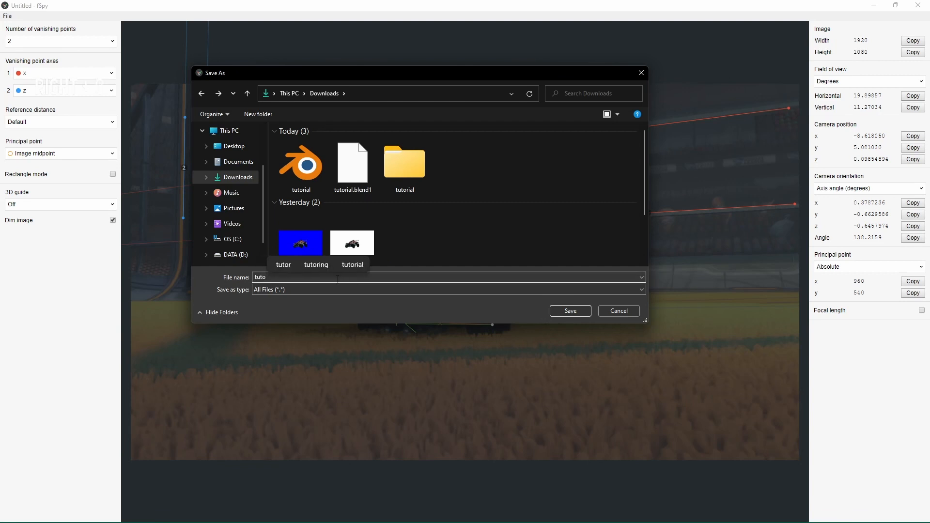
{"action": "type", "text": "iral."}
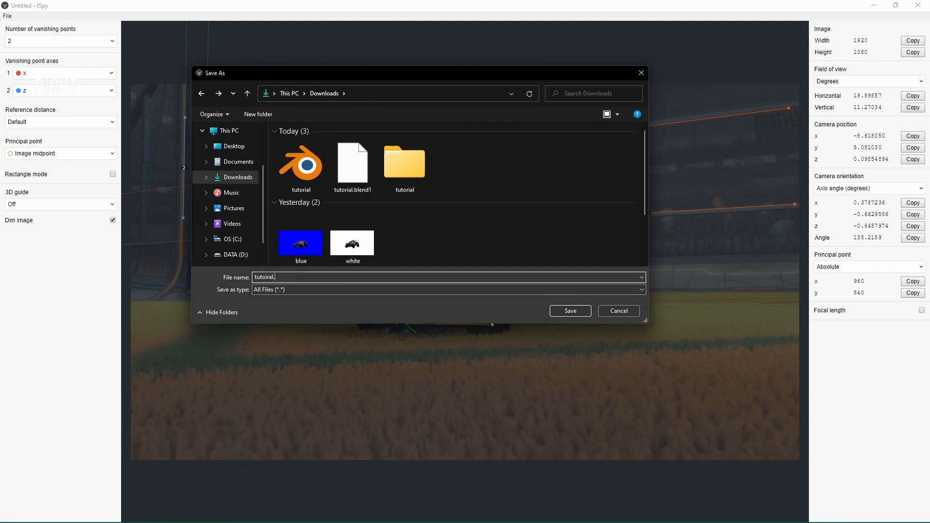
{"action": "type", "text": "fspy"}
{"action": "key", "text": "Return"}
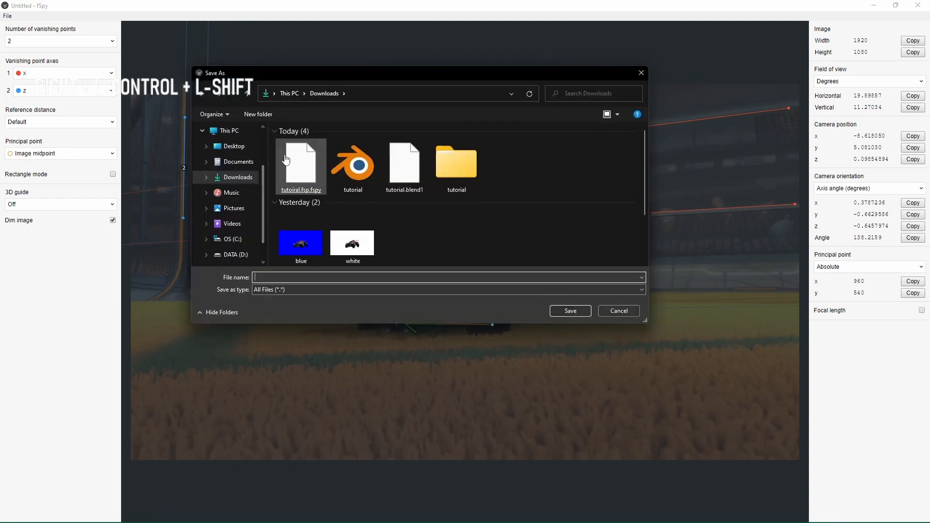
{"action": "double_click", "coordinate": [306, 166]}
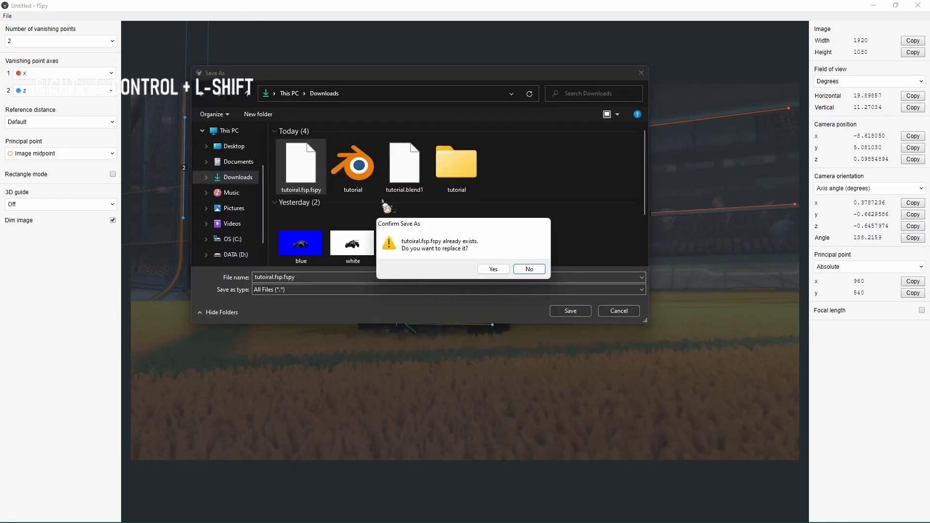
{"action": "left_click", "coordinate": [495, 268]}
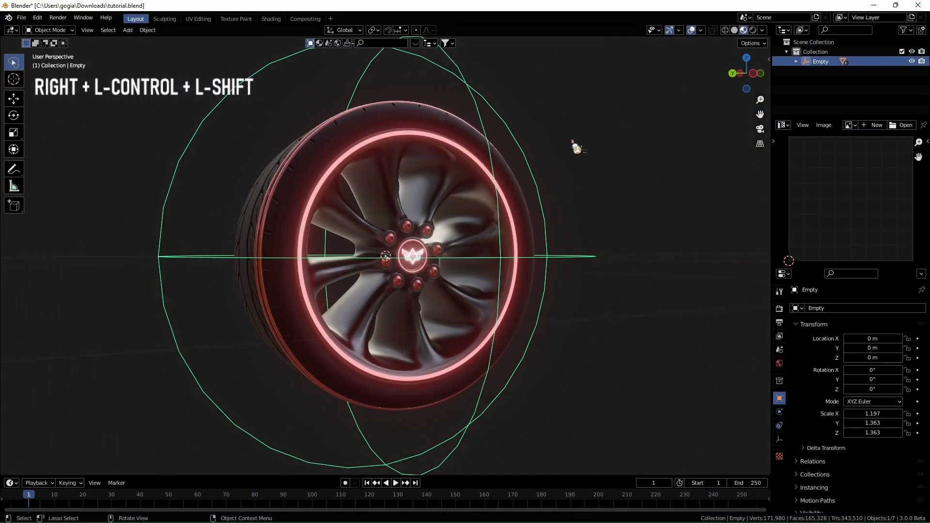
Switch to Blender, deselect the empty around the wheel and save tutorial.blend
{"action": "scroll", "coordinate": [577, 145], "scroll_direction": "down", "scroll_amount": 2}
{"action": "left_click", "coordinate": [582, 150]}
{"action": "middle_click_drag", "start_coordinate": [582, 151], "coordinate": [617, 163]}
{"action": "key", "text": "ctrl+s"}
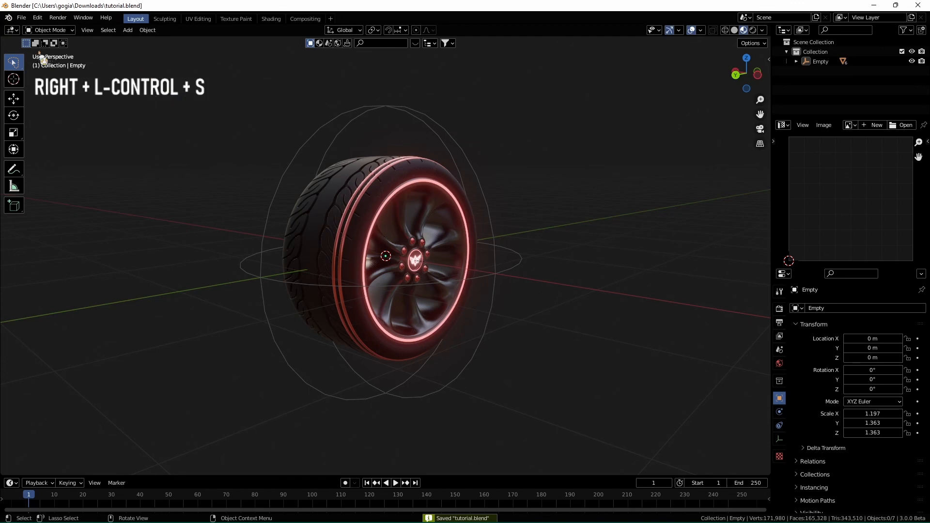
Search the add-on preferences for "node", inspect the Node Wrangler entry and close the preferences
{"action": "left_click", "coordinate": [21, 18]}
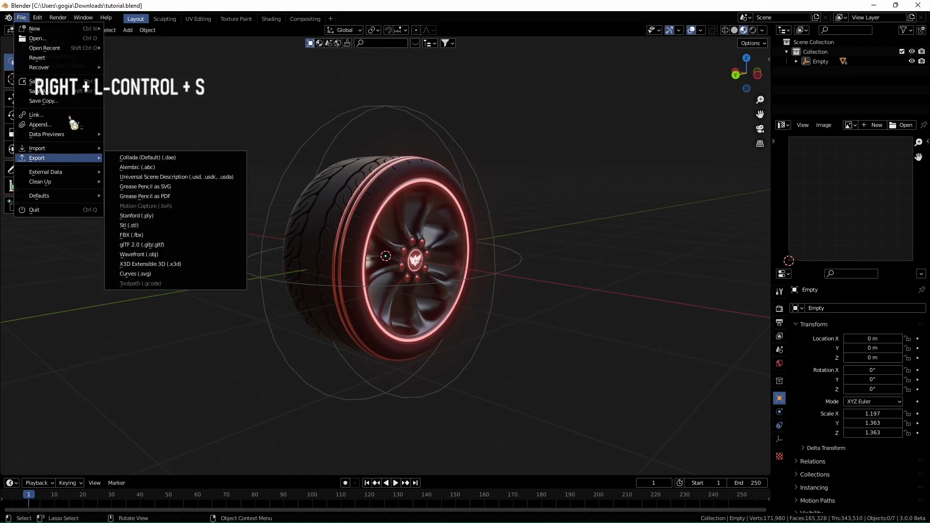
{"action": "right_click", "coordinate": [65, 87]}
{"action": "left_click", "coordinate": [38, 18]}
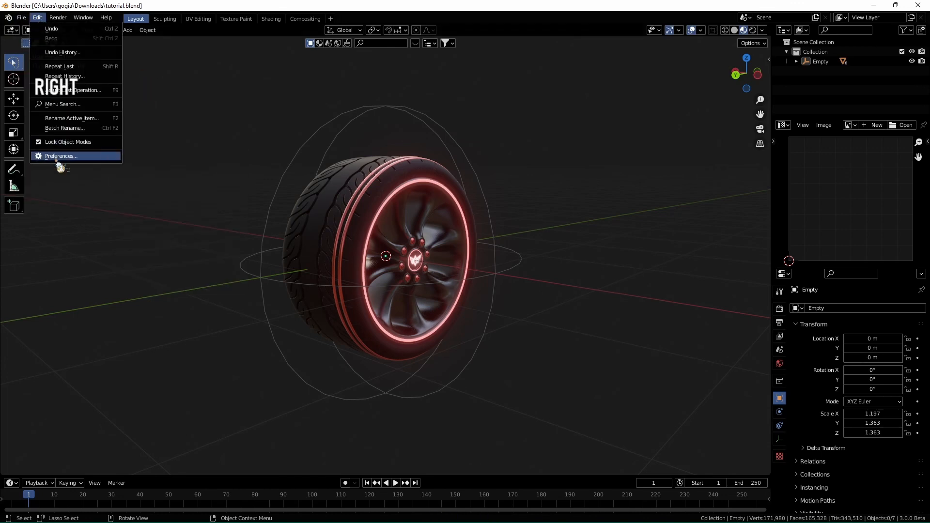
{"action": "left_click", "coordinate": [57, 154]}
{"action": "left_click", "coordinate": [29, 118]}
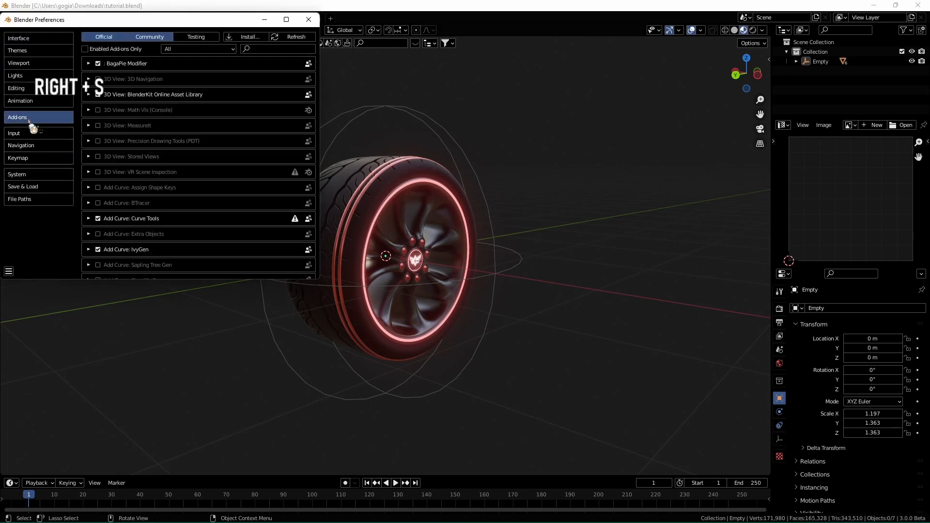
{"action": "left_click", "coordinate": [276, 49]}
{"action": "left_click", "coordinate": [249, 37]}
{"action": "left_click", "coordinate": [503, 7]}
{"action": "left_click", "coordinate": [270, 50]}
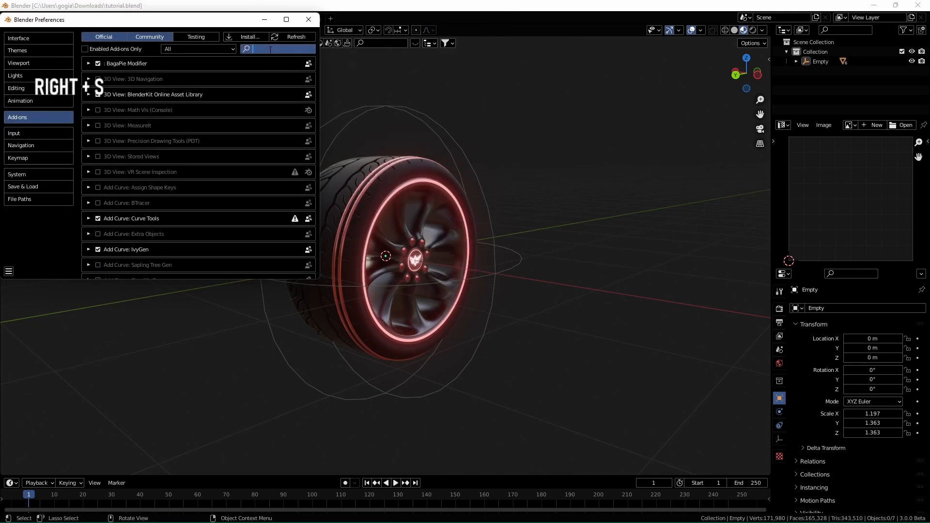
{"action": "type", "text": "node"}
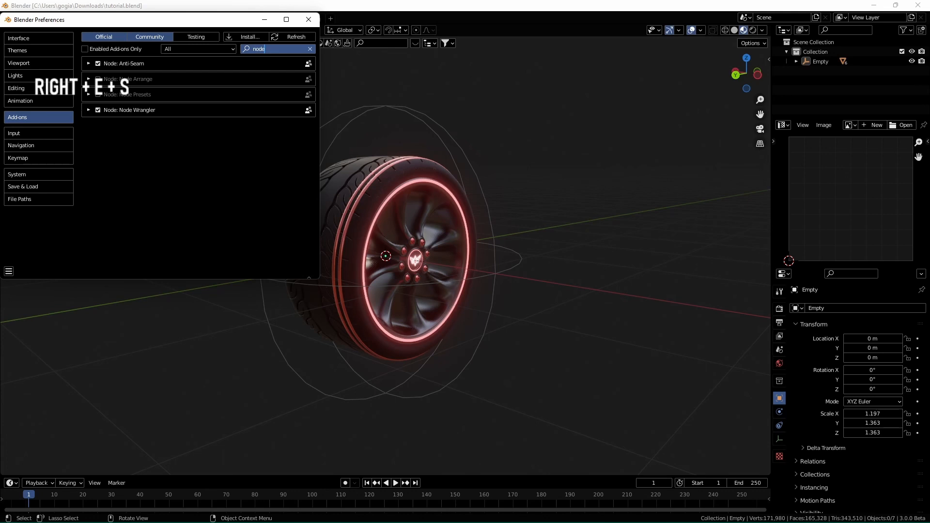
{"action": "left_click", "coordinate": [111, 110]}
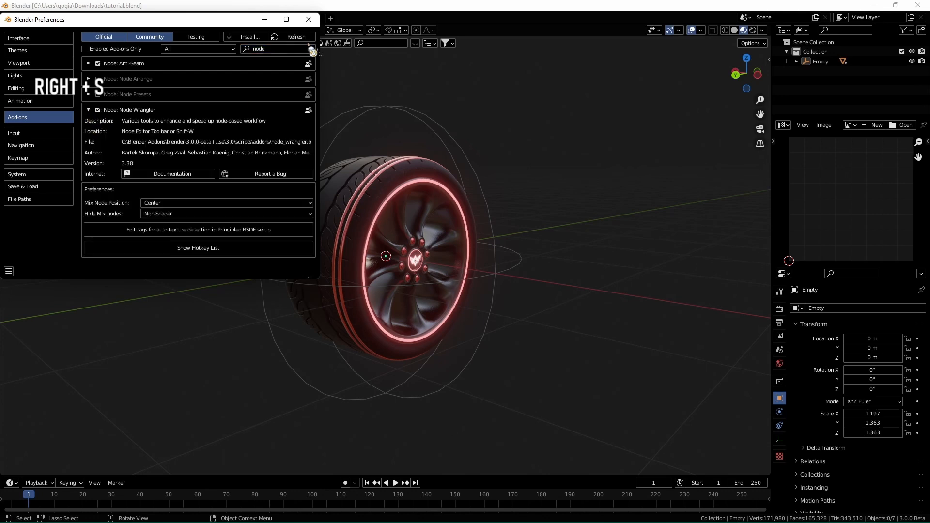
{"action": "left_click", "coordinate": [308, 20]}
Save the scene, and import the fSpy project tutoiral.fsp.fspy from Downloads with its background image
{"action": "middle_click_drag", "start_coordinate": [468, 117], "coordinate": [448, 105]}
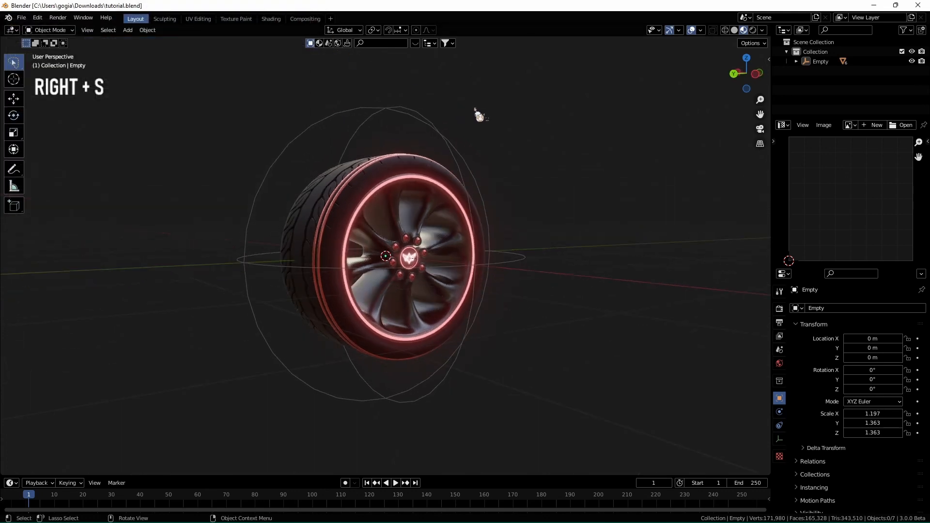
{"action": "key", "text": "ctrl+s"}
{"action": "left_click", "coordinate": [22, 17]}
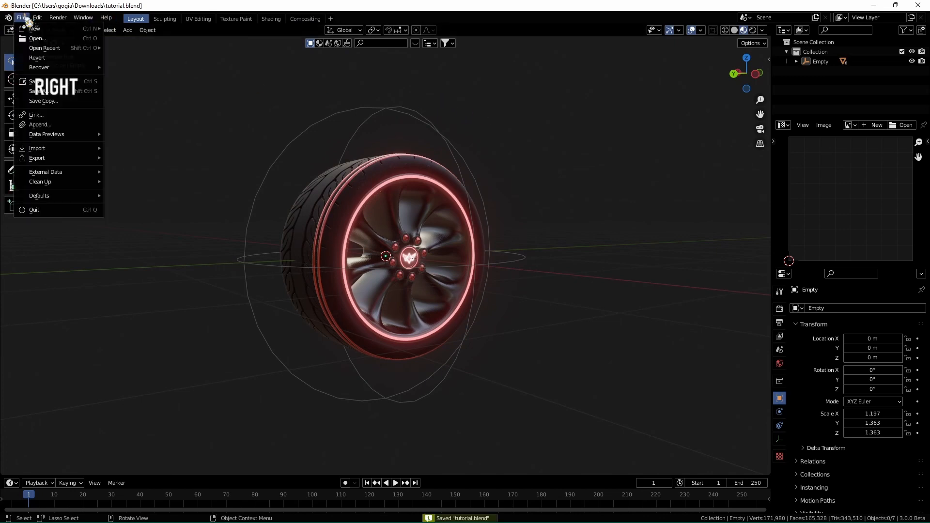
{"action": "left_click", "coordinate": [36, 18]}
{"action": "left_click", "coordinate": [23, 18]}
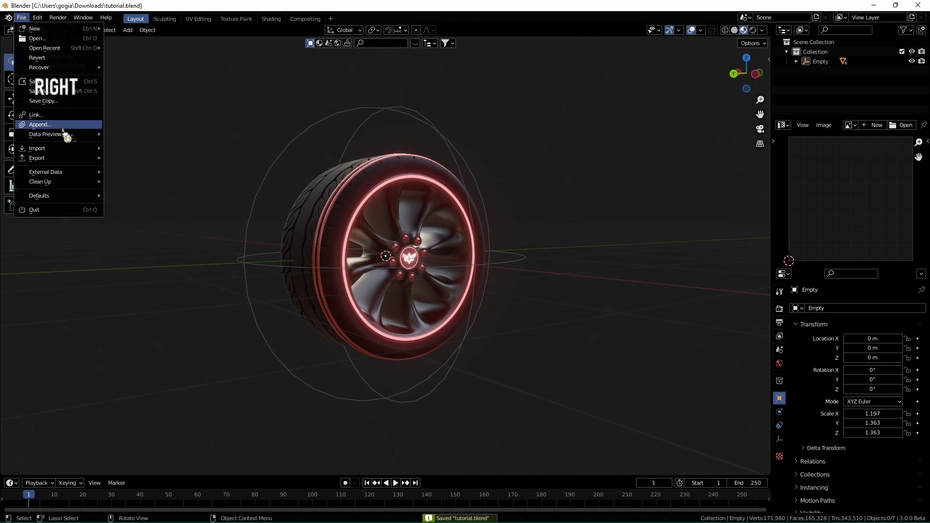
{"action": "mouse_move", "coordinate": [65, 149]}
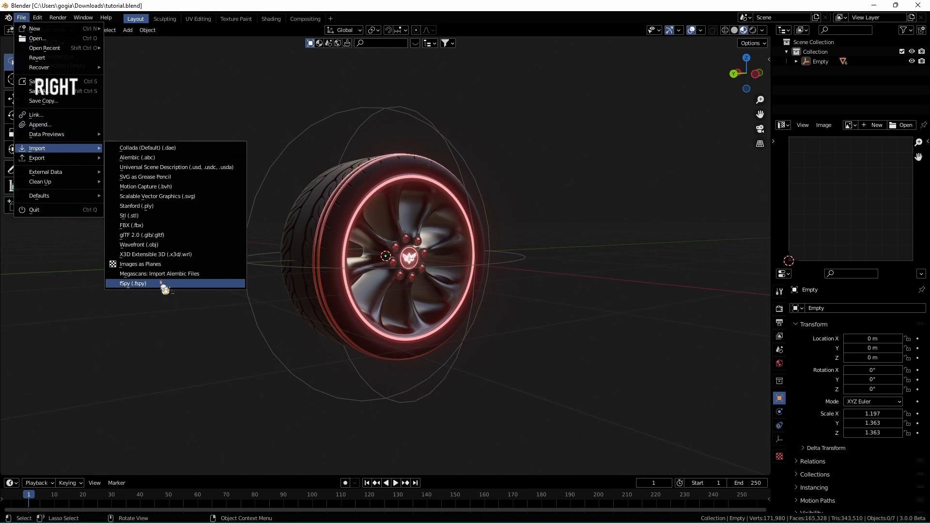
{"action": "left_click", "coordinate": [133, 283]}
{"action": "scroll", "coordinate": [322, 239], "scroll_direction": "down", "scroll_amount": 1}
{"action": "left_click", "coordinate": [442, 209]}
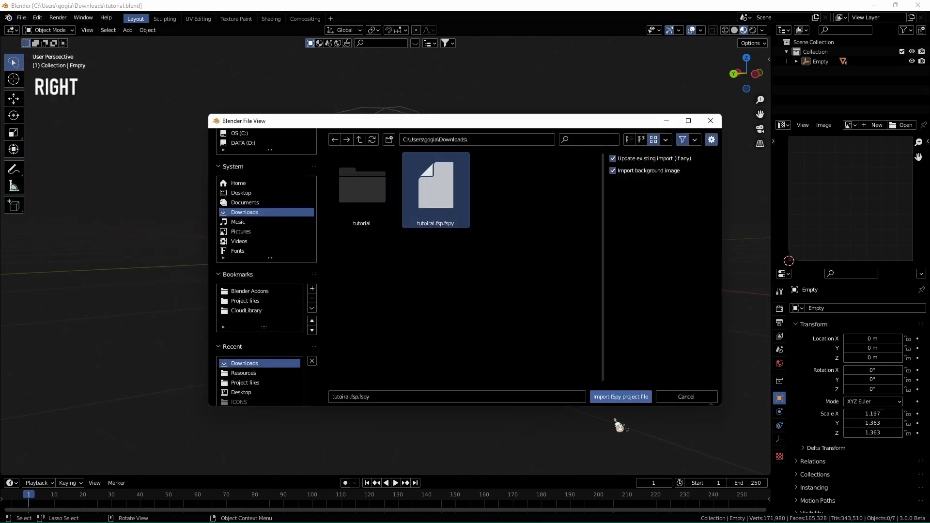
{"action": "left_click", "coordinate": [621, 397]}
Look through the imported camera and scale the wheel's empty down to about 0.248 in X and 0.283 in Y and Z
{"action": "middle_click_drag", "start_coordinate": [494, 293], "coordinate": [499, 295]}
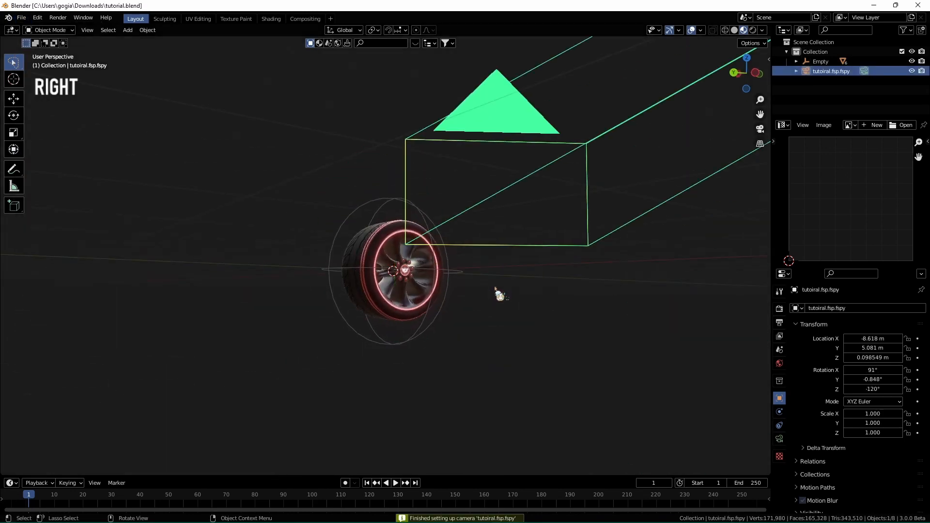
{"action": "key", "text": "KP_0"}
{"action": "left_click", "coordinate": [513, 211]}
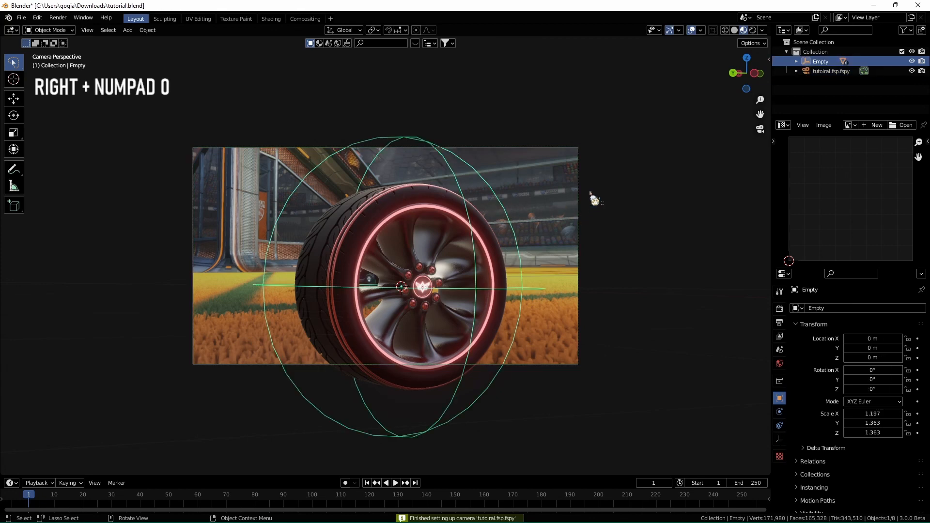
{"action": "key", "text": "s"}
{"action": "left_click", "coordinate": [448, 269]}
{"action": "key", "text": "Home"}
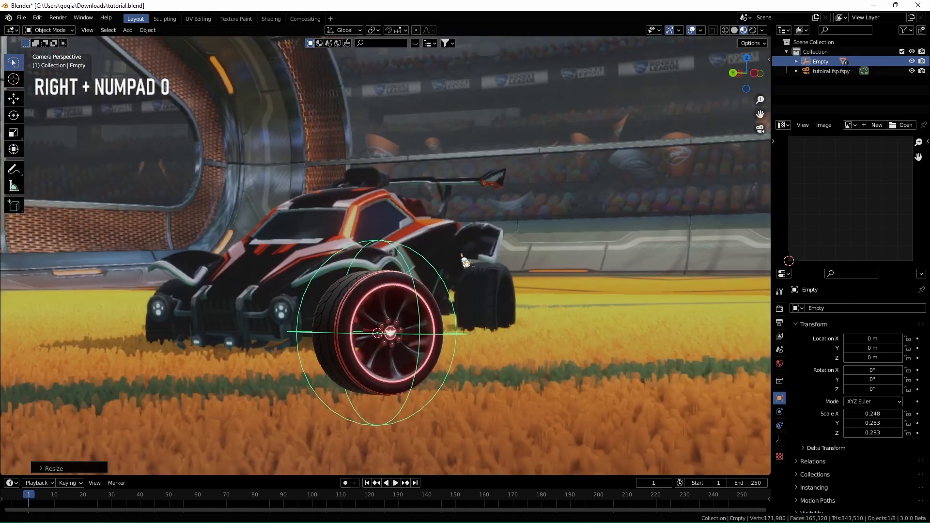
Scale the wheel's empty down further to about 0.203 in X and 0.231 in Y and Z
{"action": "scroll", "coordinate": [464, 259], "scroll_direction": "up", "scroll_amount": 2}
{"action": "key", "text": "shift+s"}
{"action": "right_click", "coordinate": [522, 266]}
{"action": "key", "text": "s"}
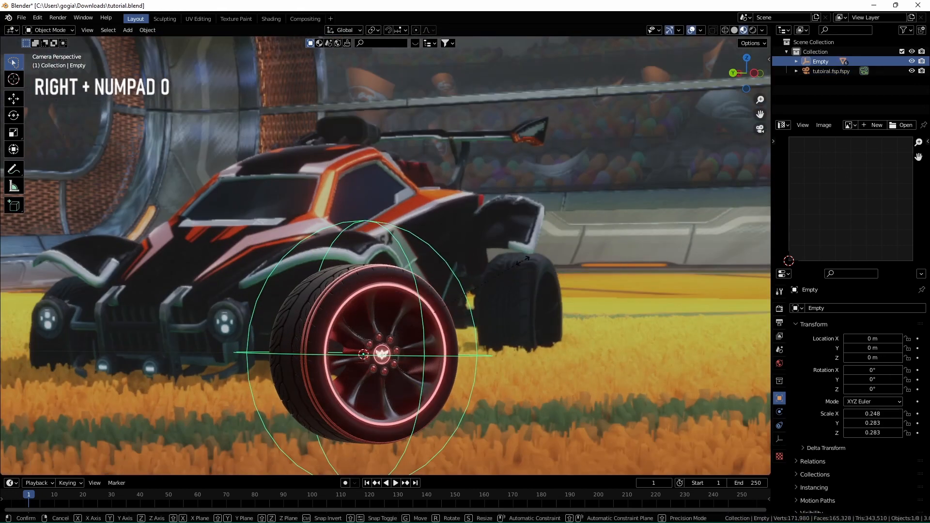
{"action": "left_click", "coordinate": [497, 281]}
Rotate the wheel's empty about 30.6° around the global Z axis and check it through the camera
{"action": "key", "text": "r"}
{"action": "key", "text": "z"}
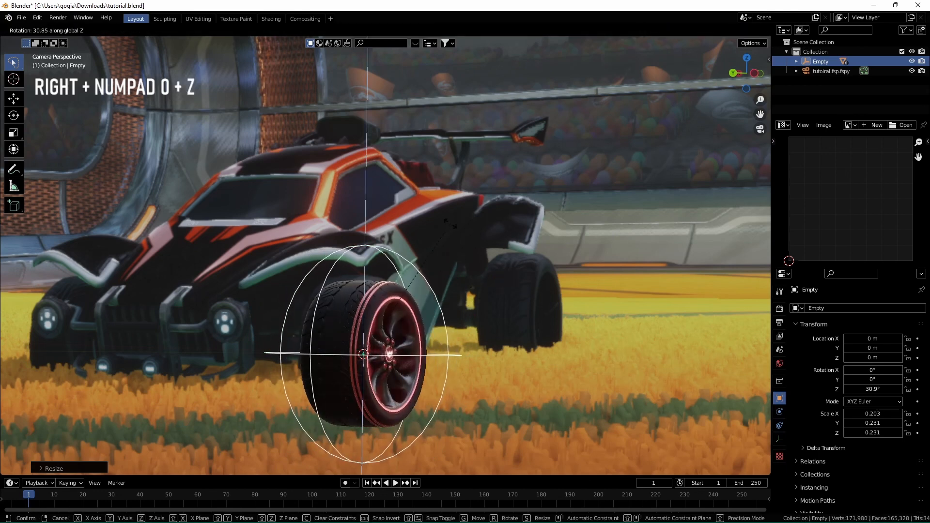
{"action": "left_click", "coordinate": [451, 224]}
{"action": "key", "text": "KP_0"}
{"action": "key", "text": "KP_0"}
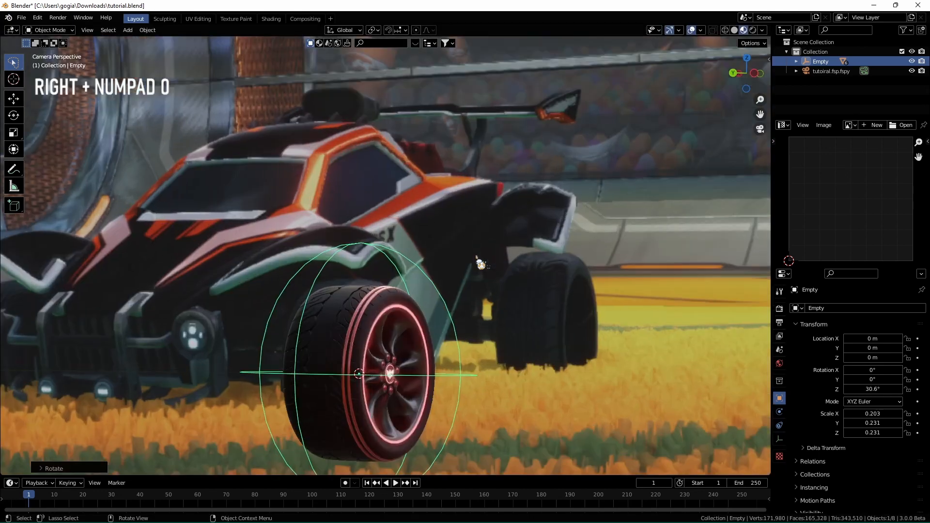
Switch the viewport to see-through wireframe shading for a close-up of the custom wheel over the car's near front wheel
{"action": "scroll", "coordinate": [477, 258], "scroll_direction": "up", "scroll_amount": 2}
{"action": "middle_click_drag", "start_coordinate": [474, 264], "coordinate": [500, 183], "text": "shift"}
{"action": "scroll", "coordinate": [505, 184], "scroll_direction": "up", "scroll_amount": 1}
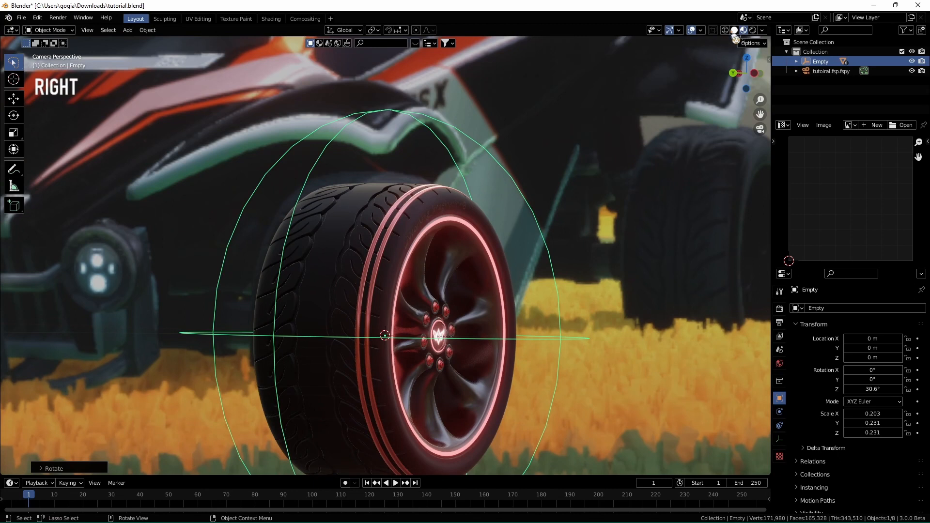
{"action": "key", "text": "z"}
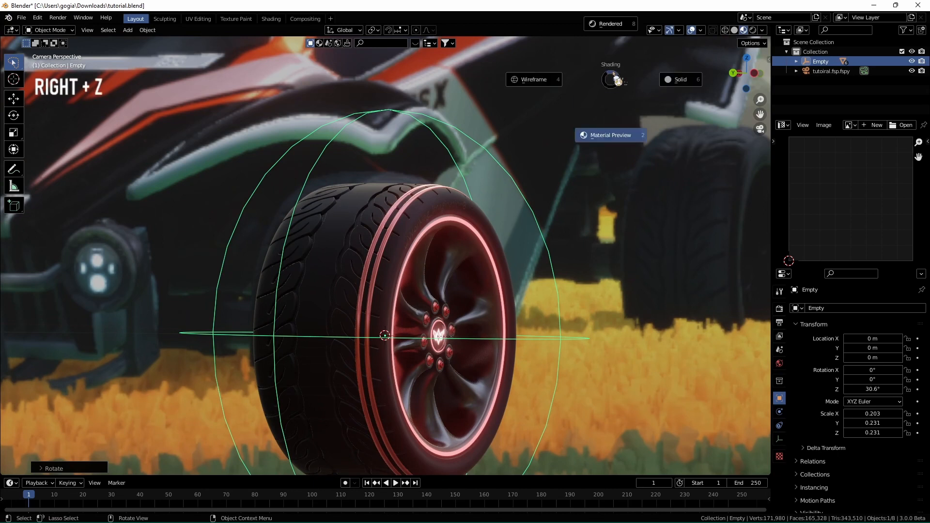
{"action": "left_click", "coordinate": [552, 83]}
{"action": "left_click", "coordinate": [735, 30]}
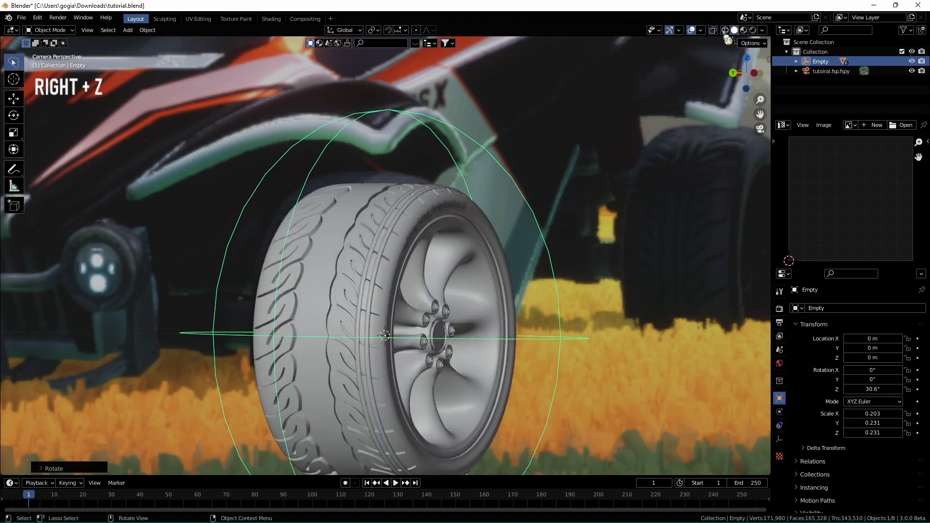
{"action": "left_click", "coordinate": [725, 30]}
{"action": "key", "text": "alt+z"}
{"action": "key", "text": "alt+z"}
{"action": "key", "text": "alt+z"}
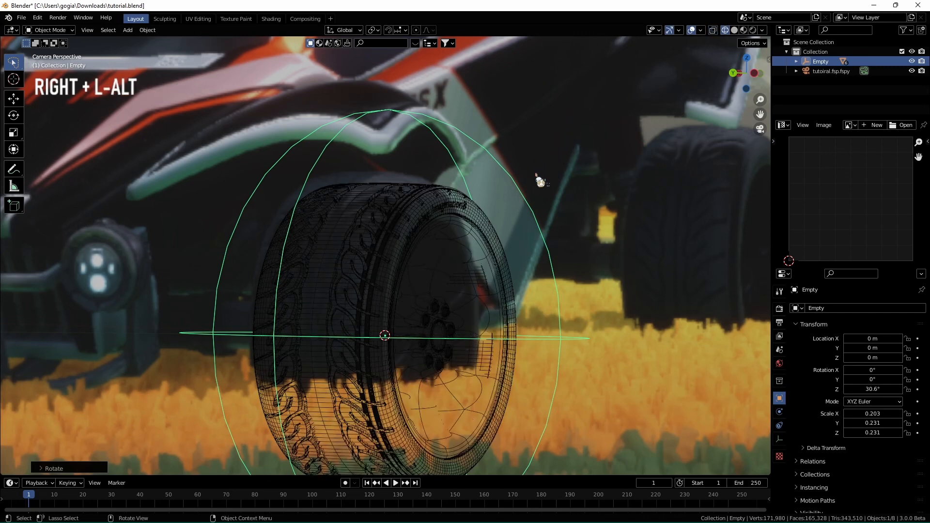
{"action": "scroll", "coordinate": [535, 177], "scroll_direction": "down", "scroll_amount": 1}
{"action": "scroll", "coordinate": [535, 176], "scroll_direction": "up", "scroll_amount": 1}
{"action": "middle_click_drag", "start_coordinate": [535, 177], "coordinate": [558, 125], "text": "shift"}
{"action": "scroll", "coordinate": [572, 119], "scroll_direction": "up", "scroll_amount": 1}
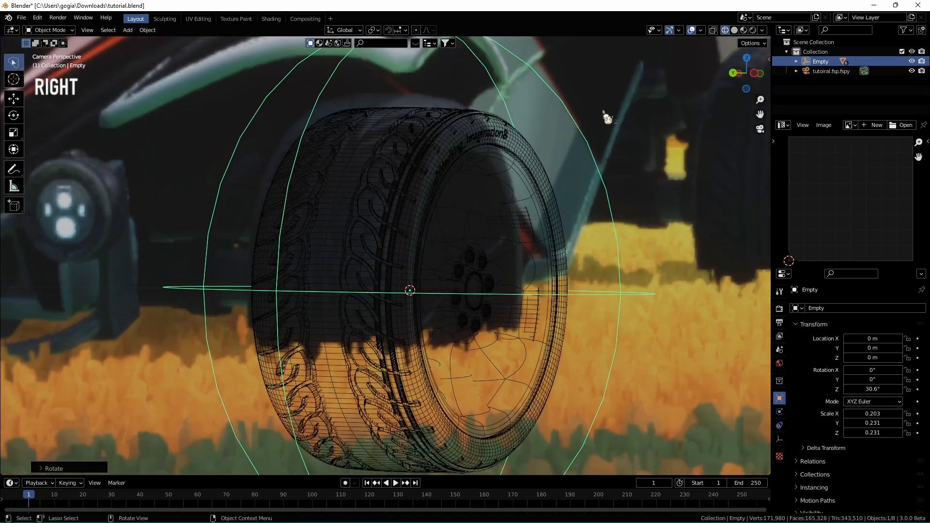
Rotate the wheel's empty around the global Z axis to about 36.7° and scale it down to 0.190 in X and 0.217 in Y and Z
{"action": "key", "text": "r"}
{"action": "key", "text": "z"}
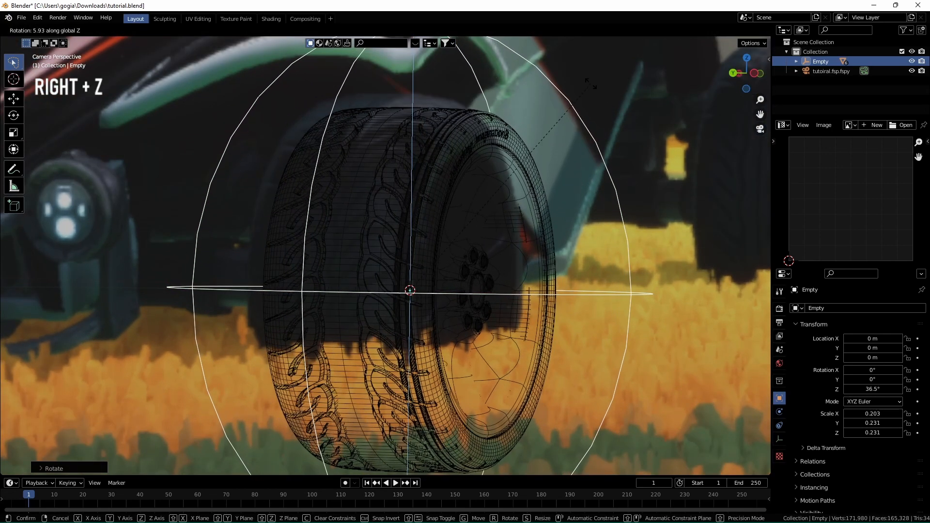
{"action": "left_click", "coordinate": [592, 86]}
{"action": "key", "text": "s"}
{"action": "left_click", "coordinate": [627, 135]}
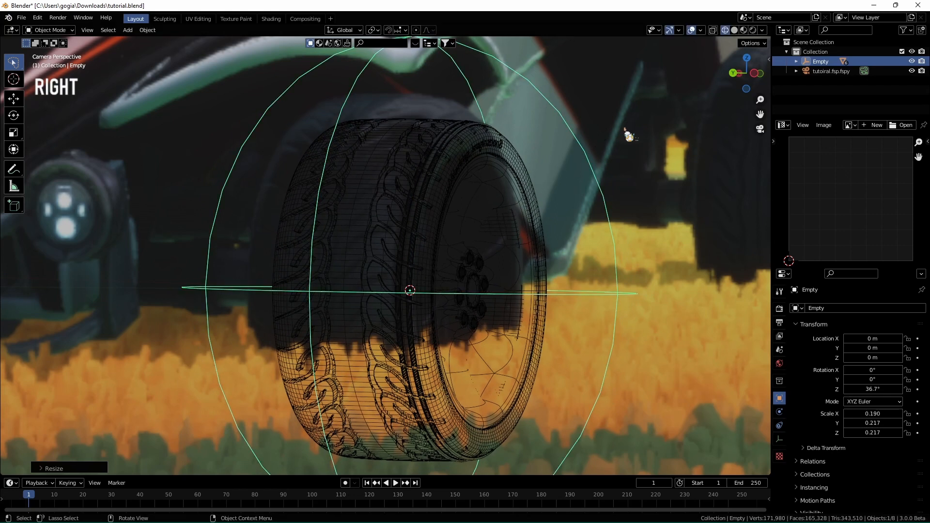
Move the empty to about X 0.0092, Y 0.0169, Z 0.0211 m over the car's wheel, widening it along global X to 0.194 X scale
{"action": "key", "text": "g"}
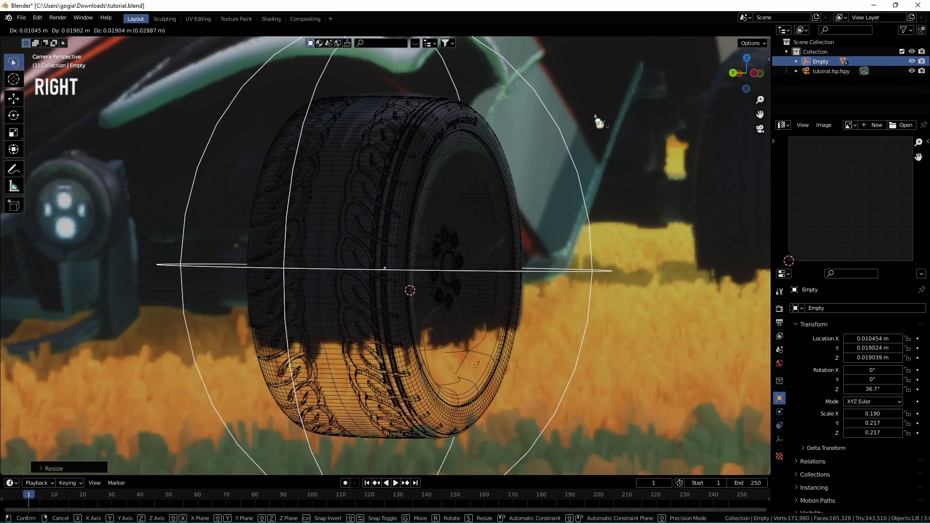
{"action": "left_click", "coordinate": [600, 122]}
{"action": "key", "text": "s"}
{"action": "key", "text": "x"}
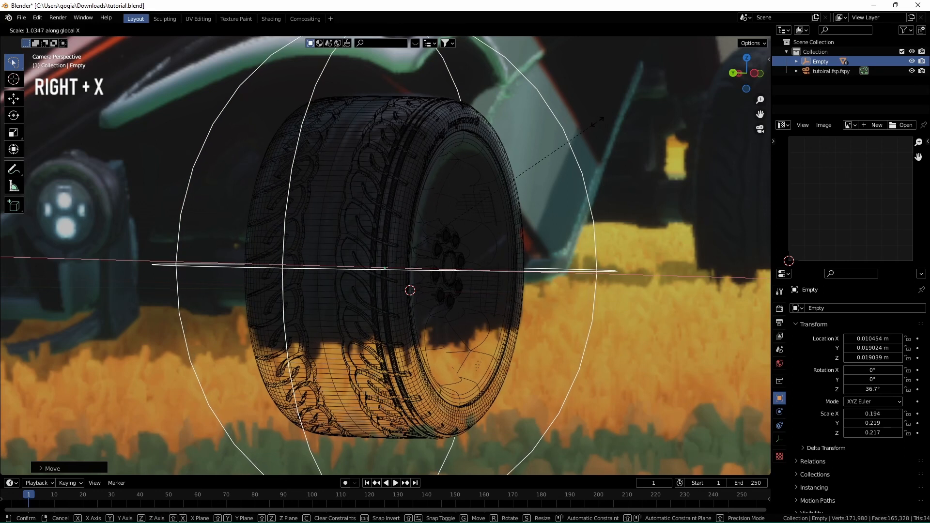
{"action": "left_click", "coordinate": [602, 128]}
{"action": "key", "text": "g"}
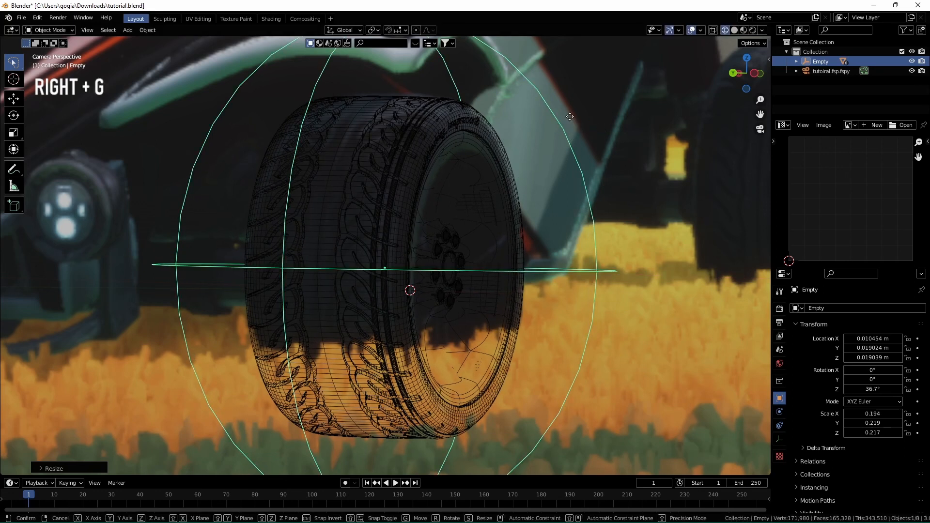
{"action": "left_click", "coordinate": [573, 114]}
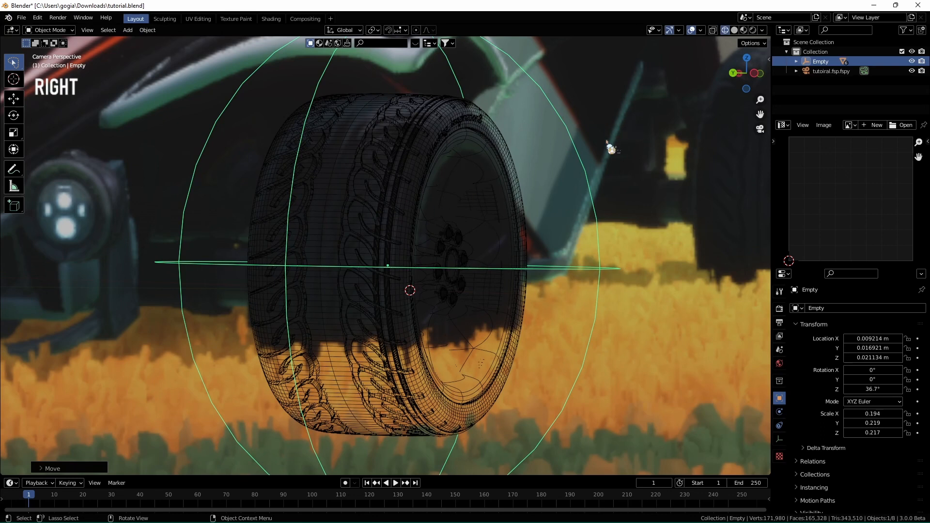
Leave the camera view and examine the wheel's tyre, rim and metal accent individually in solid shading
{"action": "scroll", "coordinate": [607, 142], "scroll_direction": "down", "scroll_amount": 4}
{"action": "middle_click_drag", "start_coordinate": [607, 143], "coordinate": [570, 168]}
{"action": "scroll", "coordinate": [566, 186], "scroll_direction": "up", "scroll_amount": 10}
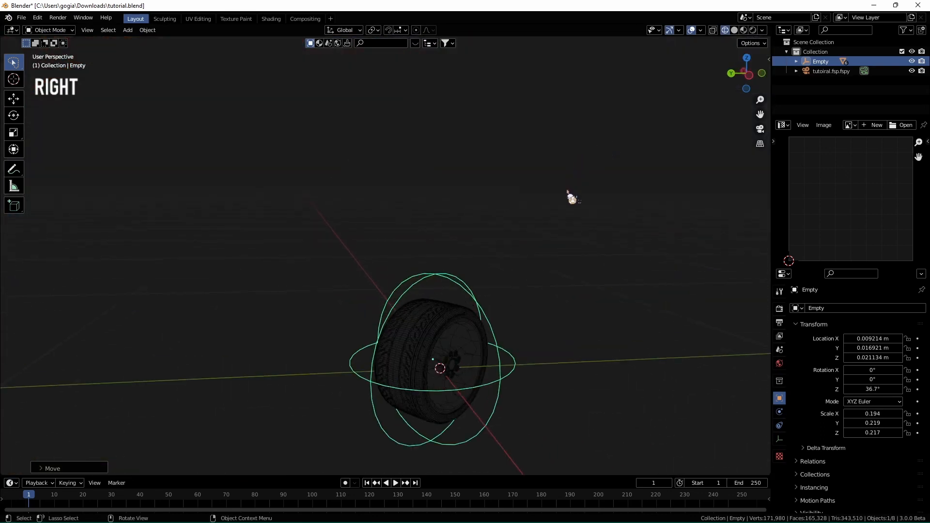
{"action": "middle_click_drag", "start_coordinate": [716, 131], "coordinate": [666, 33], "text": "shift"}
{"action": "left_click", "coordinate": [735, 30]}
{"action": "left_click", "coordinate": [410, 204]}
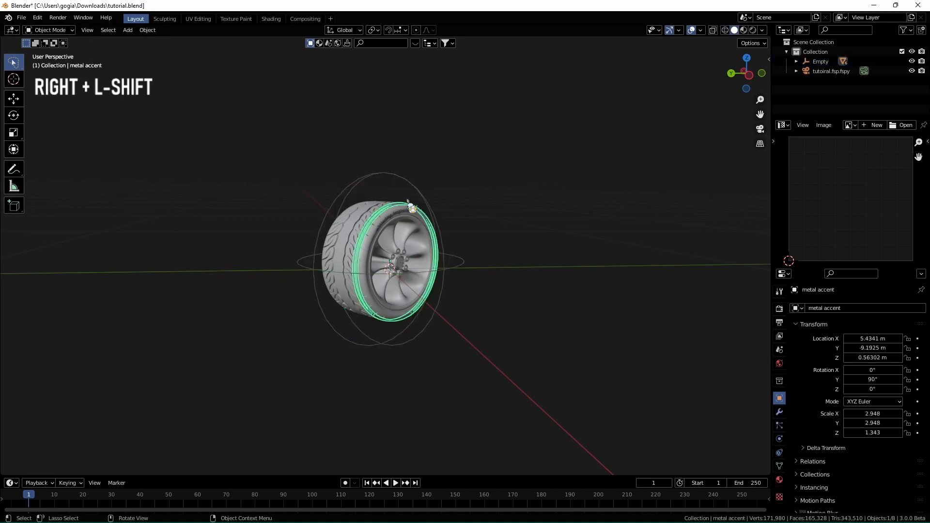
{"action": "left_click", "coordinate": [389, 227]}
{"action": "scroll", "coordinate": [391, 227], "scroll_direction": "up", "scroll_amount": 7}
{"action": "left_click", "coordinate": [364, 162]}
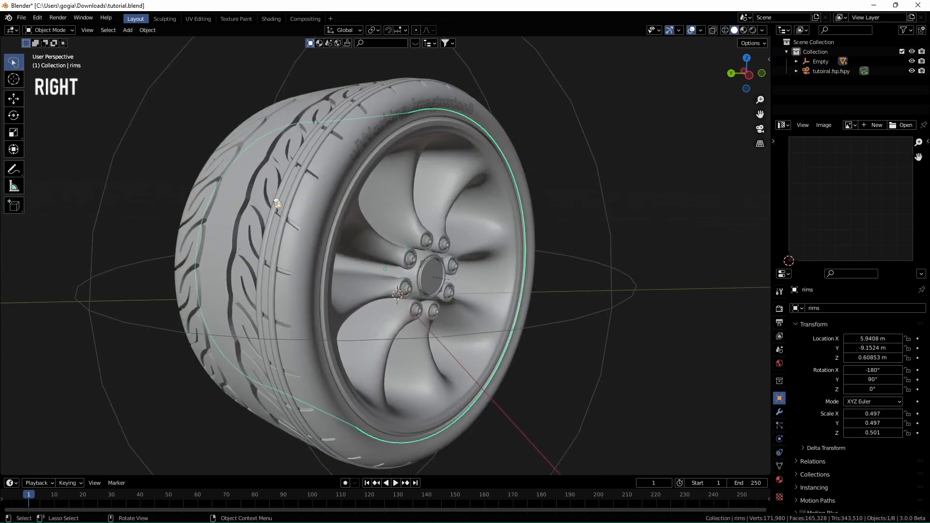
{"action": "left_click", "coordinate": [276, 202]}
{"action": "middle_click_drag", "start_coordinate": [429, 236], "coordinate": [616, 193]}
Try to move the whole wheel by its empty, and undo the move
{"action": "left_click", "coordinate": [638, 202]}
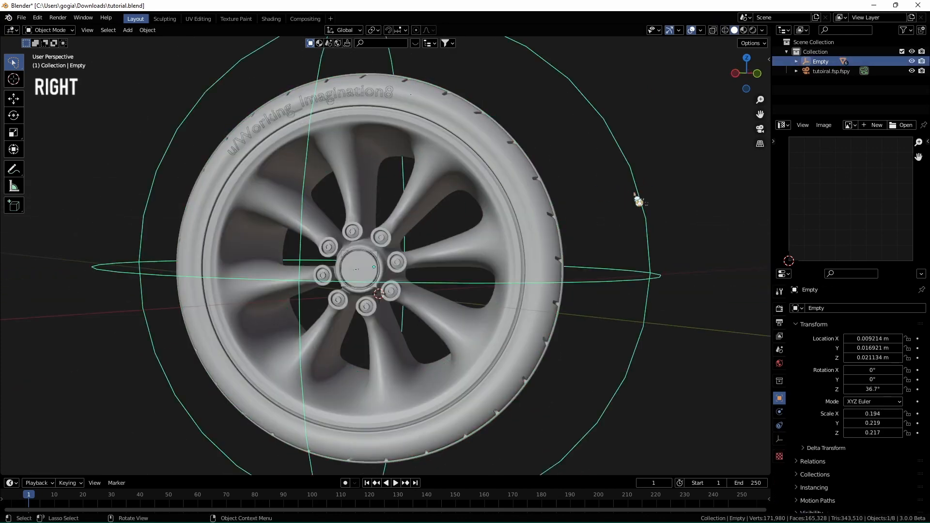
{"action": "key", "text": "g"}
{"action": "left_click", "coordinate": [423, 232]}
{"action": "key", "text": "ctrl+z"}
Examine the rim, the lug bolts and the raised lettering on the tyre's sidewall up close
{"action": "middle_click_drag", "start_coordinate": [429, 244], "coordinate": [453, 236]}
{"action": "scroll", "coordinate": [453, 236], "scroll_direction": "up", "scroll_amount": 2}
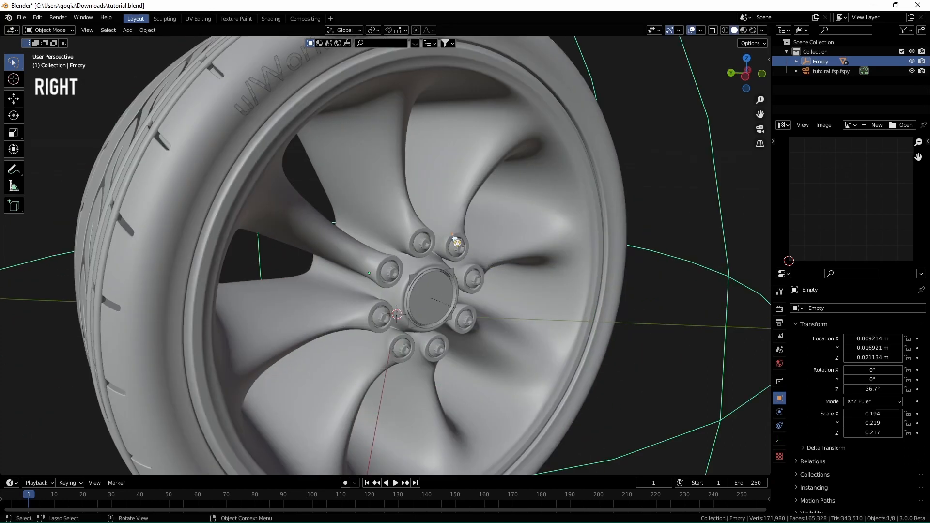
{"action": "scroll", "coordinate": [261, 102], "scroll_direction": "down", "scroll_amount": 2}
{"action": "left_click", "coordinate": [297, 145]}
{"action": "middle_click_drag", "start_coordinate": [297, 145], "coordinate": [304, 156]}
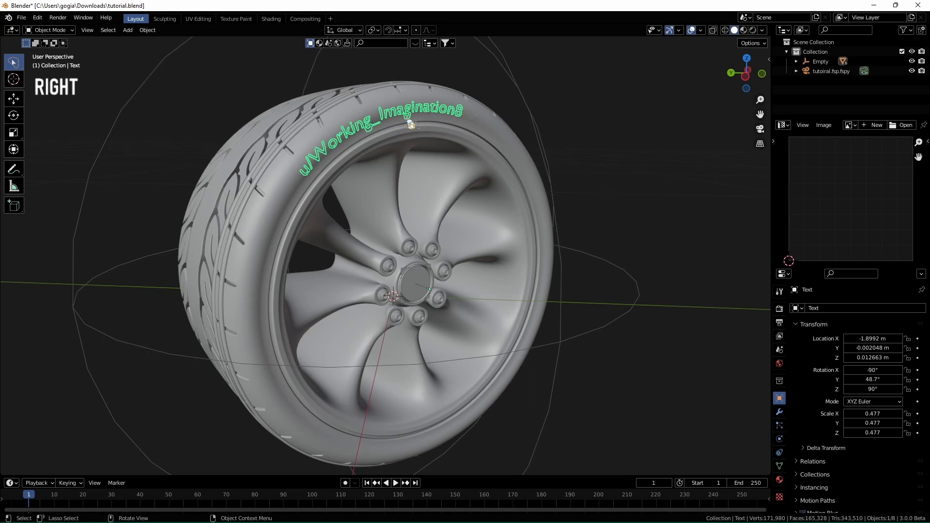
{"action": "scroll", "coordinate": [434, 162], "scroll_direction": "down", "scroll_amount": 2}
{"action": "middle_click_drag", "start_coordinate": [434, 161], "coordinate": [447, 129]}
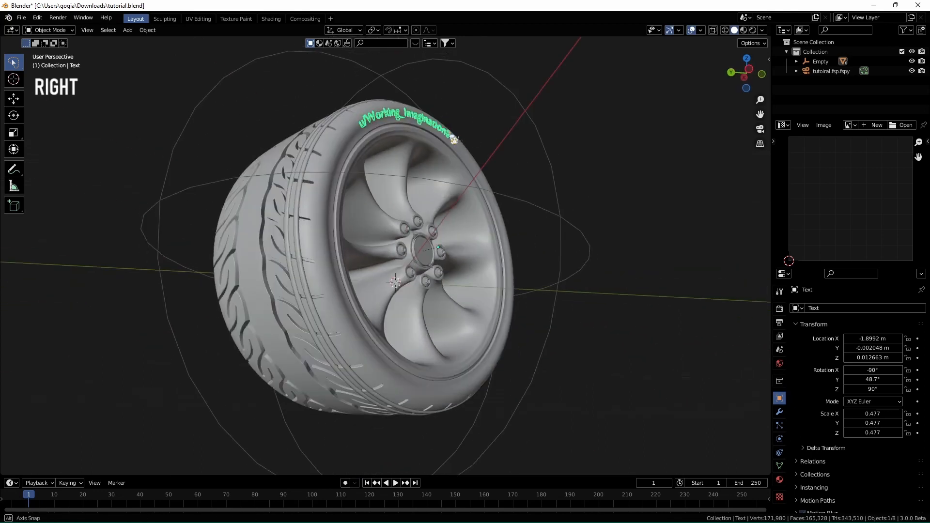
{"action": "left_click", "coordinate": [604, 118]}
Return to the camera view, select the wheel's empty and display the wheel in wireframe over the car
{"action": "key", "text": "KP_0"}
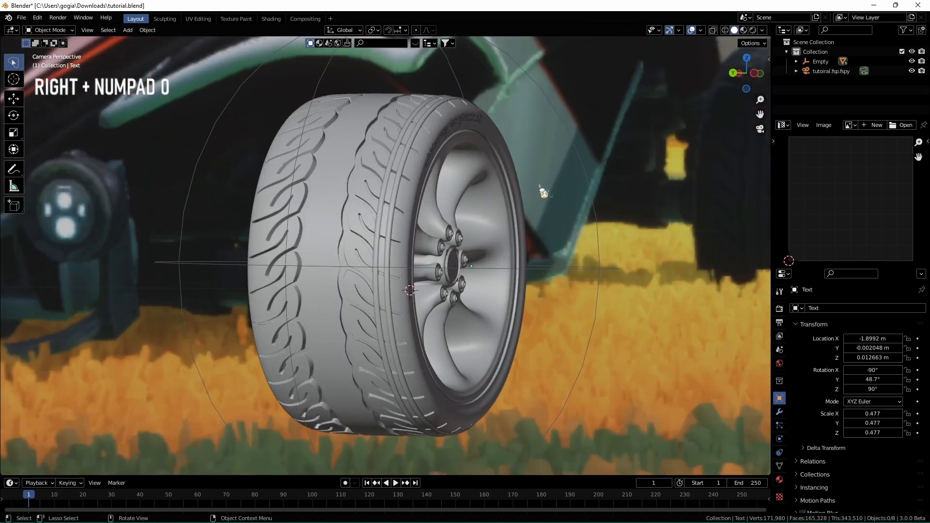
{"action": "left_click", "coordinate": [585, 176]}
{"action": "key", "text": "alt+z"}
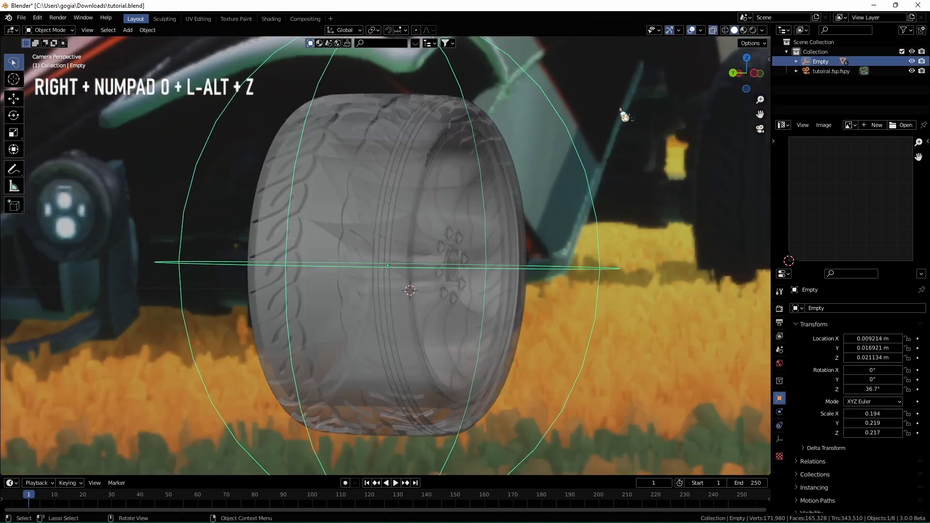
{"action": "key", "text": "alt+z"}
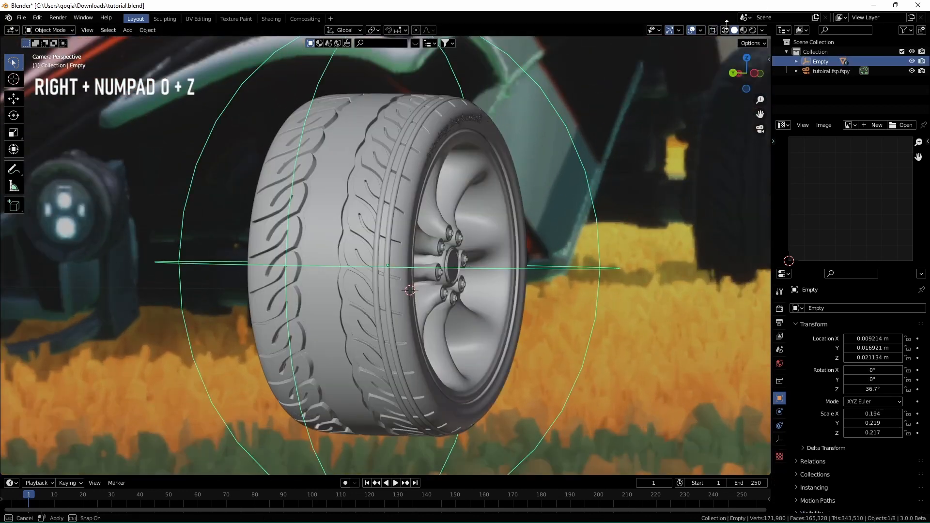
{"action": "left_click", "coordinate": [725, 30]}
Rotate the wheel's empty around the global Z axis to 35°
{"action": "key", "text": "r"}
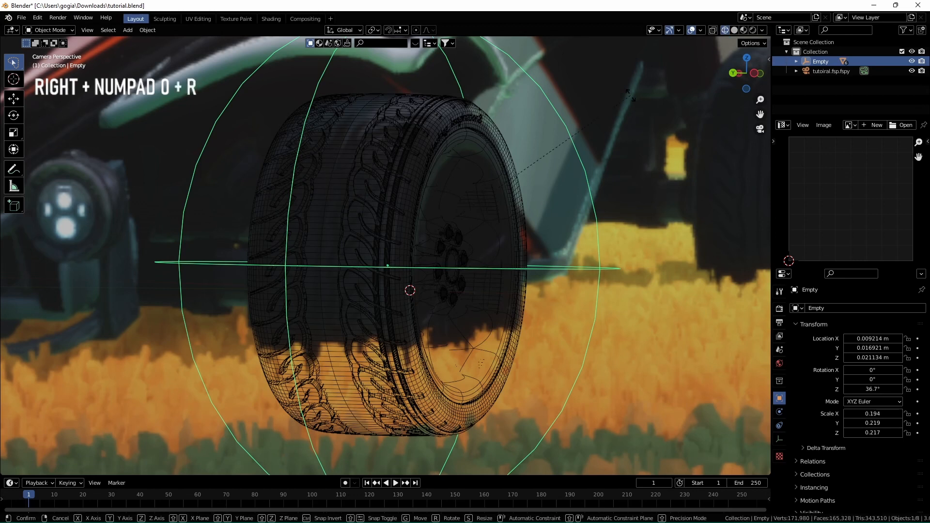
{"action": "key", "text": "z"}
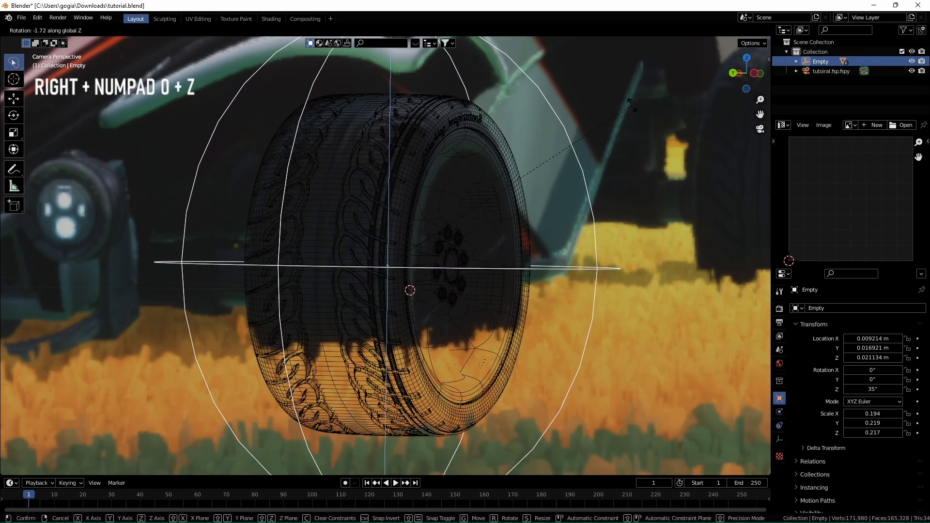
{"action": "left_click", "coordinate": [633, 105]}
Scale the empty to 0.190, 0.214 and 0.211 in X, Y and Z, and move it to about X 0.0094, Y 0.0173, Z 0.0240 m
{"action": "key", "text": "a"}
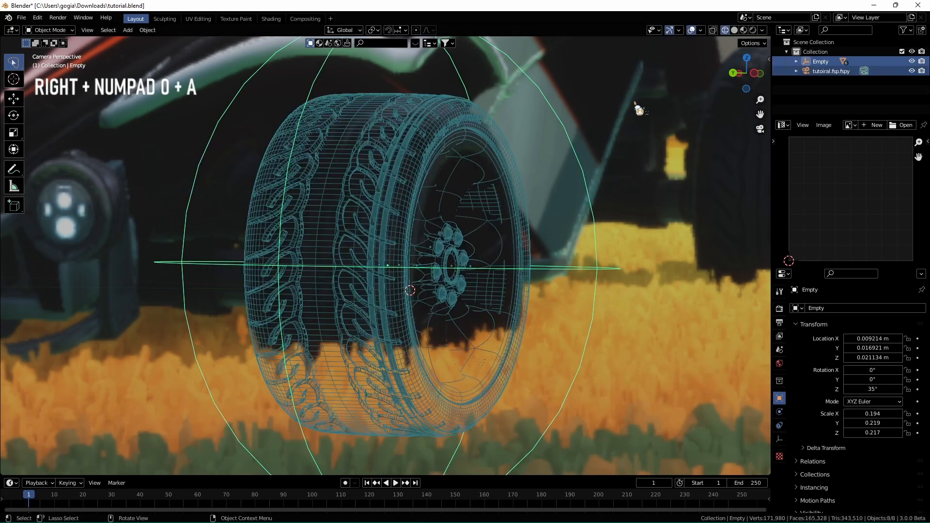
{"action": "left_click", "coordinate": [586, 147]}
{"action": "left_click", "coordinate": [602, 145]}
{"action": "key", "text": "s"}
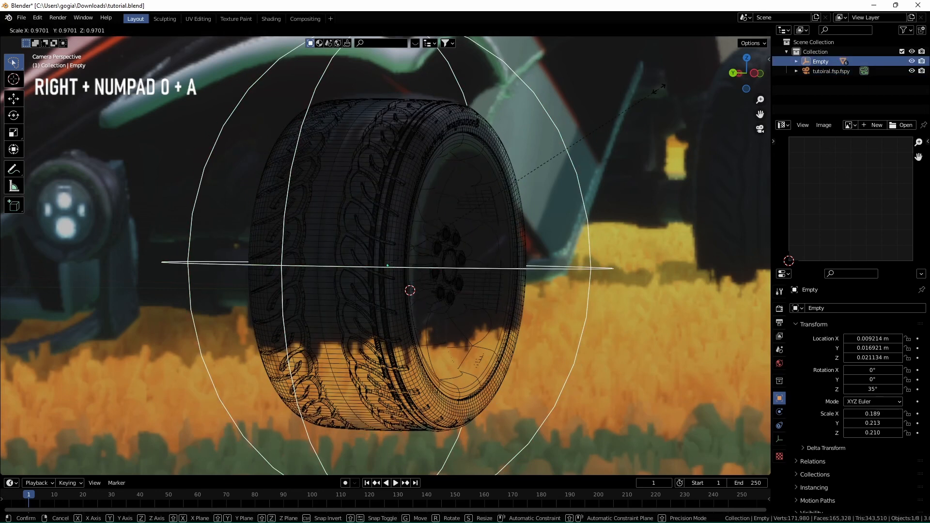
{"action": "left_click", "coordinate": [660, 90]}
{"action": "key", "text": "g"}
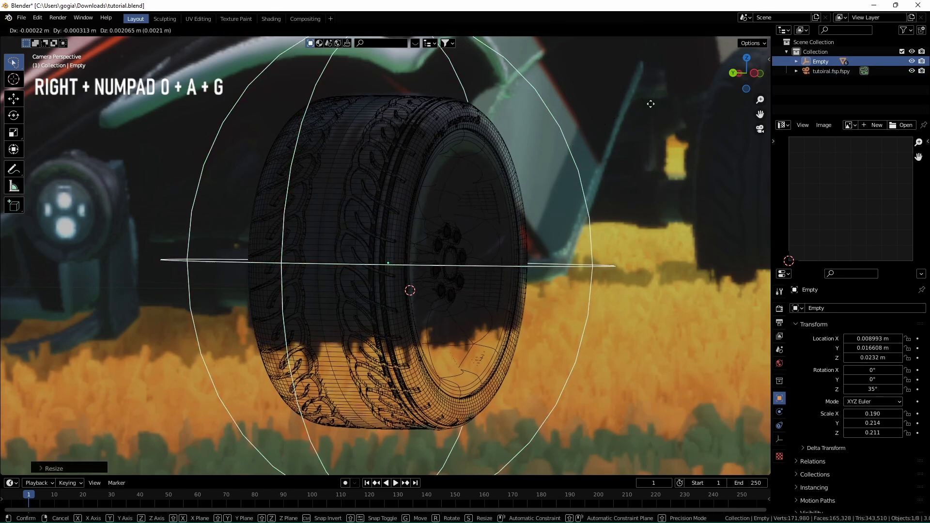
{"action": "left_click", "coordinate": [654, 111]}
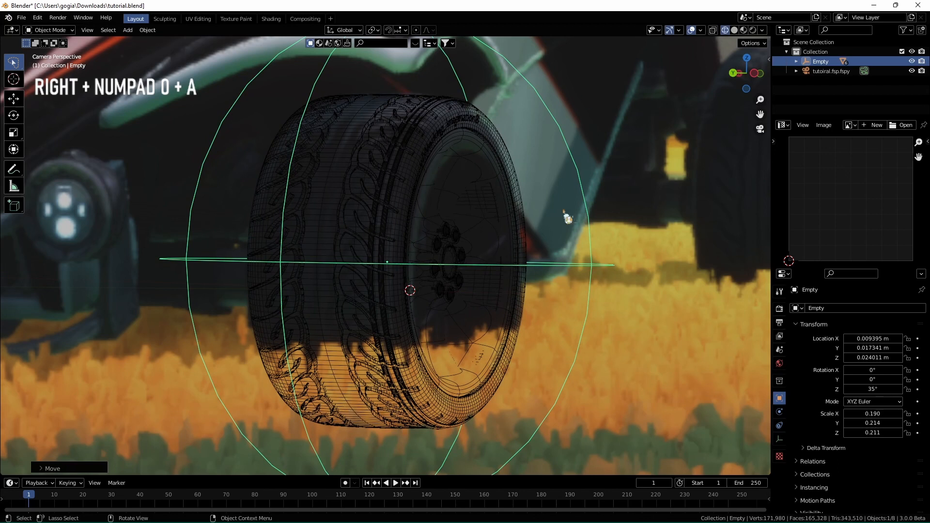
Try to duplicate only the wheel's empty, offsetting the copy along the global Y axis to about -0.865 m, and undo the duplication
{"action": "scroll", "coordinate": [248, 252], "scroll_direction": "down", "scroll_amount": 6}
{"action": "middle_click_drag", "start_coordinate": [526, 195], "coordinate": [473, 263], "text": "shift"}
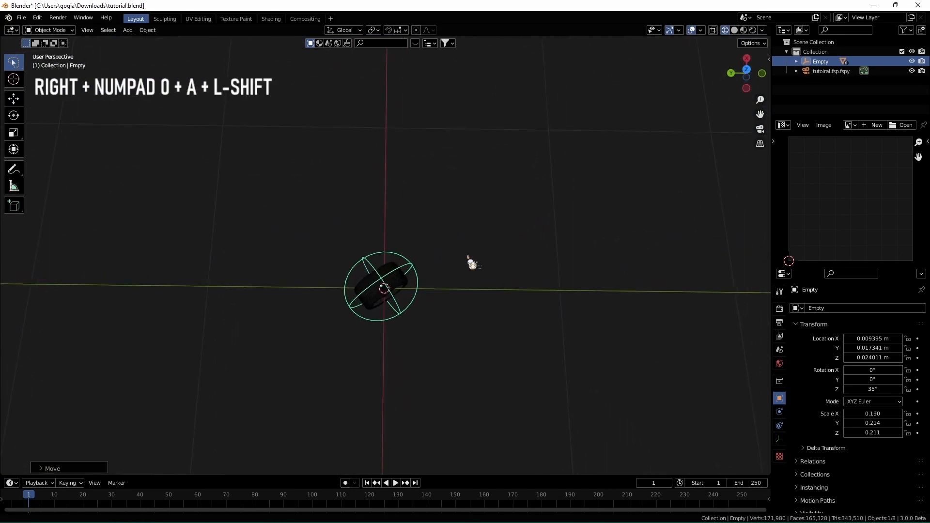
{"action": "key", "text": "shift+d"}
{"action": "key", "text": "z"}
{"action": "key", "text": "x"}
{"action": "key", "text": "x"}
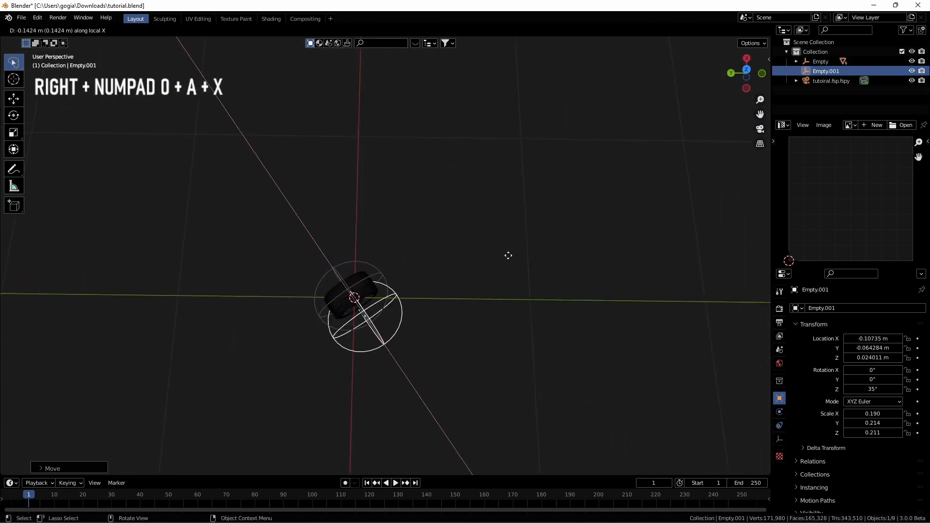
{"action": "key", "text": "y"}
{"action": "left_click", "coordinate": [623, 201]}
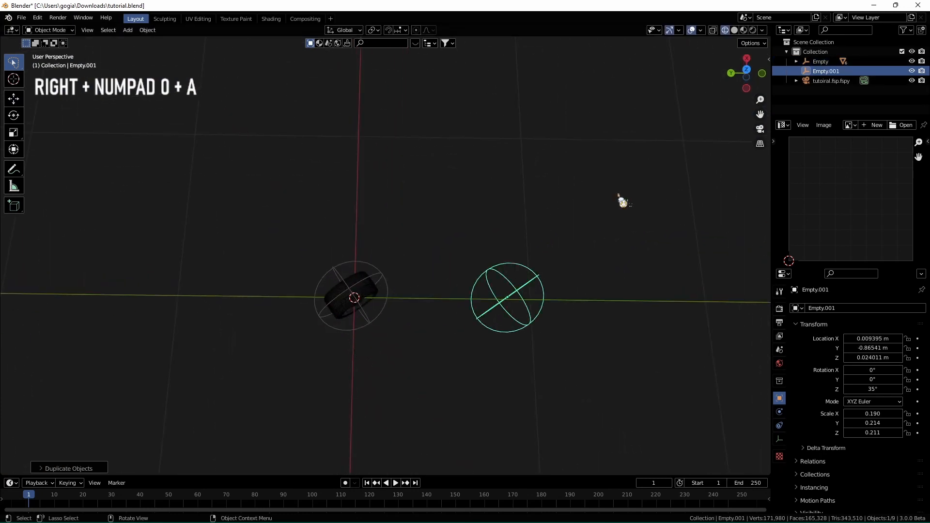
{"action": "key", "text": "ctrl+z"}
{"action": "key", "text": "ctrl+z"}
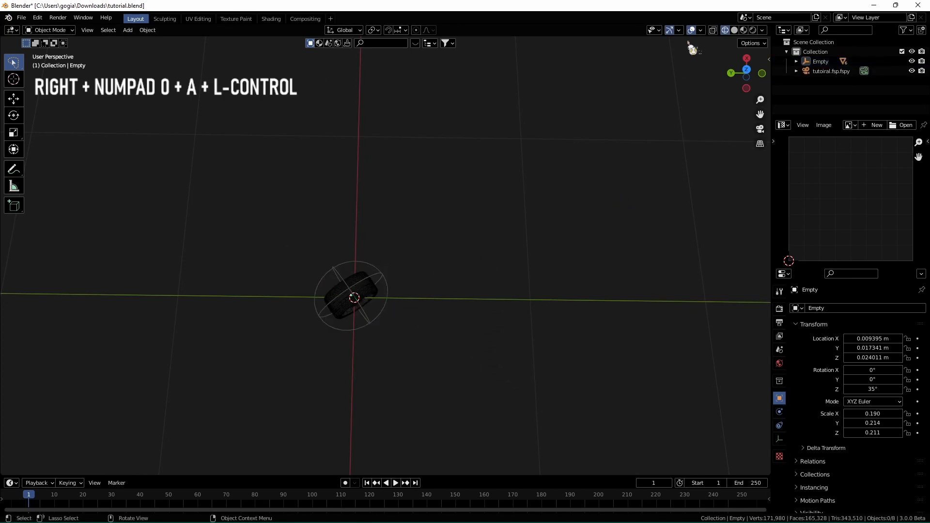
Switch to solid shading and box-select the empty together with all the wheel parts
{"action": "key", "text": "w"}
{"action": "key", "text": "alt+z"}
{"action": "left_click_drag", "start_coordinate": [278, 261], "coordinate": [590, 380]}
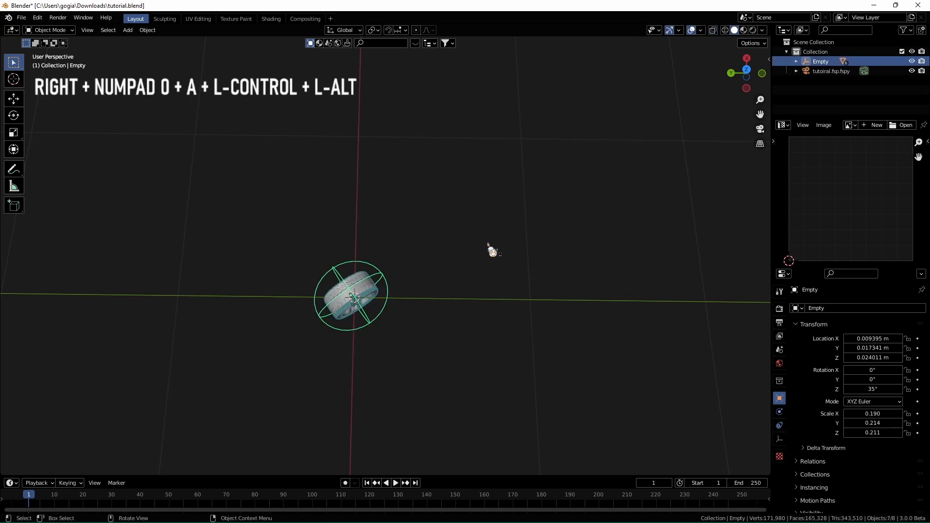
{"action": "middle_click_drag", "start_coordinate": [487, 249], "coordinate": [509, 238]}
{"action": "key", "text": "shift"}
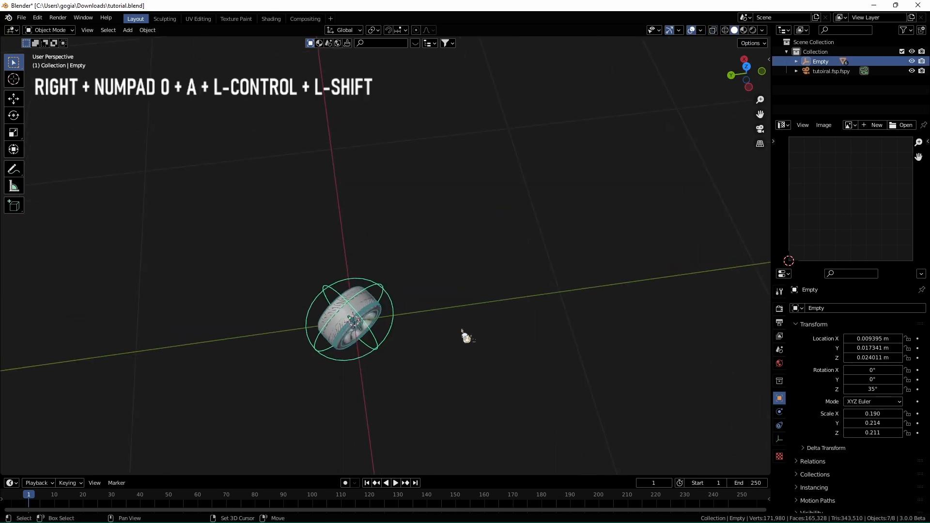
Duplicate the whole wheel and slide the copy along its local Y axis to about X 0.572, Y -0.788 m
{"action": "key", "text": "shift+d"}
{"action": "key", "text": "z"}
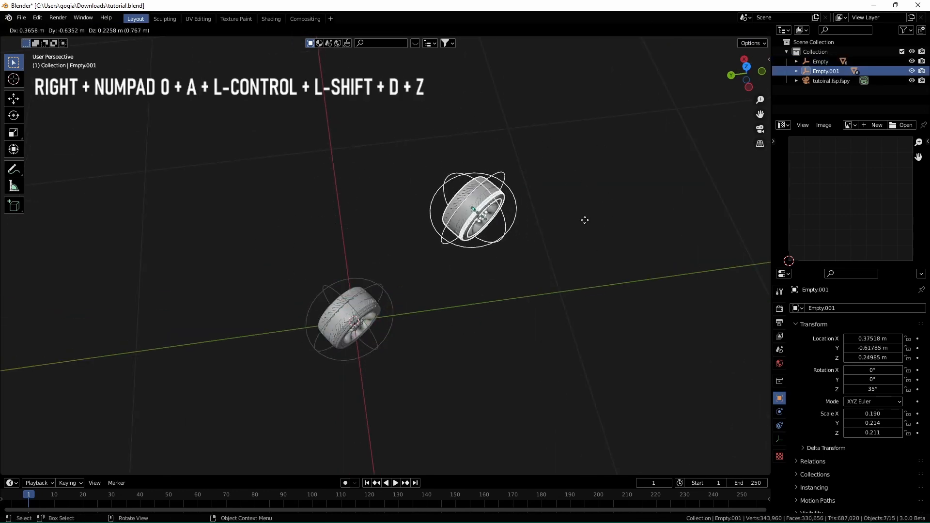
{"action": "key", "text": "y"}
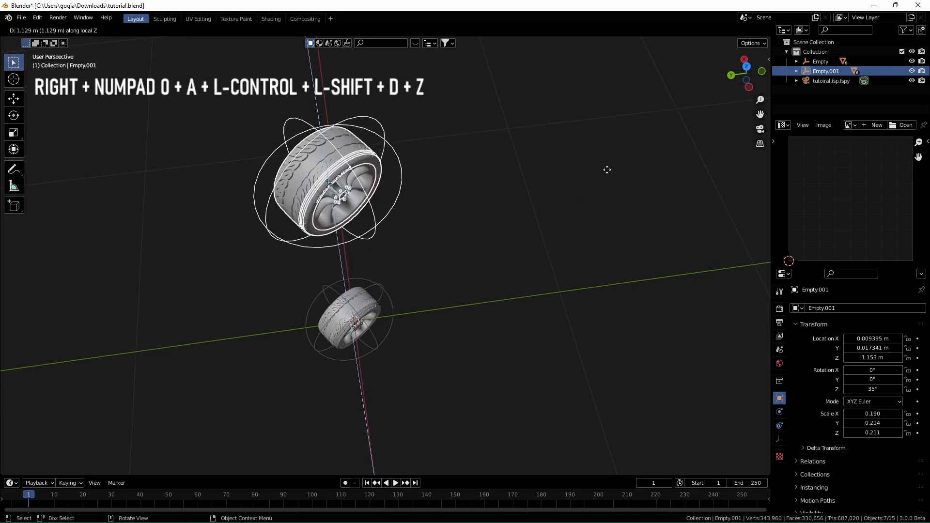
{"action": "key", "text": "y"}
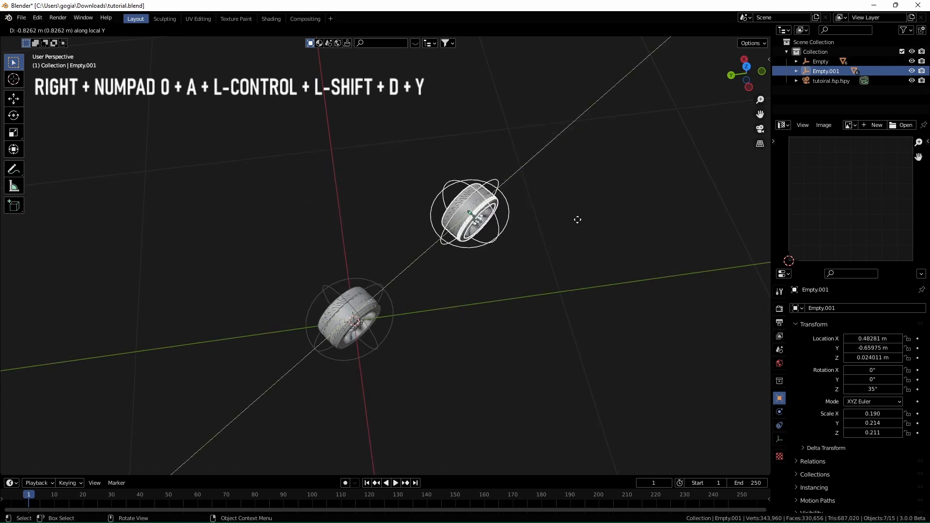
{"action": "left_click", "coordinate": [601, 208]}
Through the camera in wireframe, move the duplicate over the car's rear wheel to about X 0.580, Y -0.771, Z 0.085 m and scale it to 0.173, 0.195, 0.193
{"action": "key", "text": "KP_0"}
{"action": "scroll", "coordinate": [586, 209], "scroll_direction": "up", "scroll_amount": 5}
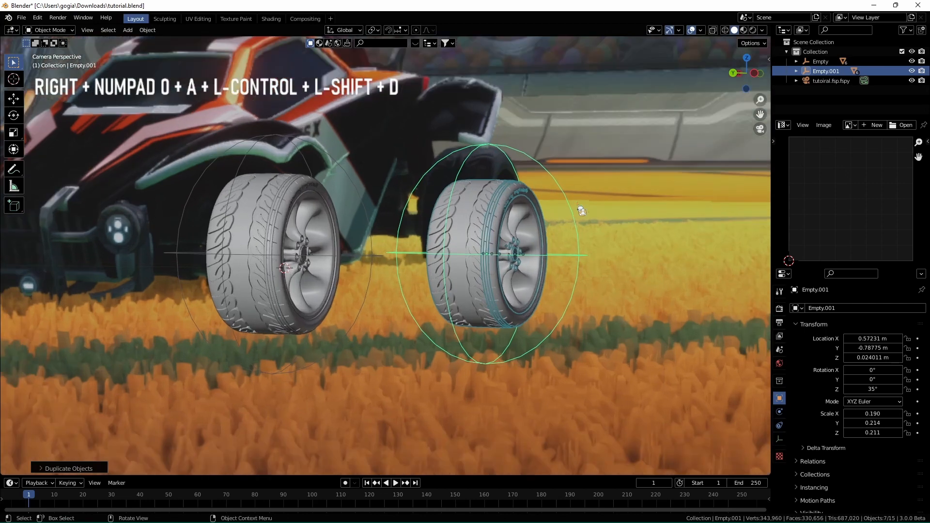
{"action": "scroll", "coordinate": [581, 210], "scroll_direction": "up", "scroll_amount": 3}
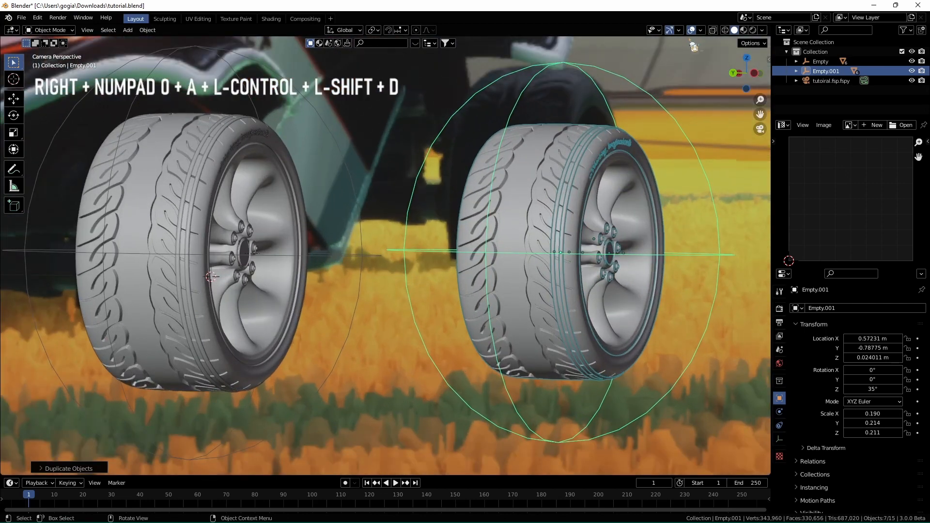
{"action": "left_click", "coordinate": [725, 30]}
{"action": "middle_click_drag", "start_coordinate": [761, 135], "coordinate": [592, 139], "text": "shift"}
{"action": "scroll", "coordinate": [590, 192], "scroll_direction": "up", "scroll_amount": 2}
{"action": "scroll", "coordinate": [588, 189], "scroll_direction": "down", "scroll_amount": 1}
{"action": "key", "text": "g"}
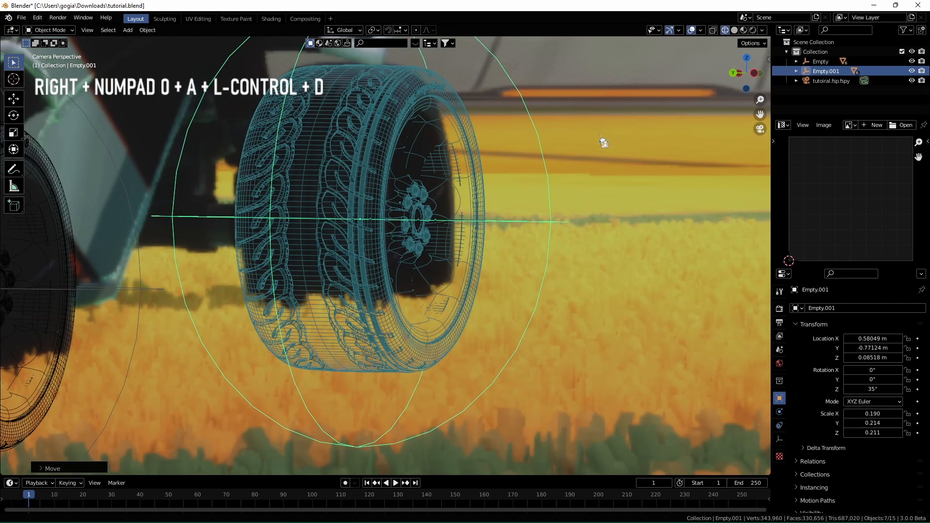
{"action": "key", "text": "s"}
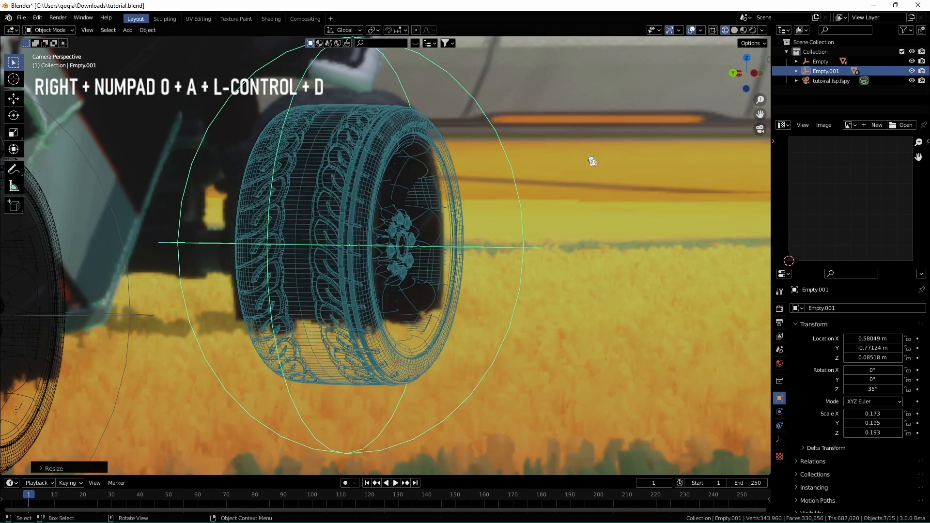
Move the rear wheel duplicate to about X 0.585, Y -0.763, Z 0.100 m and scale it to 0.168, 0.190, 0.188
{"action": "key", "text": "g"}
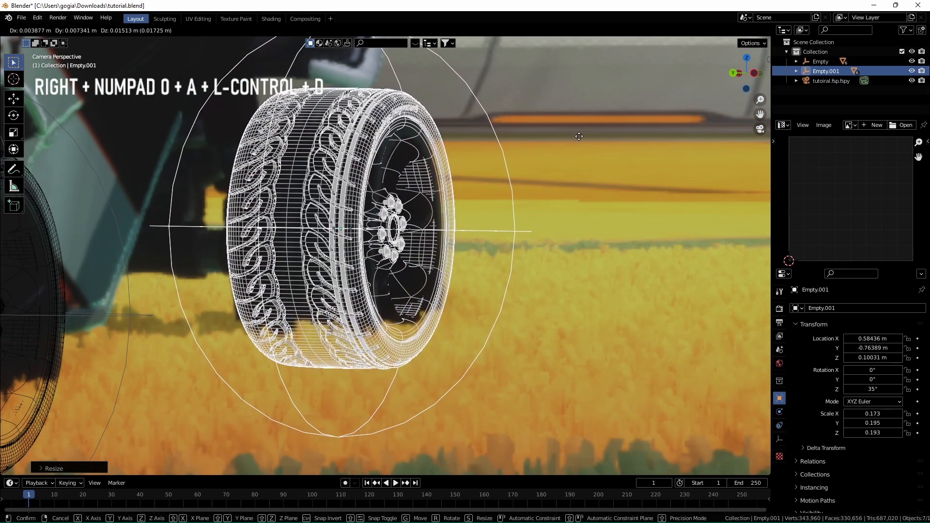
{"action": "left_click", "coordinate": [582, 144]}
{"action": "left_click", "coordinate": [580, 145]}
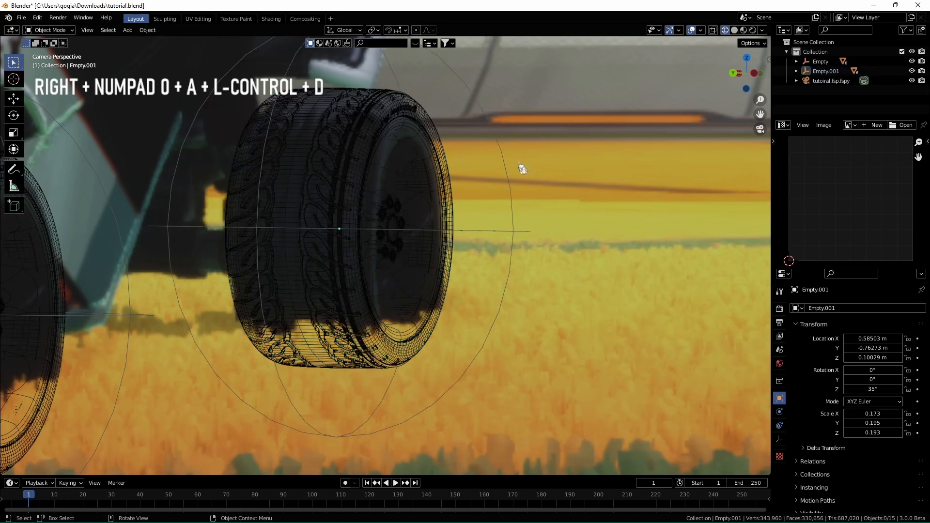
{"action": "left_click", "coordinate": [517, 172]}
{"action": "key", "text": "s"}
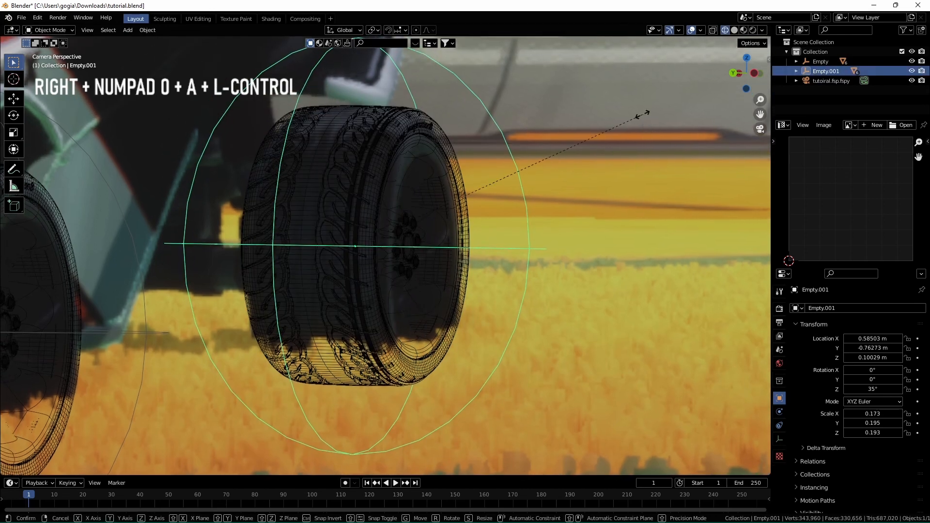
{"action": "left_click", "coordinate": [635, 116]}
Fine-tune the rear wheel to about X 0.586, Y -0.761, Z 0.101 m and scale it to 0.172, 0.194, 0.191
{"action": "key", "text": "g"}
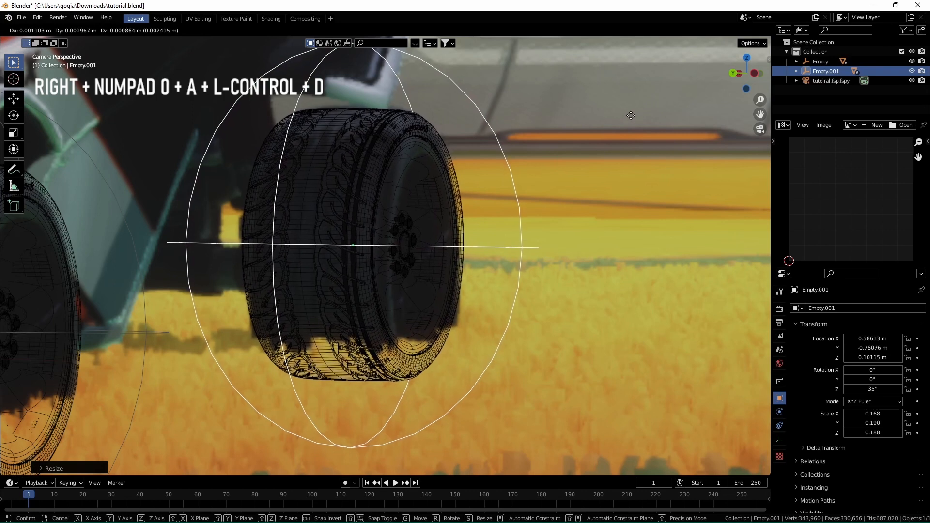
{"action": "left_click", "coordinate": [636, 122]}
{"action": "key", "text": "g"}
{"action": "key", "text": "z"}
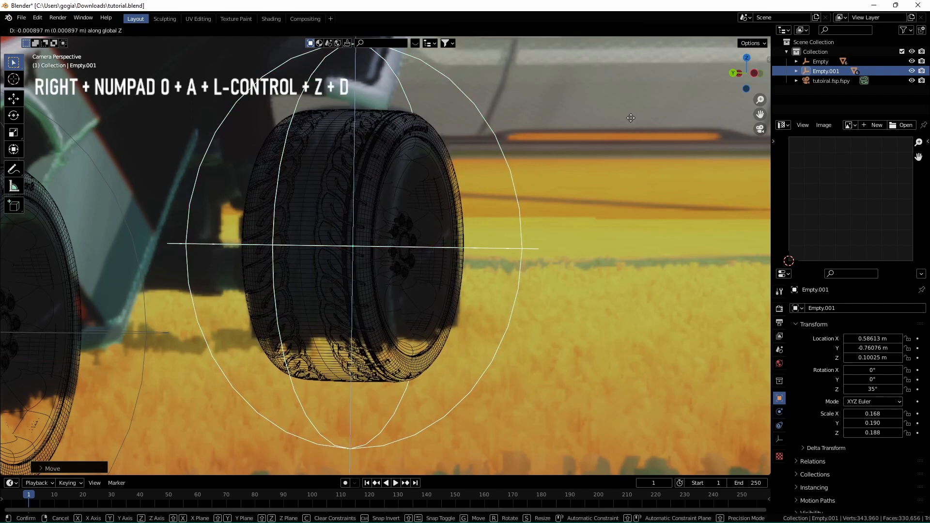
{"action": "key", "text": "s"}
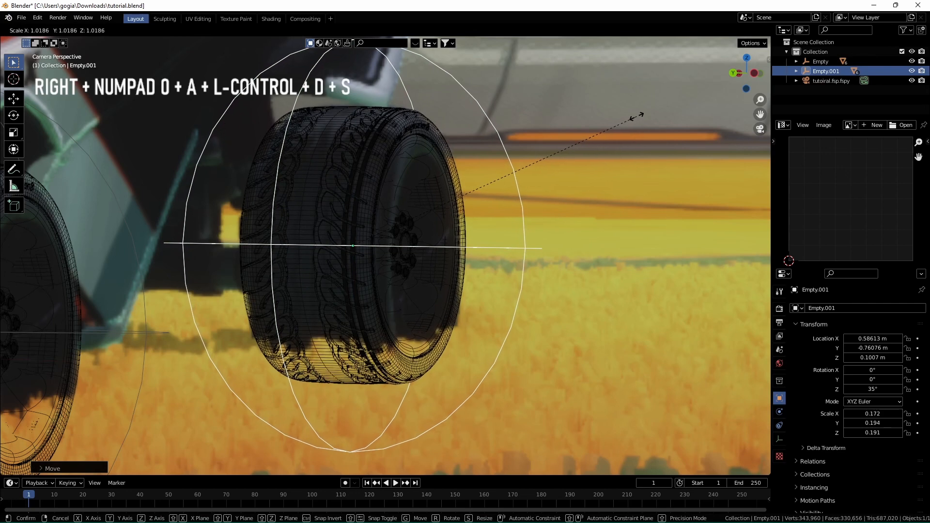
{"action": "left_click", "coordinate": [639, 120]}
Outside the camera view, select the original front wheel's empty with all its parts, making the empty the active object
{"action": "scroll", "coordinate": [642, 124], "scroll_direction": "down", "scroll_amount": 5}
{"action": "middle_click_drag", "start_coordinate": [488, 162], "coordinate": [660, 127], "text": "shift"}
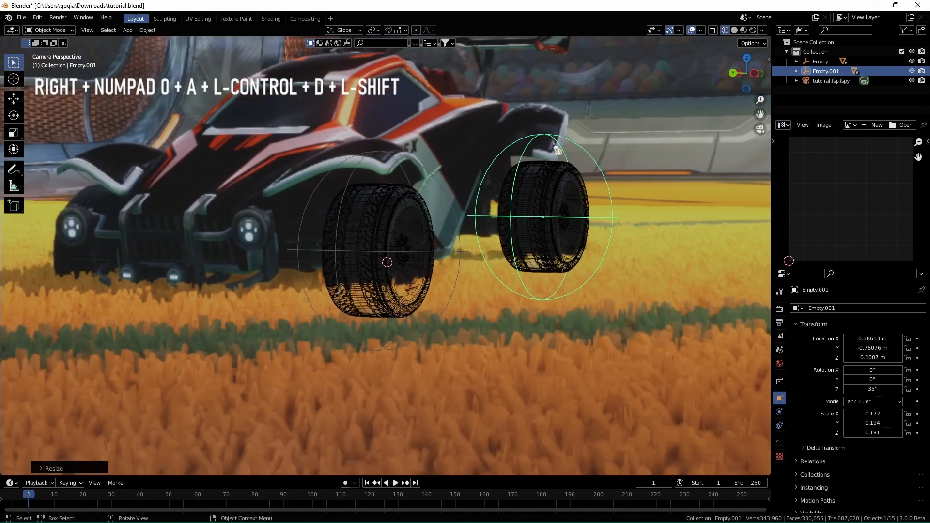
{"action": "scroll", "coordinate": [654, 128], "scroll_direction": "down", "scroll_amount": 3}
{"action": "left_click", "coordinate": [421, 186]}
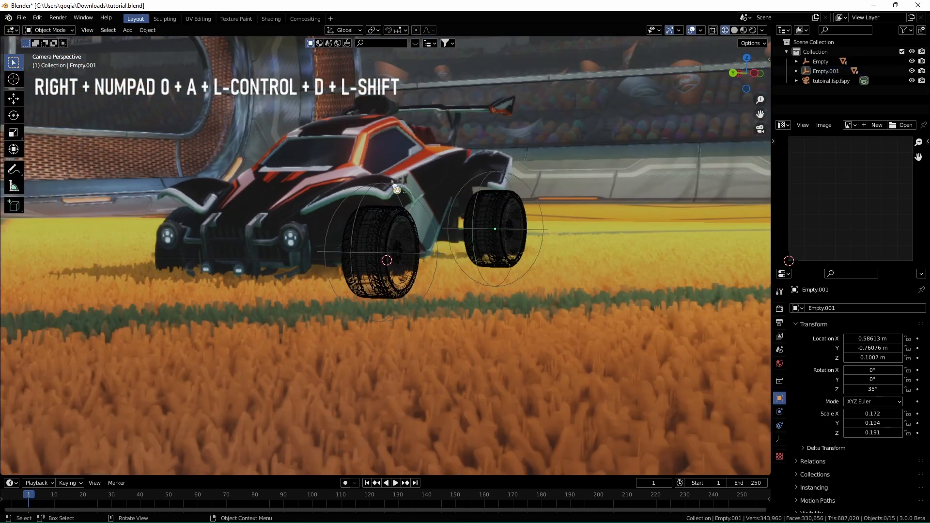
{"action": "middle_click_drag", "start_coordinate": [393, 193], "coordinate": [382, 205]}
{"action": "key", "text": "alt+z"}
{"action": "left_click_drag", "start_coordinate": [361, 238], "coordinate": [403, 303]}
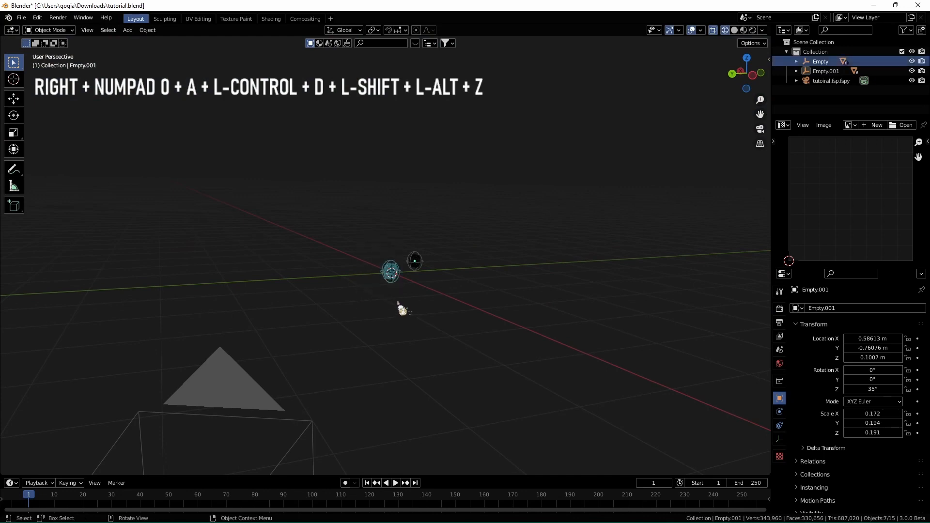
{"action": "key", "text": "alt+z"}
{"action": "middle_click_drag", "start_coordinate": [440, 195], "coordinate": [426, 228]}
{"action": "scroll", "coordinate": [406, 269], "scroll_direction": "up", "scroll_amount": 3}
{"action": "middle_click_drag", "start_coordinate": [409, 275], "coordinate": [415, 287]}
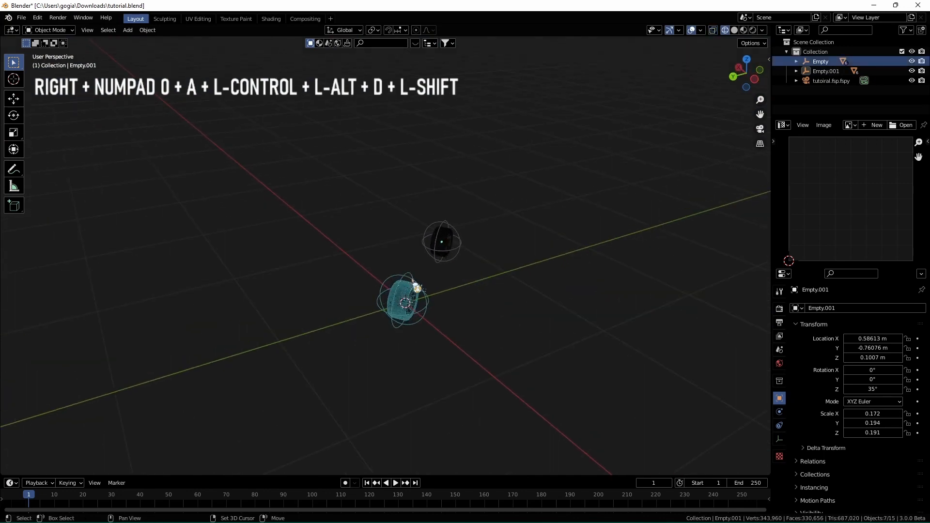
{"action": "left_click", "coordinate": [416, 286], "text": "shift"}
{"action": "middle_click_drag", "start_coordinate": [465, 239], "coordinate": [462, 269]}
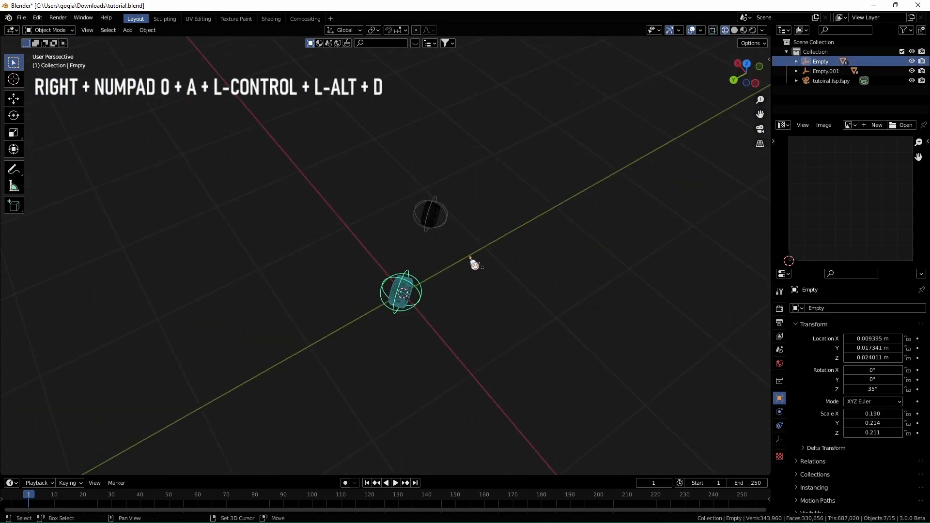
Make a linked duplicate of the front wheel, offset along its local X axis to about X 0.769, Y 0.548 m
{"action": "key", "text": "alt+d"}
{"action": "key", "text": "x"}
{"action": "key", "text": "x"}
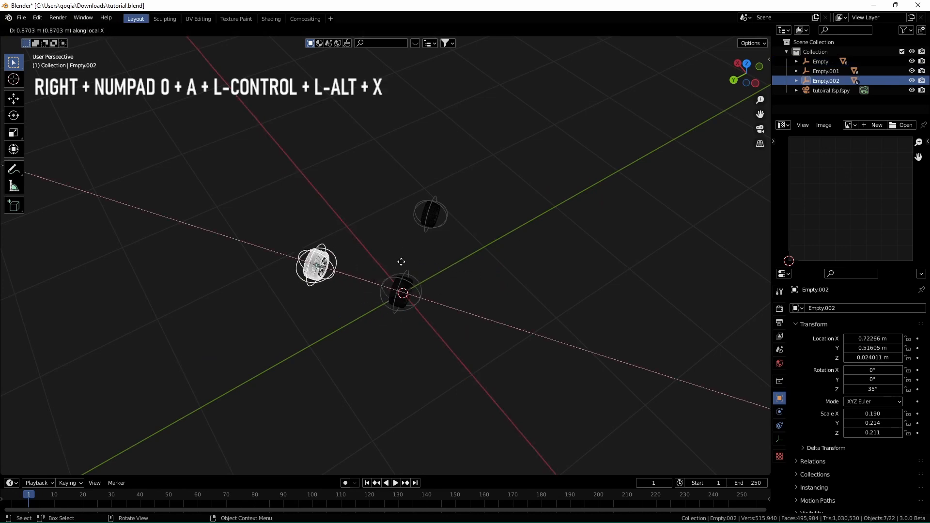
{"action": "left_click", "coordinate": [398, 265]}
Through the camera, slide the new wheel along its local X axis to about X 0.565, Y 0.406 m
{"action": "key", "text": "KP_0"}
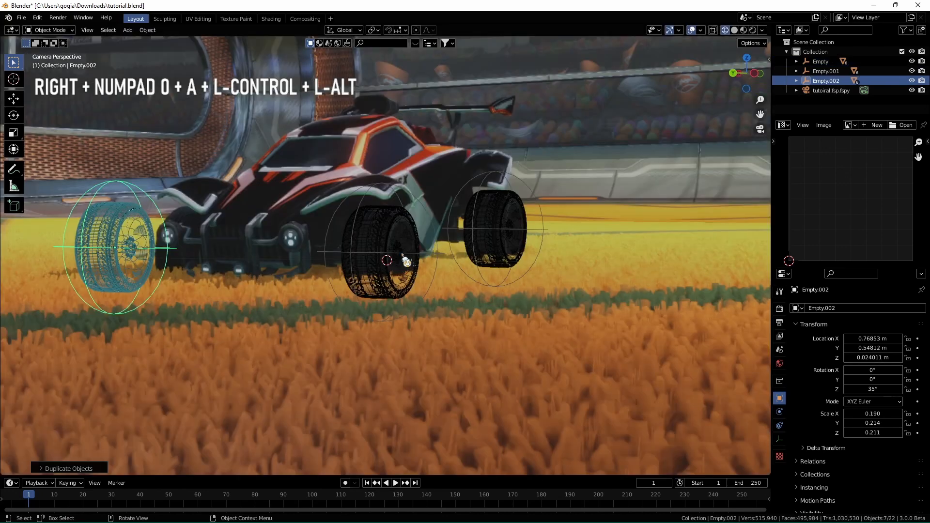
{"action": "scroll", "coordinate": [403, 255], "scroll_direction": "down", "scroll_amount": 2}
{"action": "middle_click_drag", "start_coordinate": [402, 254], "coordinate": [538, 263], "text": "shift"}
{"action": "scroll", "coordinate": [538, 263], "scroll_direction": "up", "scroll_amount": 2}
{"action": "key", "text": "g"}
{"action": "key", "text": "x"}
{"action": "key", "text": "x"}
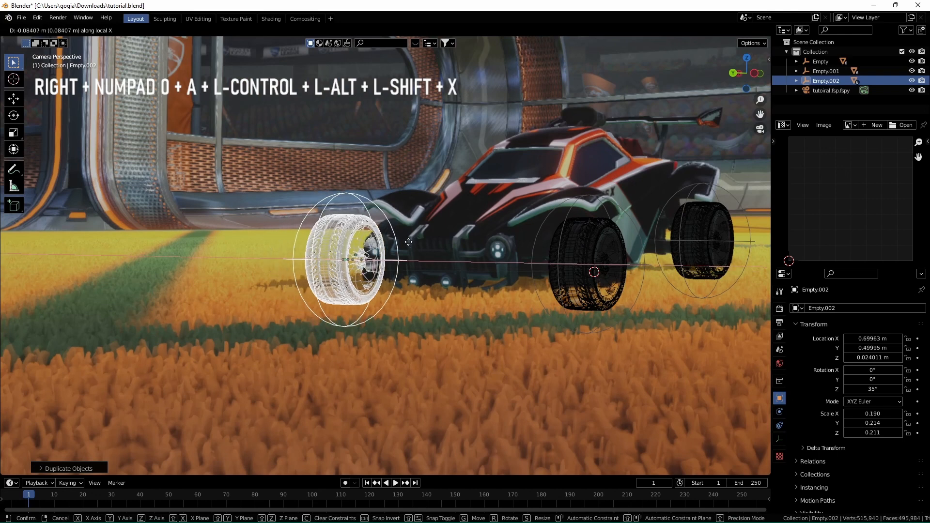
{"action": "left_click", "coordinate": [455, 256]}
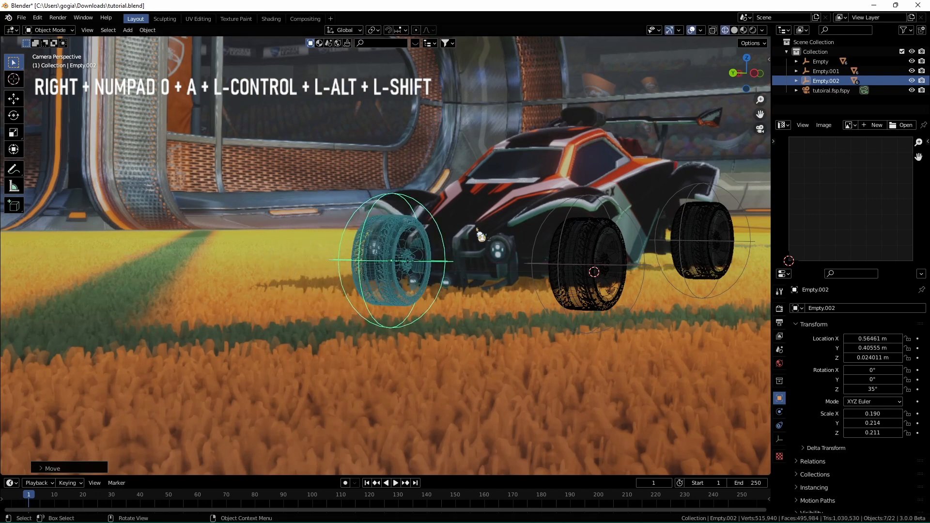
Select only the new wheel's empty and scale it to 0.162, 0.182, 0.180 over the car's far front wheel
{"action": "left_click", "coordinate": [442, 240]}
{"action": "key", "text": "shift+z"}
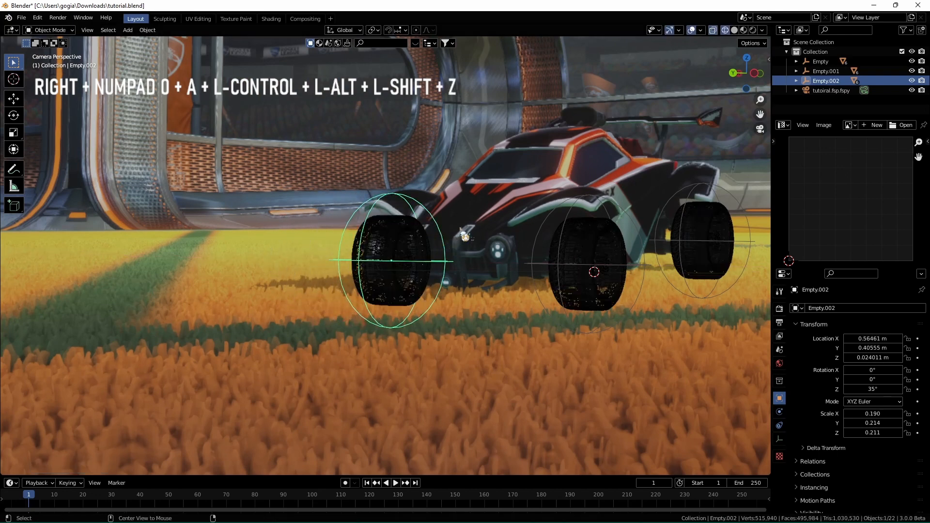
{"action": "scroll", "coordinate": [483, 222], "scroll_direction": "up", "scroll_amount": 1}
{"action": "key", "text": "shift+z"}
{"action": "scroll", "coordinate": [514, 223], "scroll_direction": "up", "scroll_amount": 7}
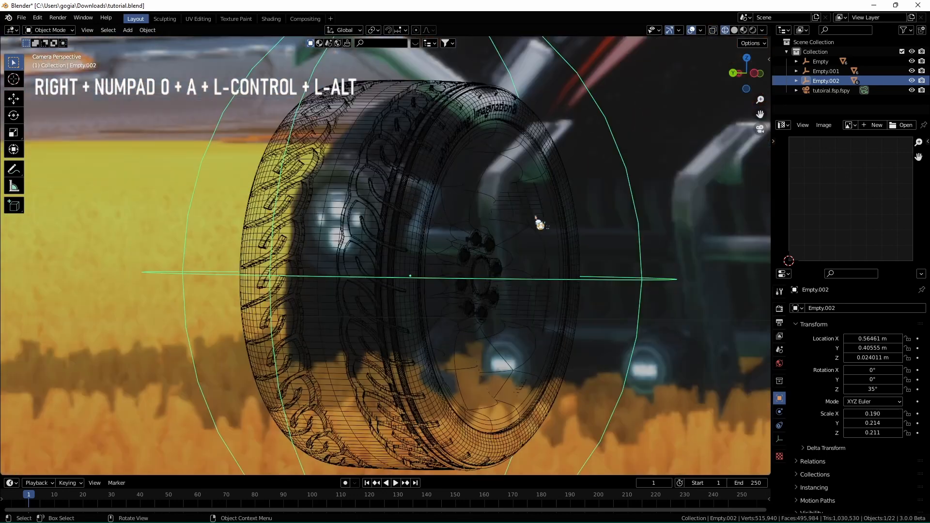
{"action": "scroll", "coordinate": [536, 217], "scroll_direction": "up", "scroll_amount": 2}
{"action": "middle_click_drag", "start_coordinate": [536, 217], "coordinate": [523, 211], "text": "shift"}
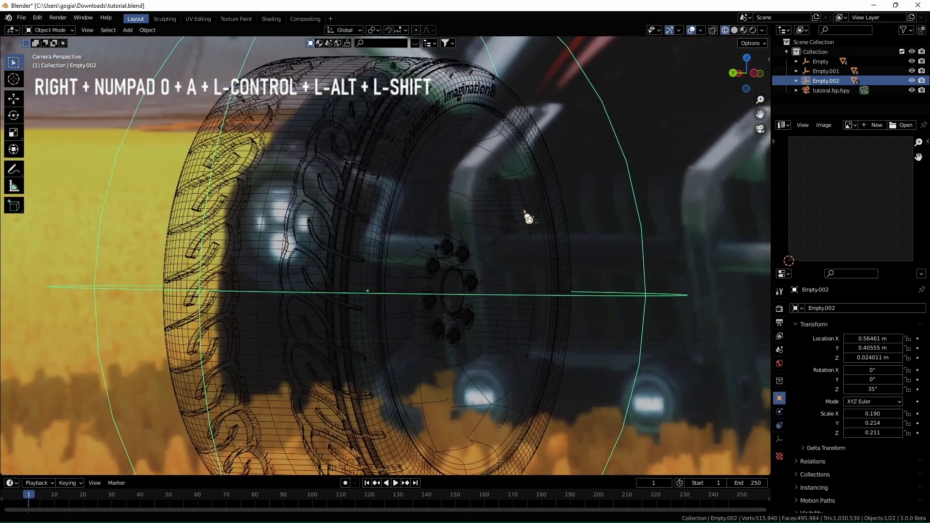
{"action": "key", "text": "s"}
{"action": "left_click", "coordinate": [551, 194]}
{"action": "key", "text": "alt+z"}
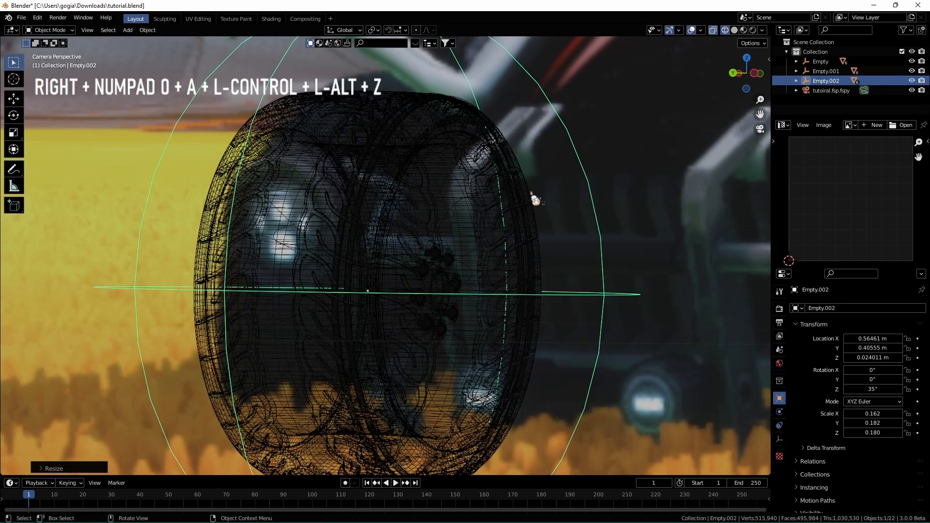
{"action": "key", "text": "alt+z"}
{"action": "key", "text": "alt+z"}
{"action": "key", "text": "alt+z"}
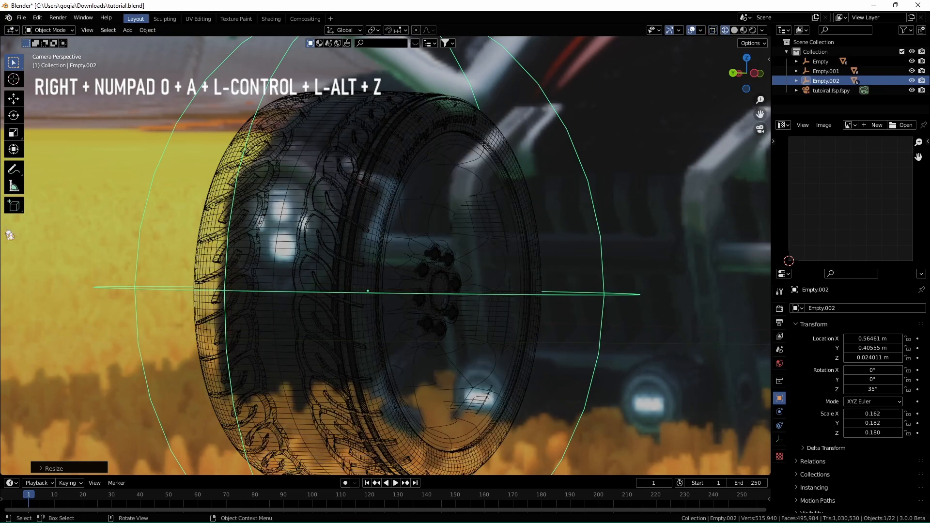
{"action": "left_click", "coordinate": [38, 164]}
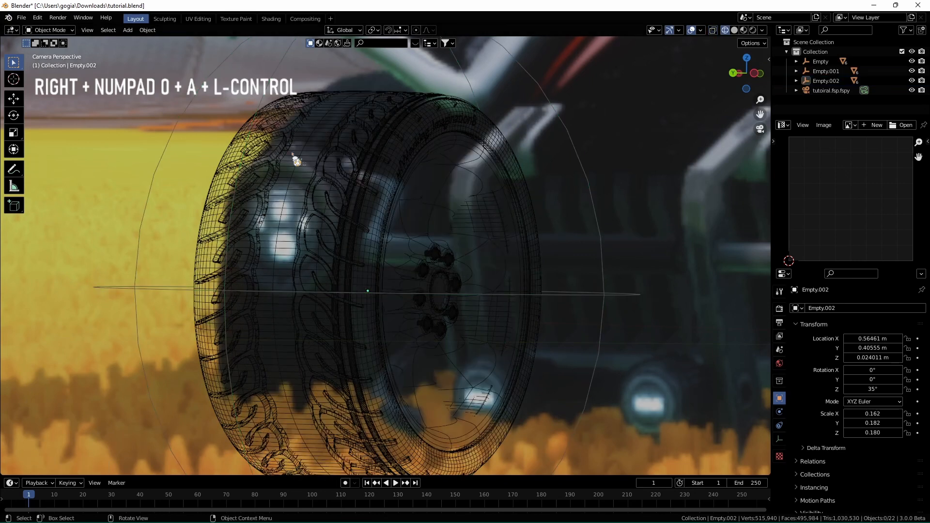
{"action": "key", "text": "KP_0"}
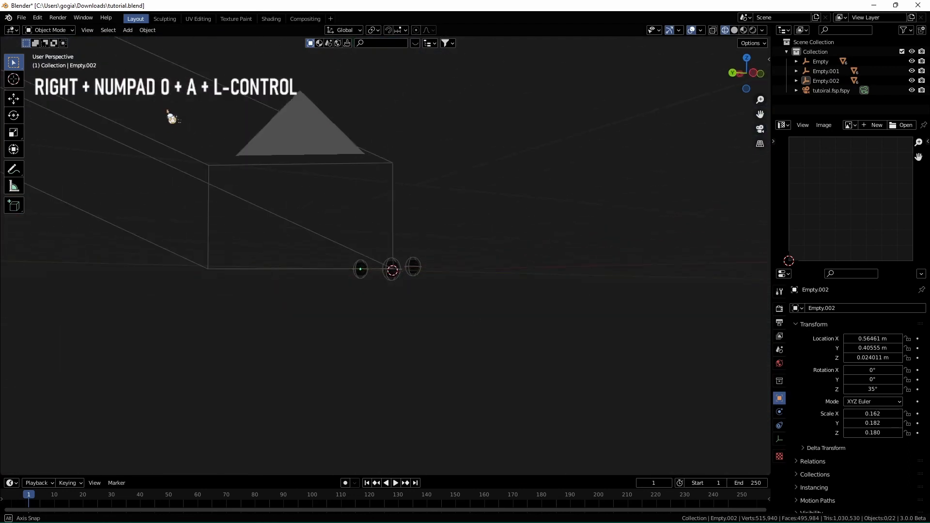
{"action": "scroll", "coordinate": [344, 143], "scroll_direction": "down", "scroll_amount": 10}
{"action": "key", "text": "KP_0"}
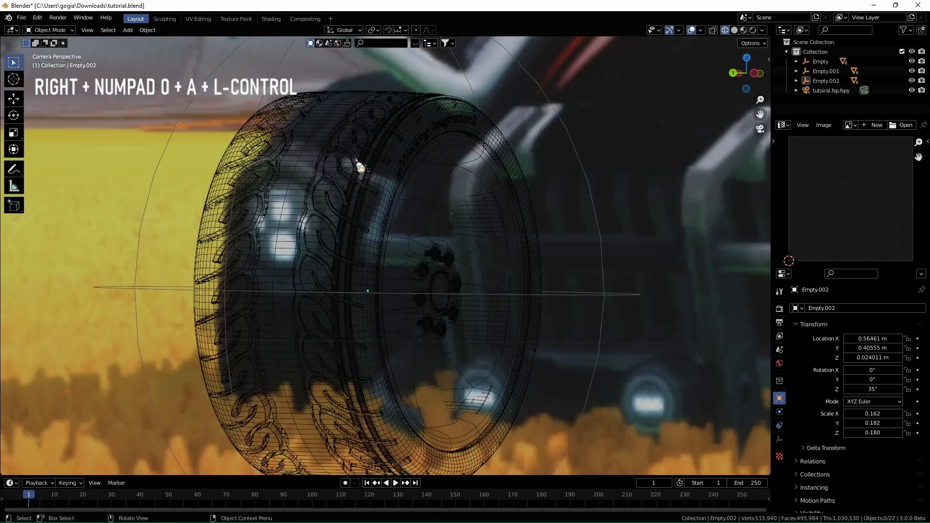
Scale the far front wheel's empty to 0.165, 0.187, 0.184 and rotate it about global Z to 29°
{"action": "left_click", "coordinate": [545, 85]}
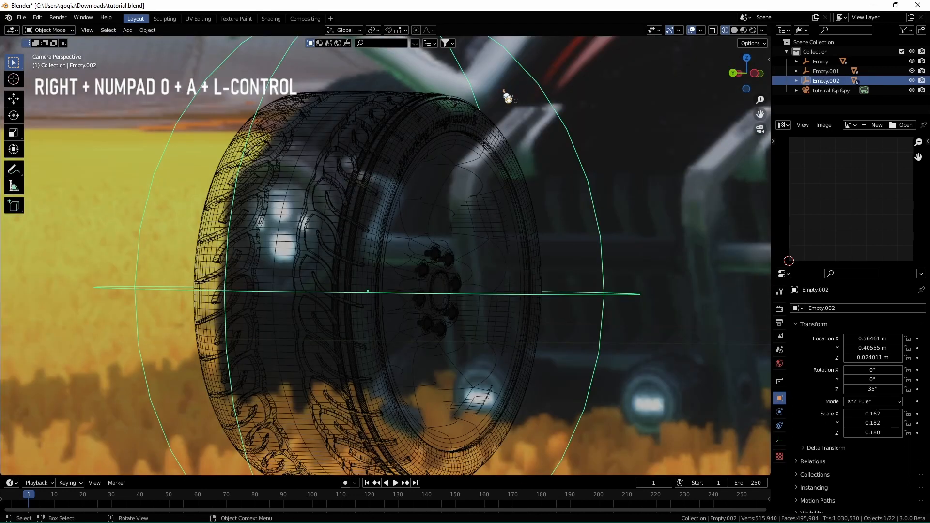
{"action": "key", "text": "s"}
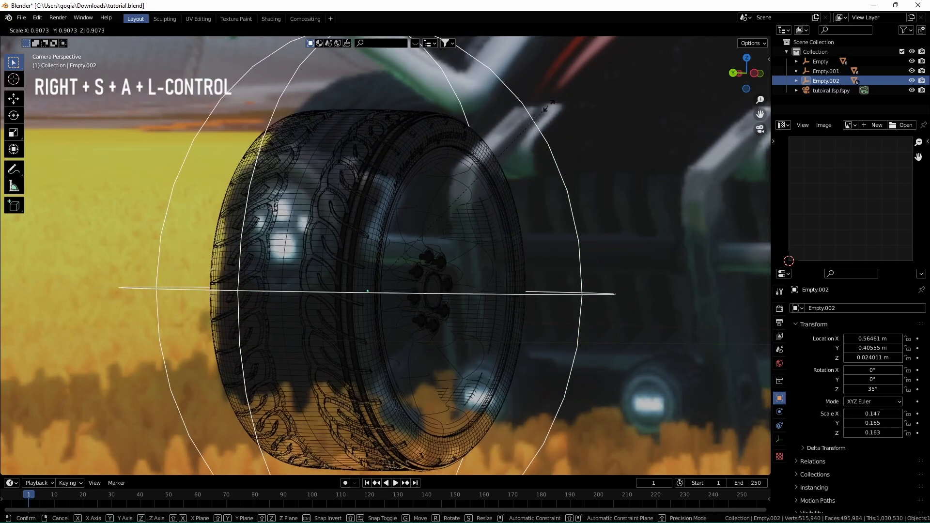
{"action": "left_click", "coordinate": [583, 96]}
{"action": "key", "text": "r"}
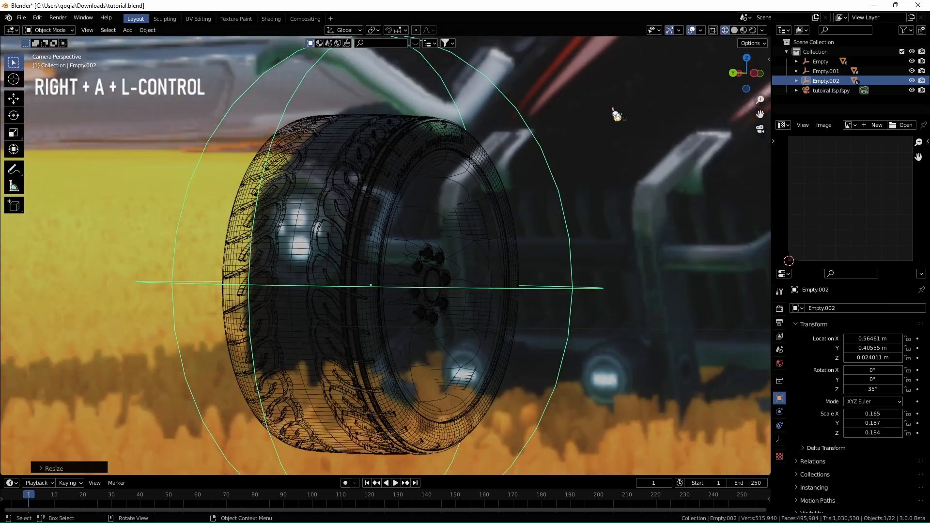
{"action": "key", "text": "z"}
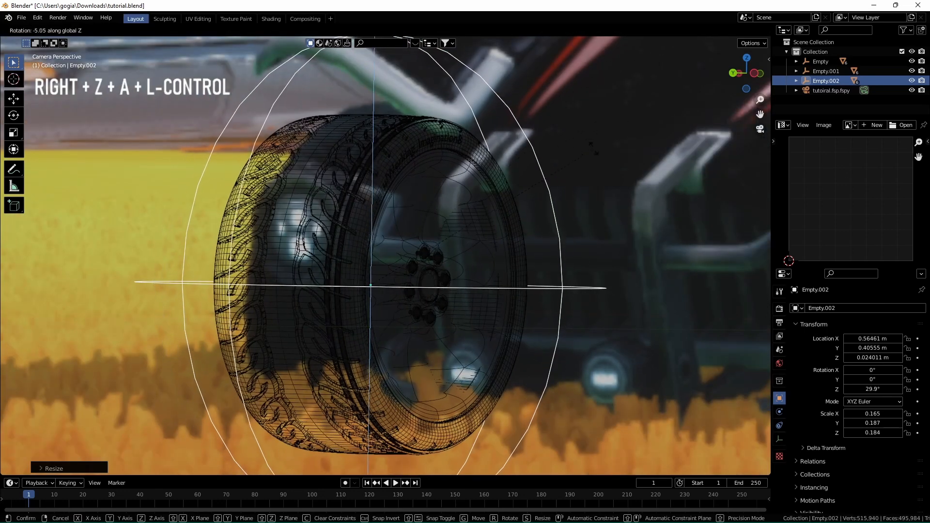
{"action": "left_click", "coordinate": [611, 130]}
Move the far front wheel to about X 0.558, Y 0.395, Z 0.035 m and scale it to 0.146, 0.164, 0.162
{"action": "key", "text": "g"}
{"action": "left_click", "coordinate": [612, 146]}
{"action": "key", "text": "s"}
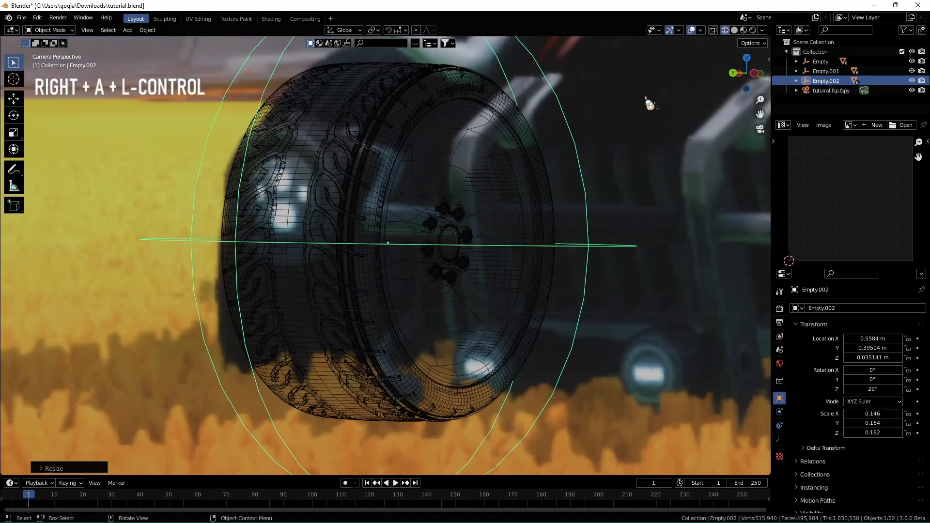
{"action": "left_click", "coordinate": [647, 99]}
Rotate the far front wheel about global Z to 32.9° and move it to about X 0.568, Y 0.413, Z 0.037 m
{"action": "key", "text": "r"}
{"action": "key", "text": "z"}
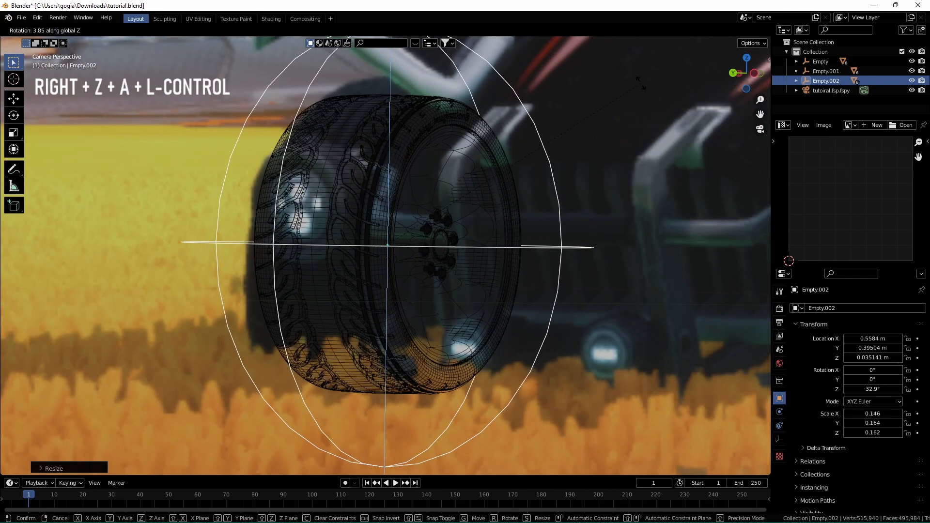
{"action": "left_click", "coordinate": [643, 98]}
{"action": "middle_click_drag", "start_coordinate": [642, 96], "coordinate": [643, 97]}
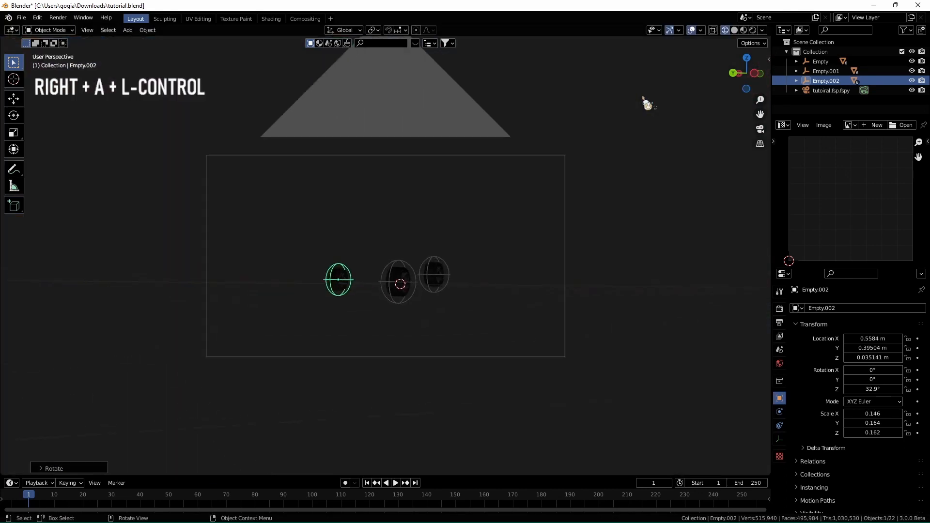
{"action": "key", "text": "KP_0"}
{"action": "key", "text": "g"}
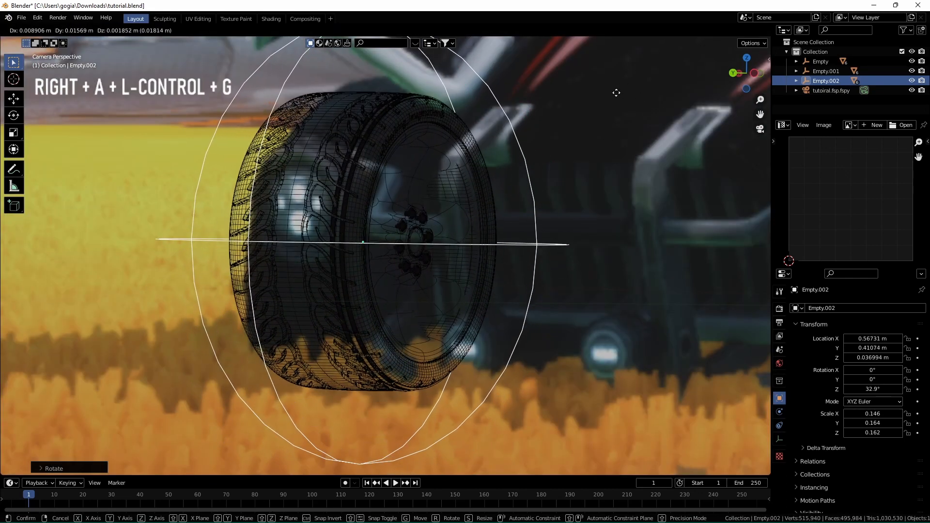
{"action": "left_click", "coordinate": [616, 92]}
{"action": "key", "text": "r"}
{"action": "key", "text": "z"}
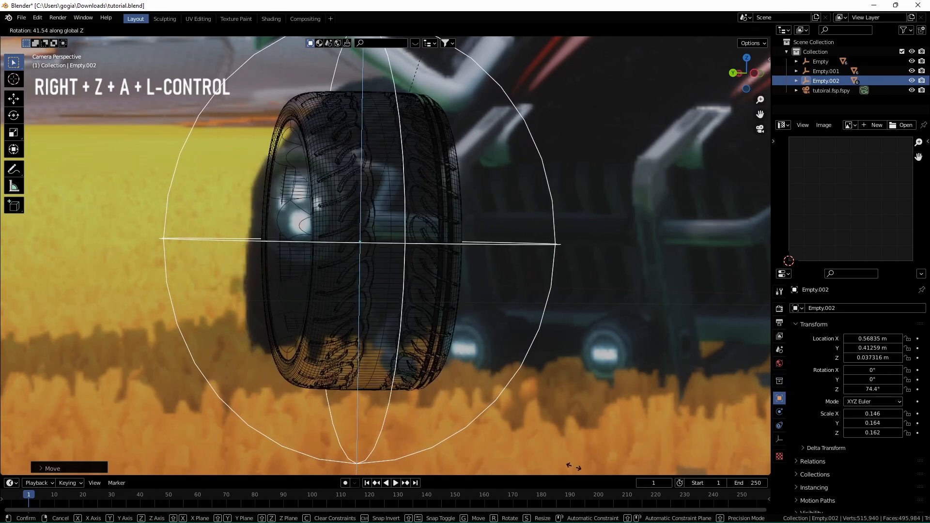
{"action": "right_click", "coordinate": [573, 467]}
Leave the camera view and show the three wheels in Material Preview shading to examine which way their rims face
{"action": "middle_click_drag", "start_coordinate": [602, 125], "coordinate": [609, 156]}
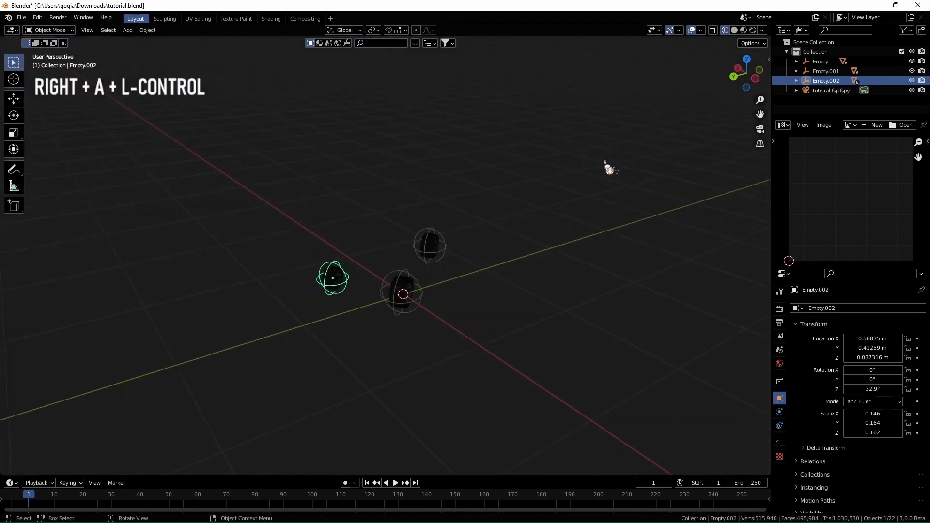
{"action": "scroll", "coordinate": [606, 163], "scroll_direction": "up", "scroll_amount": 3}
{"action": "left_click", "coordinate": [734, 31]}
{"action": "mouse_move", "coordinate": [463, 205]}
{"action": "middle_mouse_down", "text": "shift"}
{"action": "mouse_move", "coordinate": [485, 136]}
{"action": "mouse_move", "coordinate": [486, 154]}
{"action": "mouse_move", "coordinate": [514, 150]}
{"action": "middle_mouse_up", "text": "shift"}
{"action": "scroll", "coordinate": [485, 137], "scroll_direction": "up", "scroll_amount": 5}
{"action": "left_click", "coordinate": [744, 30]}
{"action": "middle_click_drag", "start_coordinate": [450, 147], "coordinate": [491, 153], "text": "shift"}
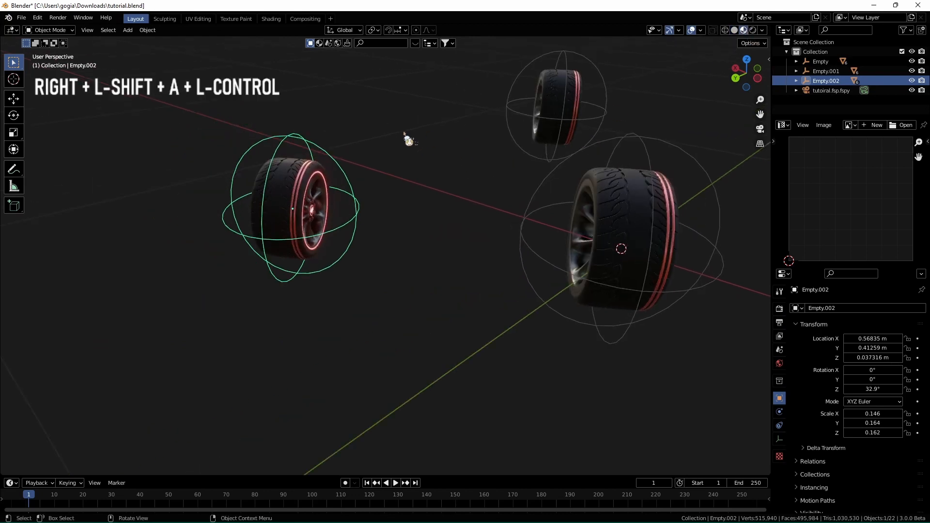
Try to mirror the far front wheel's empty by scaling it along its local X axis, and undo the resize
{"action": "middle_click_drag", "start_coordinate": [406, 134], "coordinate": [419, 136]}
{"action": "key", "text": "s"}
{"action": "key", "text": "x"}
{"action": "key", "text": "x"}
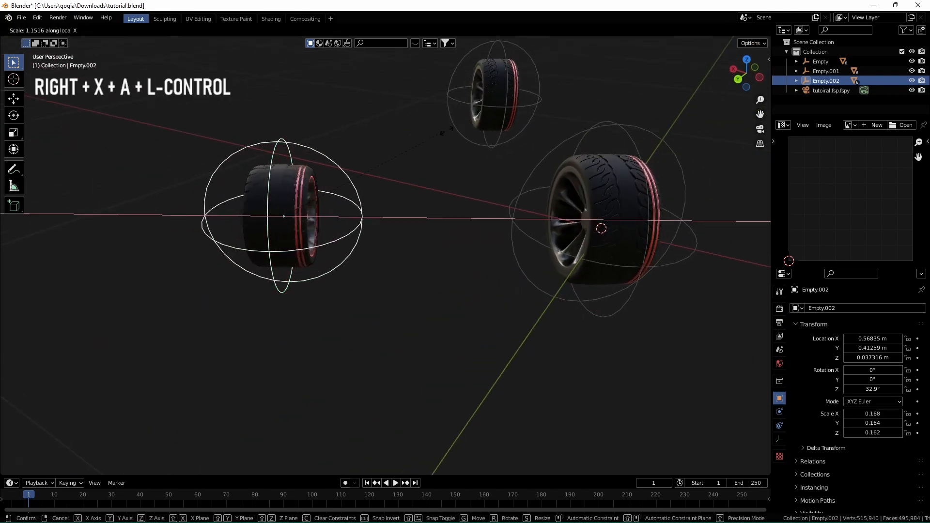
{"action": "key", "text": "KP_Subtract"}
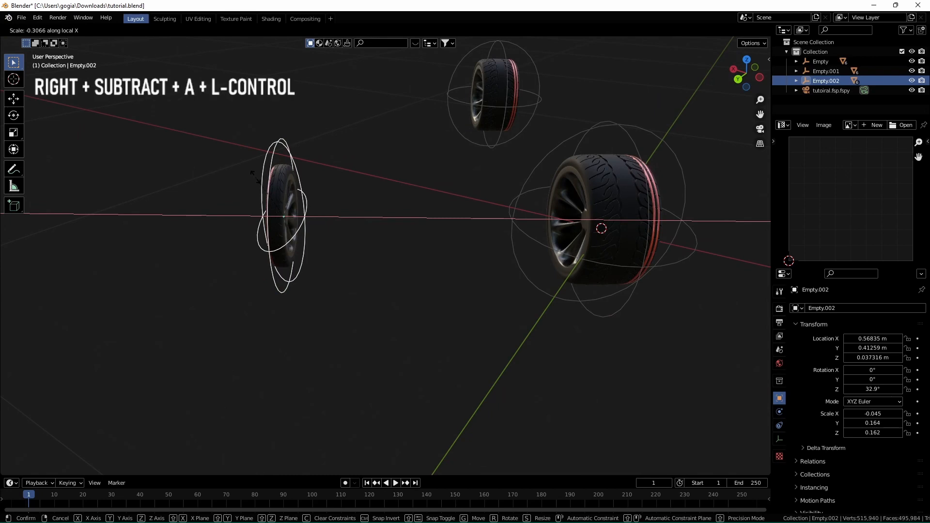
{"action": "key", "text": "KP_1"}
{"action": "key", "text": "Return"}
{"action": "middle_click_drag", "start_coordinate": [263, 186], "coordinate": [264, 181]}
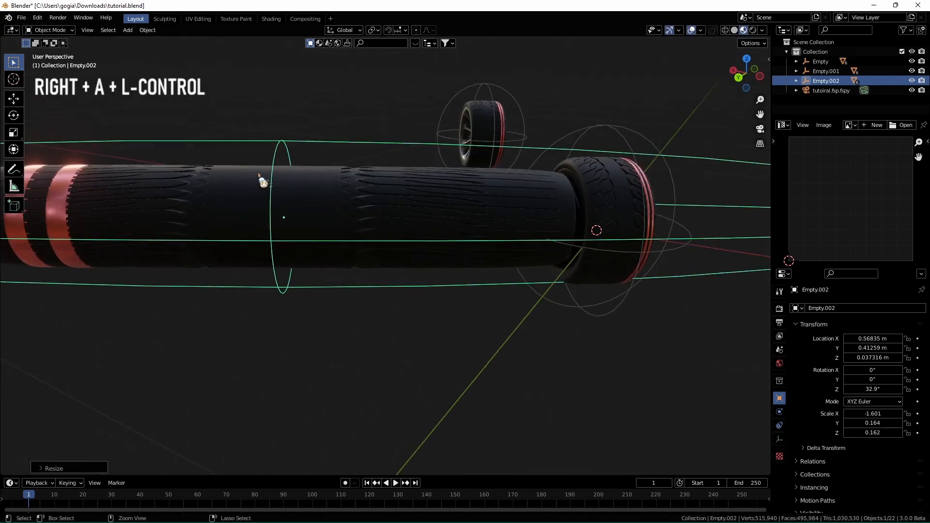
{"action": "key", "text": "ctrl+z"}
Mirror the far front wheel's empty by scaling it -1 along its local X axis
{"action": "key", "text": "s"}
{"action": "key", "text": "x"}
{"action": "key", "text": "x"}
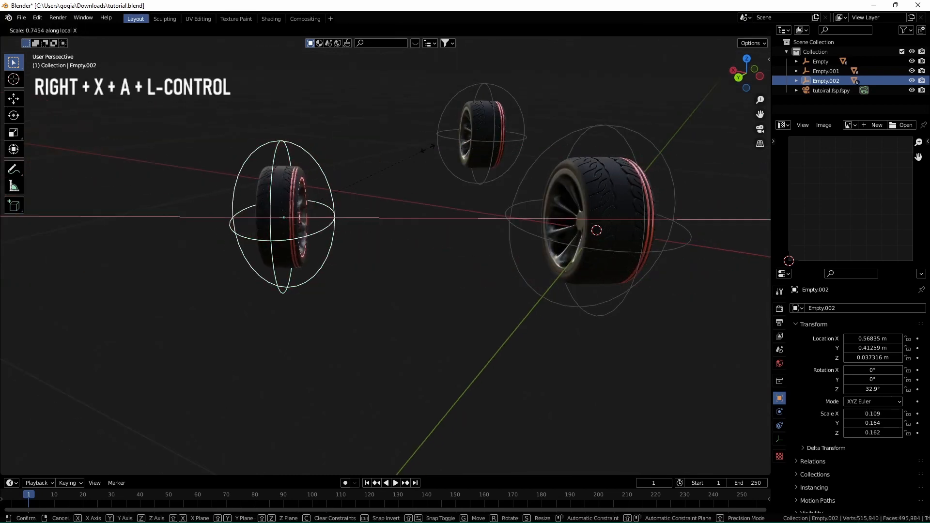
{"action": "key", "text": "KP_Subtract"}
{"action": "key", "text": "KP_1"}
{"action": "key", "text": "Return"}
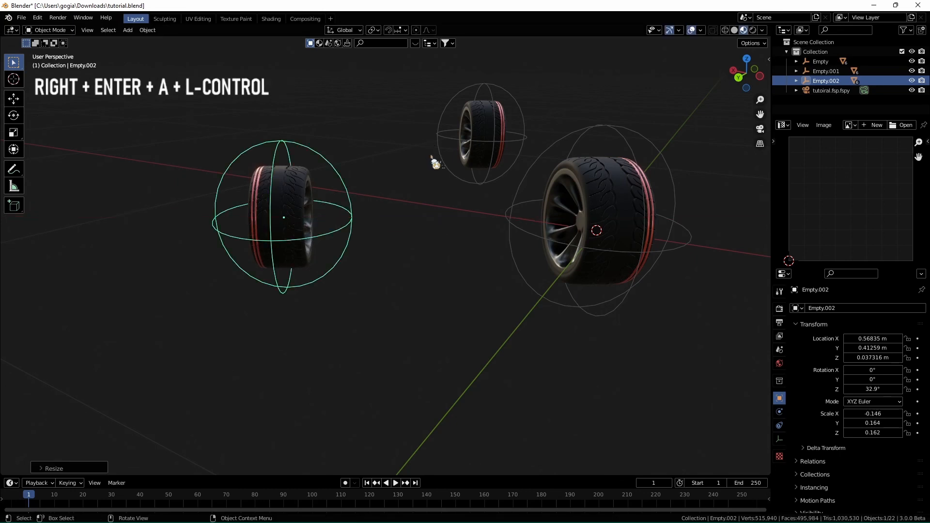
{"action": "middle_click_drag", "start_coordinate": [436, 162], "coordinate": [357, 154]}
In the wireframe camera view, scale the far front wheel to -0.148, 0.167, 0.165 and rotate it about global Z to 38.3°
{"action": "key", "text": "ctrl+alt+KP_0"}
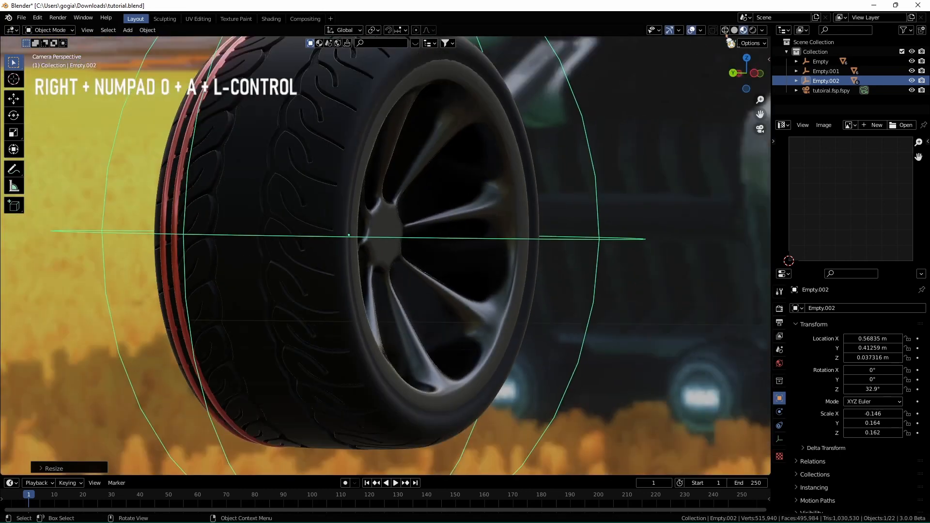
{"action": "left_click", "coordinate": [725, 30]}
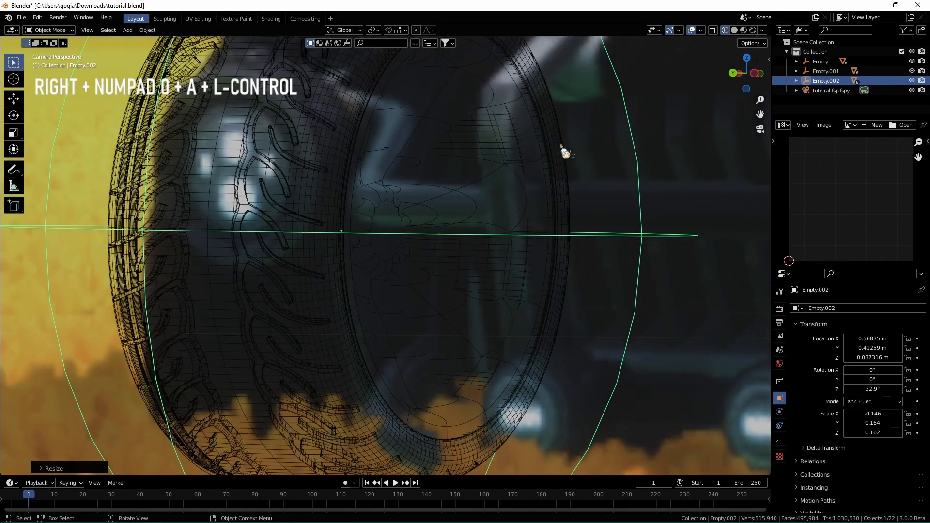
{"action": "scroll", "coordinate": [578, 142], "scroll_direction": "down", "scroll_amount": 2}
{"action": "key", "text": "s"}
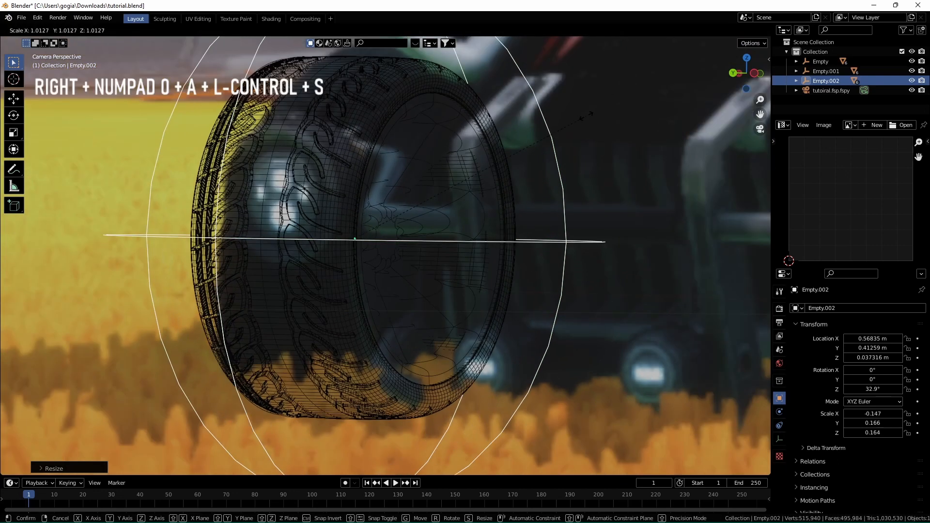
{"action": "left_click", "coordinate": [587, 118]}
{"action": "key", "text": "r"}
{"action": "key", "text": "z"}
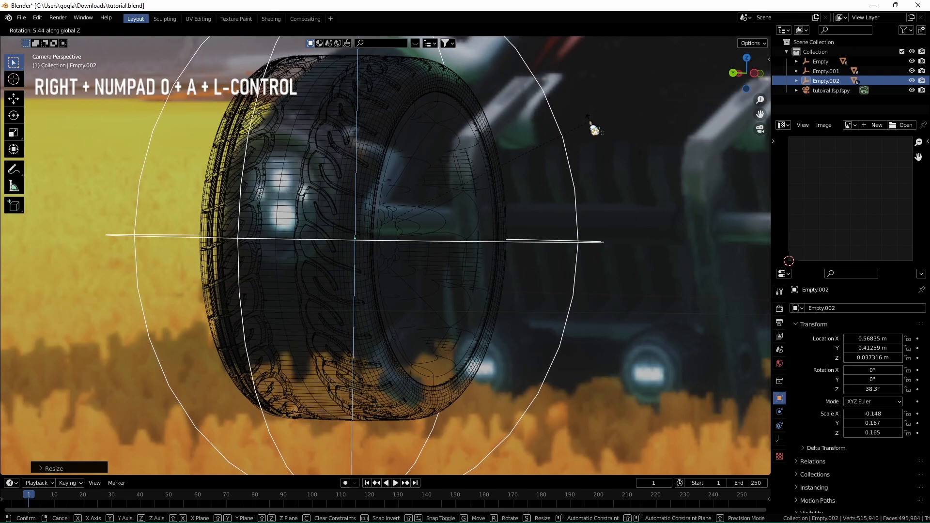
{"action": "left_click", "coordinate": [592, 129]}
Move the far front wheel to about X 0.565, Y 0.406, Z 0.035 m
{"action": "scroll", "coordinate": [594, 131], "scroll_direction": "down", "scroll_amount": 3}
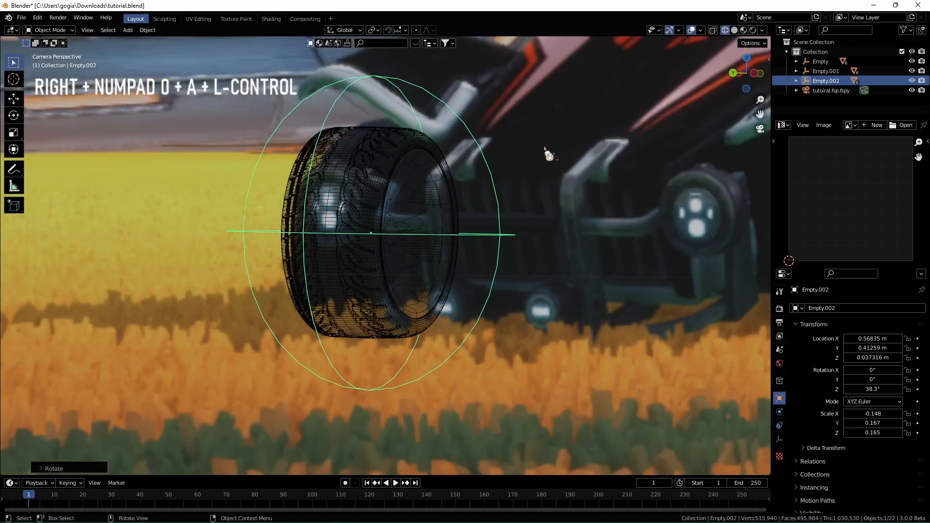
{"action": "key", "text": "g"}
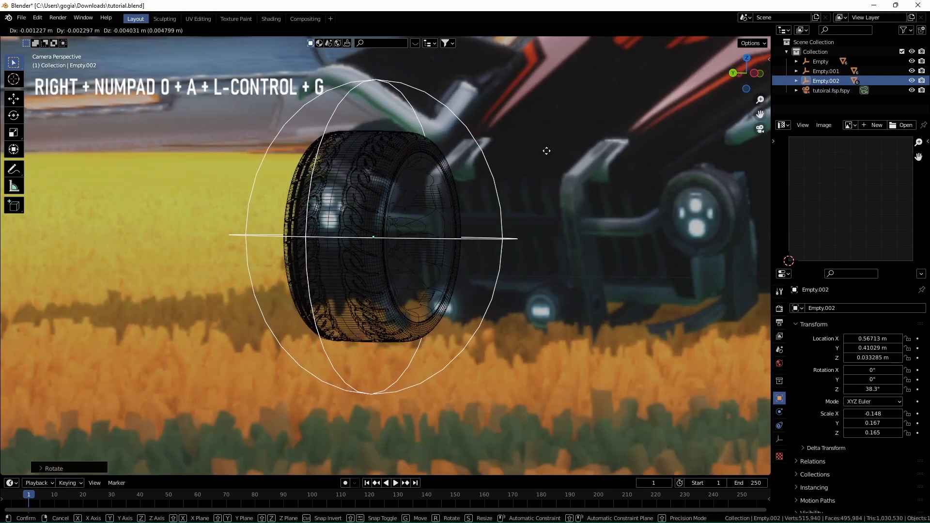
{"action": "left_click", "coordinate": [546, 150]}
{"action": "key", "text": "s"}
{"action": "key", "text": "x"}
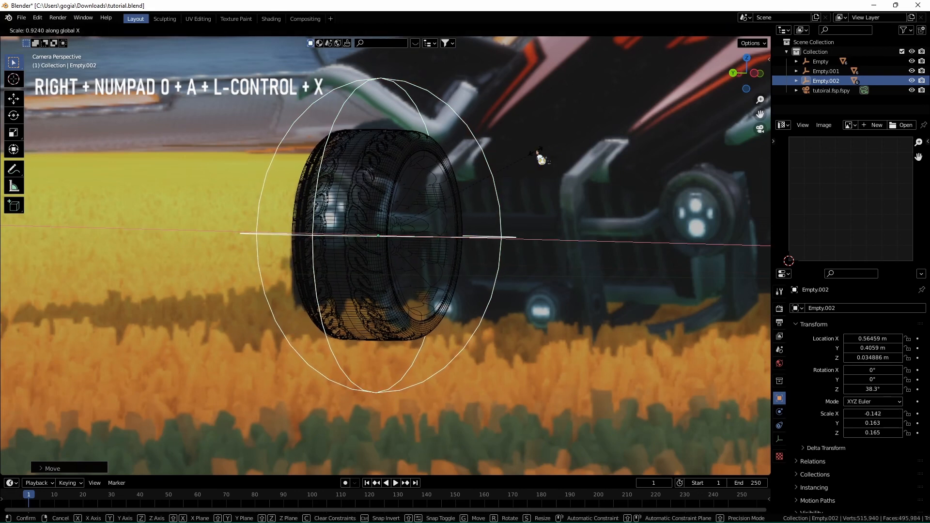
{"action": "left_click", "coordinate": [542, 159]}
{"action": "key", "text": "KP_0"}
{"action": "key", "text": "KP_0"}
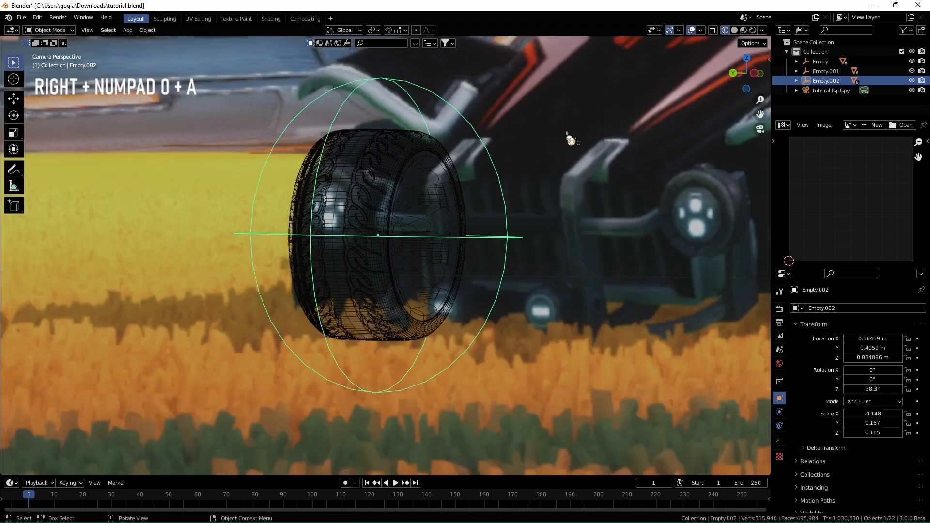
Scale the far front wheel uniformly to -0.160, 0.180, 0.178 so it covers the car's original tyre
{"action": "key", "text": "s"}
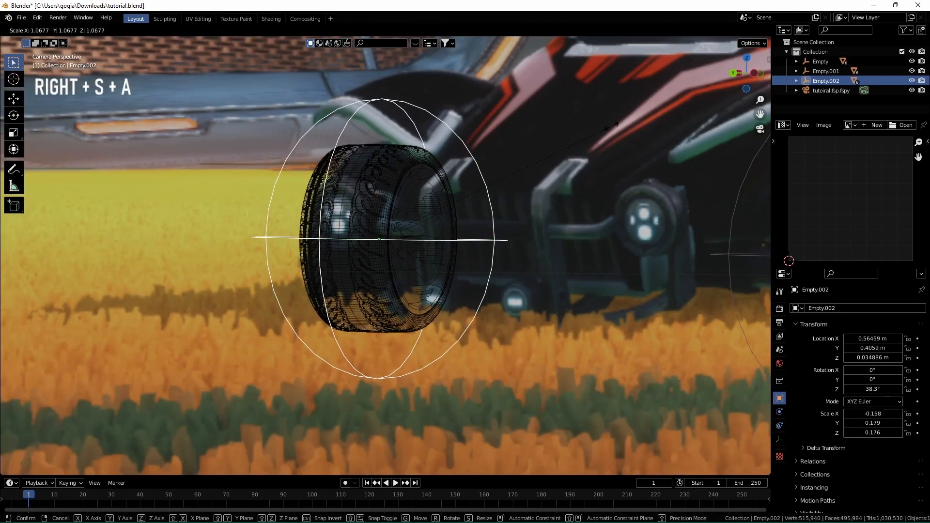
{"action": "left_click", "coordinate": [611, 127]}
{"action": "scroll", "coordinate": [613, 131], "scroll_direction": "down", "scroll_amount": 3}
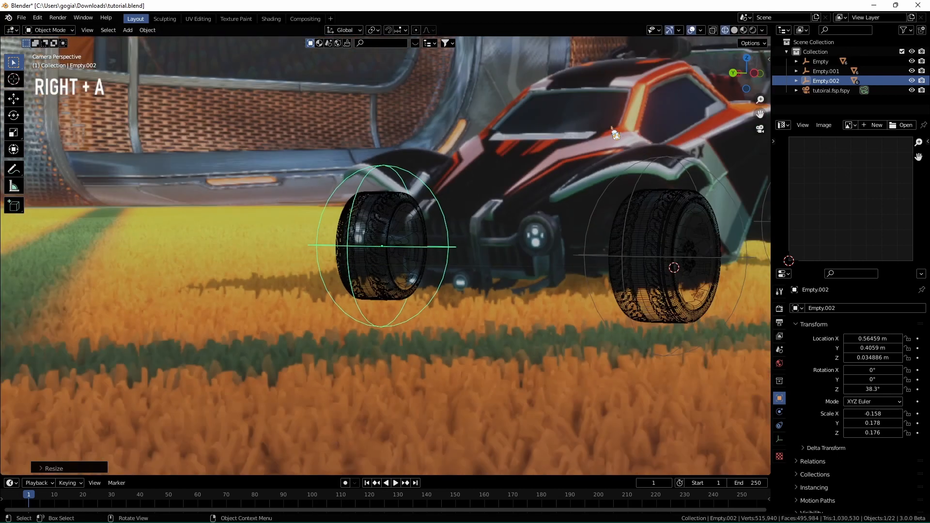
{"action": "scroll", "coordinate": [615, 135], "scroll_direction": "up", "scroll_amount": 4}
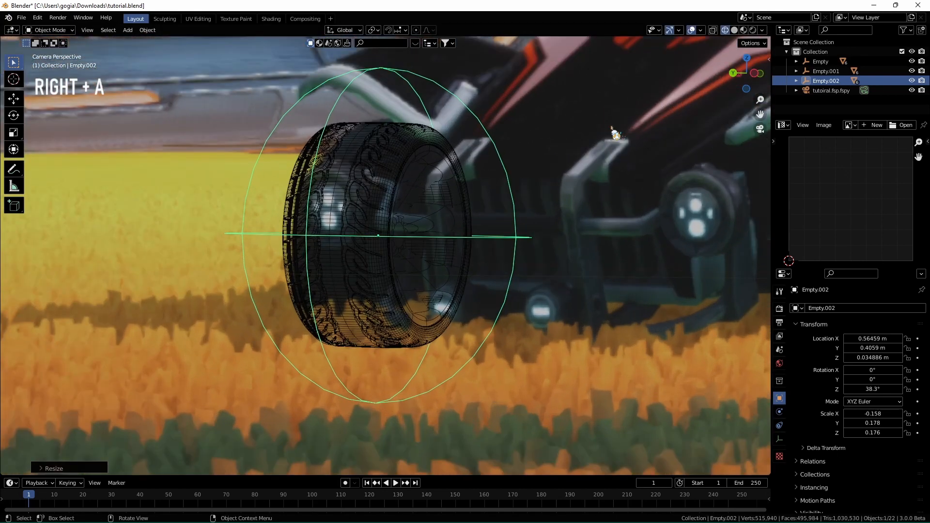
{"action": "key", "text": "s"}
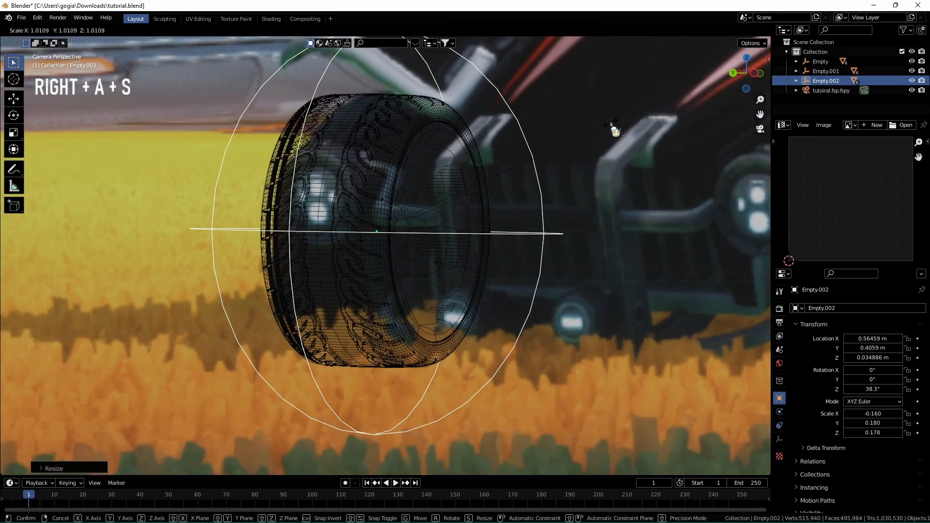
Rotate the far front wheel about global Z to 20.5° and move it to about X 0.557, Y 0.392, Z 0.032 m
{"action": "key", "text": "r"}
{"action": "key", "text": "z"}
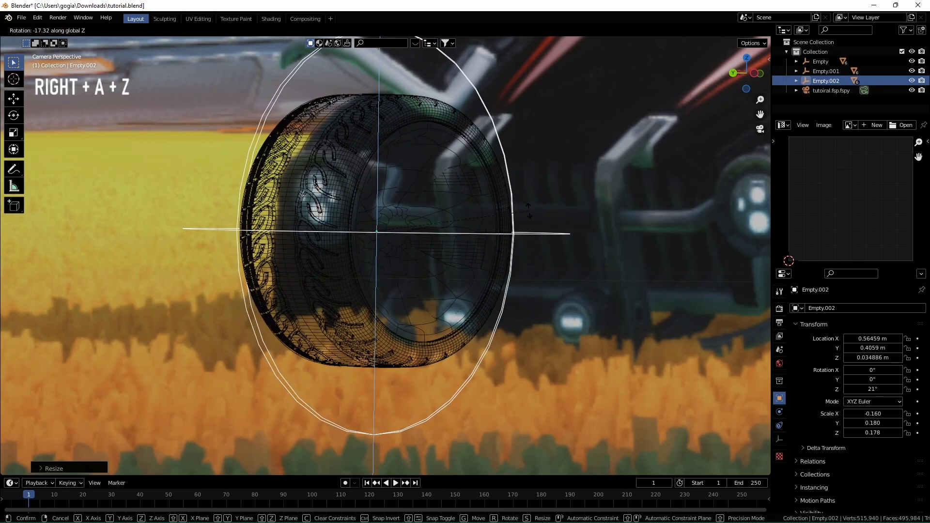
{"action": "left_click", "coordinate": [522, 216]}
{"action": "key", "text": "g"}
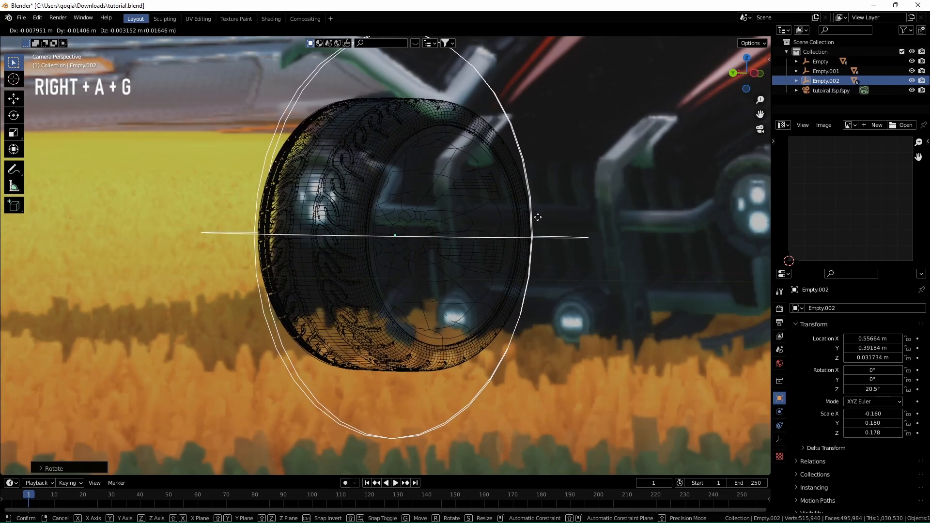
{"action": "left_click", "coordinate": [537, 217]}
Show the whole car with its wheels in Solid shading and save the file
{"action": "left_click", "coordinate": [735, 30]}
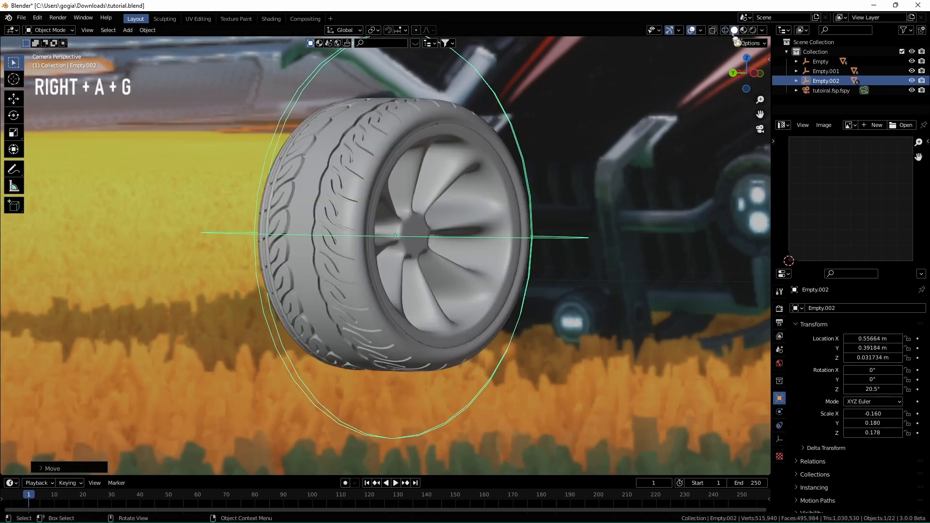
{"action": "scroll", "coordinate": [574, 142], "scroll_direction": "down", "scroll_amount": 4}
{"action": "scroll", "coordinate": [570, 144], "scroll_direction": "down", "scroll_amount": 3}
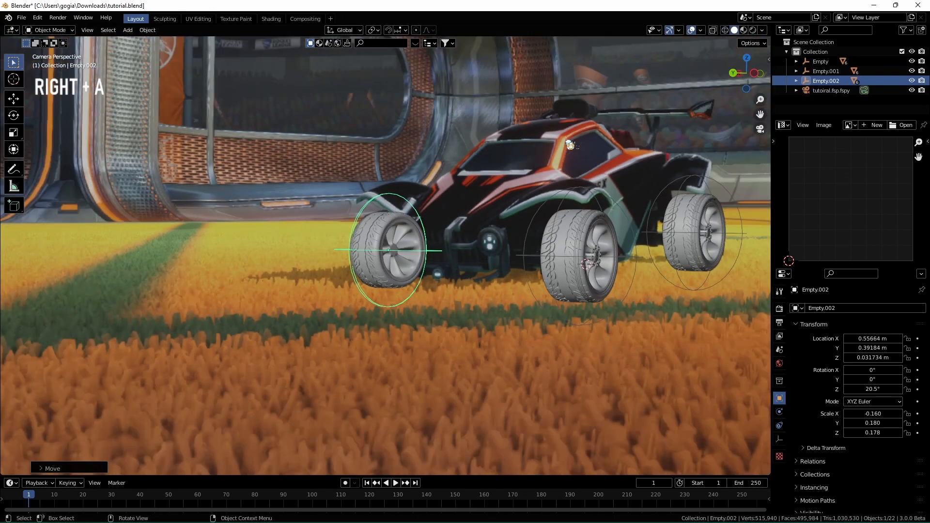
{"action": "key", "text": "ctrl+s"}
Examine the three wheels' placement against the car, inside and outside the camera view, and save the file
{"action": "middle_click_drag", "start_coordinate": [490, 143], "coordinate": [522, 199]}
{"action": "scroll", "coordinate": [505, 158], "scroll_direction": "up", "scroll_amount": 6}
{"action": "key", "text": "KP_0"}
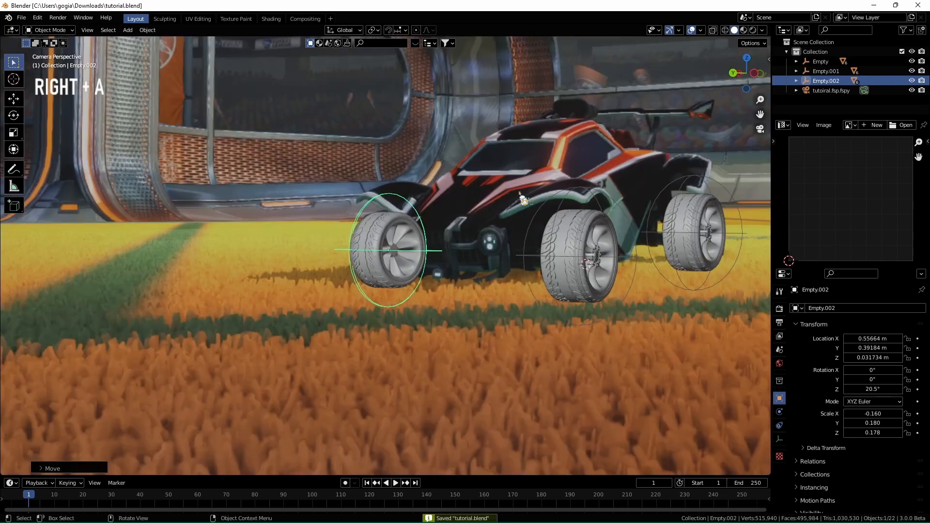
{"action": "middle_click_drag", "start_coordinate": [537, 153], "coordinate": [359, 190], "text": "shift"}
{"action": "scroll", "coordinate": [423, 175], "scroll_direction": "up", "scroll_amount": 2}
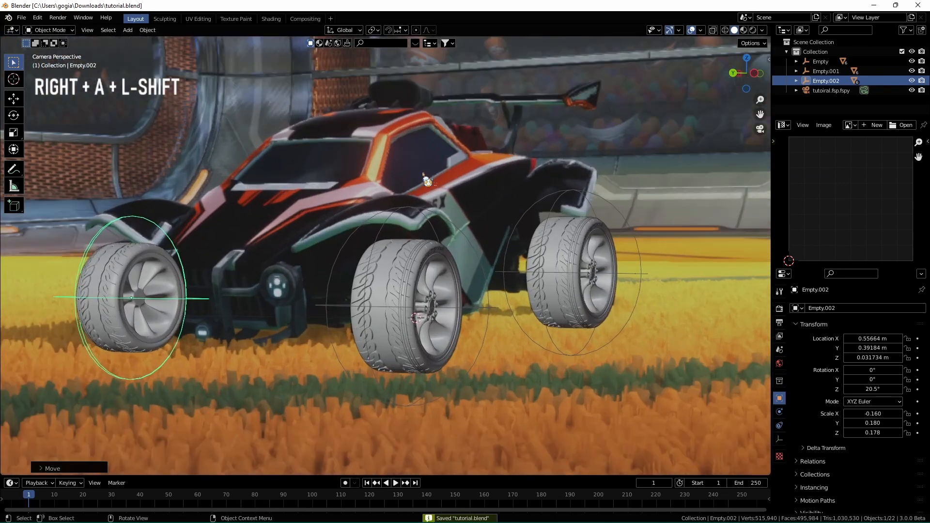
{"action": "middle_click_drag", "start_coordinate": [421, 173], "coordinate": [535, 192], "text": "shift"}
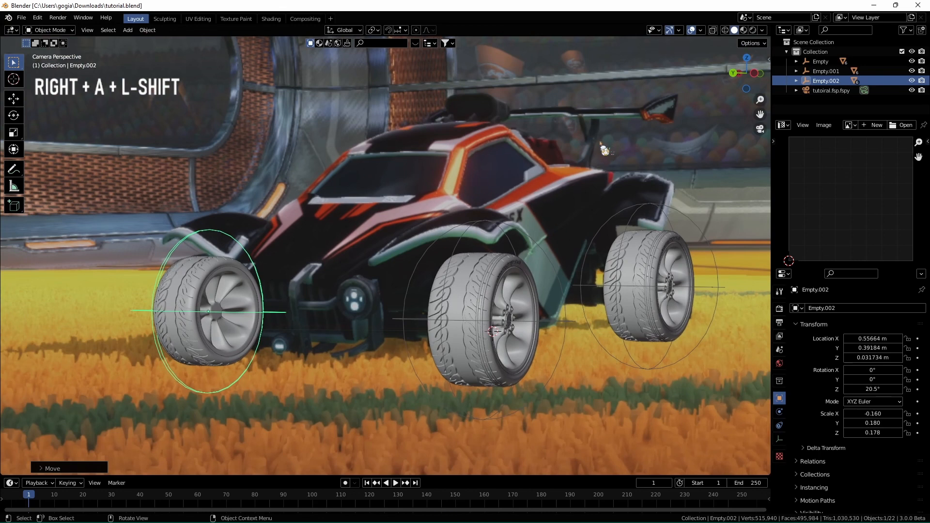
{"action": "middle_click_drag", "start_coordinate": [601, 143], "coordinate": [589, 148]}
{"action": "key", "text": "ctrl+s"}
Preview the wheels in Material Preview and in Rendered shading through the camera, with nothing selected
{"action": "scroll", "coordinate": [553, 187], "scroll_direction": "up", "scroll_amount": 8}
{"action": "left_click", "coordinate": [744, 30]}
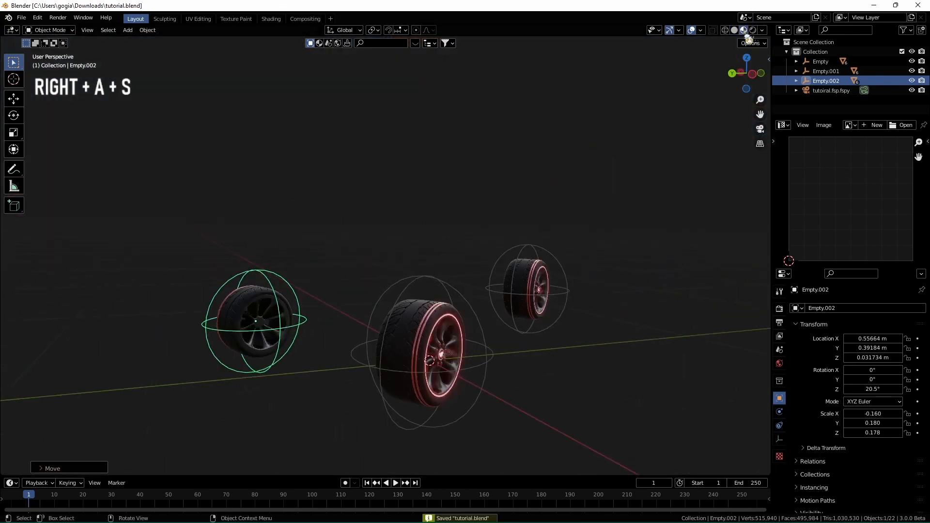
{"action": "middle_click_drag", "start_coordinate": [564, 193], "coordinate": [586, 89]}
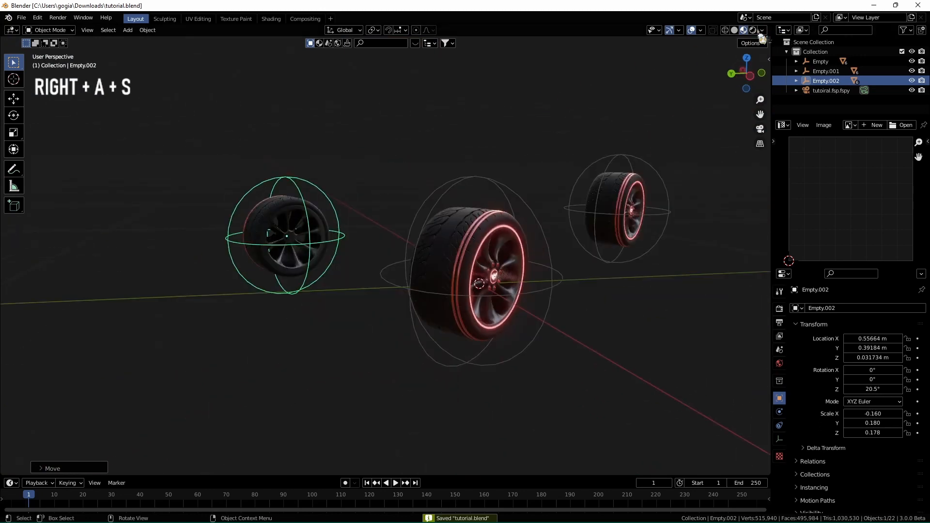
{"action": "left_click", "coordinate": [754, 30]}
{"action": "key", "text": "KP_0"}
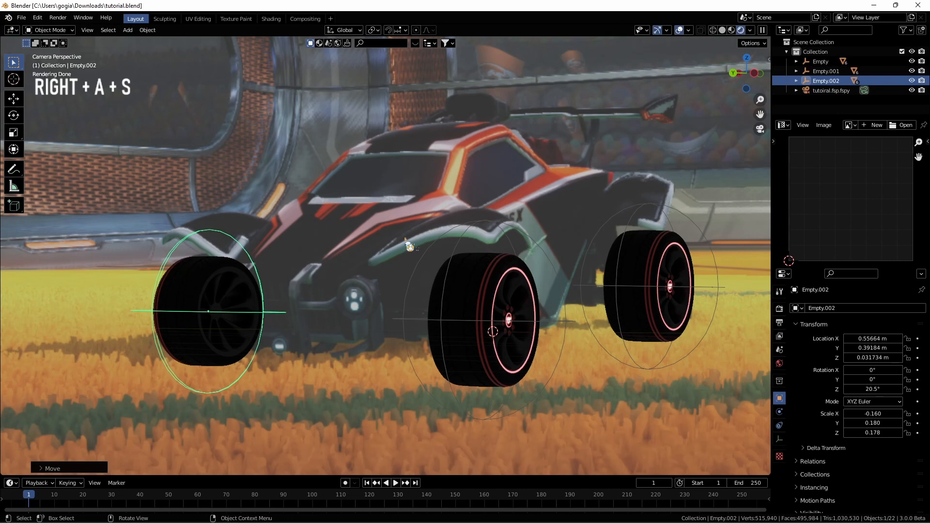
{"action": "left_click", "coordinate": [566, 169]}
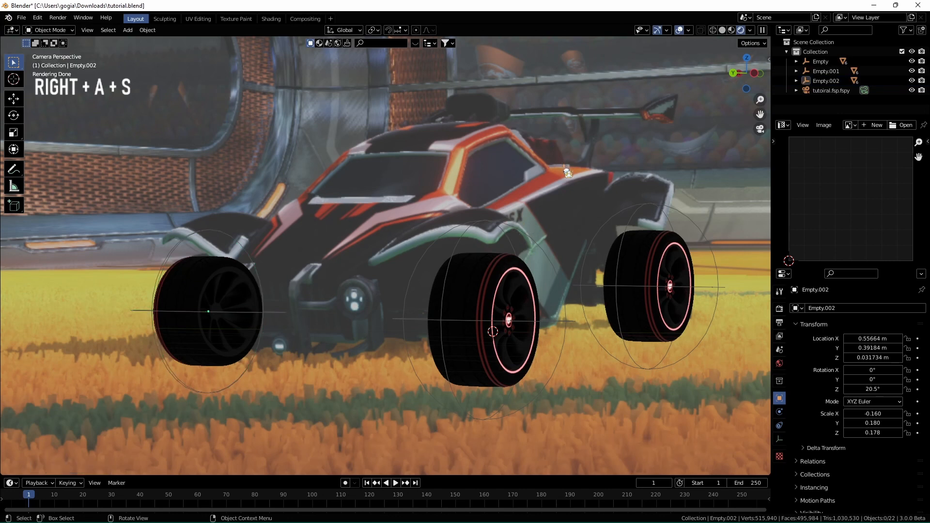
Return the camera view to Solid shading and frame the entire background image
{"action": "key", "text": "KP_0"}
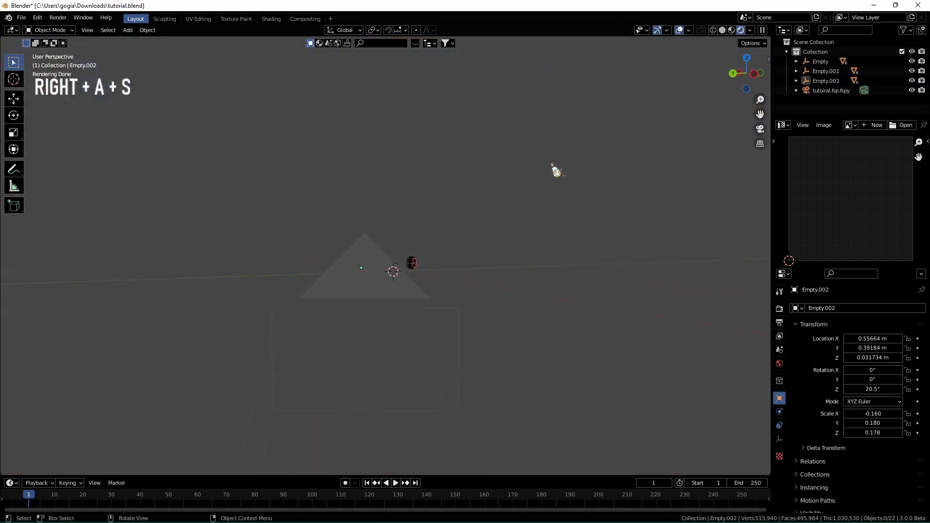
{"action": "key", "text": "KP_0"}
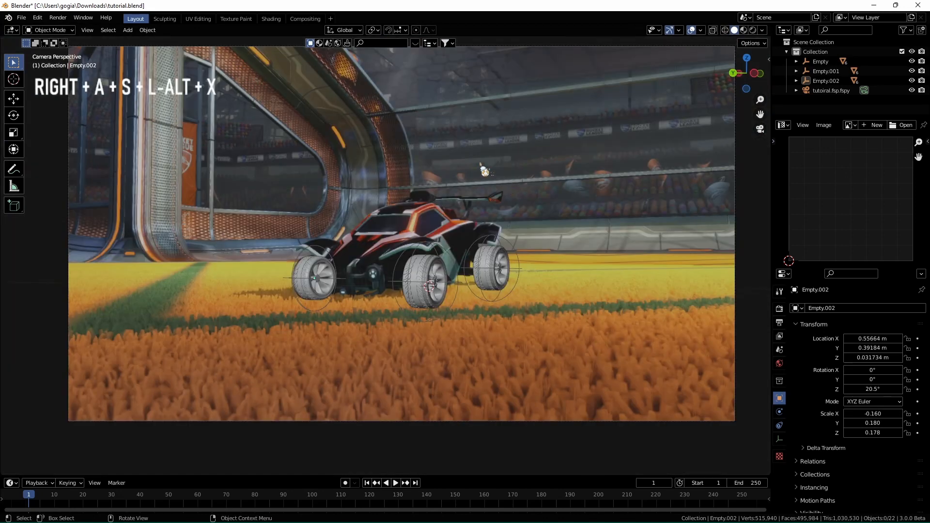
{"action": "key", "text": "alt+z"}
{"action": "key", "text": "alt+z"}
{"action": "middle_click_drag", "start_coordinate": [566, 111], "coordinate": [551, 145], "text": "shift"}
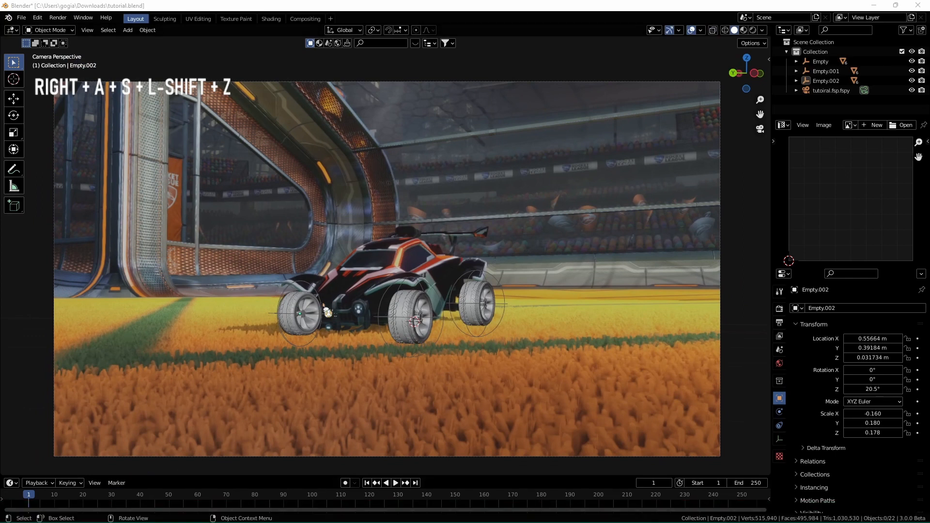
Switch to the web browser, open polyhaven.com and browse its HDRI library
{"action": "left_click_drag", "start_coordinate": [0, 116], "coordinate": [242, 1]}
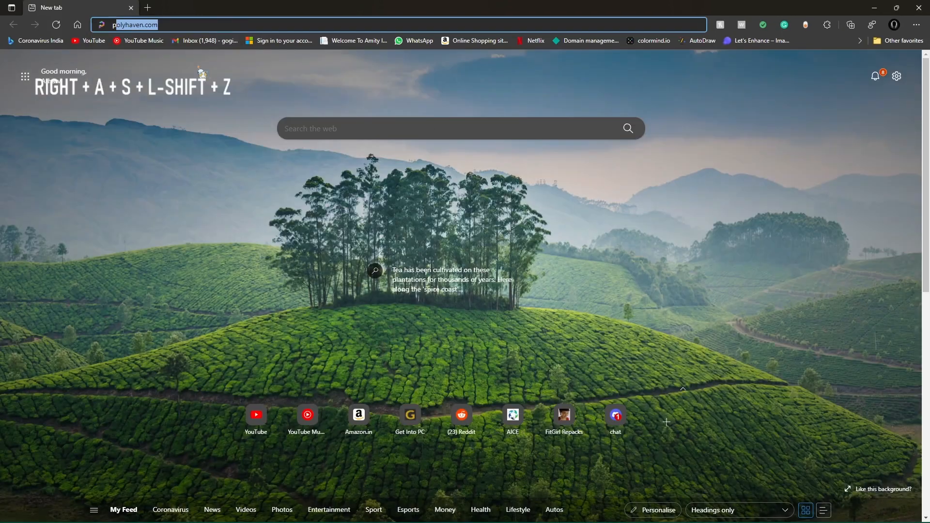
{"action": "key", "text": "Return"}
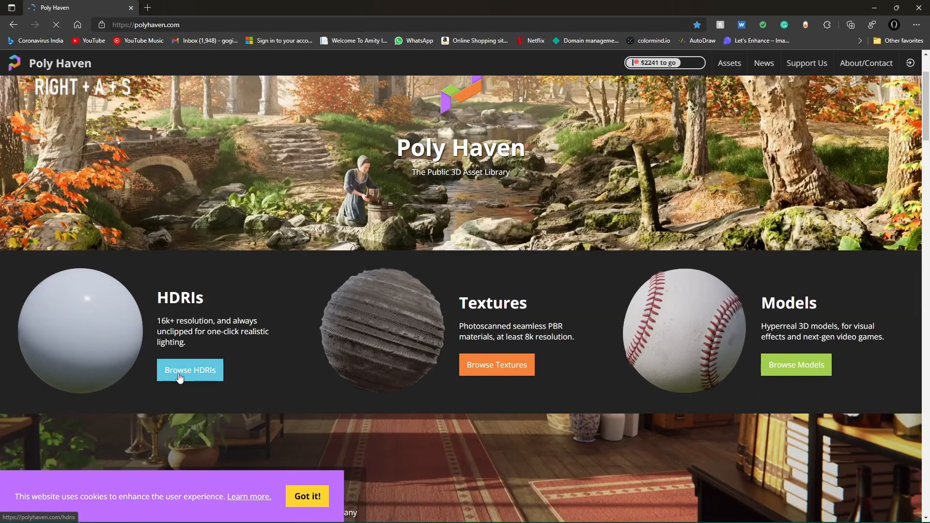
{"action": "left_click", "coordinate": [180, 378]}
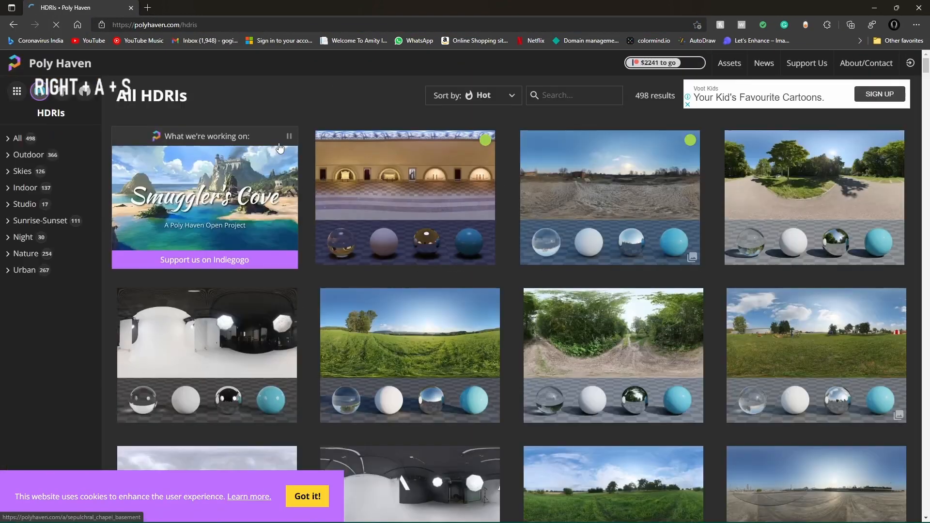
{"action": "scroll", "coordinate": [576, 166], "scroll_direction": "down", "scroll_amount": 10}
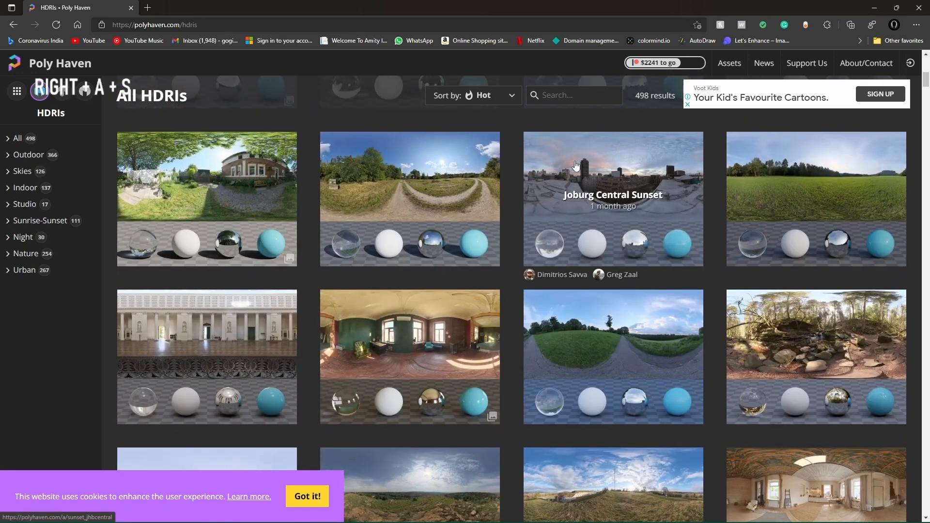
Browse further through the Poly Haven HDRI library, briefly comparing the options with the car scene in Blender
{"action": "scroll", "coordinate": [576, 166], "scroll_direction": "down", "scroll_amount": 10}
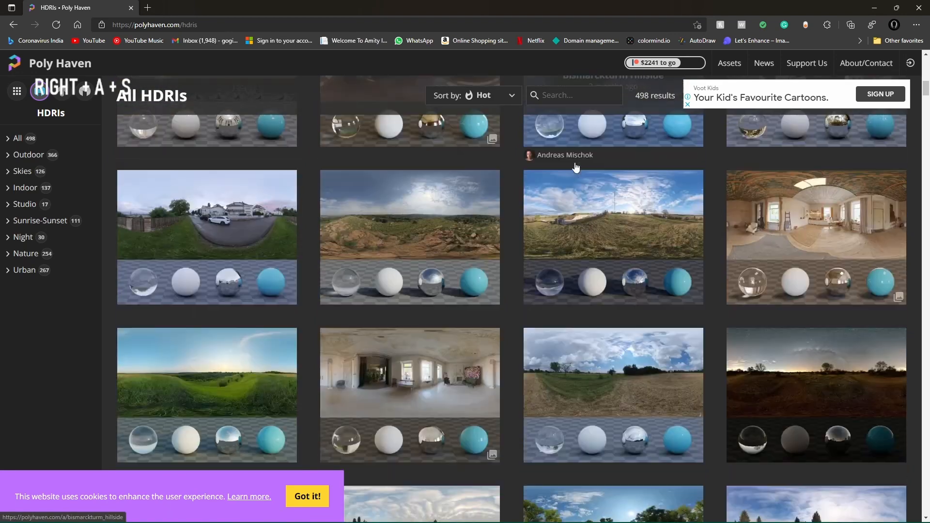
{"action": "scroll", "coordinate": [575, 166], "scroll_direction": "down", "scroll_amount": 5}
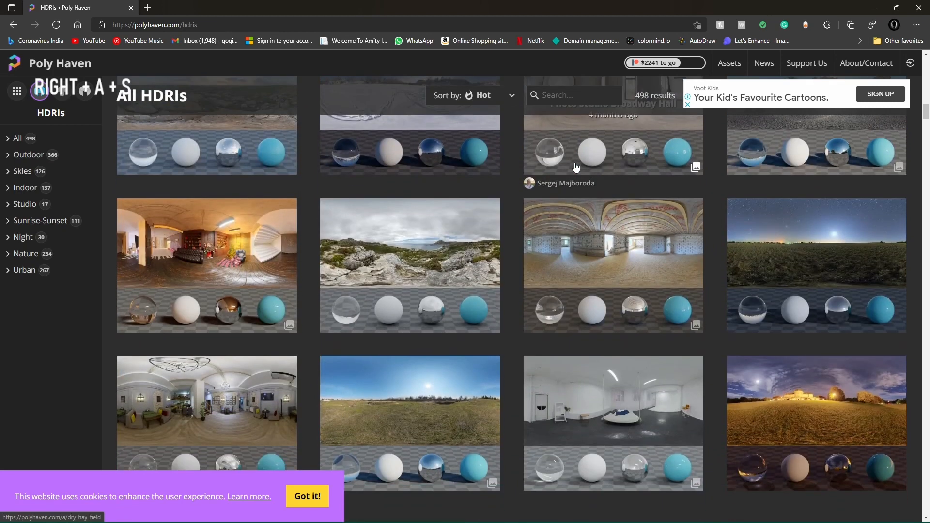
{"action": "scroll", "coordinate": [576, 168], "scroll_direction": "down", "scroll_amount": 3}
{"action": "scroll", "coordinate": [575, 168], "scroll_direction": "down", "scroll_amount": 10}
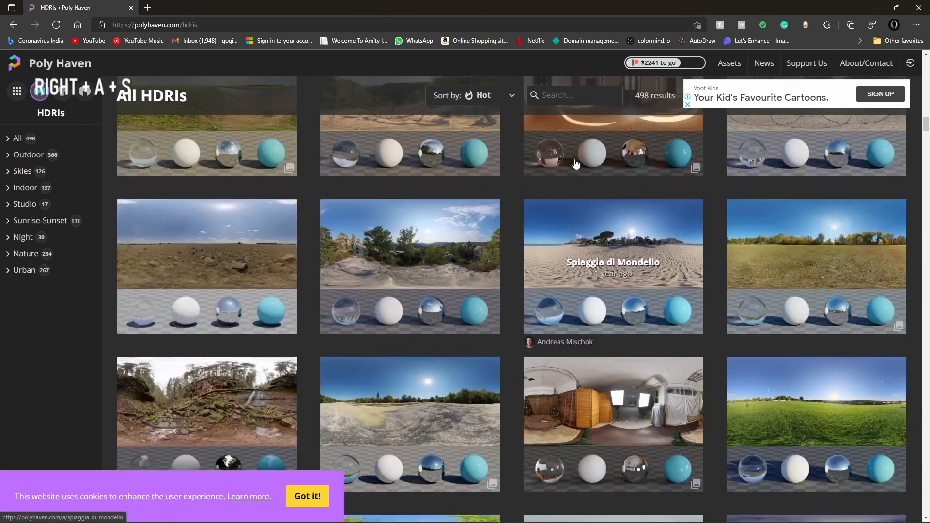
{"action": "key", "text": "super+Tab"}
{"action": "left_click", "coordinate": [561, 212]}
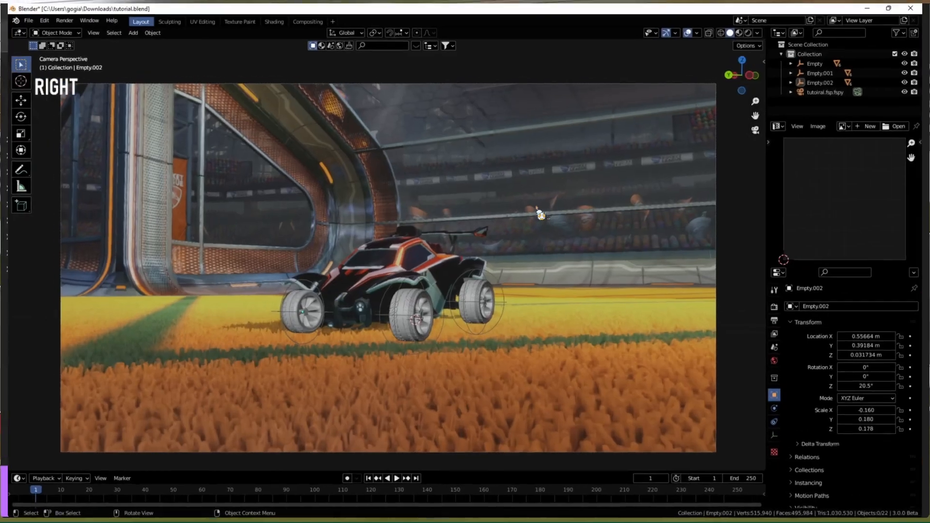
{"action": "key", "text": "super+Tab"}
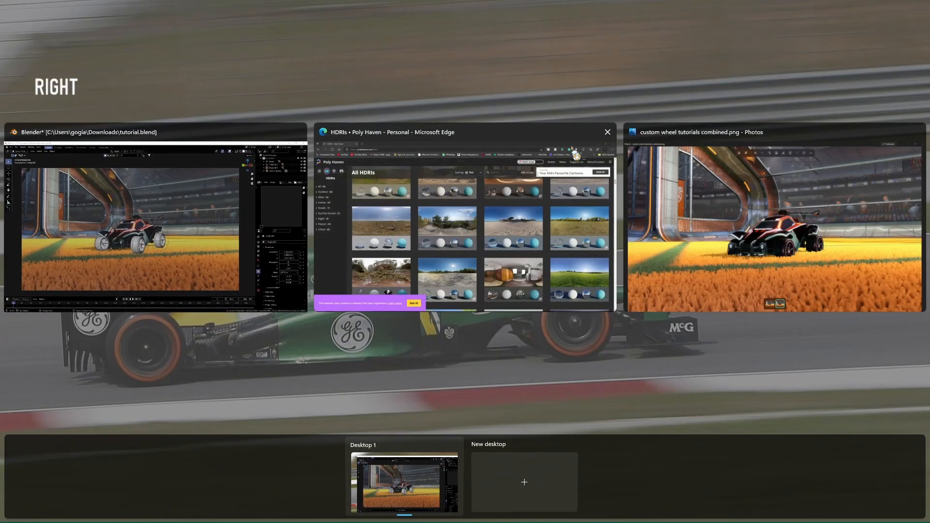
{"action": "left_click", "coordinate": [576, 153]}
{"action": "scroll", "coordinate": [576, 164], "scroll_direction": "down", "scroll_amount": 3}
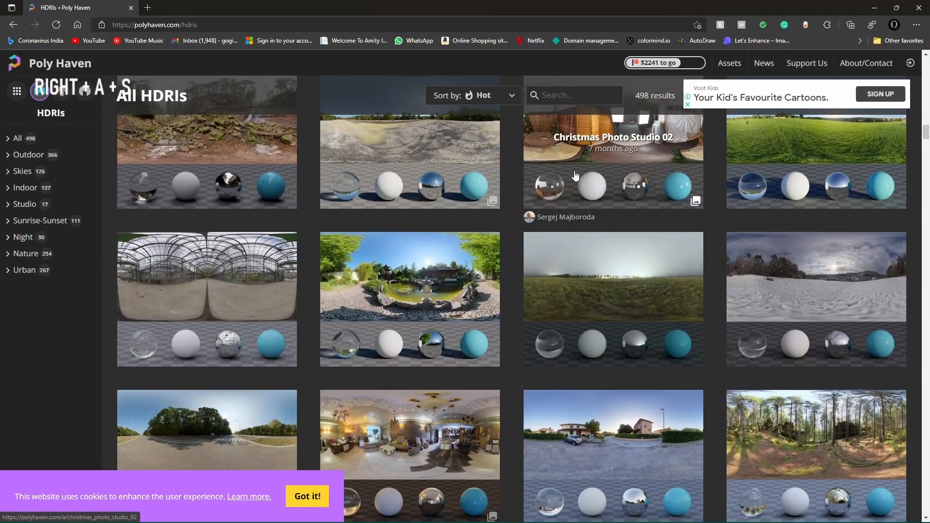
{"action": "scroll", "coordinate": [576, 175], "scroll_direction": "down", "scroll_amount": 10}
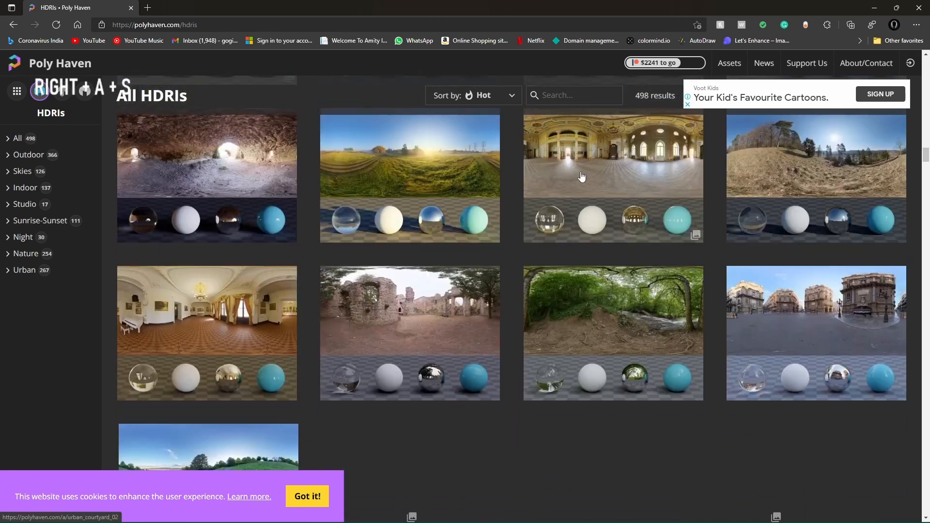
{"action": "scroll", "coordinate": [582, 176], "scroll_direction": "down", "scroll_amount": 4}
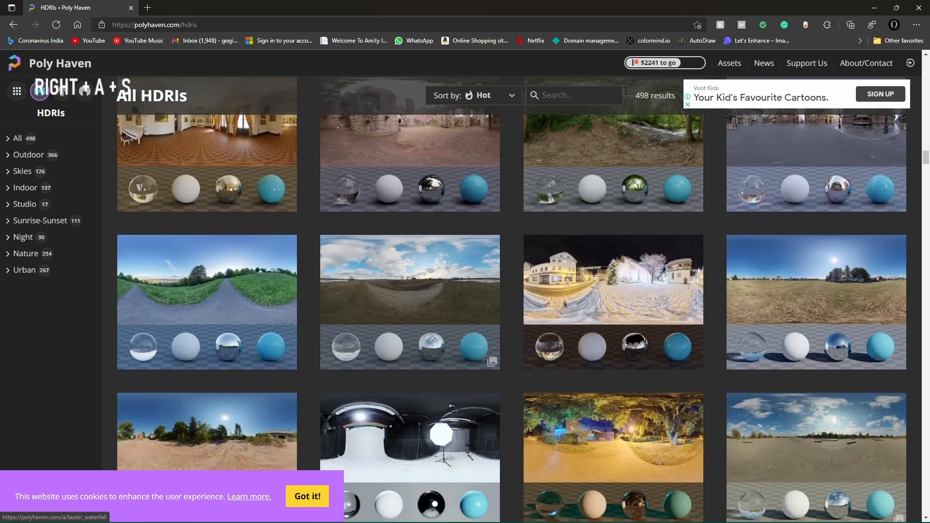
Search the HDRI library for "shang", view the Shanghai Bund HDRI's page, and close the browser to return to Blender
{"action": "left_click", "coordinate": [557, 96]}
{"action": "type", "text": "shar"}
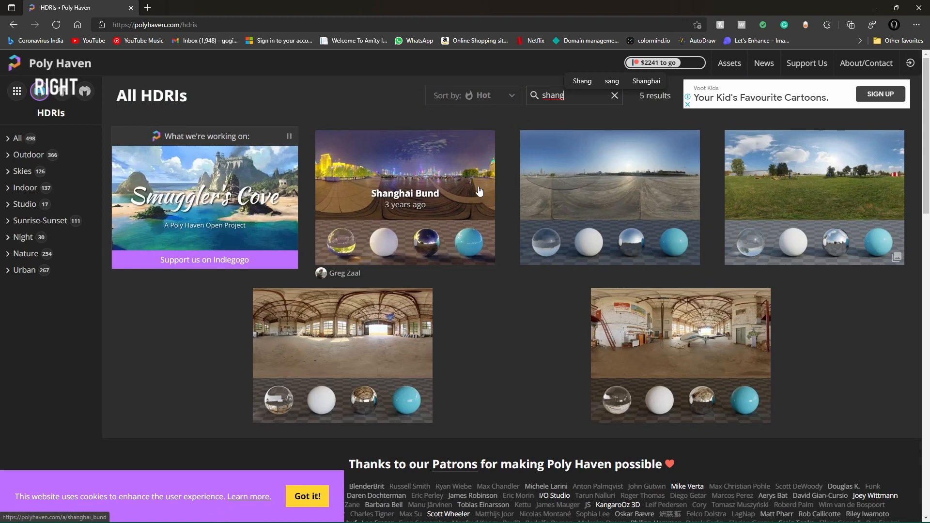
{"action": "left_click", "coordinate": [480, 192]}
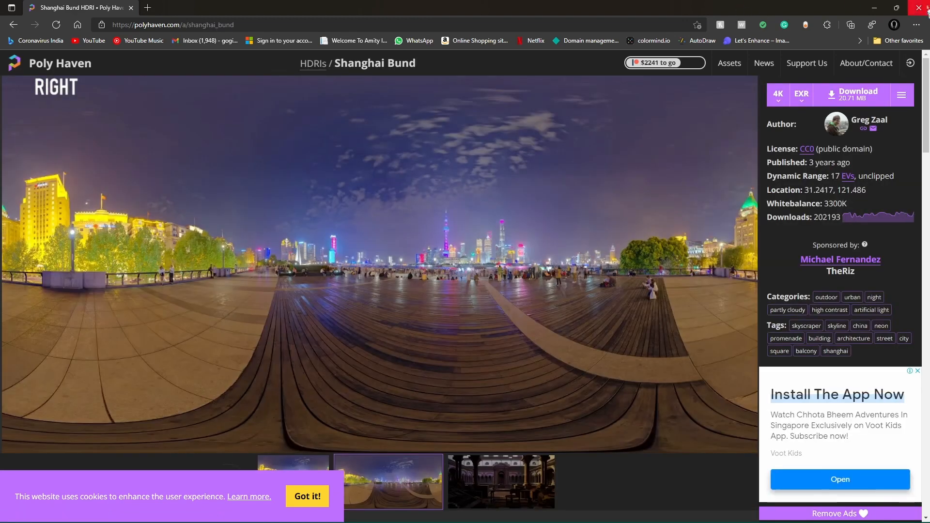
{"action": "left_click", "coordinate": [928, 9]}
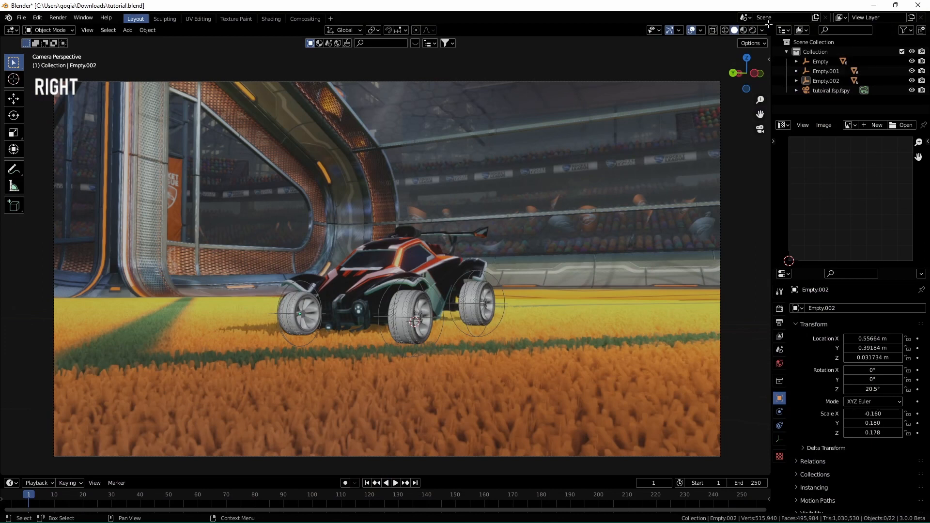
Split the 3D viewport vertically and make the new area a Shader Editor showing the World nodes
{"action": "left_click_drag", "start_coordinate": [769, 24], "coordinate": [525, 73]}
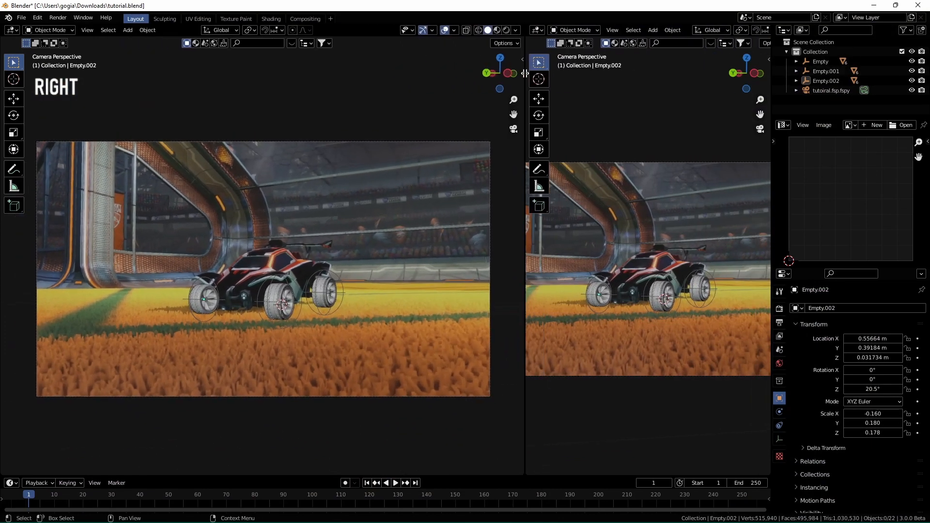
{"action": "left_click", "coordinate": [537, 30]}
{"action": "left_click", "coordinate": [552, 135]}
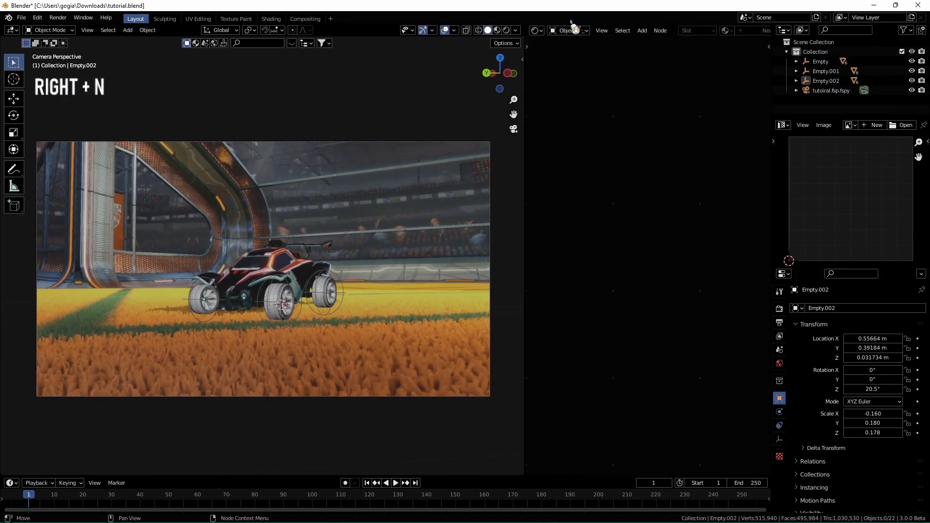
{"action": "left_click", "coordinate": [540, 32]}
{"action": "left_click", "coordinate": [537, 31]}
{"action": "left_click", "coordinate": [583, 31]}
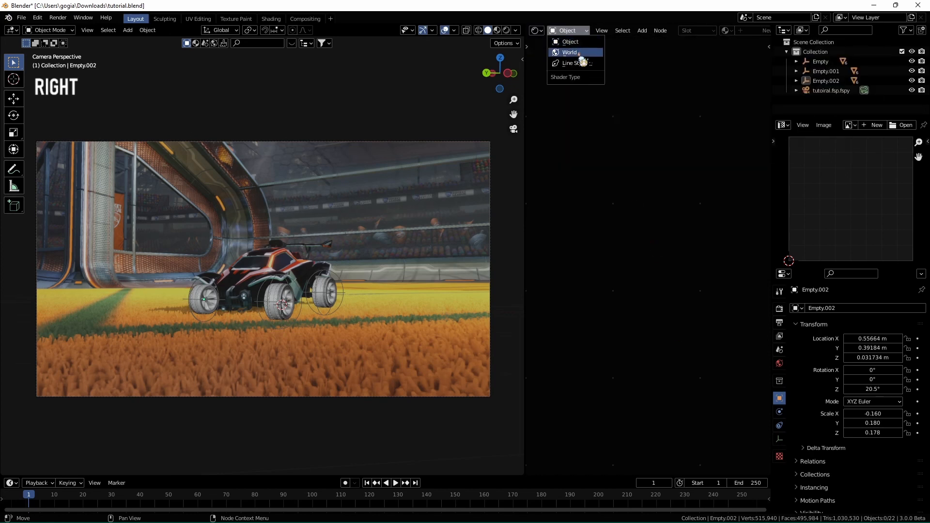
{"action": "left_click", "coordinate": [579, 53]}
{"action": "scroll", "coordinate": [646, 188], "scroll_direction": "up", "scroll_amount": 13}
{"action": "middle_click_drag", "start_coordinate": [597, 202], "coordinate": [734, 173], "text": "shift"}
{"action": "middle_click_drag", "start_coordinate": [625, 183], "coordinate": [687, 185], "text": "shift"}
{"action": "key", "text": "shift+a"}
{"action": "left_click", "coordinate": [620, 166]}
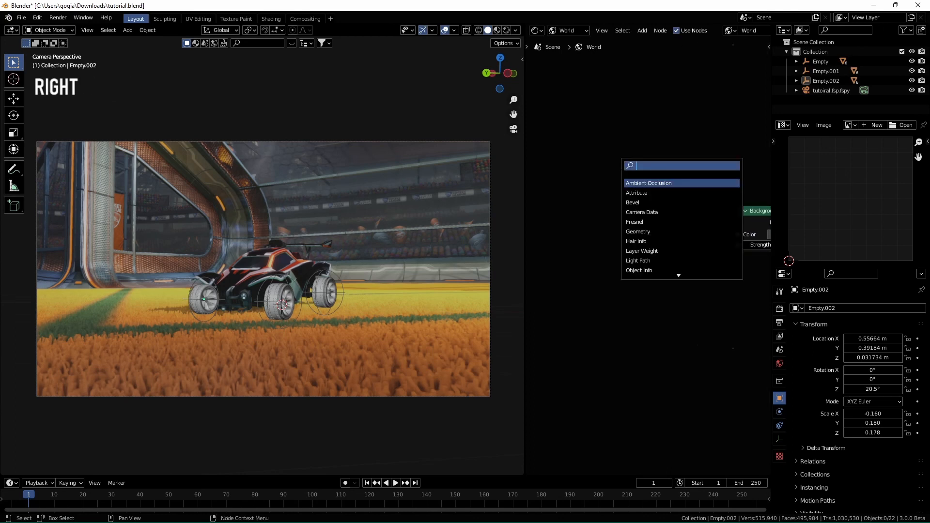
{"action": "key", "text": "Escape"}
Assign an Environment Texture to the world background's color
{"action": "left_click", "coordinate": [779, 364]}
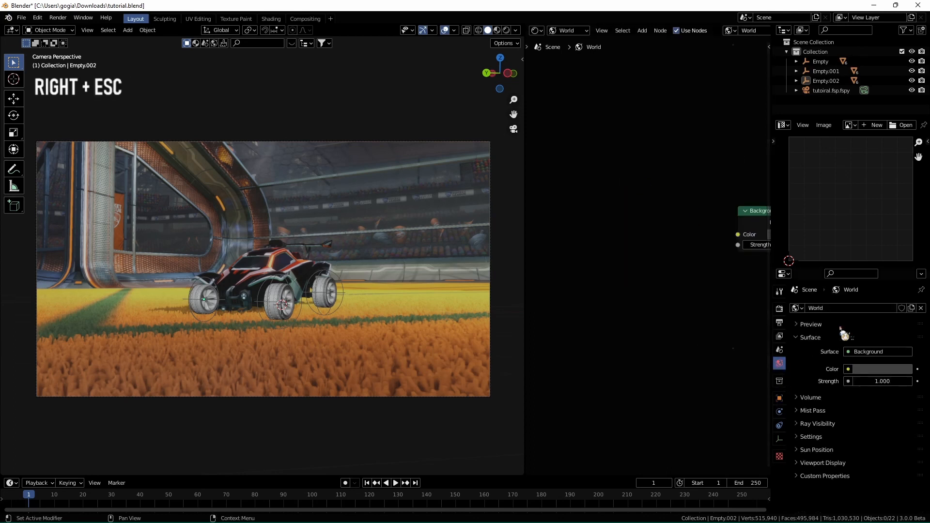
{"action": "left_click", "coordinate": [849, 369]}
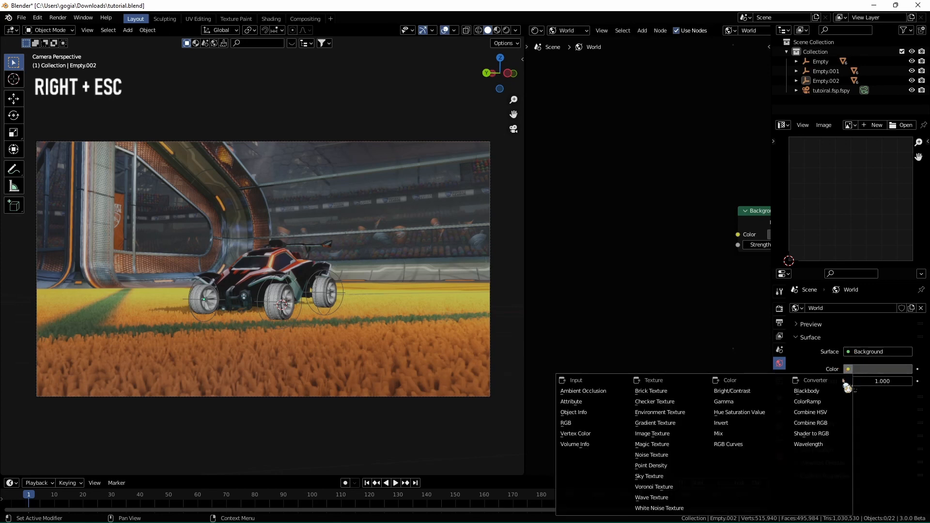
{"action": "left_click", "coordinate": [663, 413]}
Load shanghai_bund_4k.exr from the Resources folder in Project files into the environment texture
{"action": "left_click", "coordinate": [697, 248]}
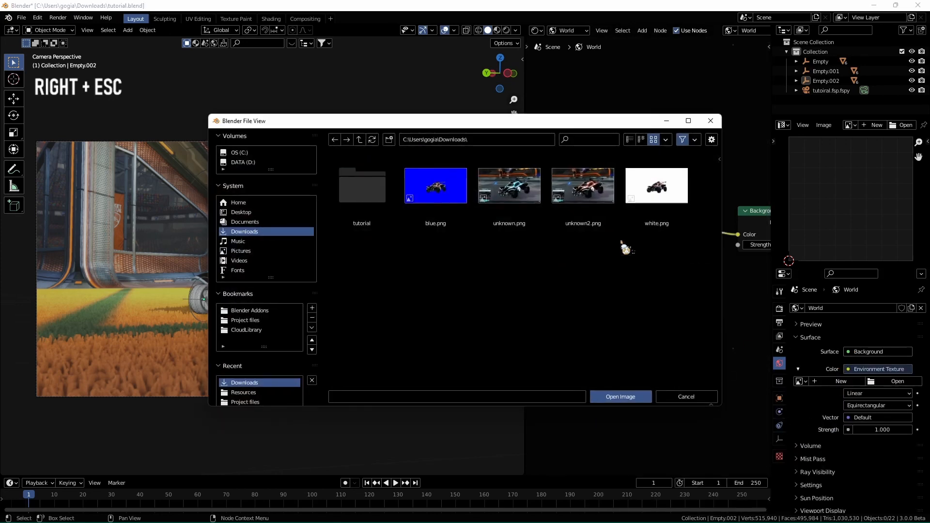
{"action": "left_click", "coordinate": [257, 320]}
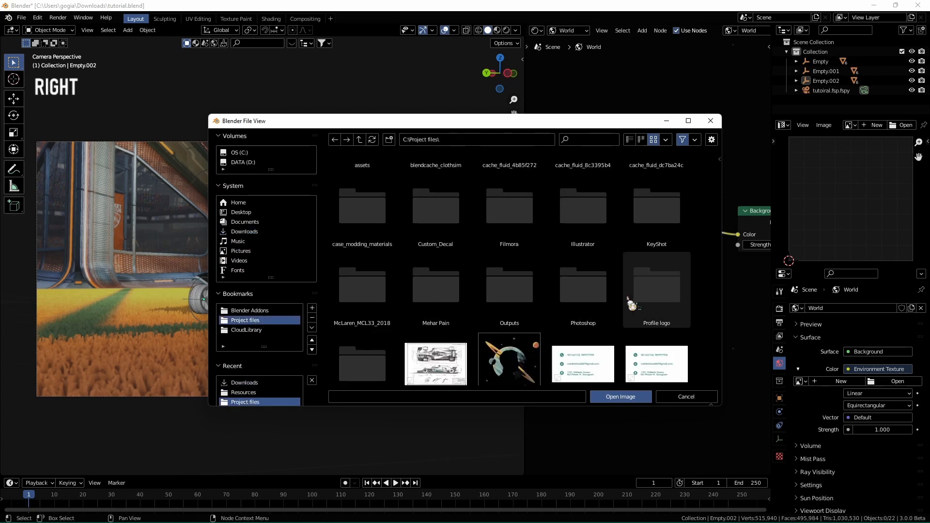
{"action": "scroll", "coordinate": [364, 369], "scroll_direction": "down", "scroll_amount": 1}
{"action": "double_click", "coordinate": [363, 370]}
{"action": "scroll", "coordinate": [533, 283], "scroll_direction": "down", "scroll_amount": 3}
{"action": "scroll", "coordinate": [533, 284], "scroll_direction": "down", "scroll_amount": 2}
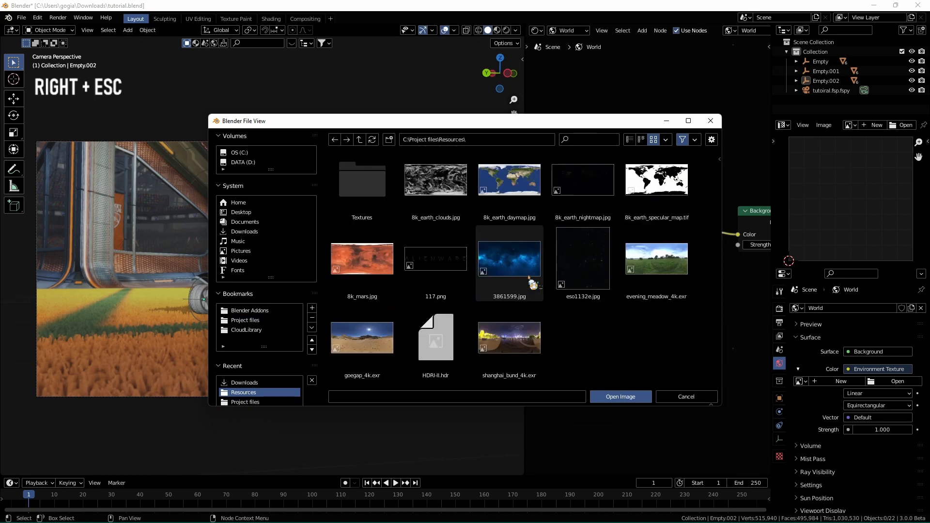
{"action": "double_click", "coordinate": [524, 321]}
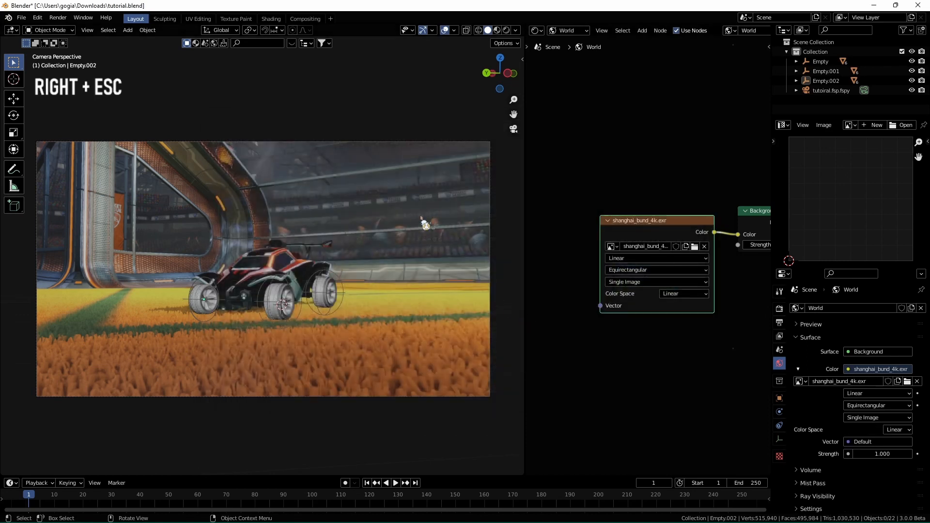
Show the camera view in Rendered shading, with the wheels framed more closely
{"action": "left_click", "coordinate": [506, 30]}
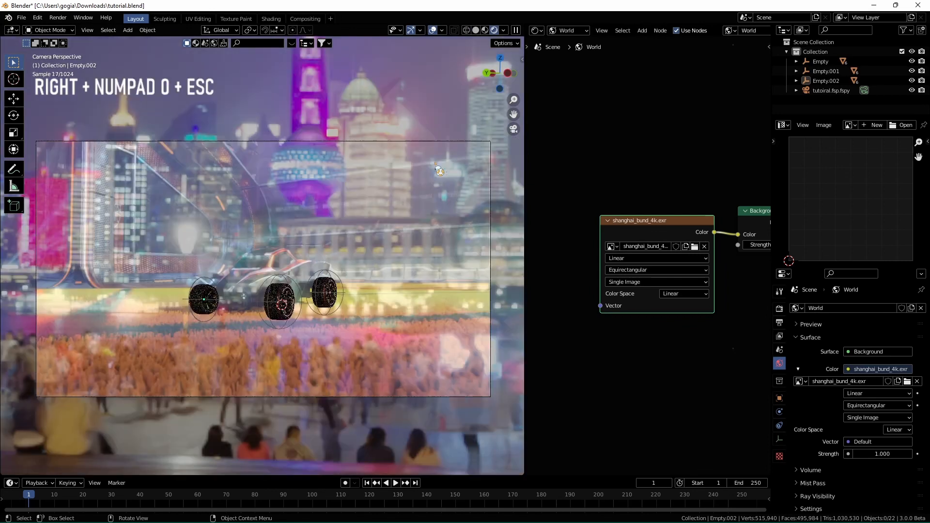
{"action": "scroll", "coordinate": [441, 181], "scroll_direction": "down", "scroll_amount": 2}
{"action": "scroll", "coordinate": [442, 181], "scroll_direction": "up", "scroll_amount": 4}
{"action": "middle_click_drag", "start_coordinate": [443, 180], "coordinate": [456, 141], "text": "shift"}
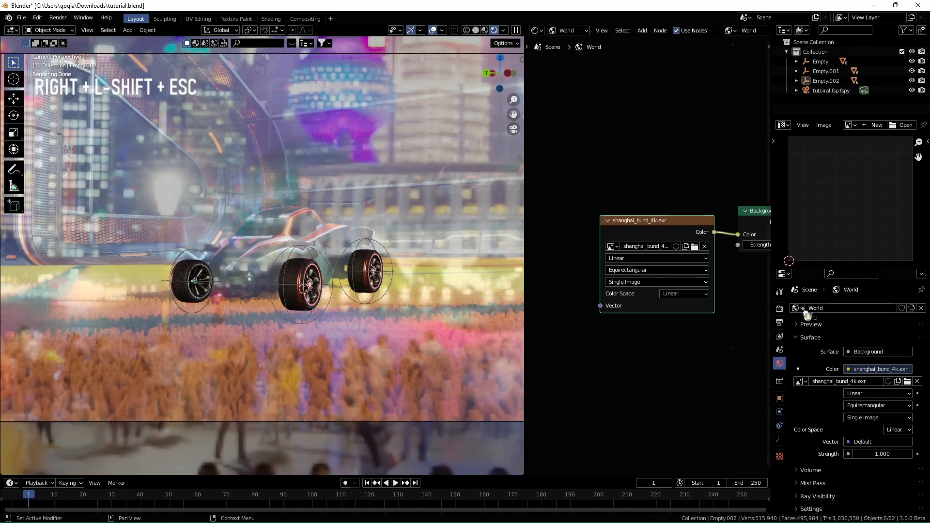
Enable Transparent film in the Cycles render settings, including Transparent Glass
{"action": "left_click", "coordinate": [779, 309]}
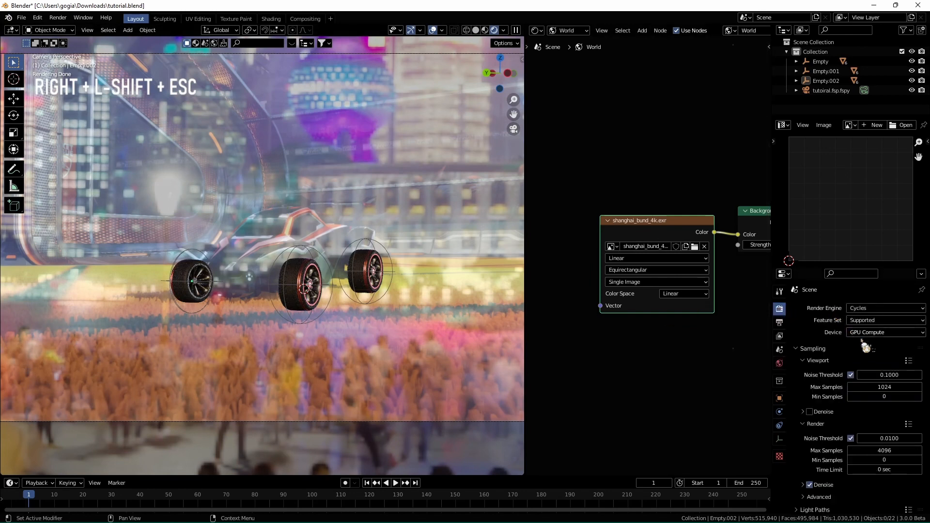
{"action": "scroll", "coordinate": [869, 353], "scroll_direction": "down", "scroll_amount": 10}
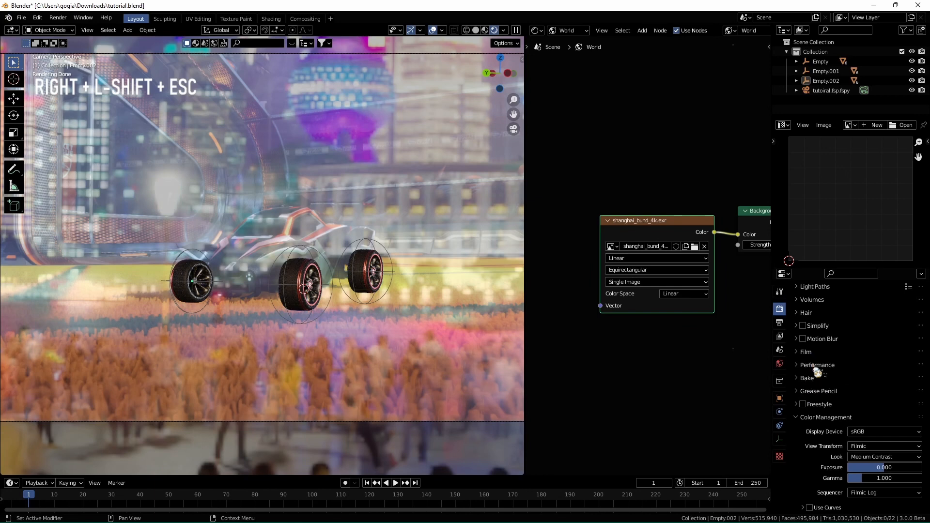
{"action": "left_click", "coordinate": [808, 352]}
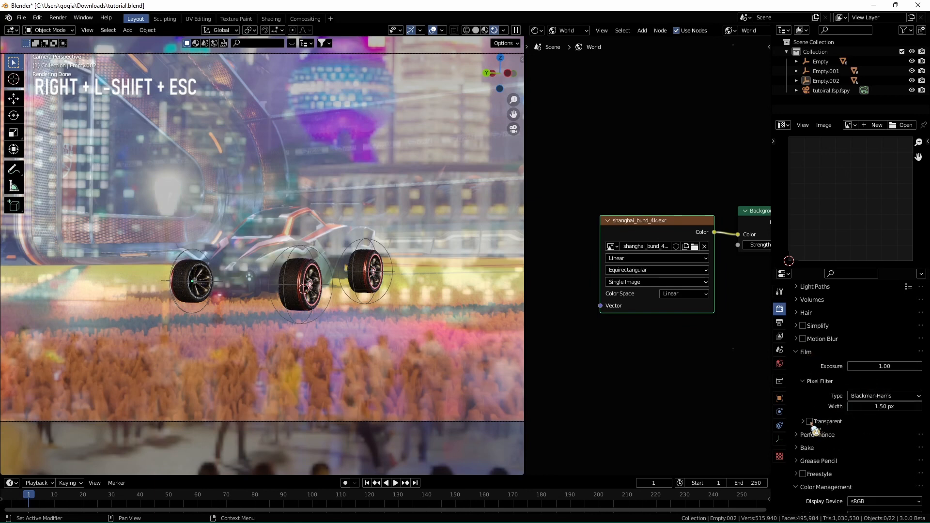
{"action": "left_click", "coordinate": [810, 422]}
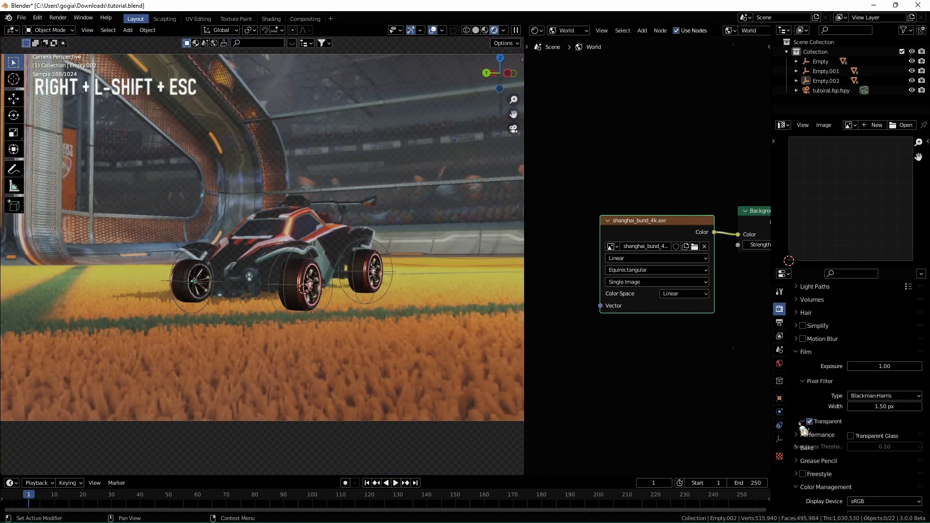
{"action": "left_click", "coordinate": [852, 436]}
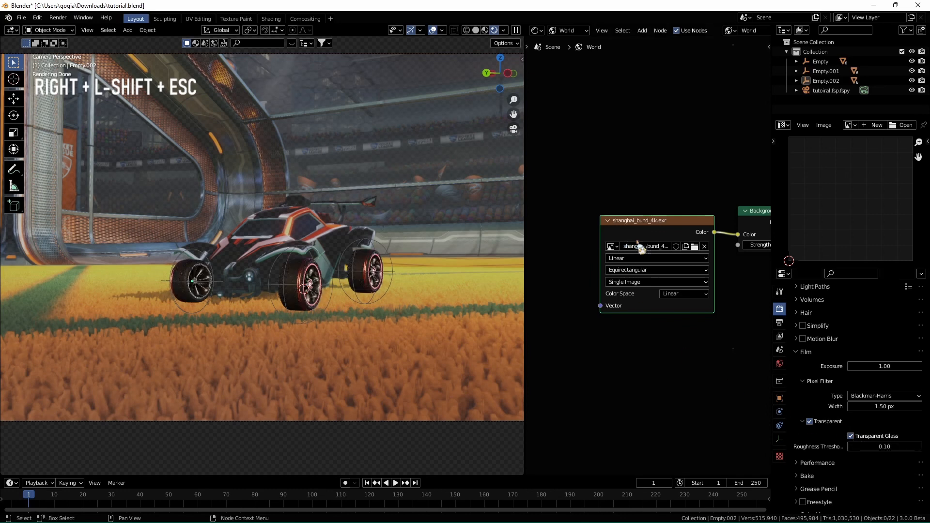
Try adding Mapping and Texture Coordinate nodes to the Shanghai Bund environment texture, and undo the attempt
{"action": "key", "text": "ctrl+z"}
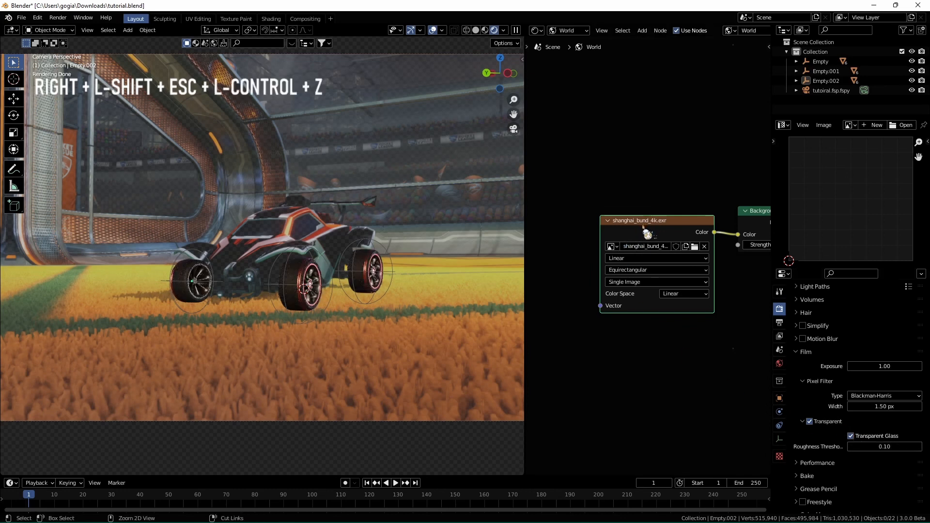
{"action": "key", "text": "ctrl+t"}
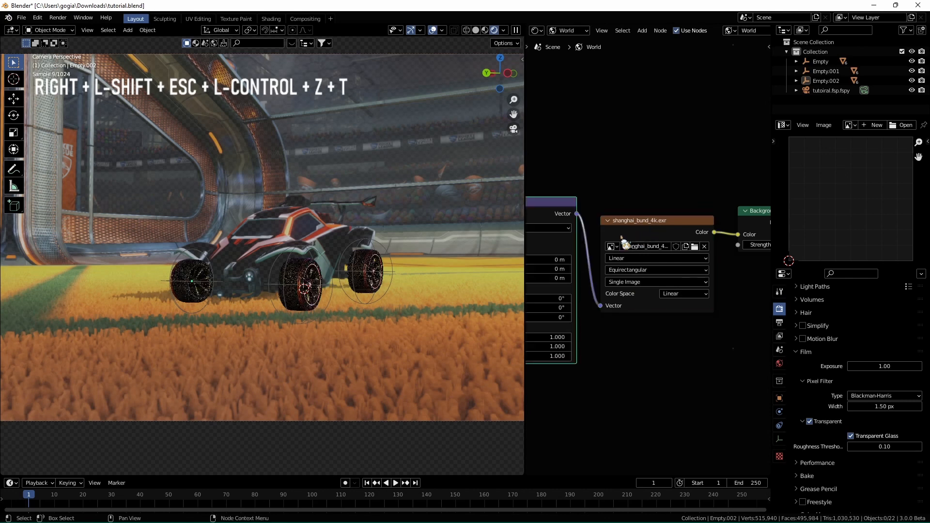
{"action": "middle_click_drag", "start_coordinate": [647, 231], "coordinate": [674, 221]}
{"action": "left_click", "coordinate": [751, 219]}
{"action": "scroll", "coordinate": [753, 221], "scroll_direction": "down", "scroll_amount": 1}
{"action": "key", "text": "ctrl+z"}
{"action": "key", "text": "ctrl+z"}
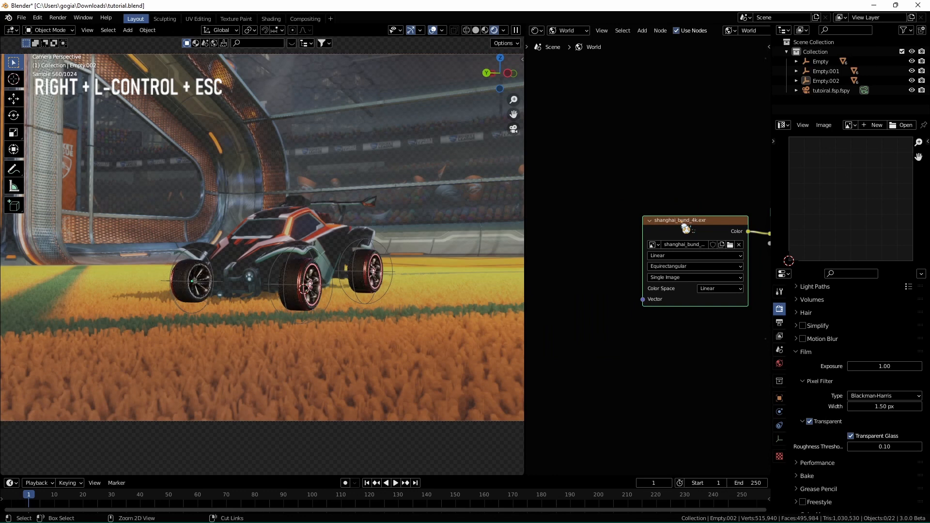
Add Texture Coordinate and Mapping nodes to the environment texture and feed the Mapping vector from the Object output
{"action": "key", "text": "ctrl+t"}
{"action": "middle_click_drag", "start_coordinate": [617, 258], "coordinate": [720, 241]}
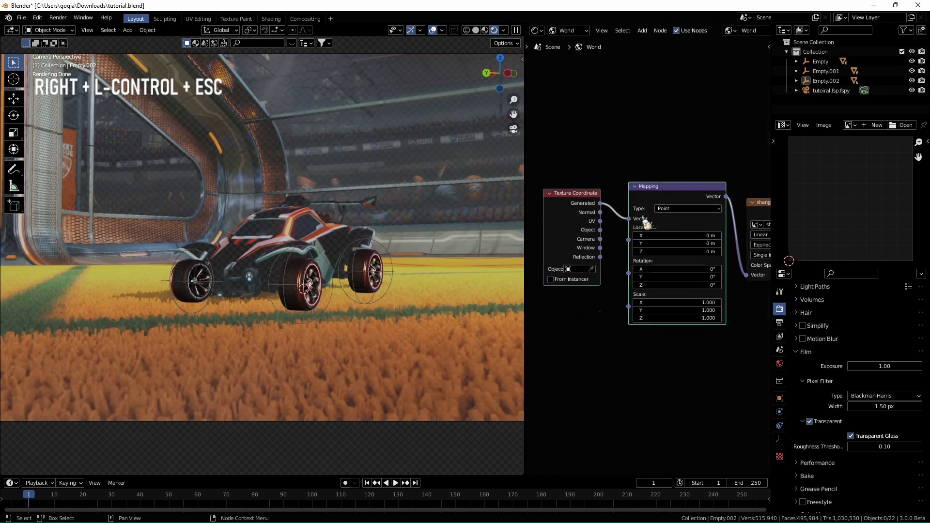
{"action": "left_click_drag", "start_coordinate": [600, 229], "coordinate": [631, 221]}
Rotate the HDRI to 58.5° about Z in its Mapping node and inspect the lighting on the near front wheel
{"action": "scroll", "coordinate": [627, 259], "scroll_direction": "up", "scroll_amount": 2}
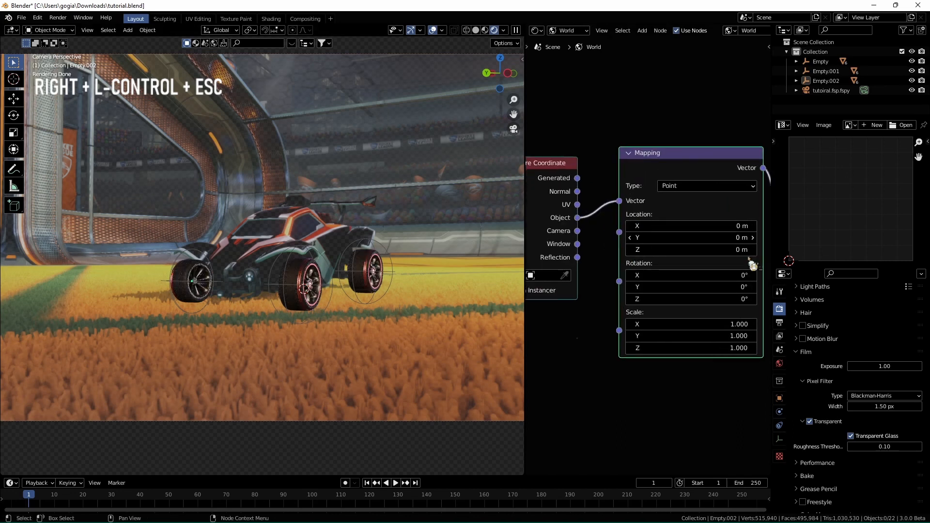
{"action": "left_click_drag", "start_coordinate": [623, 304], "coordinate": [780, 304]}
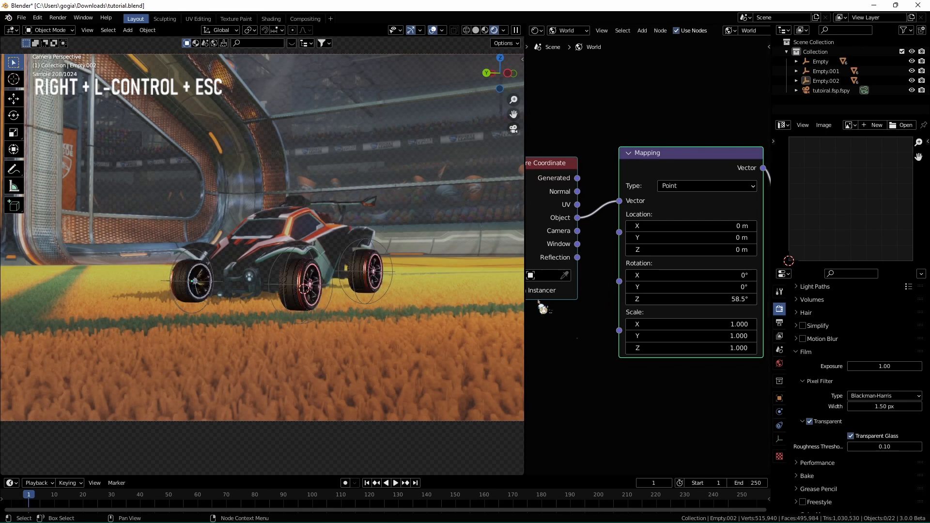
{"action": "scroll", "coordinate": [415, 279], "scroll_direction": "up", "scroll_amount": 5}
{"action": "middle_click_drag", "start_coordinate": [415, 279], "coordinate": [355, 279], "text": "shift"}
{"action": "scroll", "coordinate": [357, 282], "scroll_direction": "up", "scroll_amount": 4}
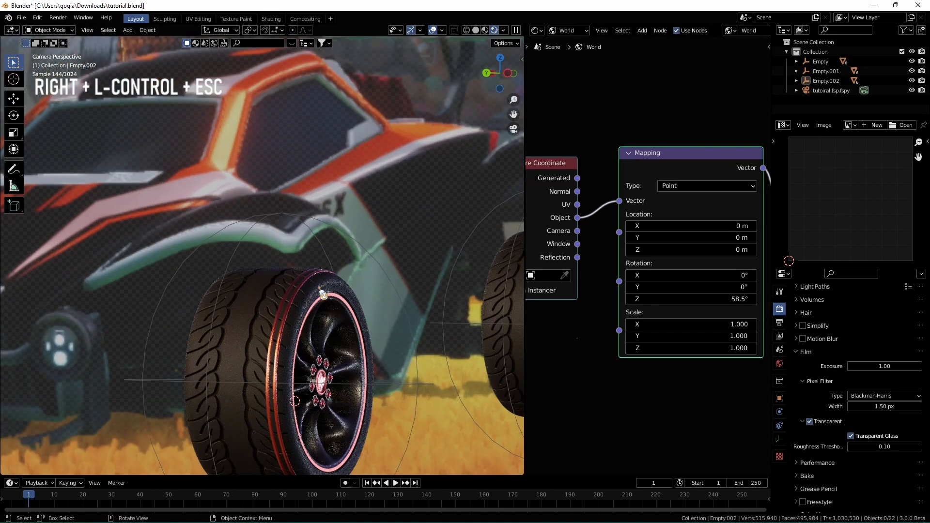
Hide the near front wheel's empty to compare with the original wheel in the background image, and undo the hiding
{"action": "scroll", "coordinate": [430, 217], "scroll_direction": "down", "scroll_amount": 1}
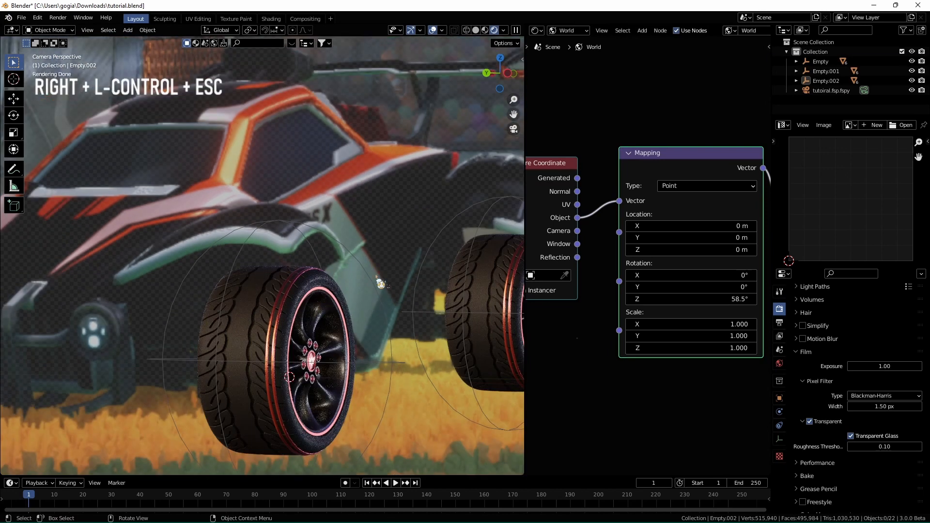
{"action": "left_click", "coordinate": [381, 283]}
{"action": "key", "text": "KP_Divide"}
{"action": "key", "text": "KP_Divide"}
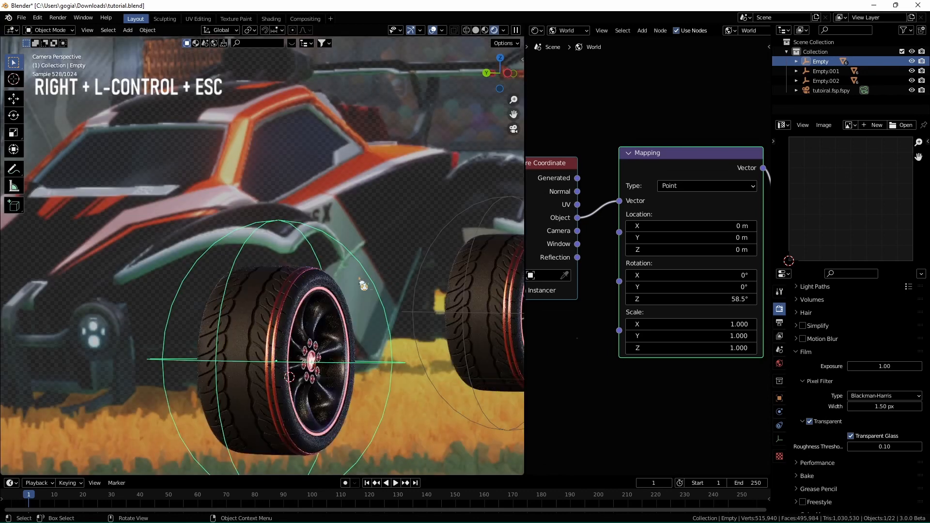
{"action": "key", "text": "h"}
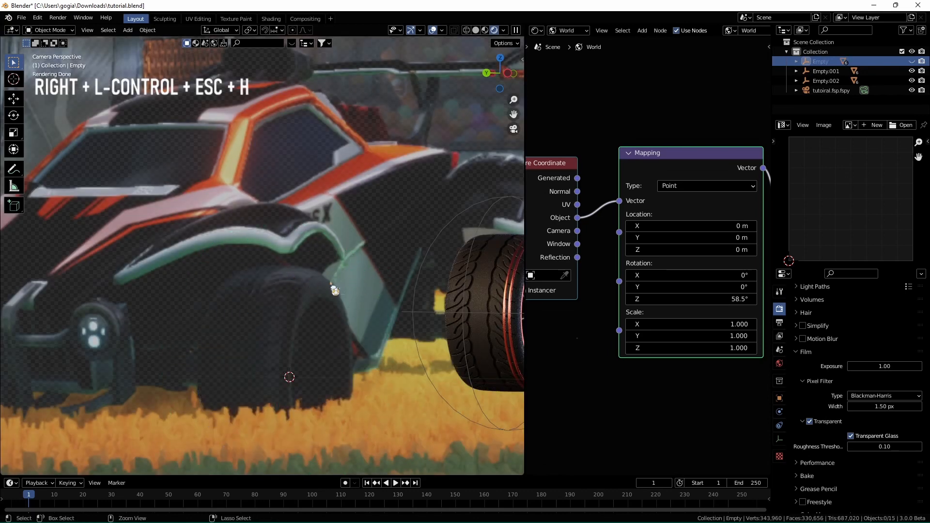
{"action": "key", "text": "ctrl+z"}
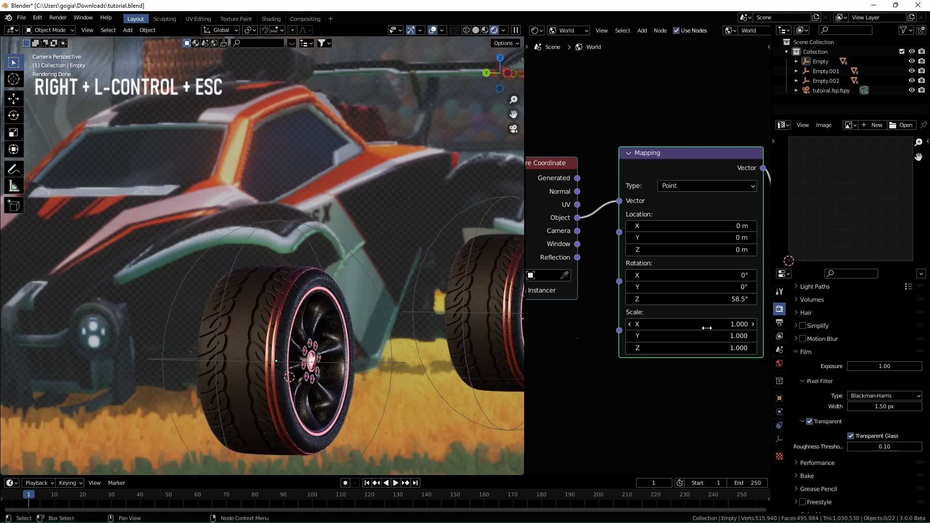
Rotate the HDRI about Z in its Mapping node, trying 180° and settling on 214°
{"action": "left_click", "coordinate": [701, 298]}
{"action": "type", "text": "1"}
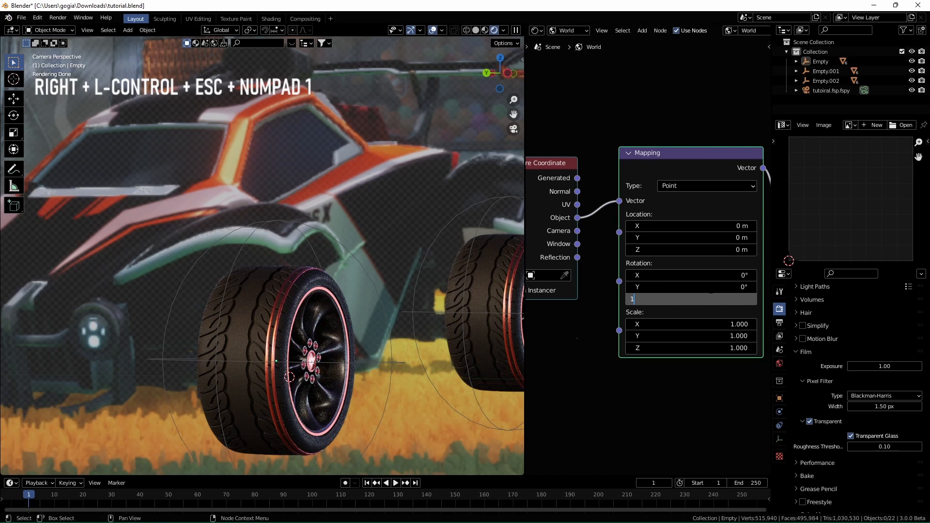
{"action": "type", "text": "820"}
{"action": "key", "text": "Return"}
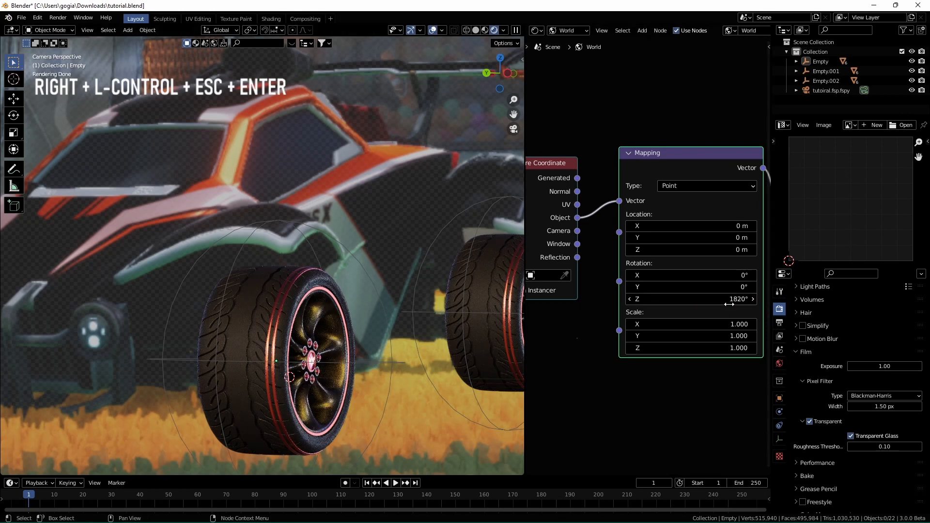
{"action": "left_click", "coordinate": [729, 299]}
{"action": "type", "text": "180"}
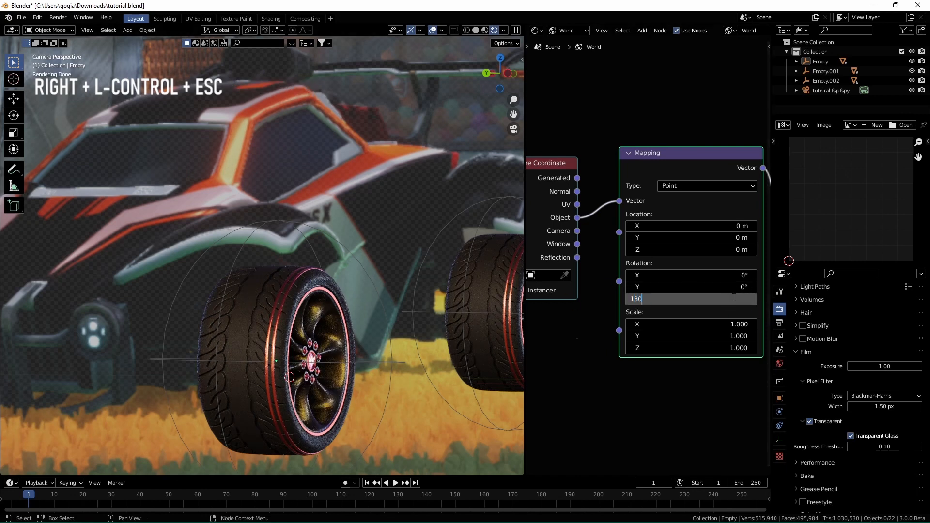
{"action": "key", "text": "Return"}
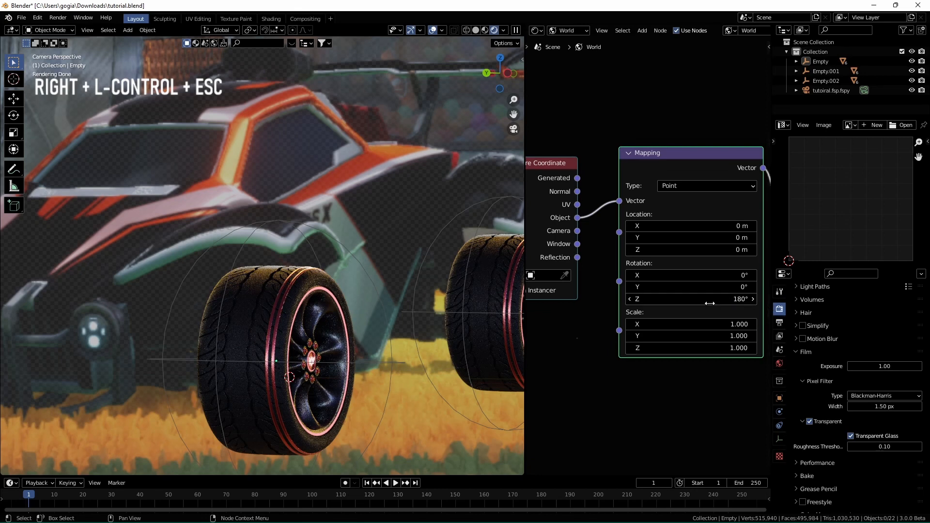
{"action": "mouse_move", "coordinate": [639, 299]}
{"action": "left_mouse_down"}
{"action": "mouse_move", "coordinate": [659, 299]}
{"action": "mouse_move", "coordinate": [646, 299]}
{"action": "left_mouse_up"}
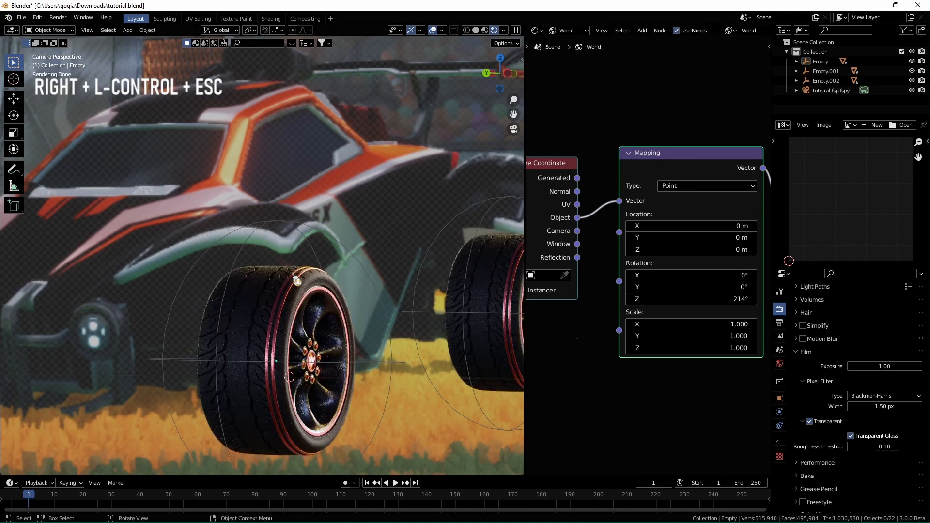
Save the file and check the wheels on the whole car through the camera view
{"action": "scroll", "coordinate": [297, 280], "scroll_direction": "down", "scroll_amount": 5}
{"action": "key", "text": "ctrl+s"}
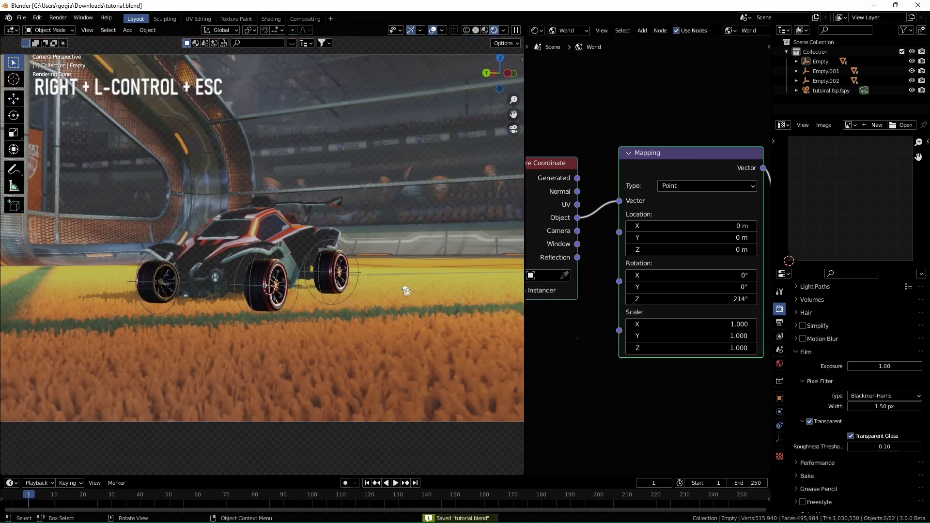
{"action": "middle_click_drag", "start_coordinate": [403, 287], "coordinate": [421, 249]}
{"action": "scroll", "coordinate": [411, 310], "scroll_direction": "up", "scroll_amount": 7}
{"action": "key", "text": "KP_0"}
{"action": "scroll", "coordinate": [310, 264], "scroll_direction": "down", "scroll_amount": 3}
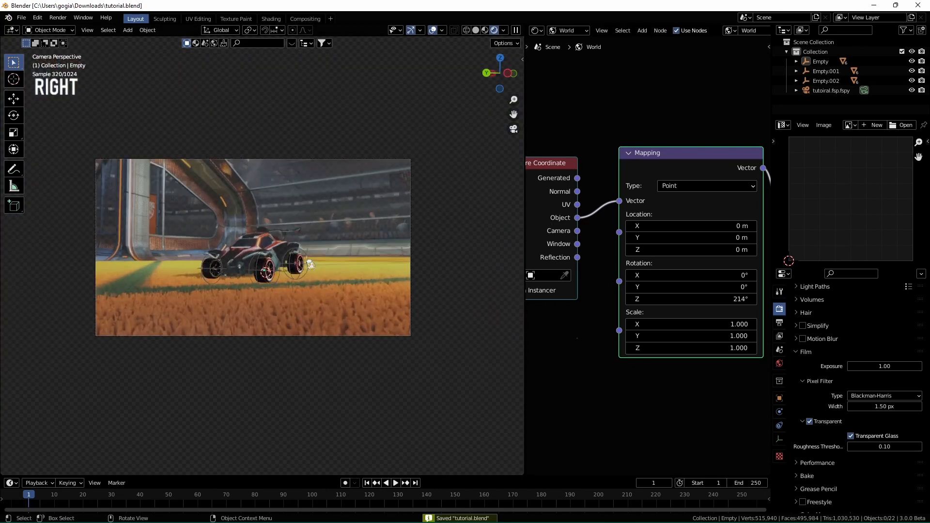
{"action": "key", "text": "Escape"}
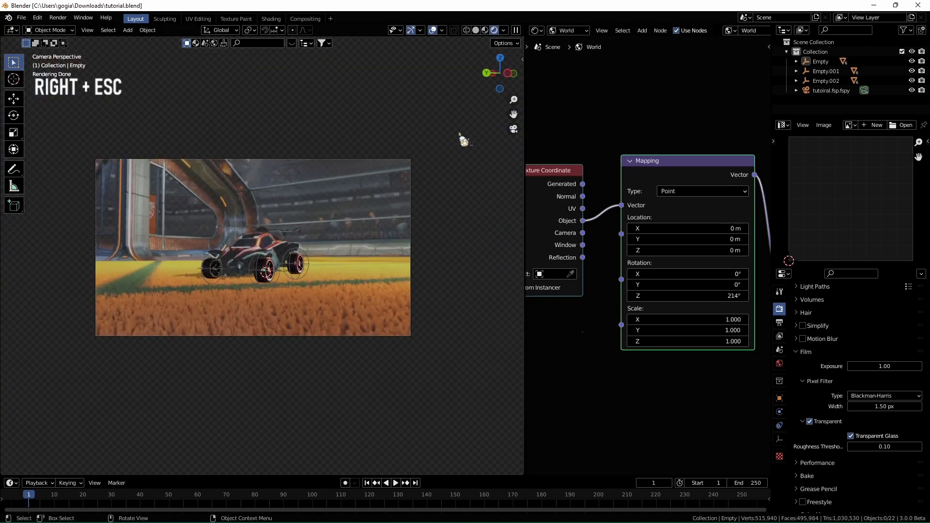
Switch the viewport to Material Preview with Scene Lights and Scene World enabled, and view the wheels against the HDRI surroundings
{"action": "left_click_drag", "start_coordinate": [489, 79], "coordinate": [484, 82]}
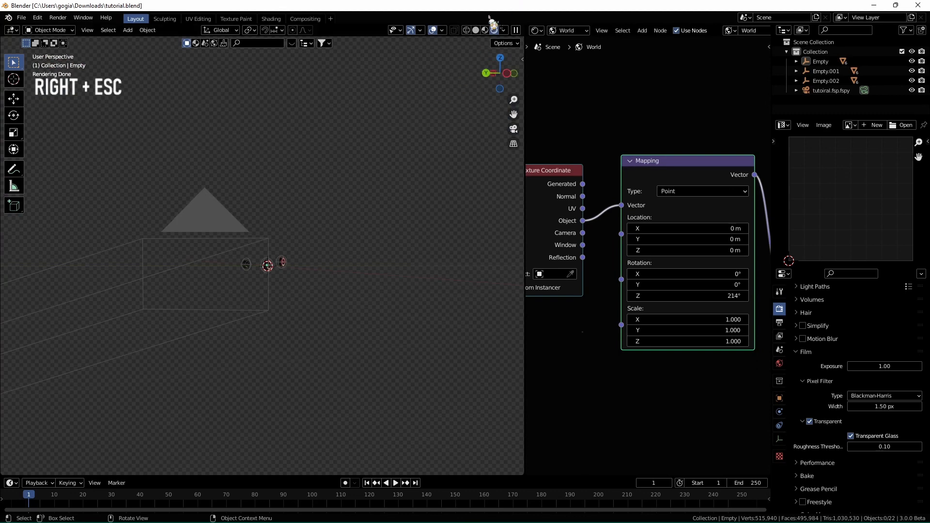
{"action": "left_click", "coordinate": [485, 30]}
{"action": "left_click", "coordinate": [516, 31]}
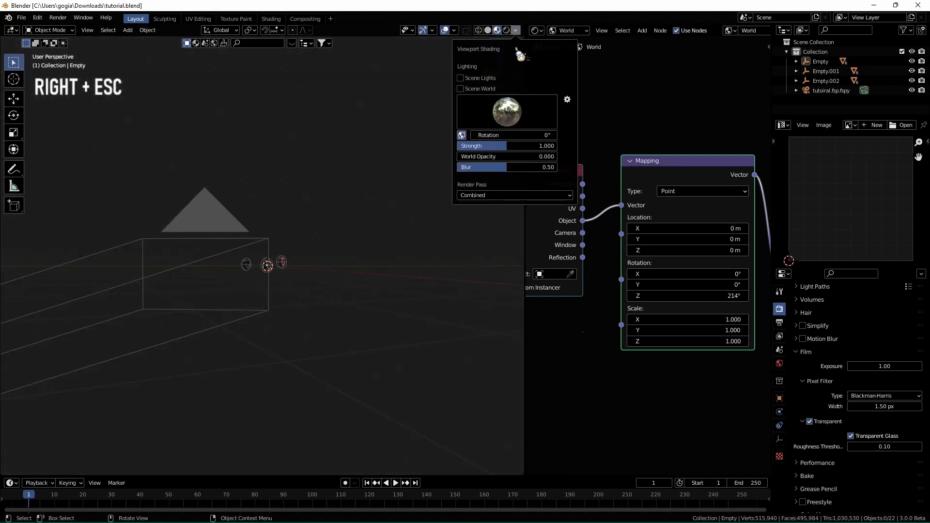
{"action": "left_click", "coordinate": [460, 89]}
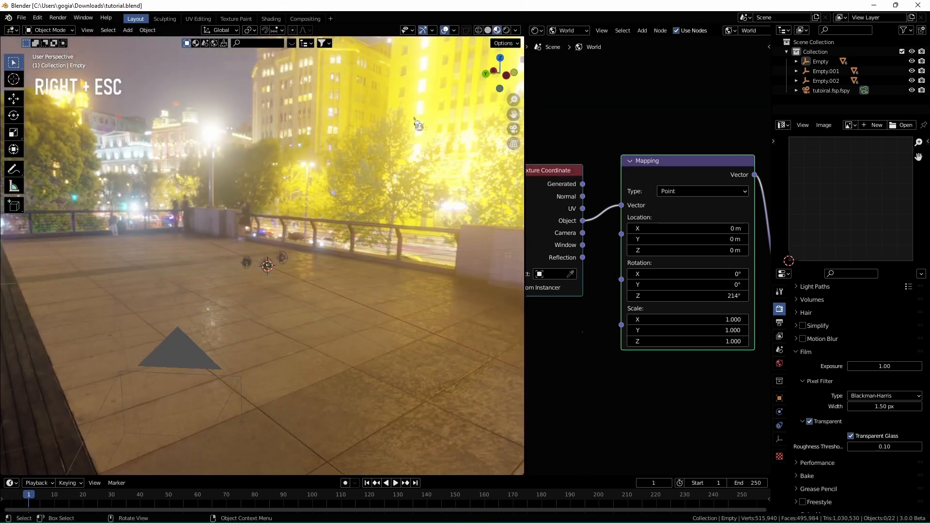
{"action": "left_click", "coordinate": [516, 31]}
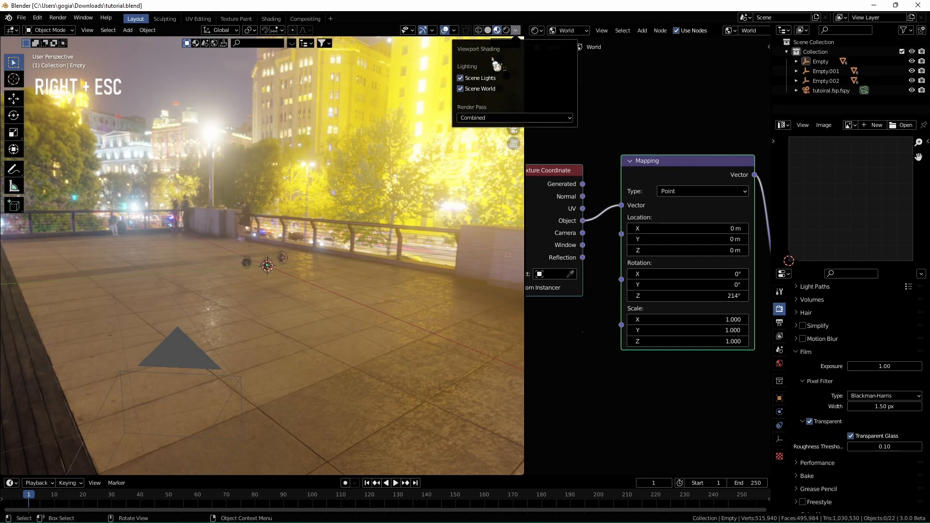
{"action": "mouse_move", "coordinate": [322, 182]}
{"action": "middle_mouse_down"}
{"action": "mouse_move", "coordinate": [247, 234]}
{"action": "mouse_move", "coordinate": [285, 208]}
{"action": "mouse_move", "coordinate": [214, 202]}
{"action": "mouse_move", "coordinate": [306, 189]}
{"action": "mouse_move", "coordinate": [384, 195]}
{"action": "middle_mouse_up"}
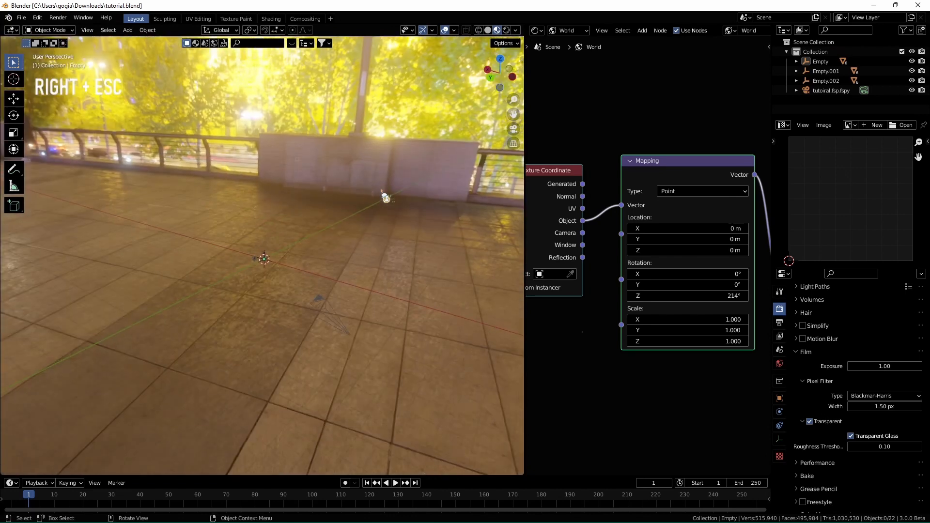
{"action": "middle_click_drag", "start_coordinate": [287, 230], "coordinate": [262, 224]}
{"action": "scroll", "coordinate": [271, 225], "scroll_direction": "up", "scroll_amount": 3}
{"action": "middle_click_drag", "start_coordinate": [359, 232], "coordinate": [336, 222]}
Add a Mix Shader node to the world nodes, inserted between the Background node and the world output
{"action": "middle_click_drag", "start_coordinate": [601, 102], "coordinate": [423, 77]}
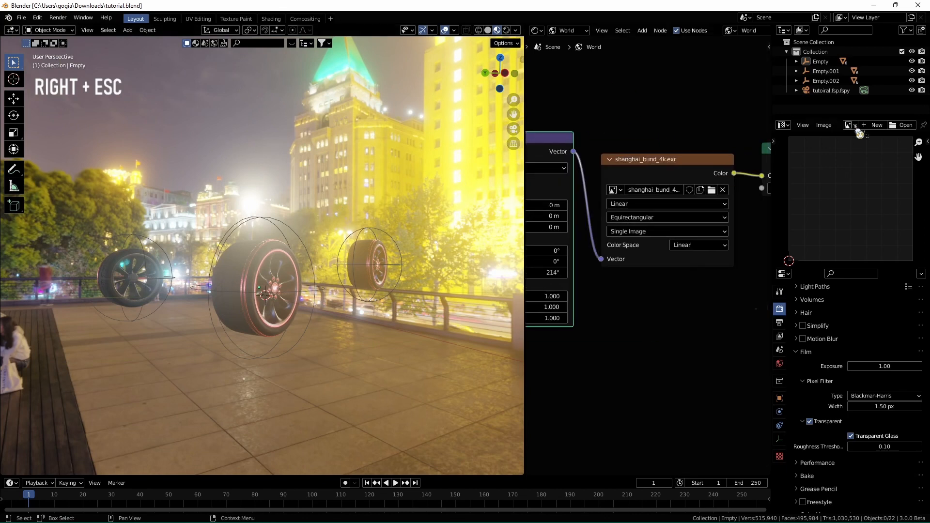
{"action": "scroll", "coordinate": [686, 162], "scroll_direction": "down", "scroll_amount": 10}
{"action": "middle_click_drag", "start_coordinate": [663, 168], "coordinate": [692, 196]}
{"action": "left_click", "coordinate": [667, 146]}
{"action": "key", "text": "shift+a"}
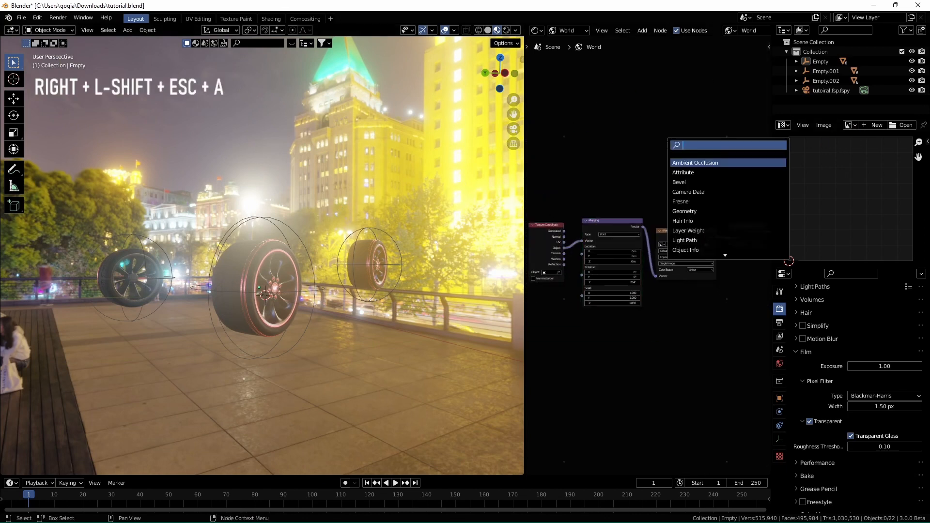
{"action": "type", "text": "mix"}
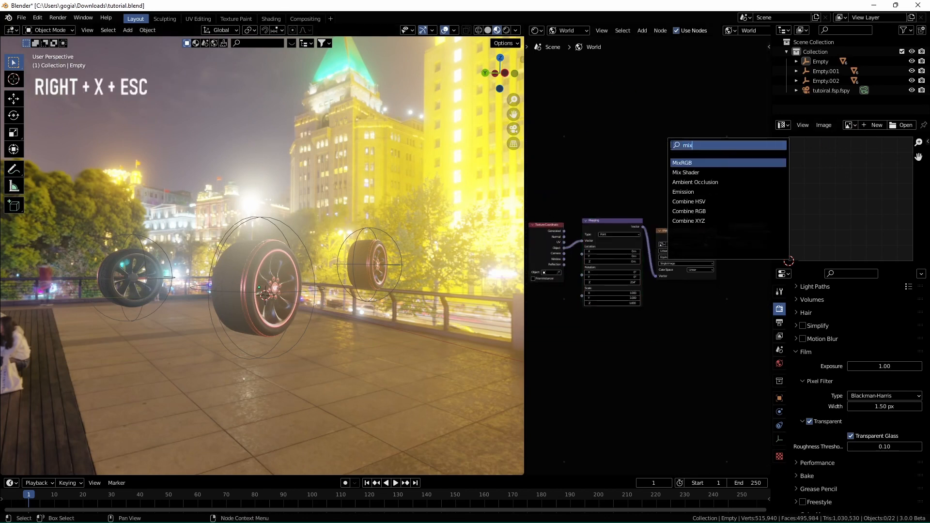
{"action": "left_click", "coordinate": [702, 173]}
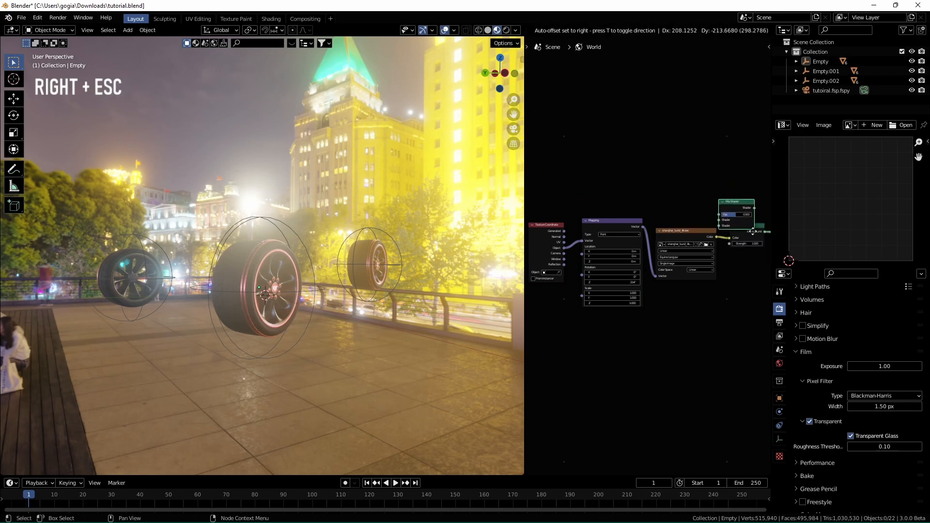
{"action": "left_click", "coordinate": [734, 237]}
Try adding an Emission node beneath the Mix Shader, and delete it
{"action": "scroll", "coordinate": [677, 158], "scroll_direction": "up", "scroll_amount": 5}
{"action": "middle_click_drag", "start_coordinate": [734, 233], "coordinate": [679, 213]}
{"action": "key", "text": "shift+a"}
{"action": "left_click", "coordinate": [661, 270]}
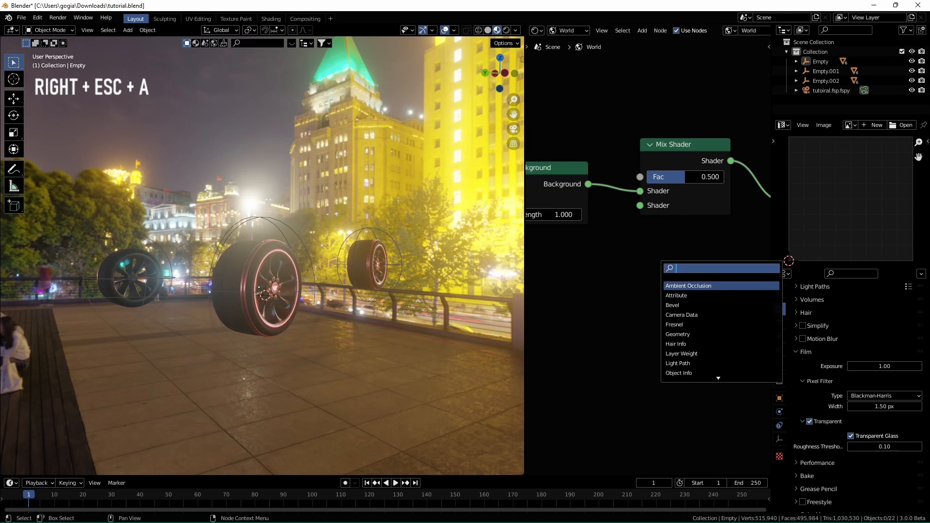
{"action": "type", "text": "emi"}
{"action": "left_click", "coordinate": [682, 286]}
{"action": "left_click", "coordinate": [620, 251]}
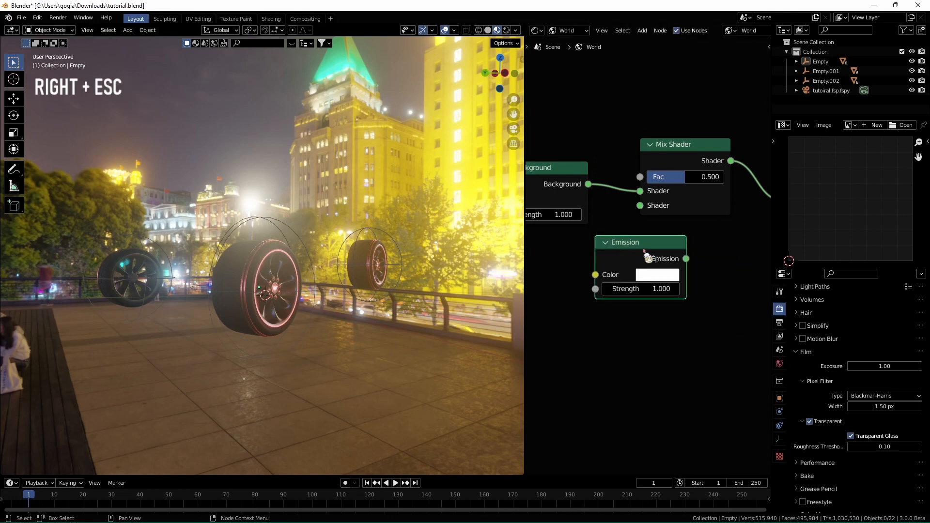
{"action": "left_click_drag", "start_coordinate": [639, 240], "coordinate": [601, 251]}
{"action": "middle_click_drag", "start_coordinate": [603, 256], "coordinate": [668, 261]}
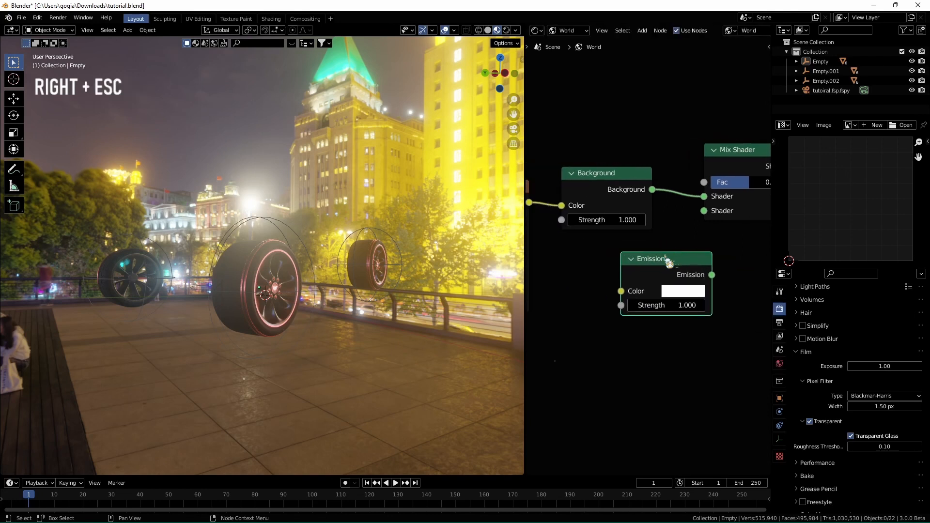
{"action": "key", "text": "x"}
Duplicate the Background node, connect the copy to the Mix Shader's second Shader input, and space the nodes apart
{"action": "left_click", "coordinate": [619, 184]}
{"action": "key", "text": "shift+d"}
{"action": "left_click", "coordinate": [646, 282]}
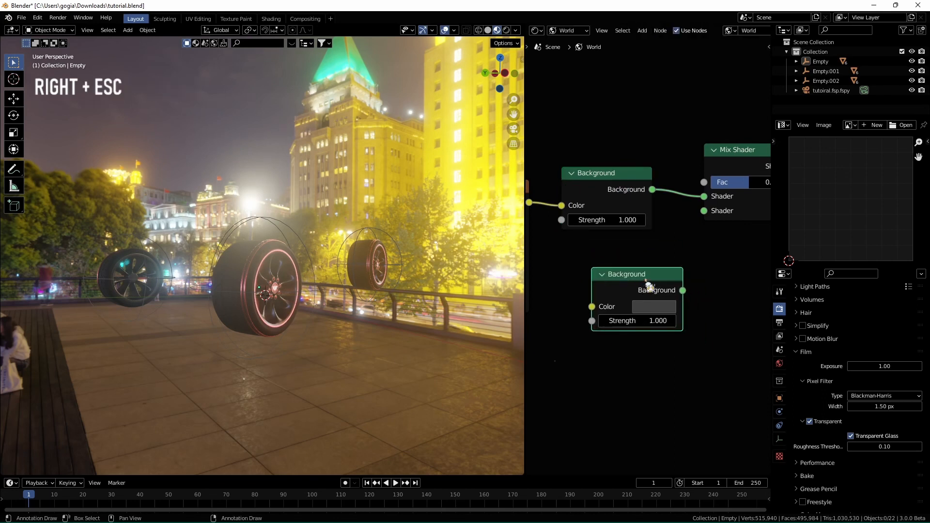
{"action": "left_click_drag", "start_coordinate": [683, 291], "coordinate": [704, 216]}
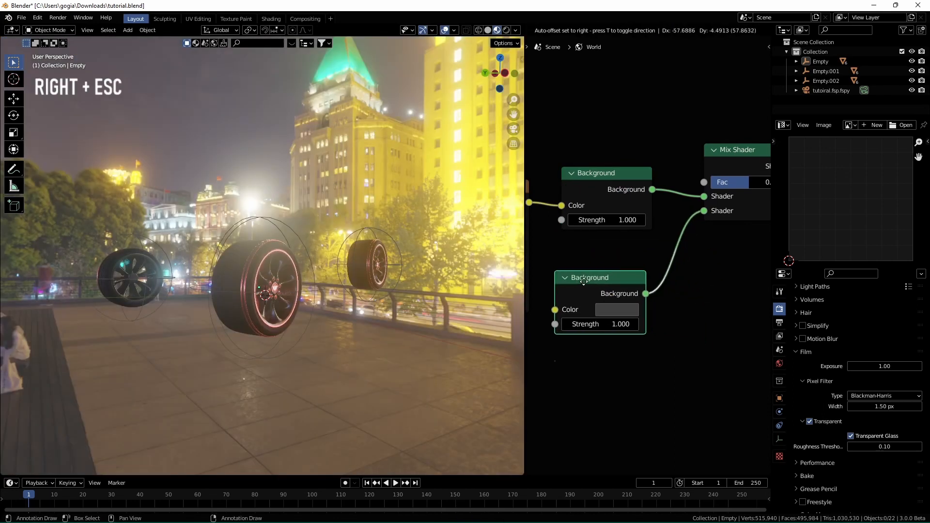
{"action": "middle_click_drag", "start_coordinate": [623, 307], "coordinate": [675, 240]}
{"action": "left_click_drag", "start_coordinate": [675, 241], "coordinate": [672, 292]}
{"action": "left_click_drag", "start_coordinate": [555, 134], "coordinate": [548, 114]}
{"action": "scroll", "coordinate": [612, 176], "scroll_direction": "down", "scroll_amount": 1}
{"action": "middle_click_drag", "start_coordinate": [612, 176], "coordinate": [672, 168]}
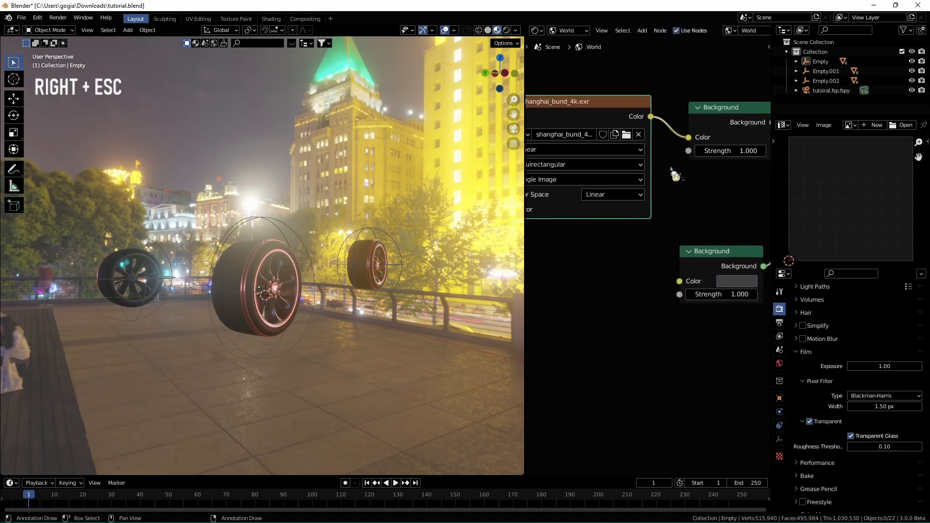
Add a Gradient Texture node to the world nodes, placed above the Shanghai Bund environment texture
{"action": "left_click", "coordinate": [532, 325]}
{"action": "key", "text": "shift+a"}
{"action": "left_click", "coordinate": [553, 316]}
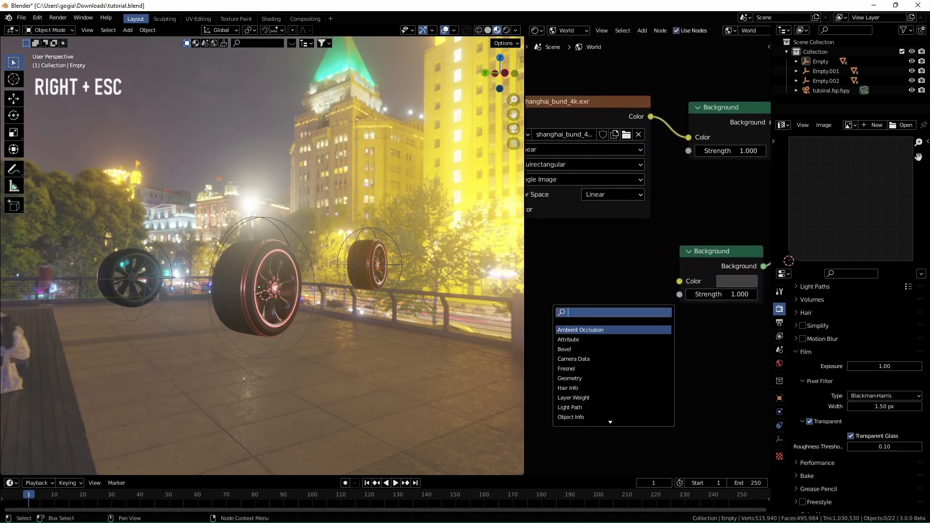
{"action": "key", "text": "shift+a"}
{"action": "left_click", "coordinate": [630, 248]}
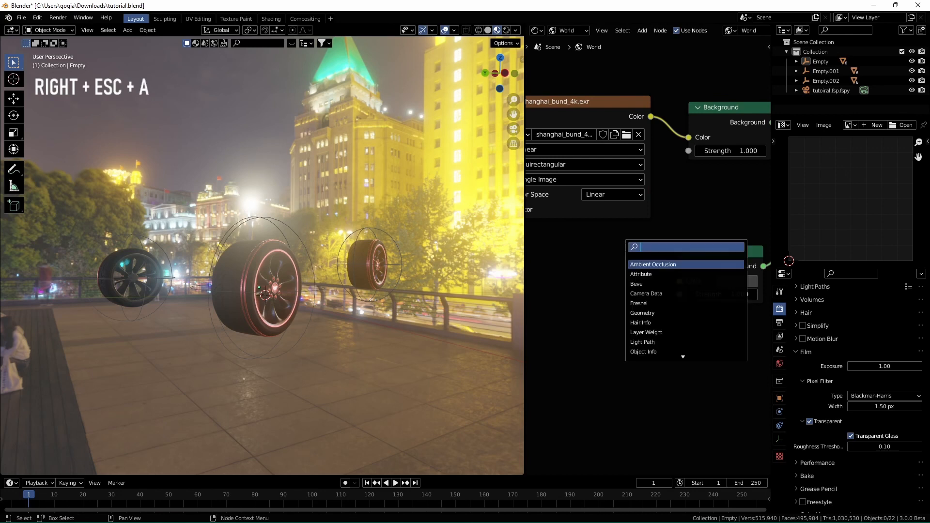
{"action": "type", "text": "dra"}
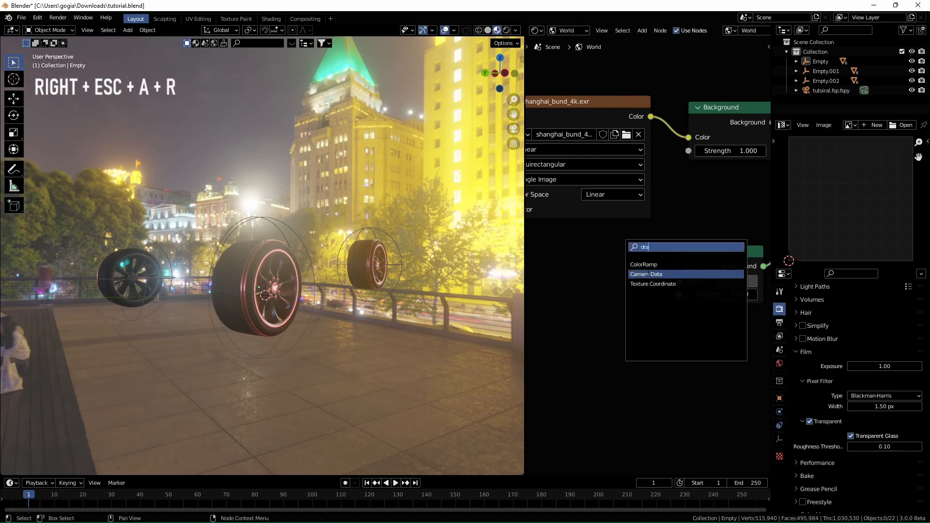
{"action": "key", "text": "BackSpace"}
{"action": "key", "text": "BackSpace"}
{"action": "key", "text": "BackSpace"}
{"action": "type", "text": "gra"}
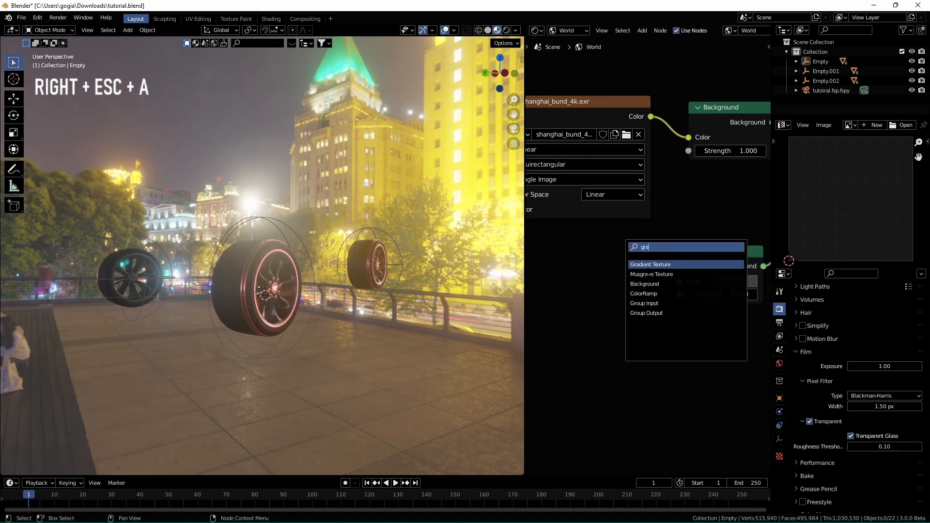
{"action": "left_click", "coordinate": [669, 265]}
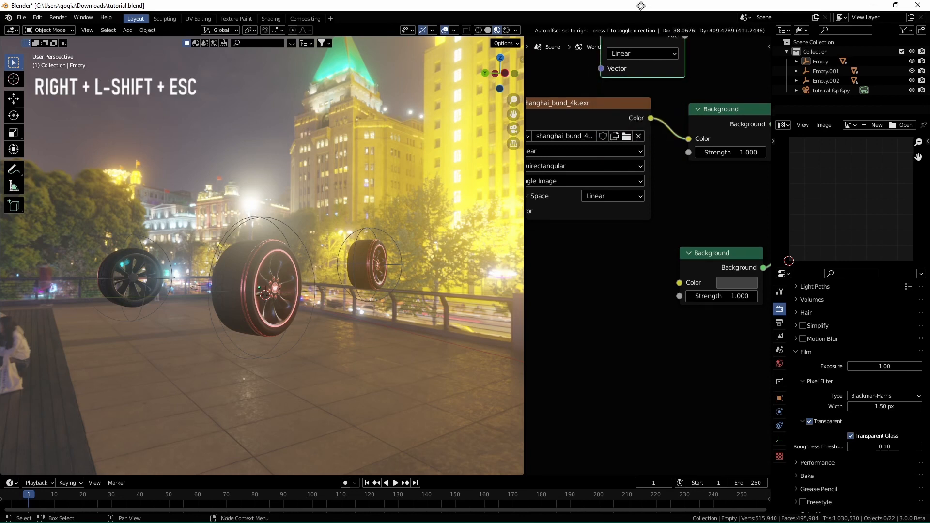
{"action": "middle_click_drag", "start_coordinate": [640, 78], "coordinate": [617, 178], "text": "shift"}
Connect the Gradient Texture's Fac output to the Mix Shader's Fac input
{"action": "left_click_drag", "start_coordinate": [656, 156], "coordinate": [707, 237]}
{"action": "middle_click_drag", "start_coordinate": [707, 182], "coordinate": [642, 178]}
{"action": "left_click_drag", "start_coordinate": [592, 153], "coordinate": [732, 274]}
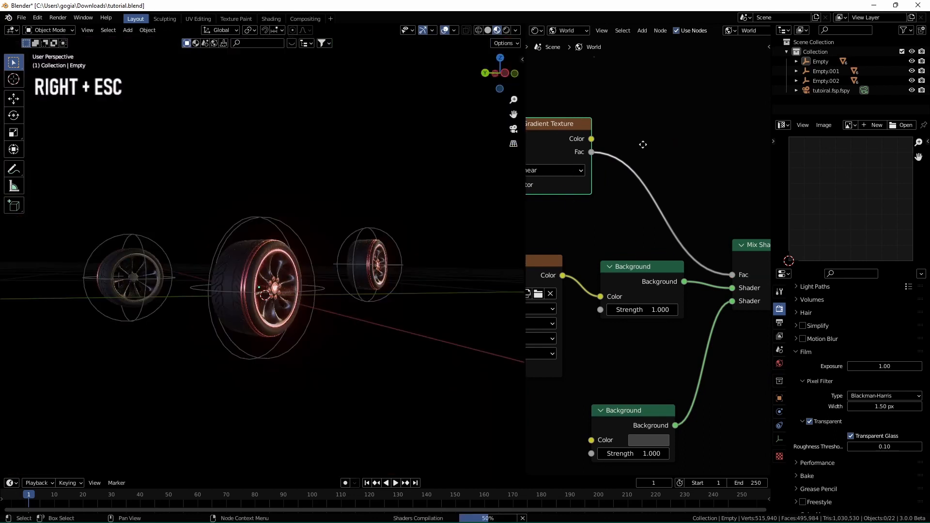
{"action": "middle_click_drag", "start_coordinate": [670, 145], "coordinate": [731, 157]}
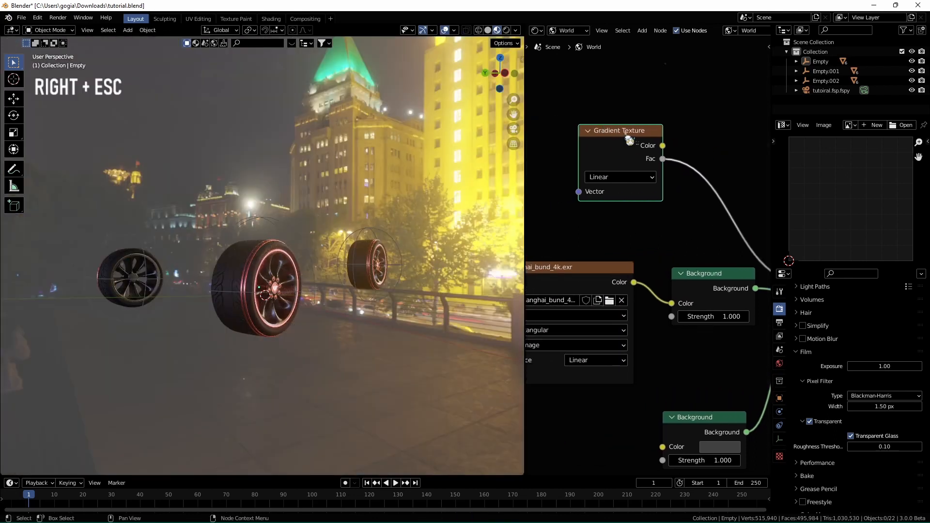
{"action": "middle_click_drag", "start_coordinate": [631, 140], "coordinate": [699, 140]}
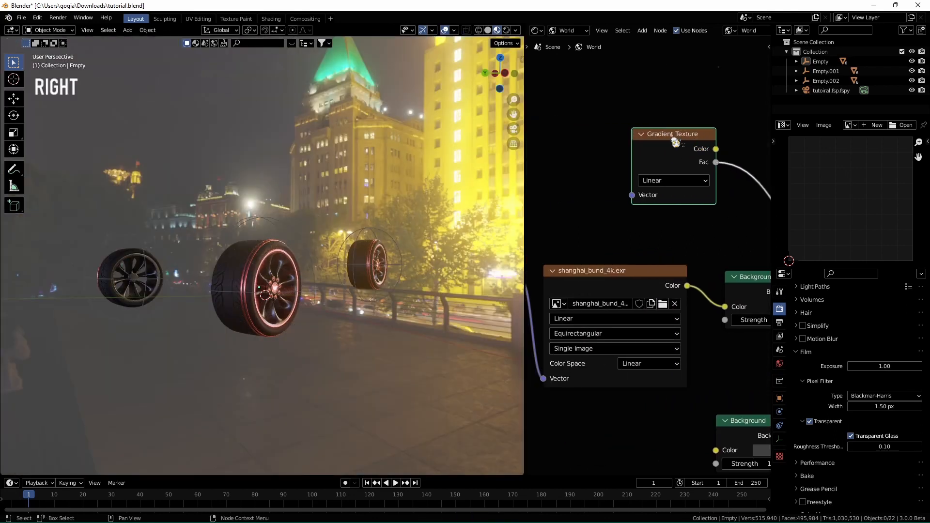
Preview the Gradient Texture node on its own in the viewport and inspect how it falls around the wheels
{"action": "key", "text": "ctrl+Escape"}
{"action": "key", "text": "ctrl+shift"}
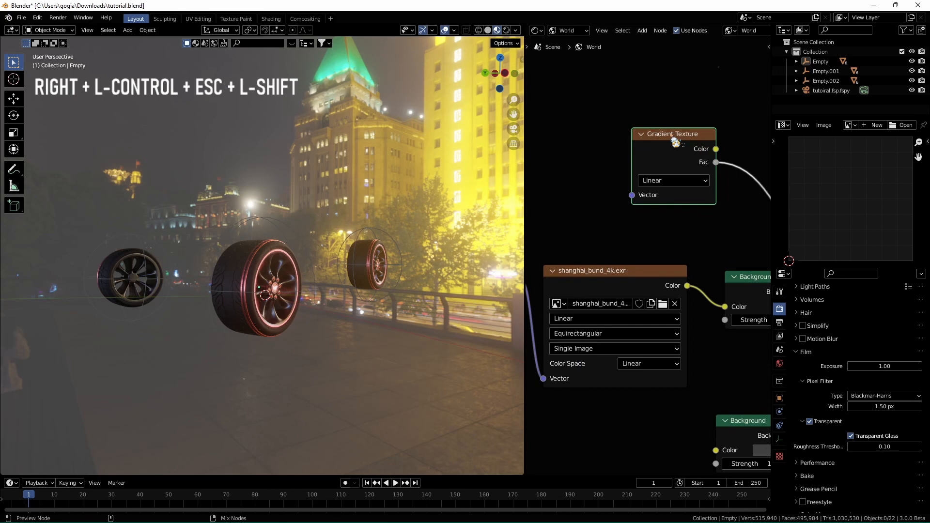
{"action": "left_click", "coordinate": [673, 138], "text": "ctrl+shift"}
{"action": "scroll", "coordinate": [674, 137], "scroll_direction": "down", "scroll_amount": 2}
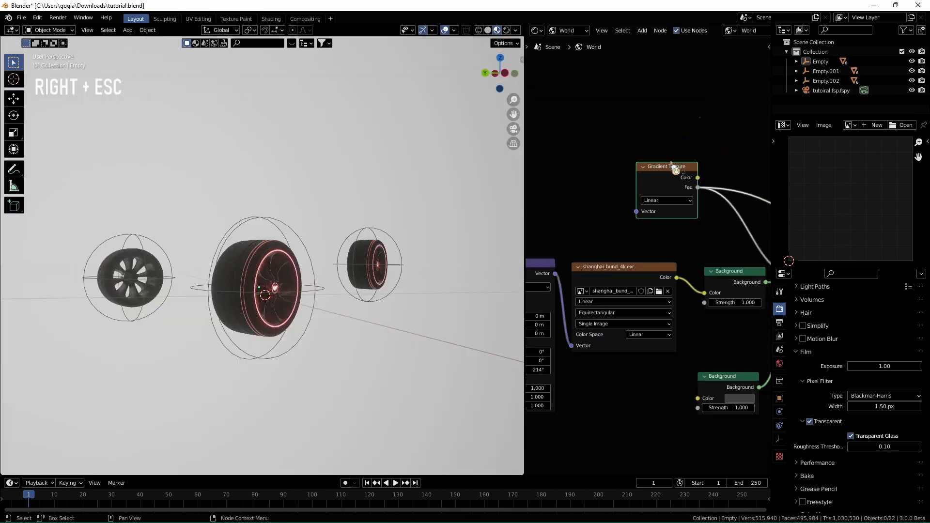
{"action": "middle_click_drag", "start_coordinate": [429, 176], "coordinate": [243, 192]}
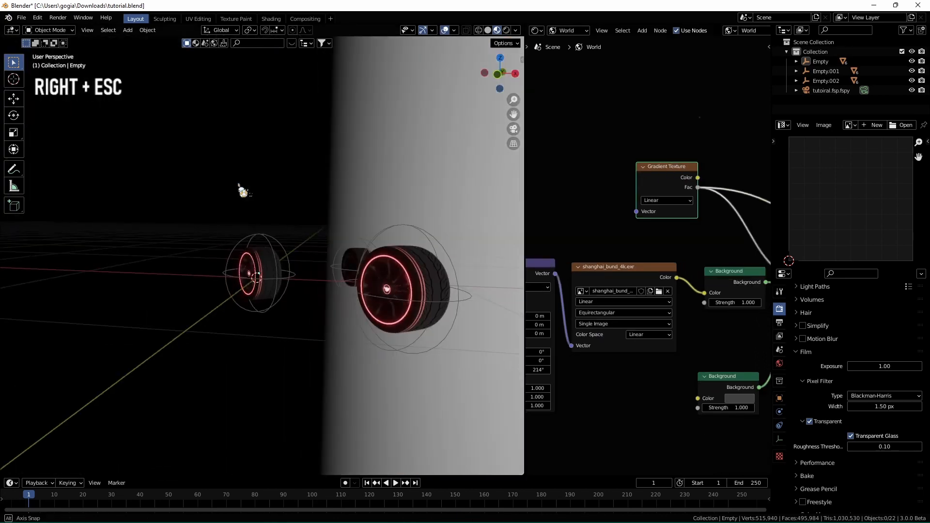
Add a ColorRamp node after the Gradient Texture's Fac output and preview it in the viewport
{"action": "middle_click_drag", "start_coordinate": [708, 147], "coordinate": [637, 131], "text": "shift"}
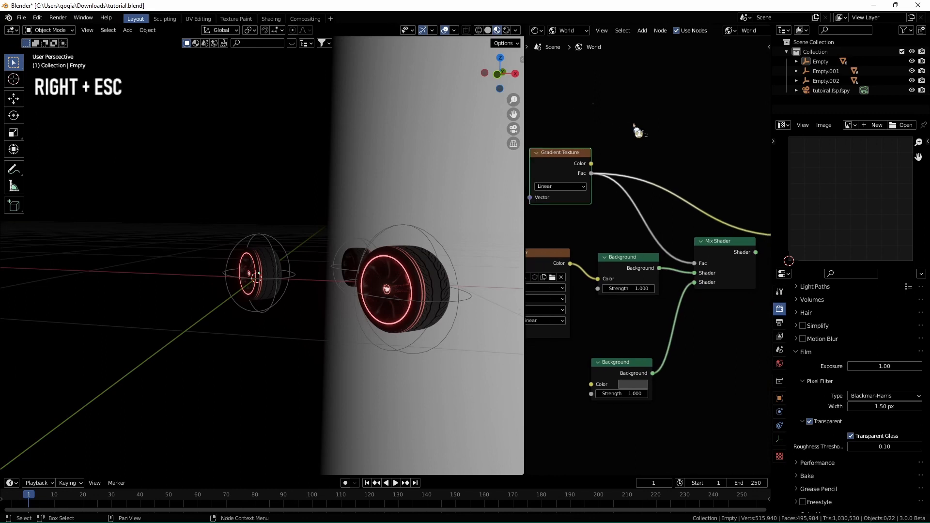
{"action": "key", "text": "shift+a"}
{"action": "left_click", "coordinate": [634, 124]}
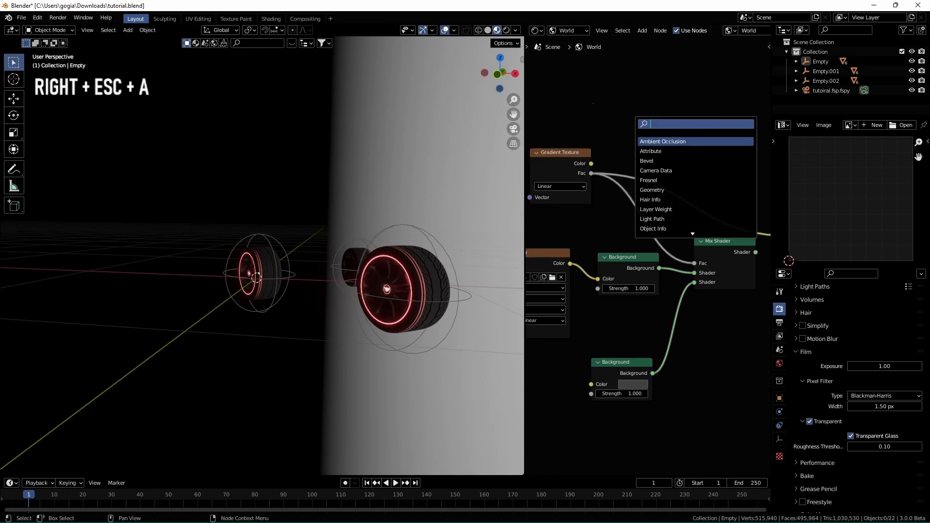
{"action": "type", "text": "coo"}
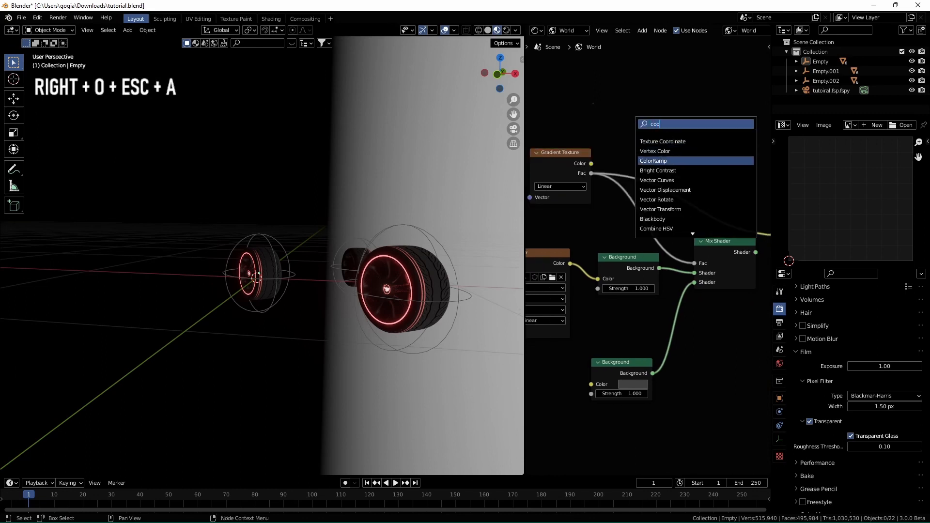
{"action": "left_click", "coordinate": [655, 161]}
{"action": "middle_click_drag", "start_coordinate": [666, 138], "coordinate": [640, 127]}
{"action": "left_click", "coordinate": [666, 137], "text": "ctrl+shift"}
{"action": "scroll", "coordinate": [634, 156], "scroll_direction": "up", "scroll_amount": 3}
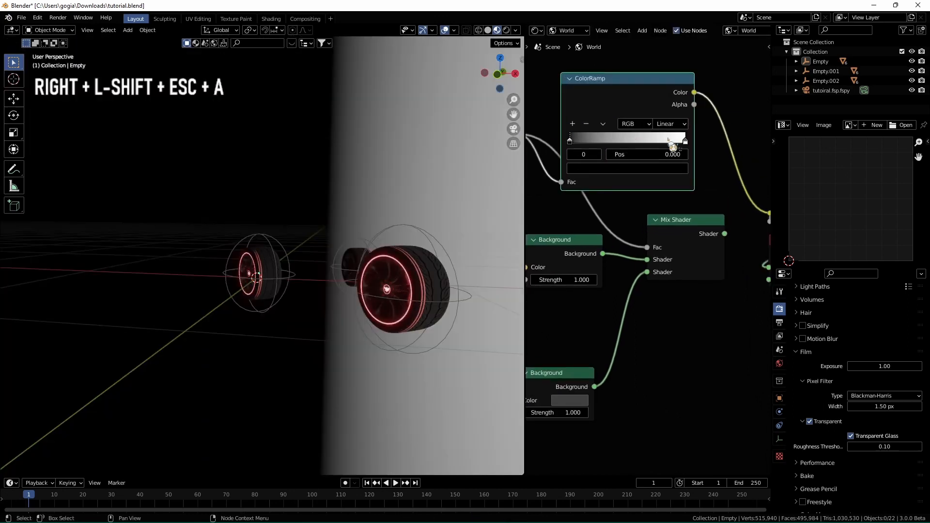
Set the ColorRamp's white stop to position 0.036, connect its Color to the Mix Shader's Fac, and move the node away from the Mix Shader
{"action": "left_click_drag", "start_coordinate": [685, 141], "coordinate": [574, 151]}
{"action": "scroll", "coordinate": [680, 144], "scroll_direction": "down", "scroll_amount": 1}
{"action": "left_click_drag", "start_coordinate": [691, 104], "coordinate": [647, 248]}
{"action": "left_click_drag", "start_coordinate": [616, 105], "coordinate": [561, 117]}
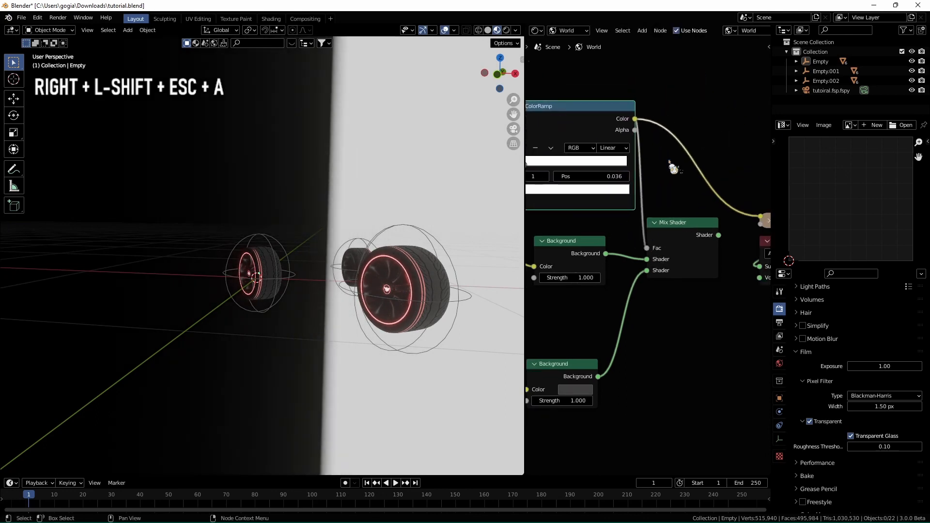
Connect the Mix Shader to the World Output and move it slightly closer to the output node
{"action": "scroll", "coordinate": [675, 166], "scroll_direction": "down", "scroll_amount": 5}
{"action": "left_click", "coordinate": [664, 237], "text": "ctrl+shift"}
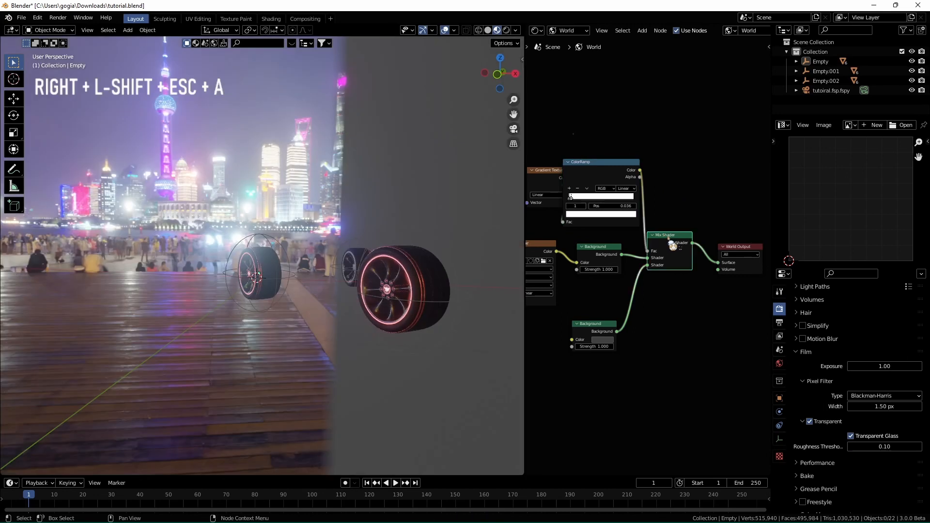
{"action": "left_click_drag", "start_coordinate": [668, 236], "coordinate": [683, 236]}
{"action": "middle_click_drag", "start_coordinate": [354, 173], "coordinate": [388, 132]}
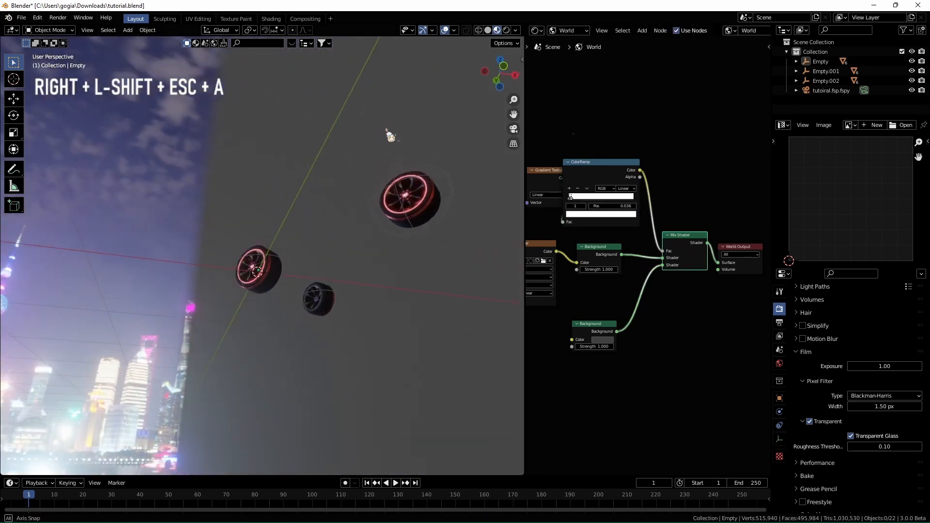
Darken the color of the second Background node
{"action": "left_click", "coordinate": [603, 339]}
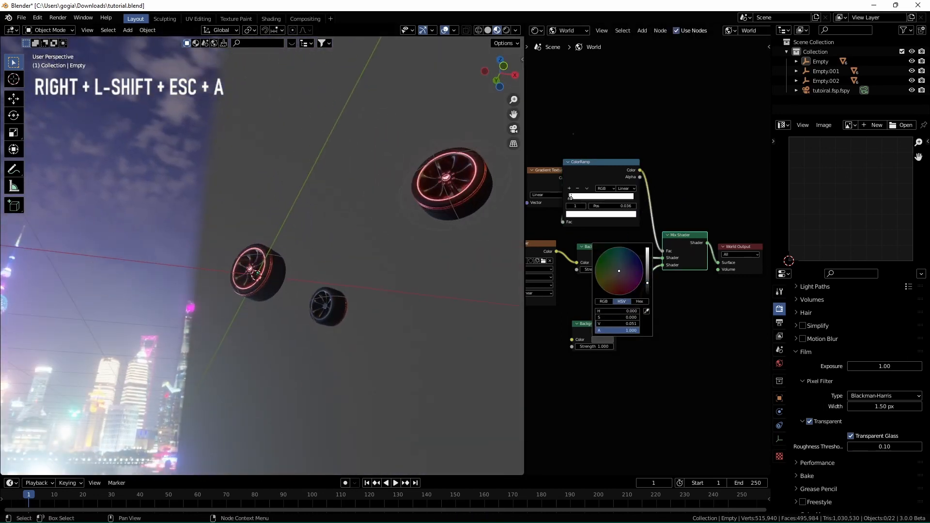
{"action": "mouse_move", "coordinate": [647, 283]}
{"action": "left_mouse_down"}
{"action": "mouse_move", "coordinate": [647, 261]}
{"action": "mouse_move", "coordinate": [647, 286]}
{"action": "left_mouse_up"}
{"action": "middle_click_drag", "start_coordinate": [377, 268], "coordinate": [329, 283]}
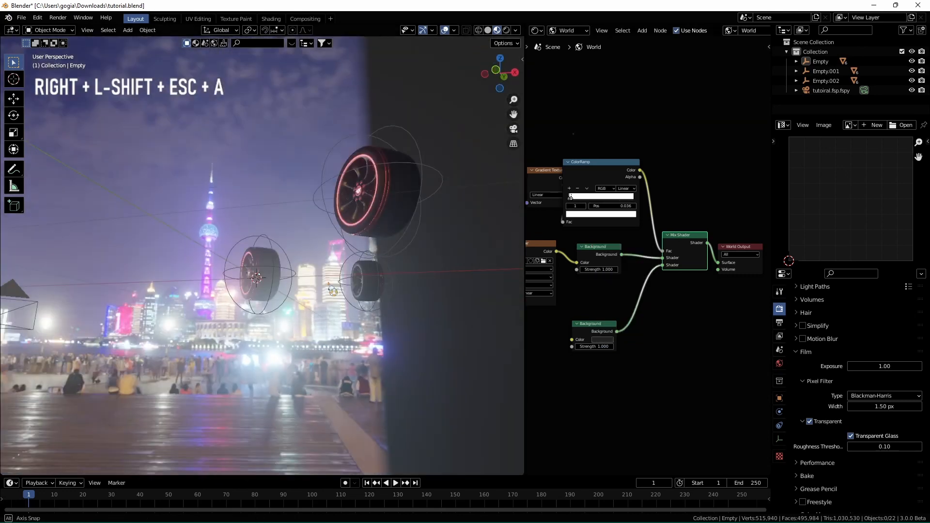
Move the Gradient Texture node clear of the ColorRamp node, to the left of it
{"action": "scroll", "coordinate": [328, 283], "scroll_direction": "up", "scroll_amount": 2}
{"action": "scroll", "coordinate": [604, 269], "scroll_direction": "up", "scroll_amount": 3}
{"action": "middle_click_drag", "start_coordinate": [621, 339], "coordinate": [709, 250]}
{"action": "left_click", "coordinate": [674, 253]}
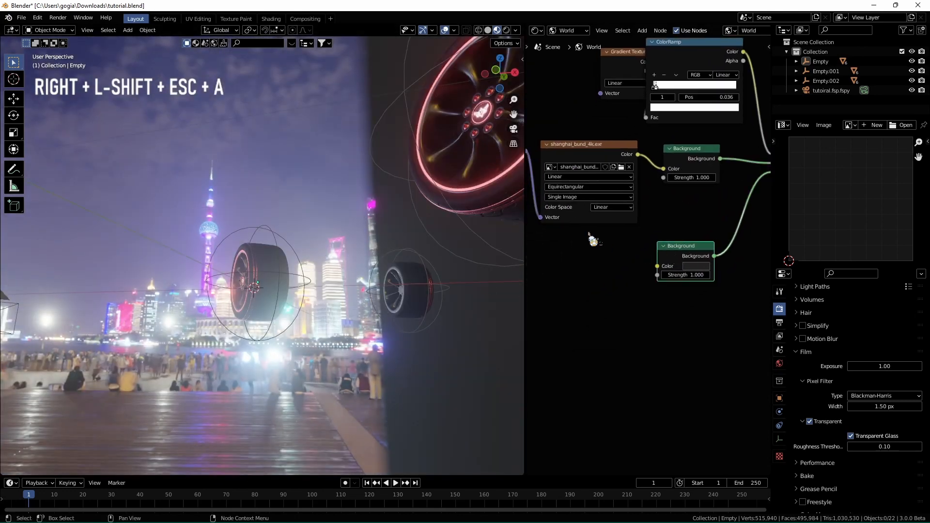
{"action": "middle_click_drag", "start_coordinate": [657, 229], "coordinate": [601, 280]}
{"action": "middle_click_drag", "start_coordinate": [604, 218], "coordinate": [674, 330]}
{"action": "left_click_drag", "start_coordinate": [629, 217], "coordinate": [565, 220]}
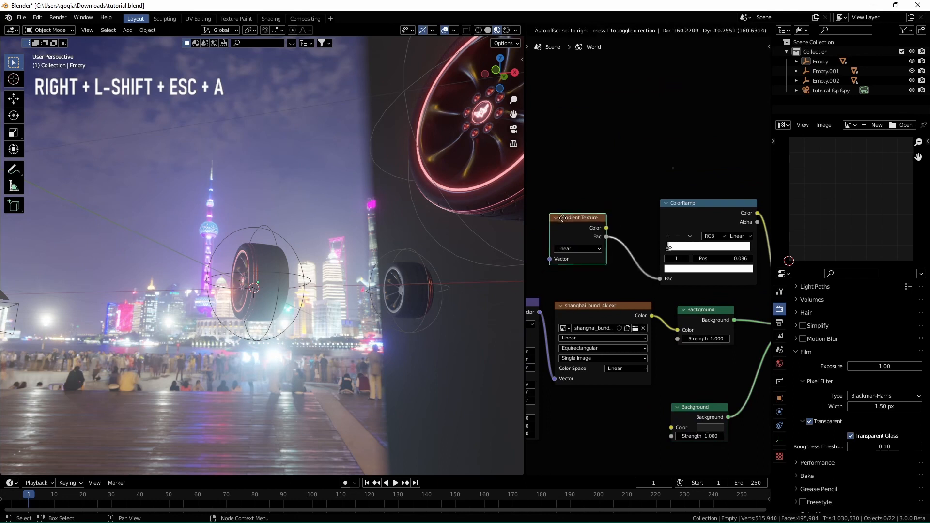
{"action": "middle_click_drag", "start_coordinate": [564, 221], "coordinate": [693, 206]}
Add Mapping and Texture Coordinate nodes to the Gradient Texture and place them above the environment texture's mapping nodes
{"action": "scroll", "coordinate": [687, 219], "scroll_direction": "up", "scroll_amount": 2}
{"action": "key", "text": "ctrl+t"}
{"action": "middle_click_drag", "start_coordinate": [626, 237], "coordinate": [736, 281]}
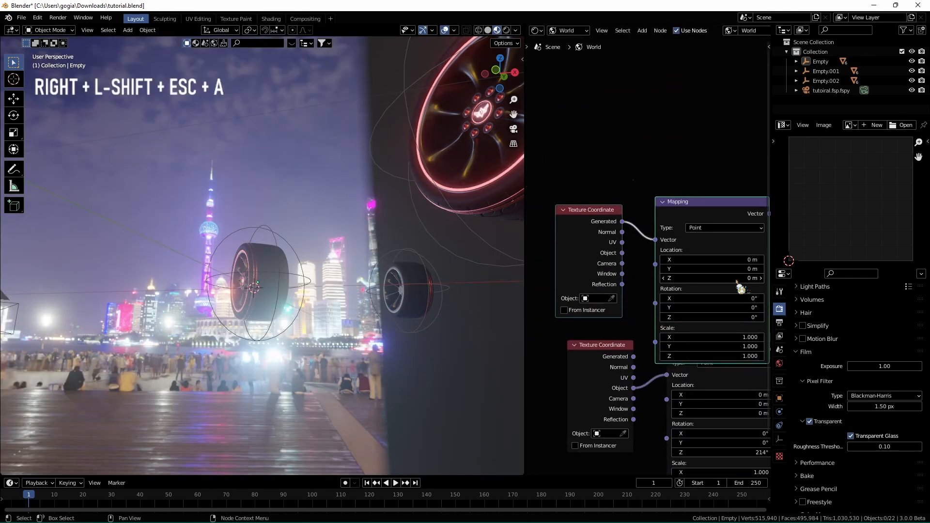
{"action": "left_click_drag", "start_coordinate": [699, 192], "coordinate": [679, 116]}
{"action": "left_click_drag", "start_coordinate": [605, 227], "coordinate": [662, 162]}
{"action": "middle_click_drag", "start_coordinate": [744, 217], "coordinate": [616, 233]}
{"action": "scroll", "coordinate": [616, 234], "scroll_direction": "up", "scroll_amount": 1}
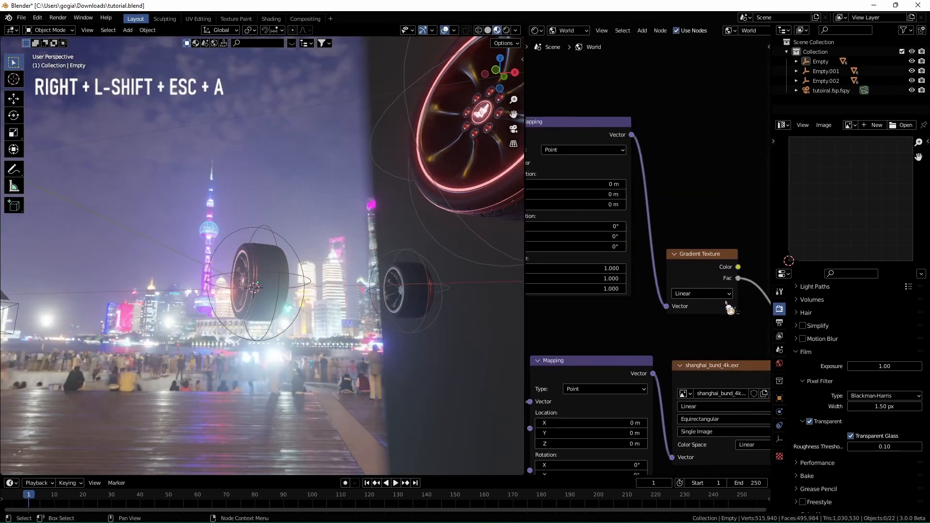
Set the Y rotation of the Gradient Texture's Mapping node to -90° and check the gradient around the wheels
{"action": "scroll", "coordinate": [724, 298], "scroll_direction": "up", "scroll_amount": 2}
{"action": "middle_click_drag", "start_coordinate": [724, 298], "coordinate": [807, 299]}
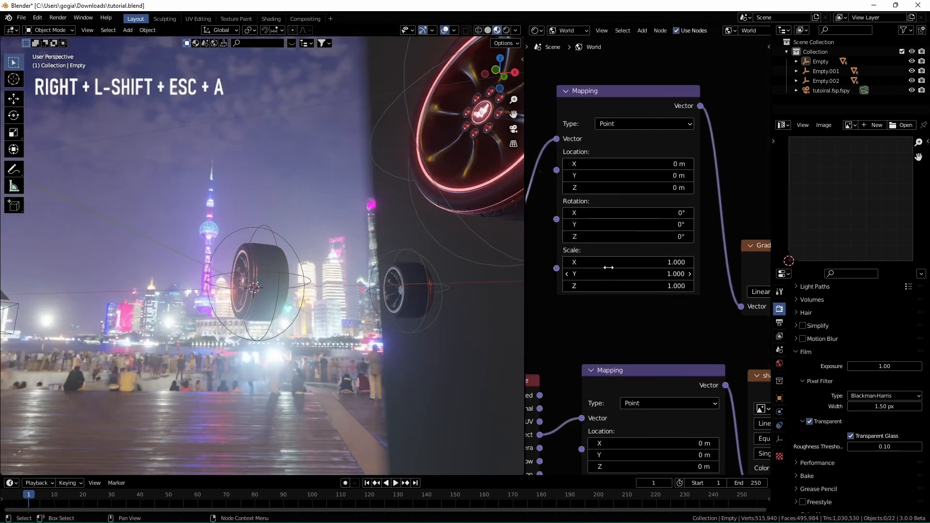
{"action": "left_click_drag", "start_coordinate": [592, 227], "coordinate": [557, 227]}
{"action": "left_click", "coordinate": [637, 224]}
{"action": "type", "text": "-90"}
{"action": "key", "text": "Return"}
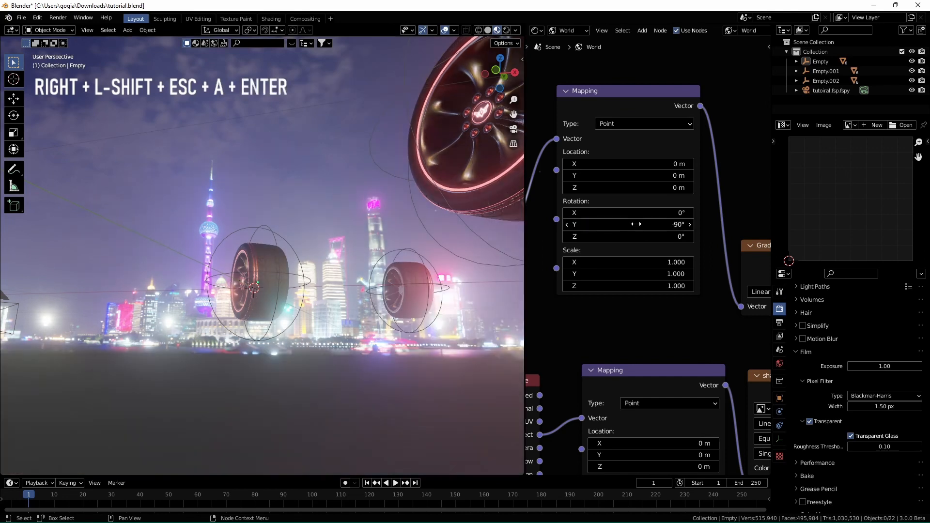
{"action": "middle_click_drag", "start_coordinate": [368, 232], "coordinate": [398, 252]}
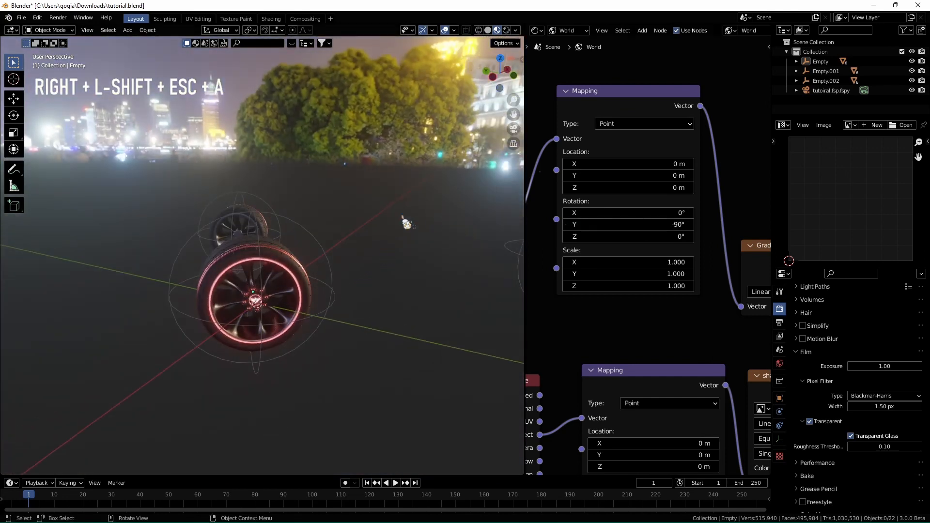
Return to the camera view framed on the car and change the second Background node's color to dark orange
{"action": "key", "text": "KP_0"}
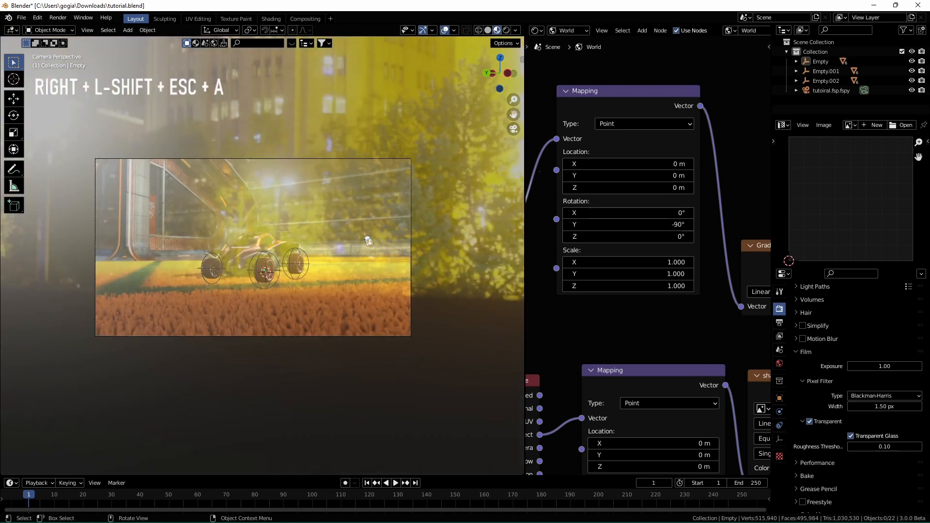
{"action": "key", "text": "Home"}
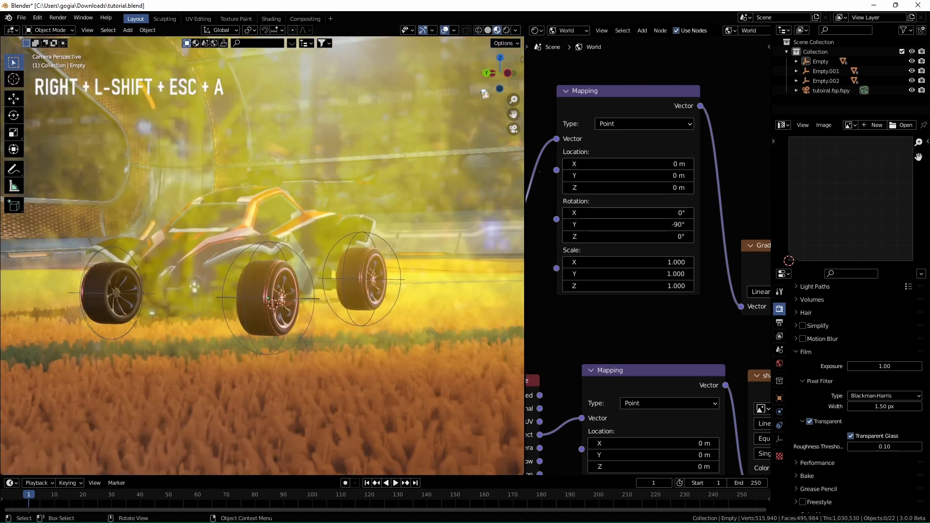
{"action": "middle_click_drag", "start_coordinate": [620, 296], "coordinate": [571, 160]}
{"action": "middle_click_drag", "start_coordinate": [668, 272], "coordinate": [548, 195]}
{"action": "middle_click_drag", "start_coordinate": [727, 232], "coordinate": [568, 206]}
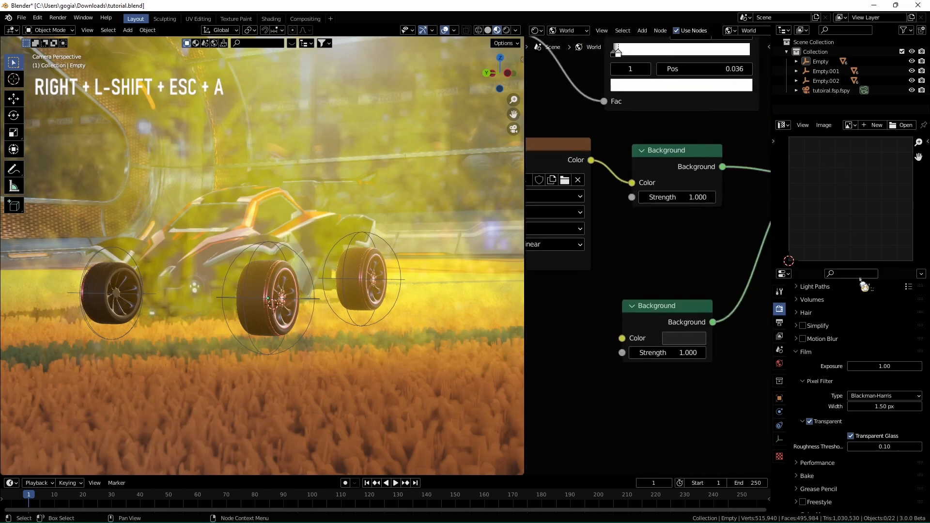
{"action": "left_click", "coordinate": [698, 338]}
{"action": "left_click", "coordinate": [776, 208]}
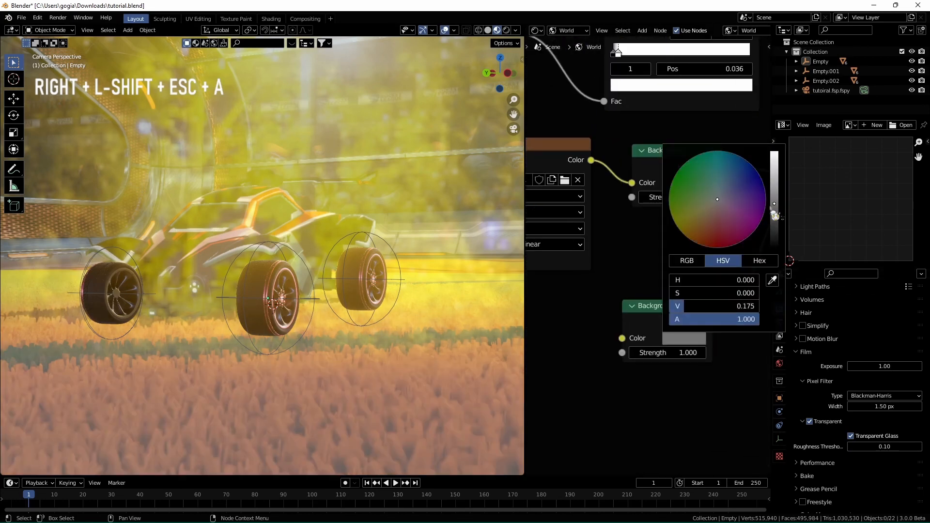
{"action": "left_click", "coordinate": [697, 245]}
{"action": "left_click_drag", "start_coordinate": [775, 202], "coordinate": [775, 196]}
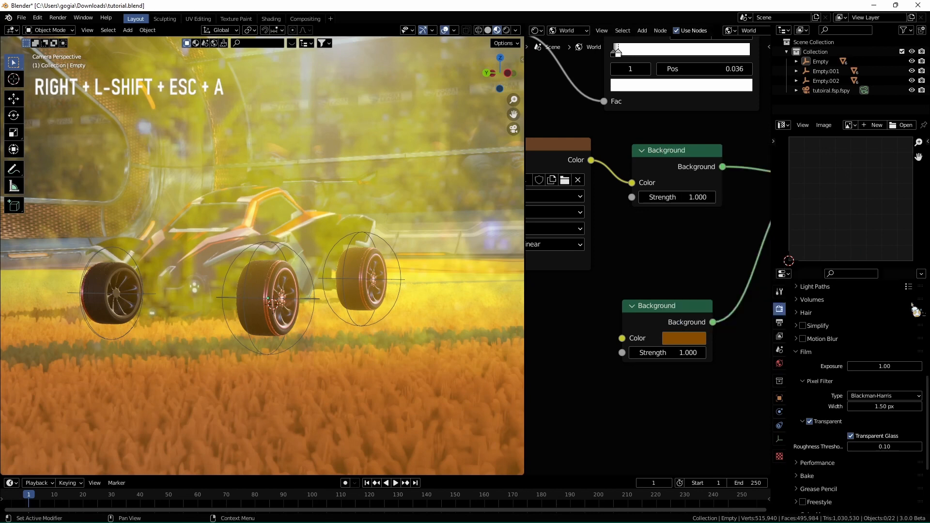
Switch the viewport to rendered shading and save the file
{"action": "left_click", "coordinate": [507, 31]}
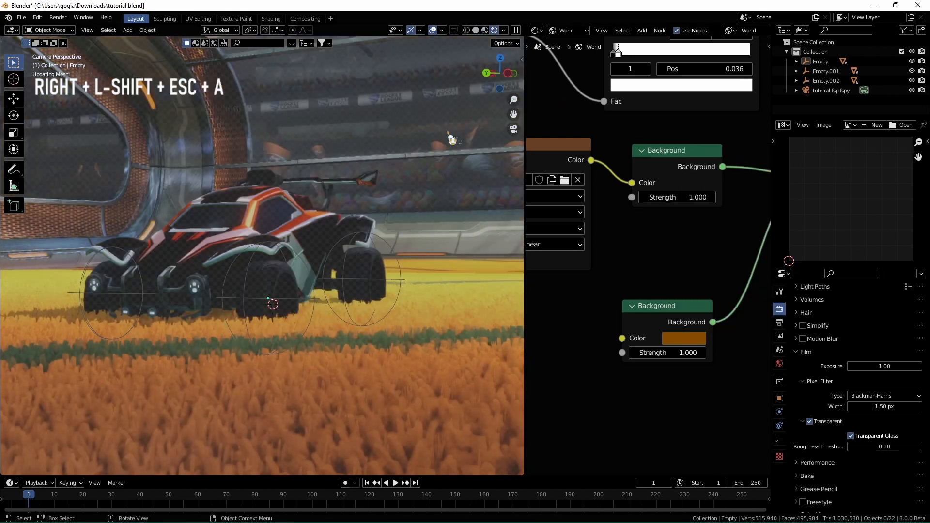
{"action": "key", "text": "ctrl+s"}
{"action": "middle_click_drag", "start_coordinate": [390, 156], "coordinate": [440, 141], "text": "shift"}
{"action": "scroll", "coordinate": [673, 214], "scroll_direction": "up", "scroll_amount": 3}
Set the Strength of the HDRI Background node to 0.8 and of the orange Background node to 0.88
{"action": "middle_click_drag", "start_coordinate": [673, 214], "coordinate": [635, 215]}
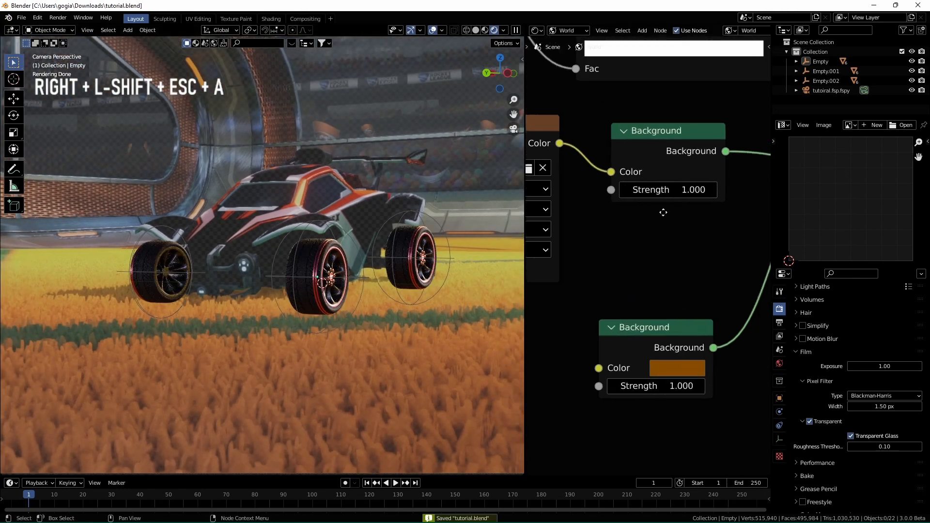
{"action": "scroll", "coordinate": [635, 214], "scroll_direction": "up", "scroll_amount": 1}
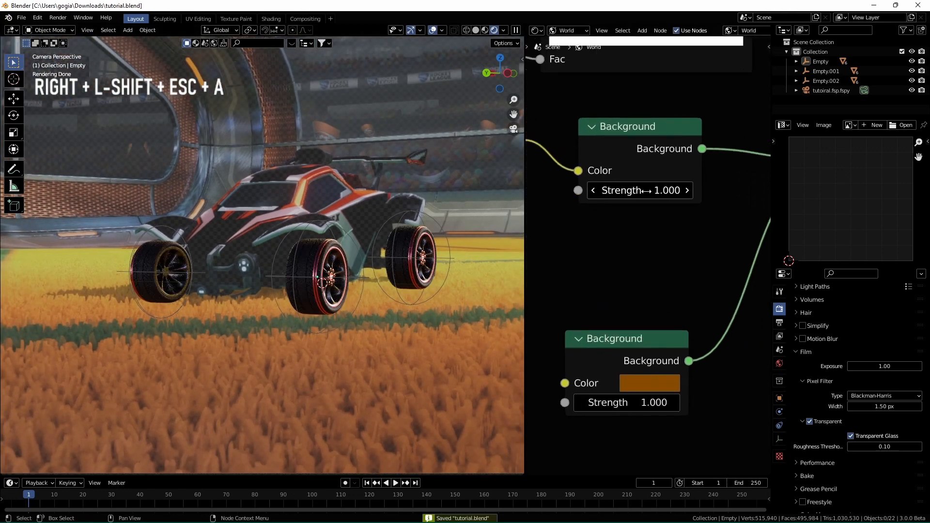
{"action": "left_click_drag", "start_coordinate": [648, 190], "coordinate": [637, 190]}
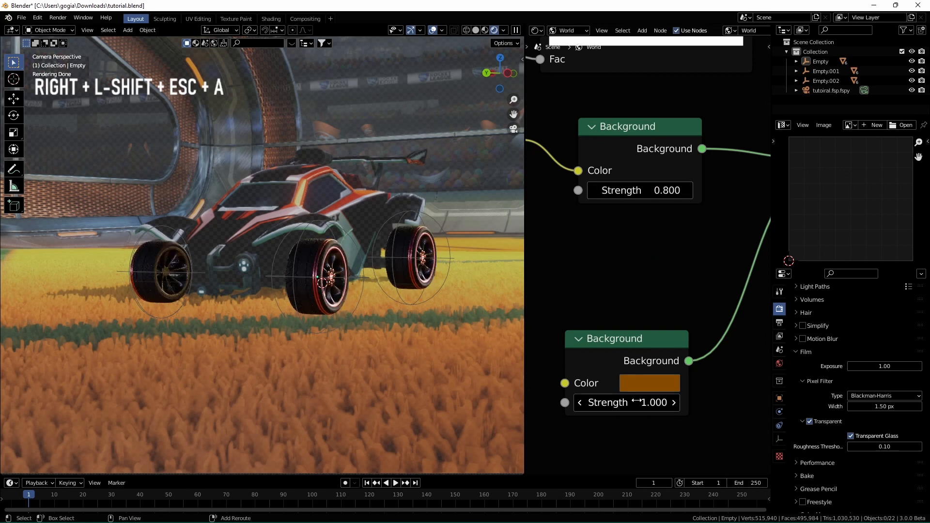
{"action": "left_click_drag", "start_coordinate": [636, 401], "coordinate": [653, 398]}
Examine the rendered wheels up close and in the full camera frame to judge how their lighting matches the car image
{"action": "middle_click_drag", "start_coordinate": [350, 316], "coordinate": [323, 344], "text": "shift"}
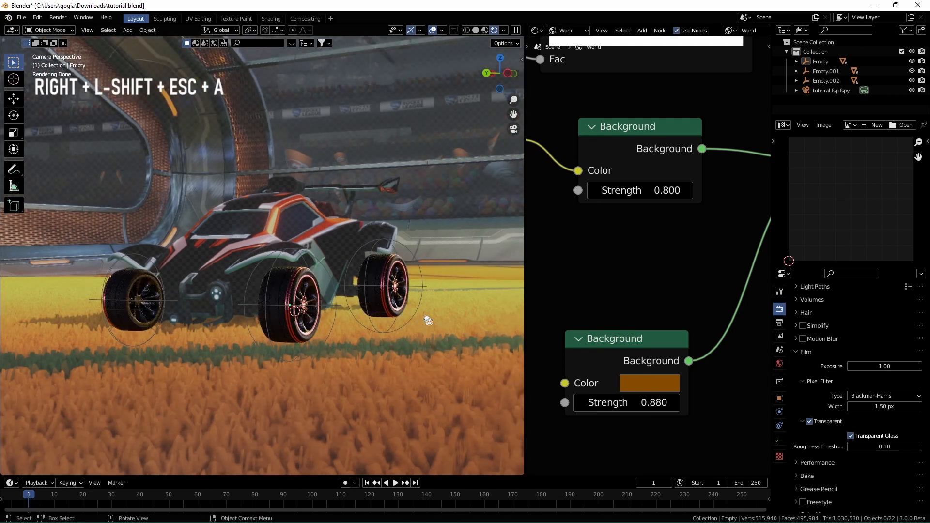
{"action": "left_click", "coordinate": [428, 321]}
{"action": "scroll", "coordinate": [428, 321], "scroll_direction": "up", "scroll_amount": 5}
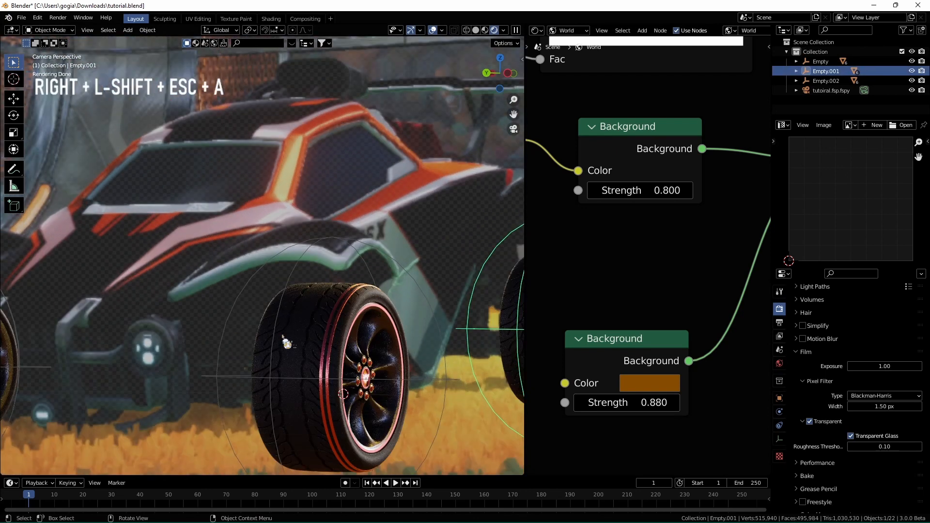
{"action": "left_click", "coordinate": [219, 353]}
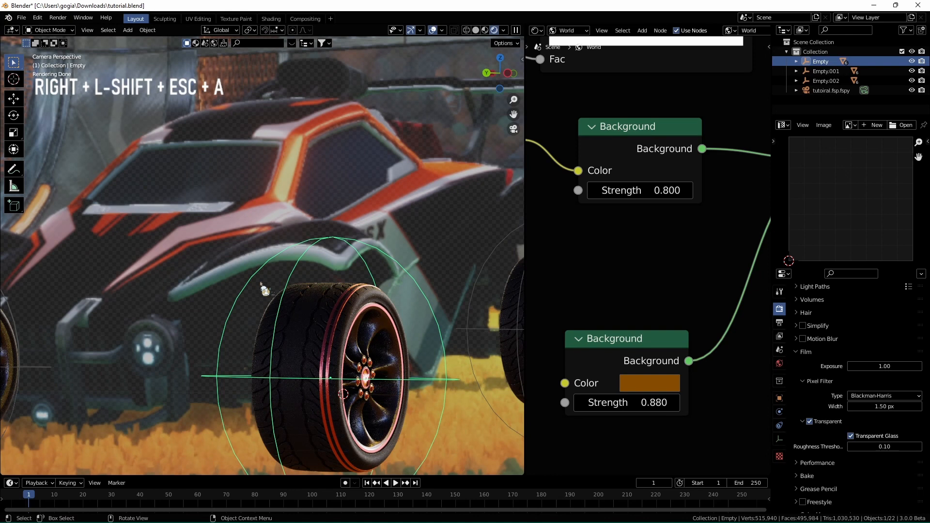
{"action": "middle_click_drag", "start_coordinate": [410, 244], "coordinate": [426, 279], "text": "shift"}
{"action": "middle_click_drag", "start_coordinate": [236, 283], "coordinate": [470, 282], "text": "shift"}
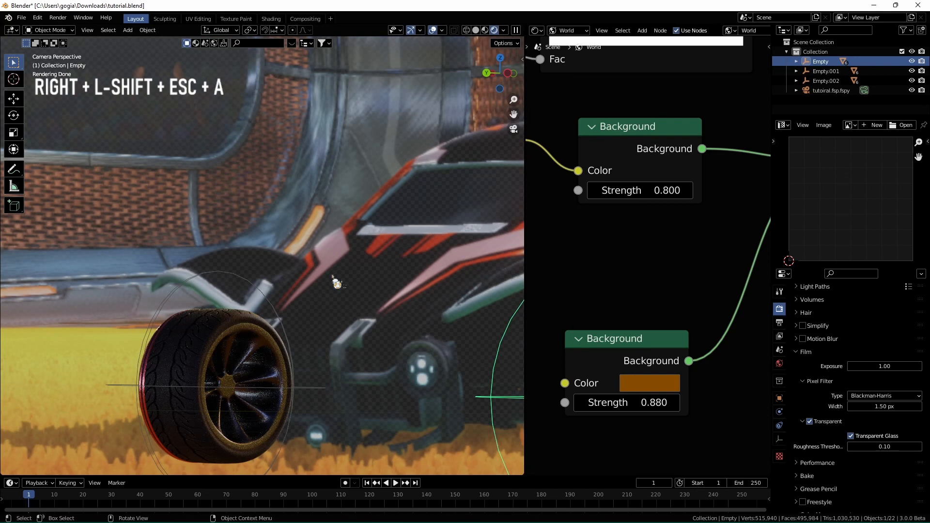
{"action": "right_click", "coordinate": [304, 341]}
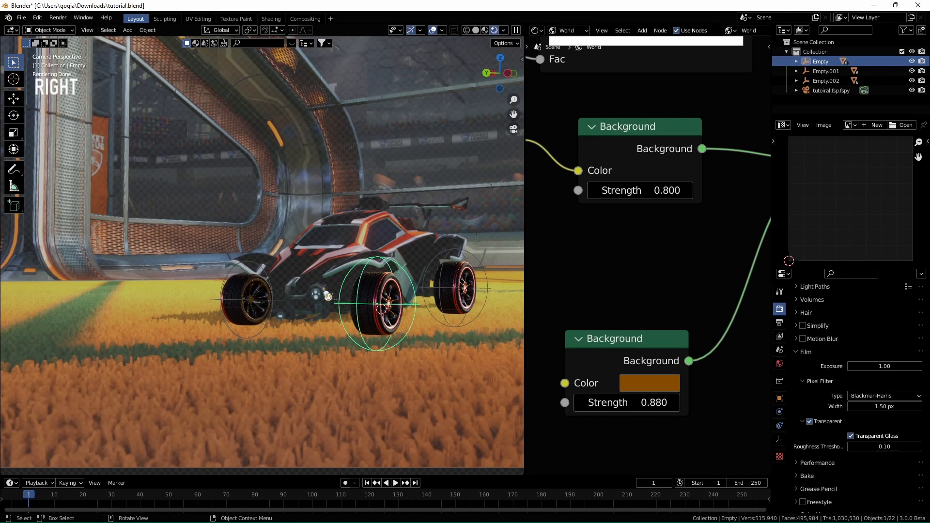
{"action": "key", "text": "Escape"}
{"action": "key", "text": "a"}
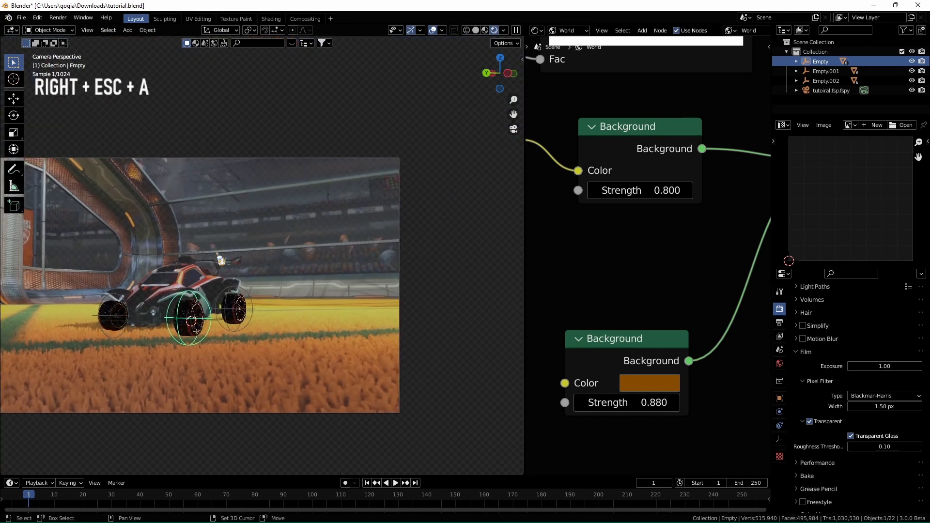
{"action": "middle_click_drag", "start_coordinate": [231, 218], "coordinate": [291, 213], "text": "shift"}
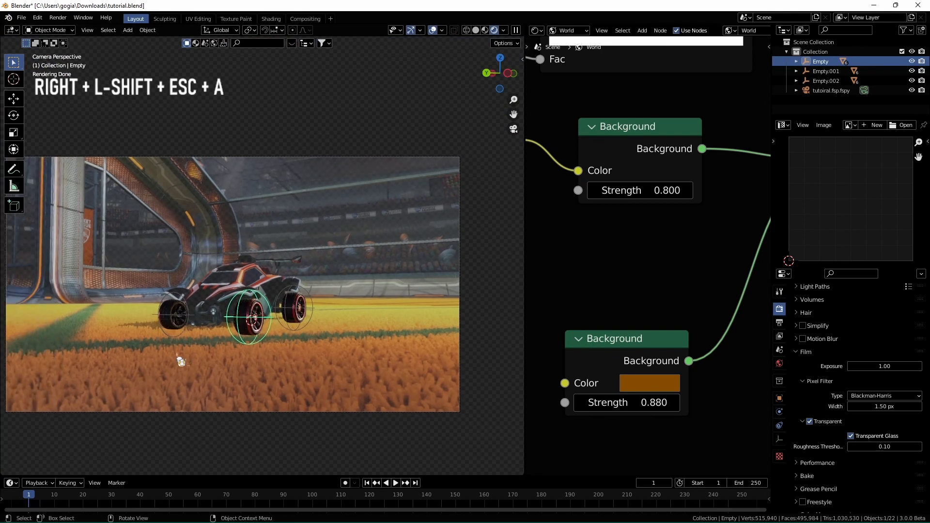
Save the file and add a mesh plane to the scene
{"action": "key", "text": "ctrl+s"}
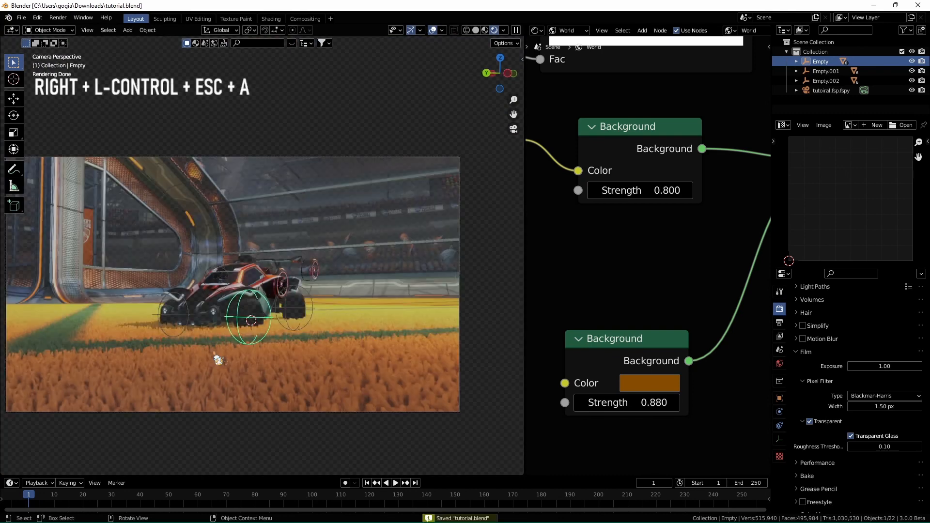
{"action": "scroll", "coordinate": [223, 359], "scroll_direction": "up", "scroll_amount": 2}
{"action": "middle_click_drag", "start_coordinate": [208, 369], "coordinate": [251, 360], "text": "shift"}
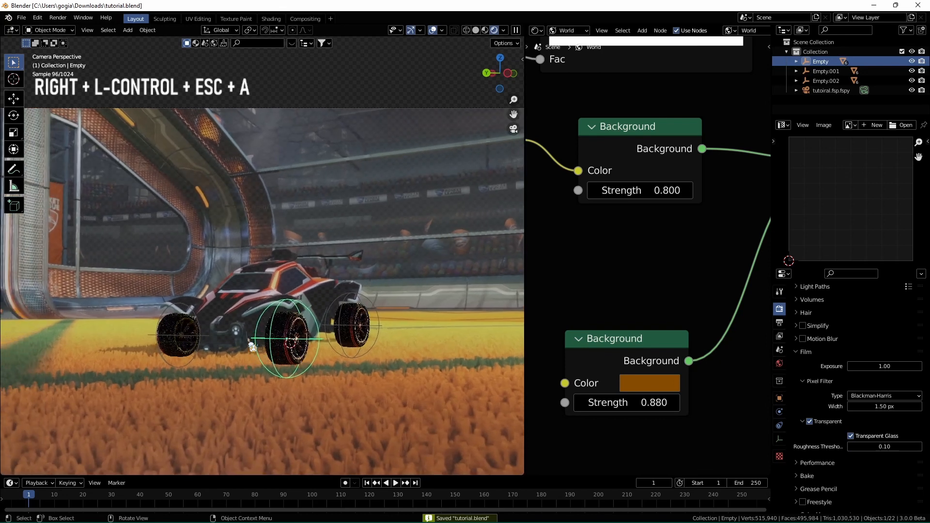
{"action": "left_click", "coordinate": [236, 288]}
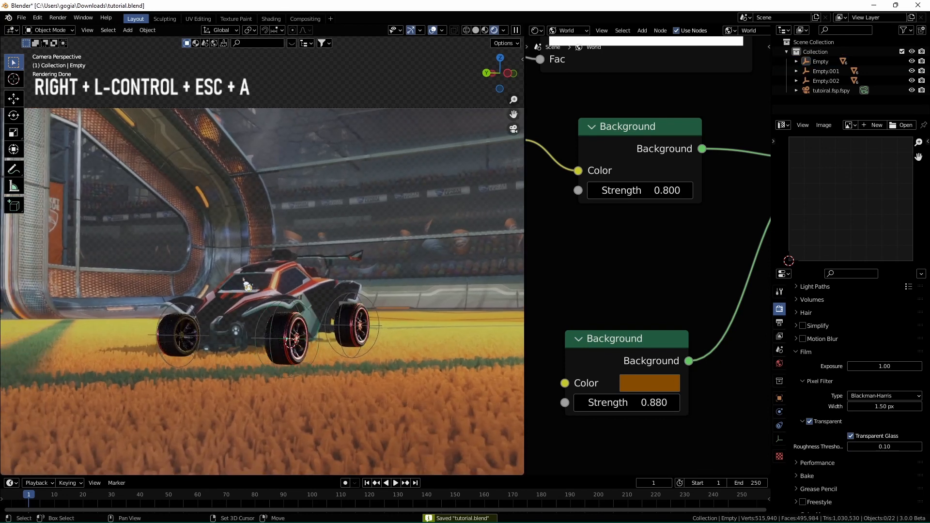
{"action": "key", "text": "shift+a"}
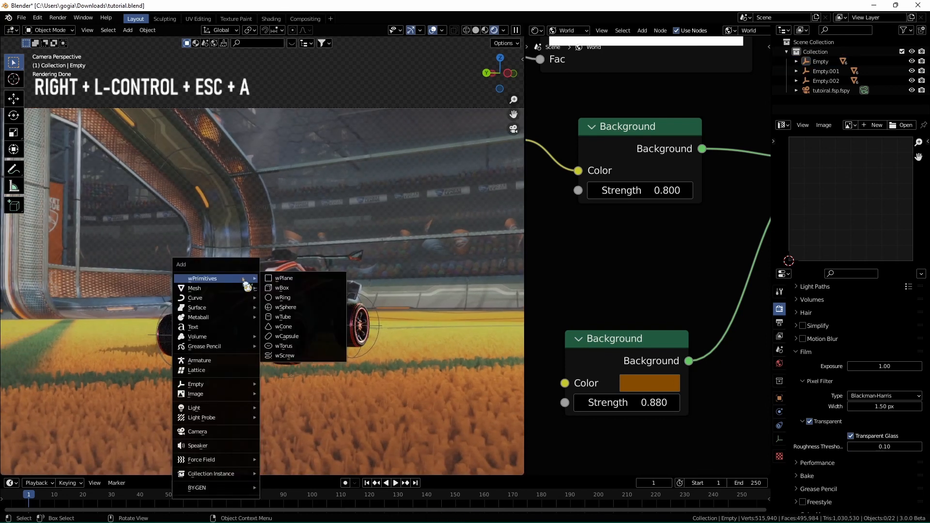
{"action": "mouse_move", "coordinate": [242, 289]}
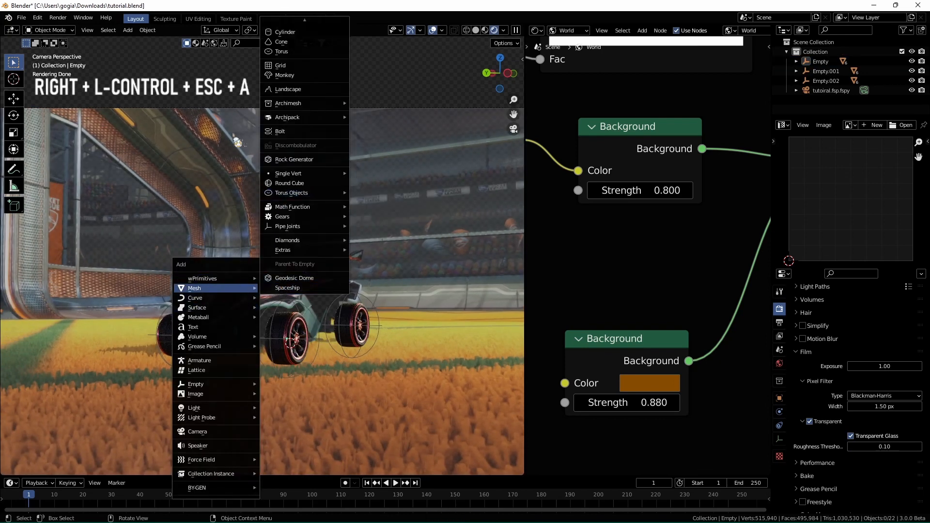
{"action": "key", "text": "shift+a"}
{"action": "mouse_move", "coordinate": [238, 146]}
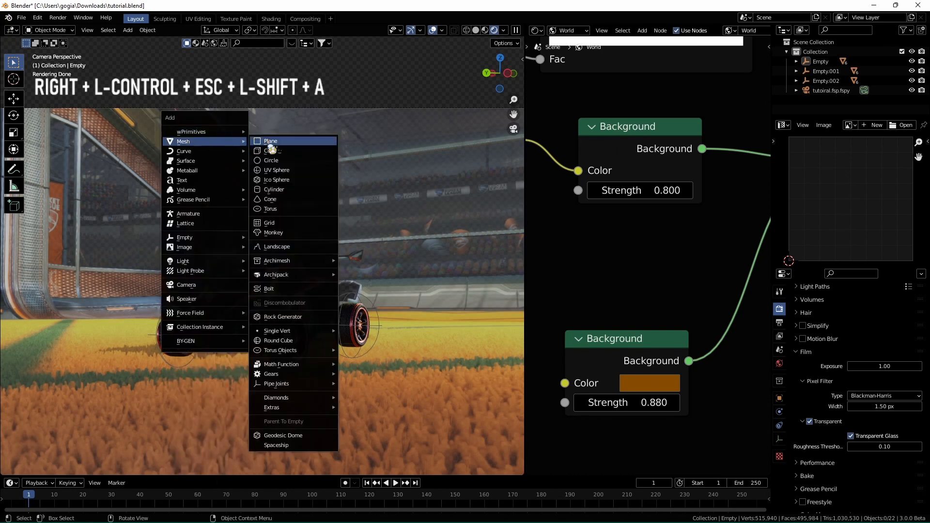
{"action": "left_click", "coordinate": [272, 142]}
Raise the plane along the Z axis above the wheels and scale it down to roughly the car's footprint
{"action": "scroll", "coordinate": [305, 189], "scroll_direction": "down", "scroll_amount": 3}
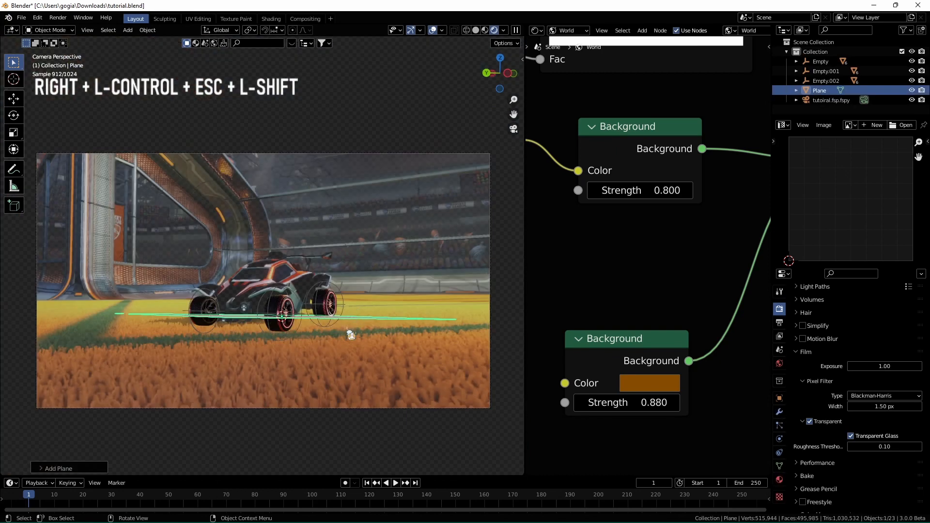
{"action": "key", "text": "g"}
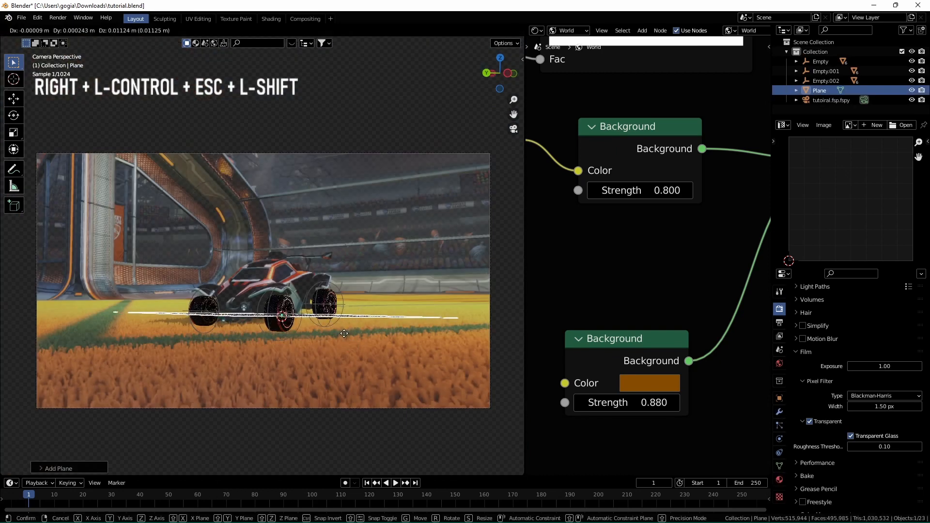
{"action": "key", "text": "z"}
{"action": "left_click", "coordinate": [337, 180]}
{"action": "key", "text": "KP_0"}
{"action": "scroll", "coordinate": [388, 145], "scroll_direction": "up", "scroll_amount": 3}
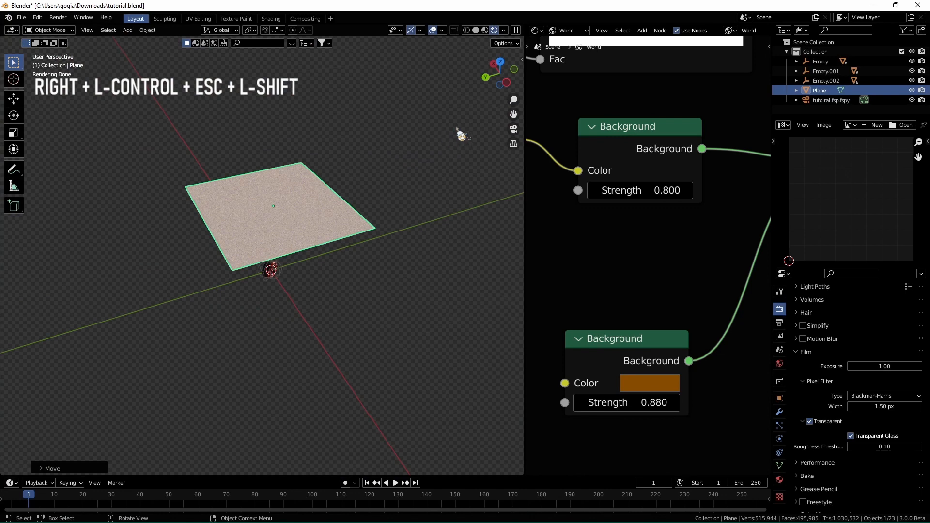
{"action": "key", "text": "s"}
{"action": "left_click", "coordinate": [312, 168]}
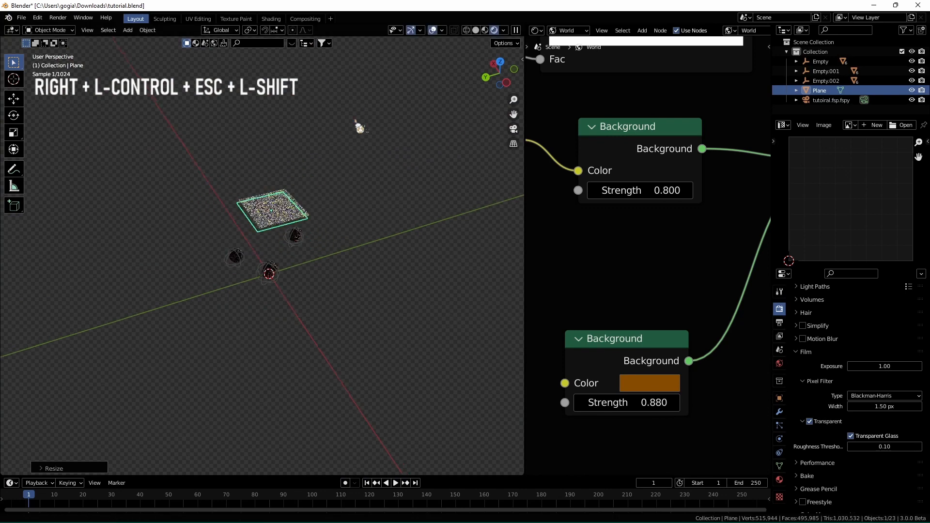
{"action": "scroll", "coordinate": [342, 160], "scroll_direction": "up", "scroll_amount": 5}
{"action": "middle_click_drag", "start_coordinate": [333, 178], "coordinate": [422, 101], "text": "shift"}
{"action": "key", "text": "s"}
{"action": "key", "text": "Escape"}
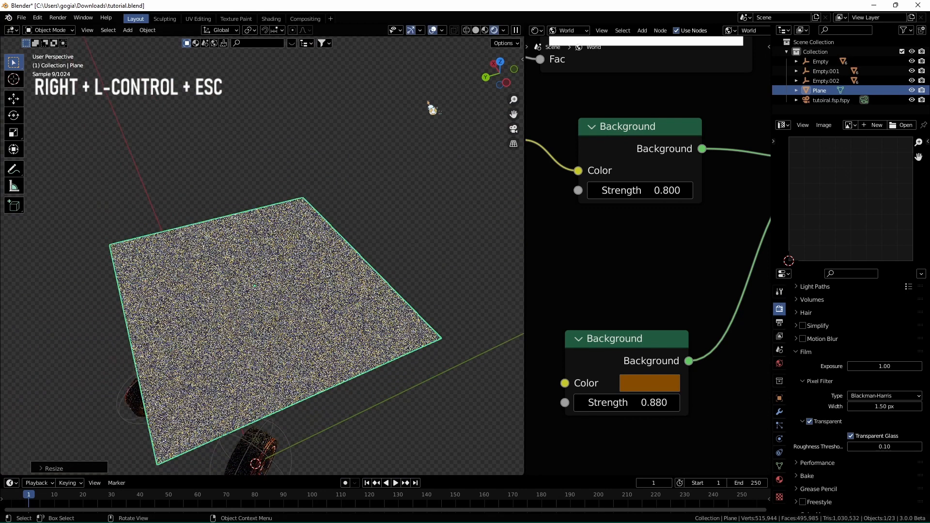
Switch the shader editor from World to Object and create a new material for the plane
{"action": "left_click", "coordinate": [565, 30]}
{"action": "left_click", "coordinate": [571, 42]}
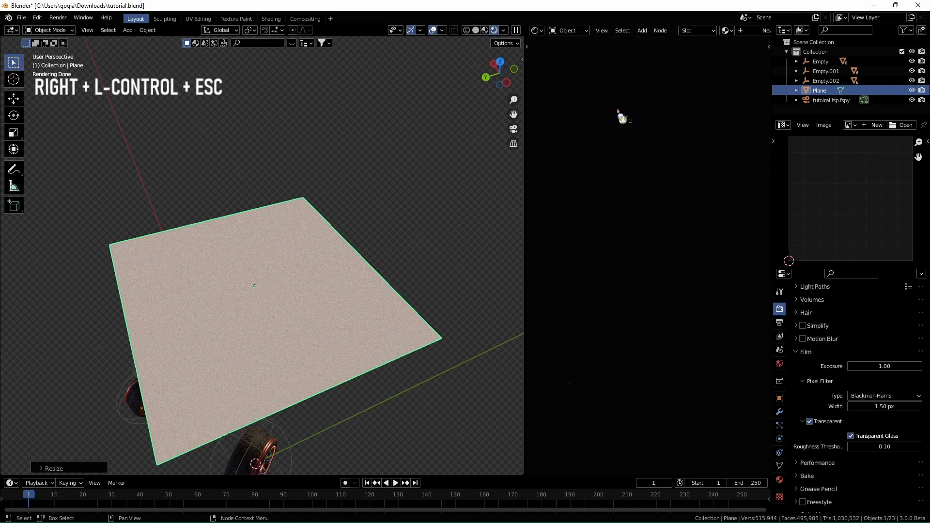
{"action": "left_click", "coordinate": [751, 31]}
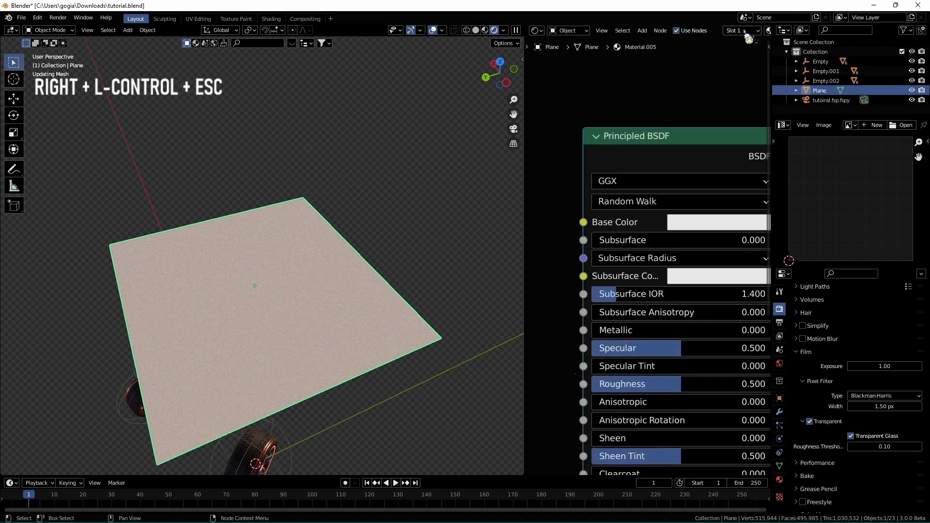
Make room before the Material Output and insert a Mix Shader on the Principled BSDF's link, feeding its second shader input
{"action": "middle_click_drag", "start_coordinate": [421, 219], "coordinate": [434, 213]}
{"action": "scroll", "coordinate": [659, 196], "scroll_direction": "down", "scroll_amount": 6}
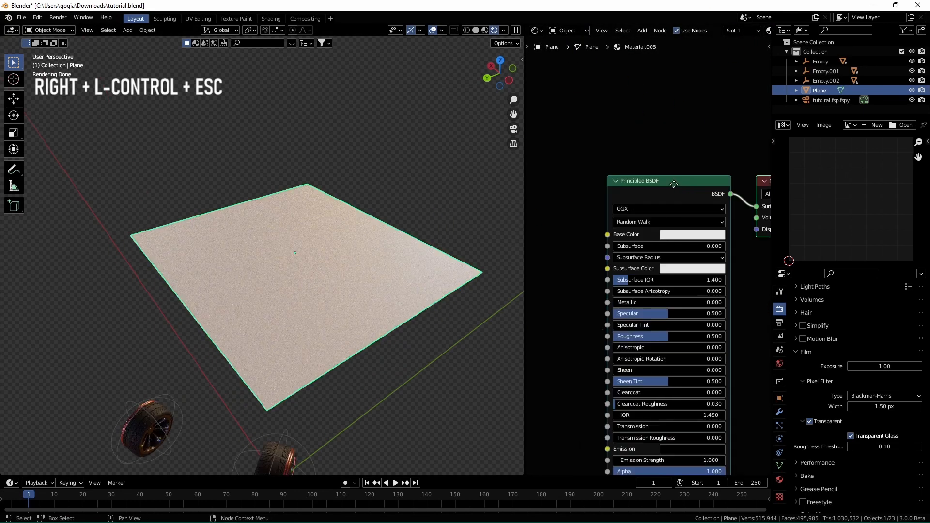
{"action": "middle_click_drag", "start_coordinate": [680, 181], "coordinate": [555, 200]}
{"action": "left_click_drag", "start_coordinate": [662, 204], "coordinate": [714, 206]}
{"action": "left_click", "coordinate": [603, 209]}
{"action": "left_click", "coordinate": [590, 165]}
{"action": "key", "text": "shift+a"}
{"action": "left_click", "coordinate": [590, 166]}
{"action": "type", "text": "m"}
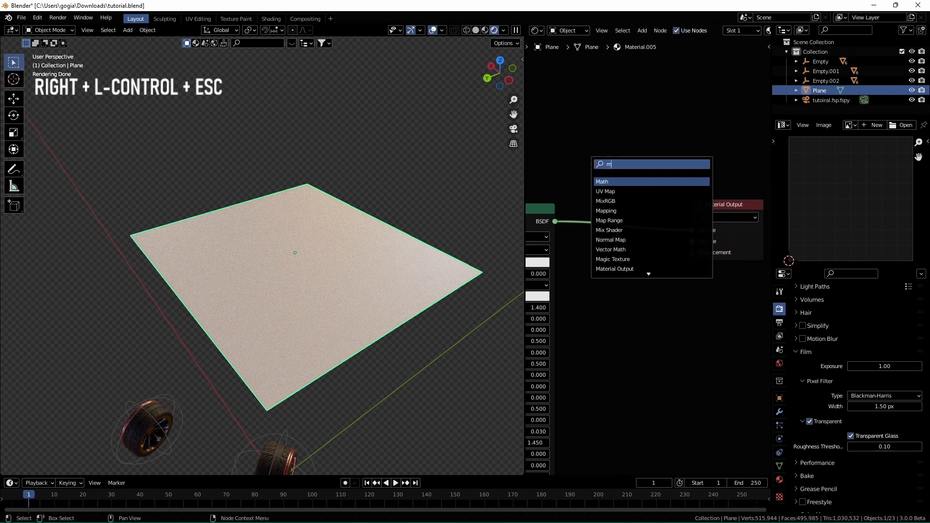
{"action": "type", "text": "ix"}
{"action": "left_click", "coordinate": [609, 192]}
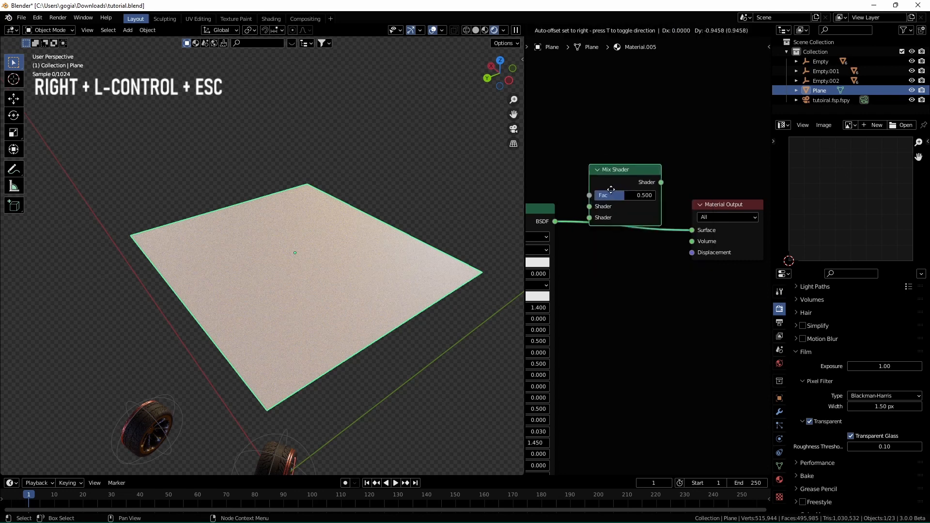
{"action": "left_click", "coordinate": [625, 215]}
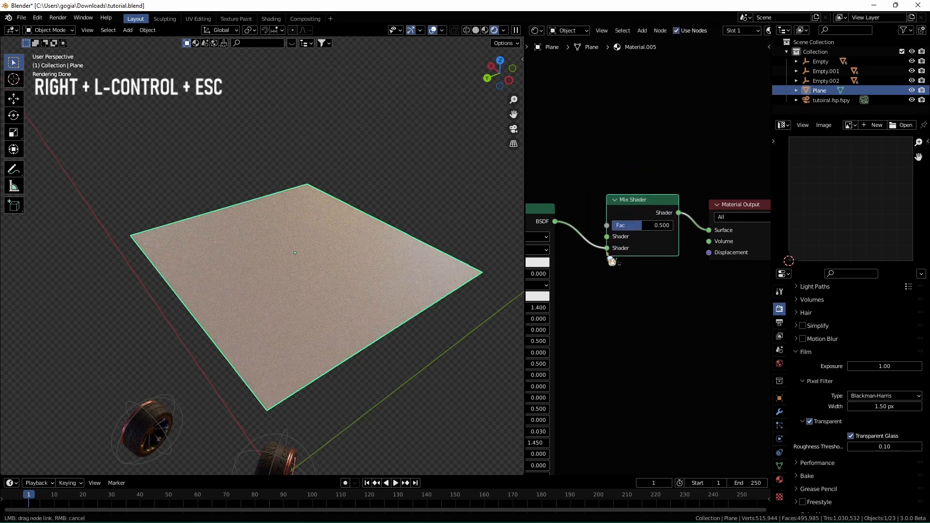
Add a Transparent BSDF, connect it to the Mix Shader's first shader input and place it above the Principled BSDF
{"action": "middle_click_drag", "start_coordinate": [573, 131], "coordinate": [606, 176]}
{"action": "key", "text": "shift+a"}
{"action": "left_click", "coordinate": [583, 147]}
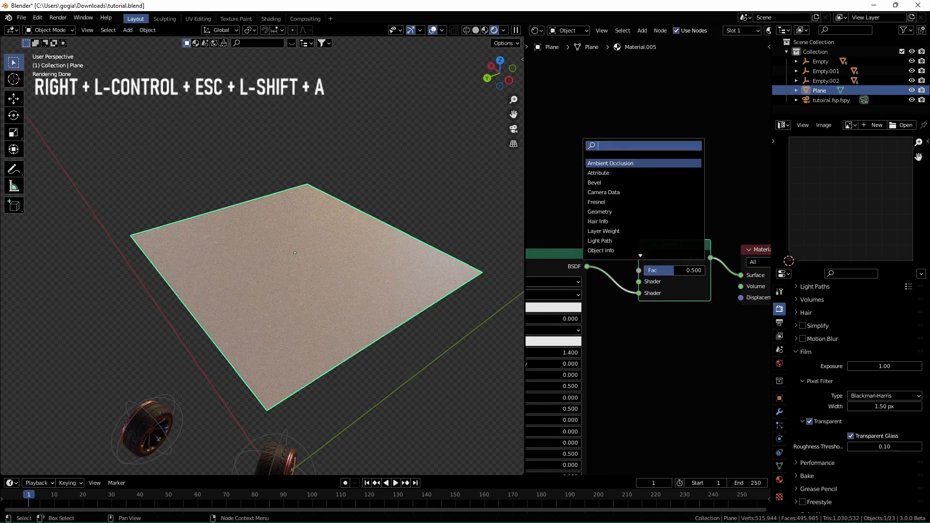
{"action": "type", "text": "tra"}
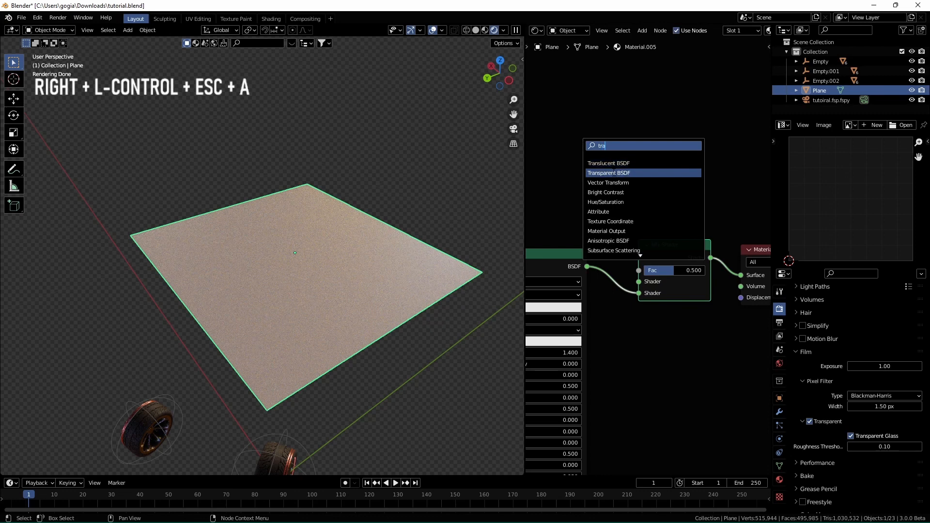
{"action": "left_click", "coordinate": [609, 173]}
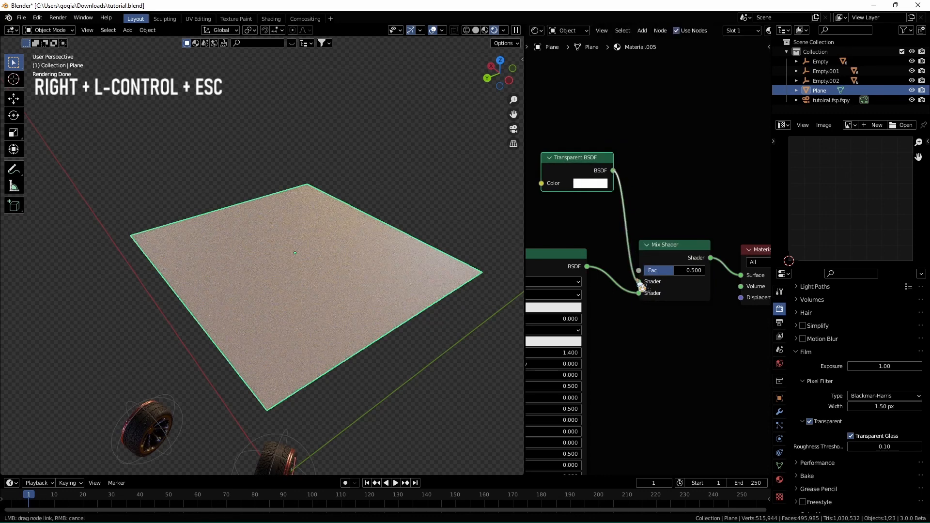
{"action": "left_click_drag", "start_coordinate": [642, 287], "coordinate": [640, 282]}
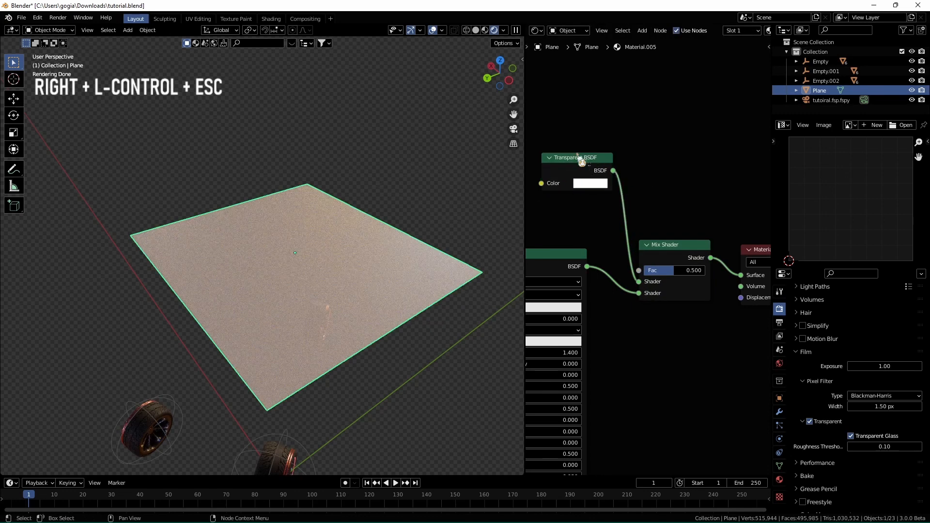
{"action": "left_click_drag", "start_coordinate": [577, 155], "coordinate": [640, 190]}
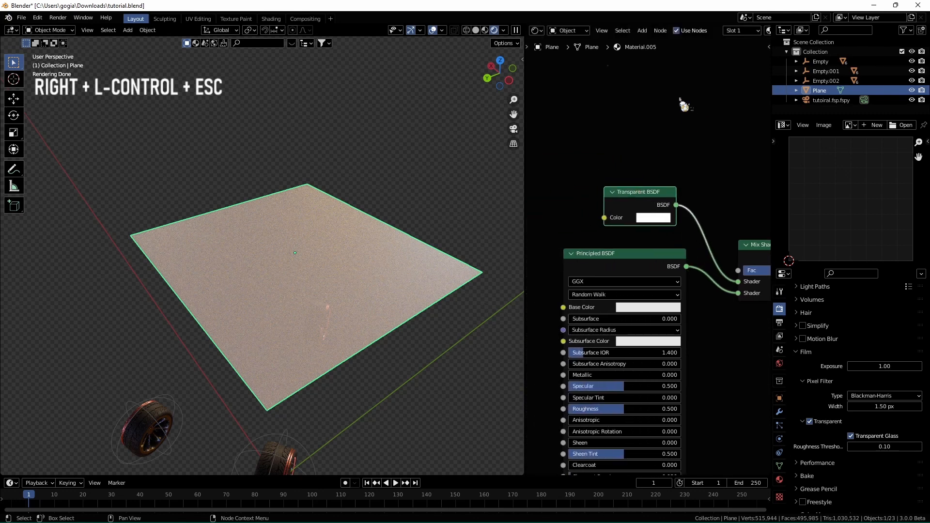
Add a Gradient Texture above the shaders and connect its Fac output to the Mix Shader's Fac input
{"action": "left_click", "coordinate": [678, 99]}
{"action": "key", "text": "shift+a"}
{"action": "left_click", "coordinate": [665, 96]}
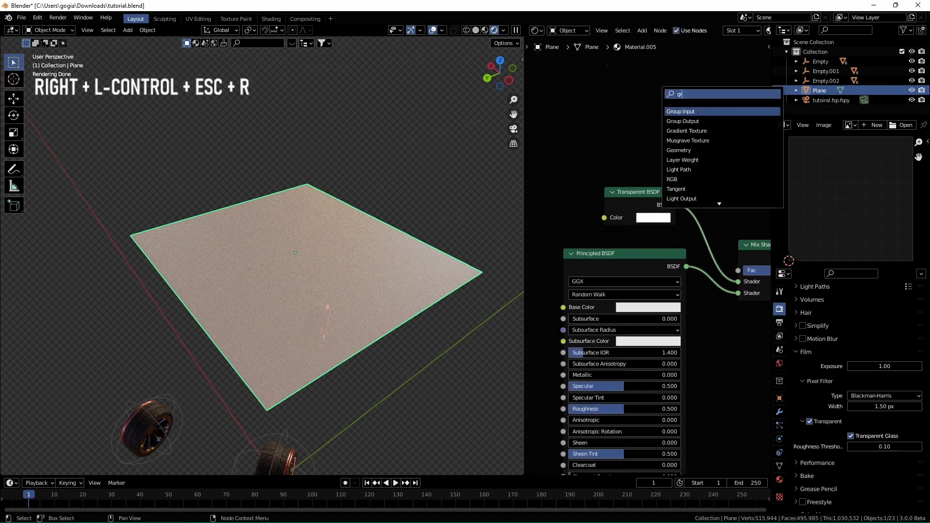
{"action": "left_click", "coordinate": [679, 111]}
{"action": "left_click", "coordinate": [568, 102]}
{"action": "middle_click_drag", "start_coordinate": [653, 104], "coordinate": [606, 115]}
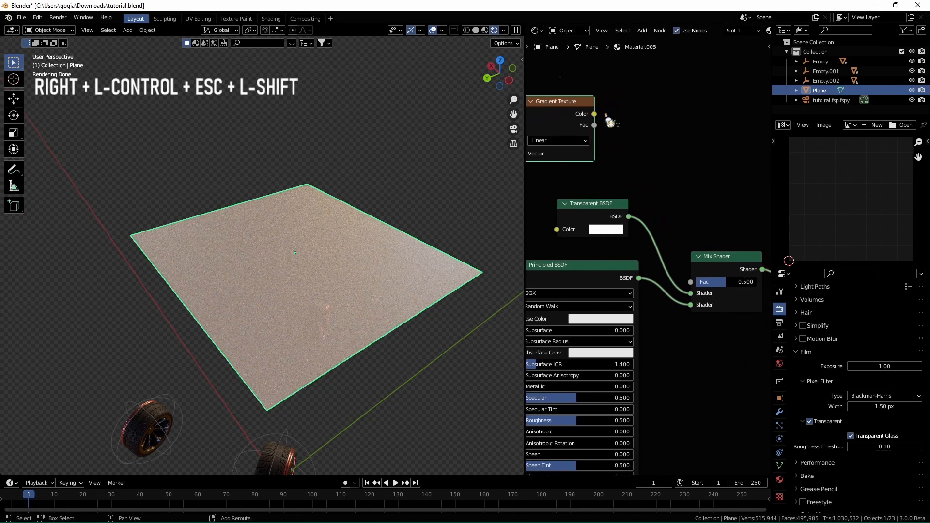
{"action": "left_click_drag", "start_coordinate": [596, 126], "coordinate": [694, 244]}
{"action": "left_click_drag", "start_coordinate": [696, 284], "coordinate": [691, 282]}
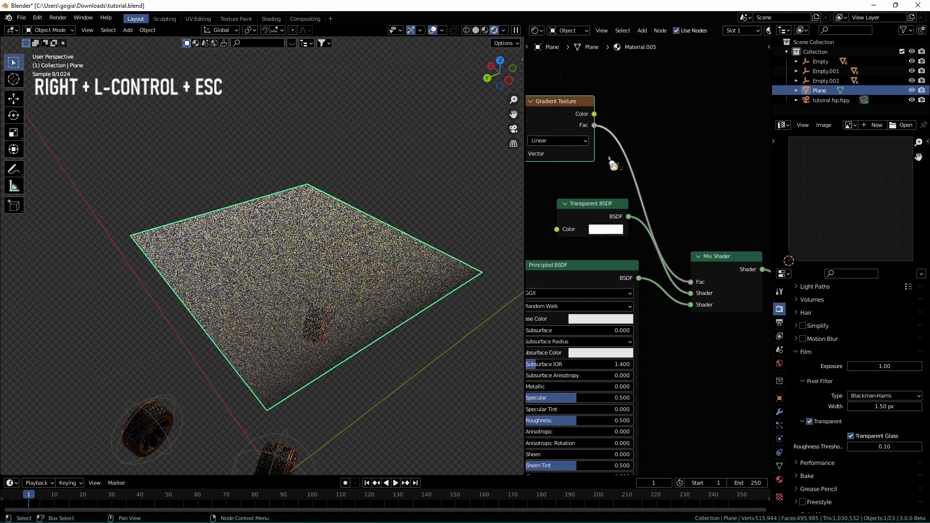
Reposition the Gradient Texture node and set its gradient type to Spherical
{"action": "middle_click_drag", "start_coordinate": [559, 152], "coordinate": [635, 145]}
{"action": "left_click", "coordinate": [634, 136]}
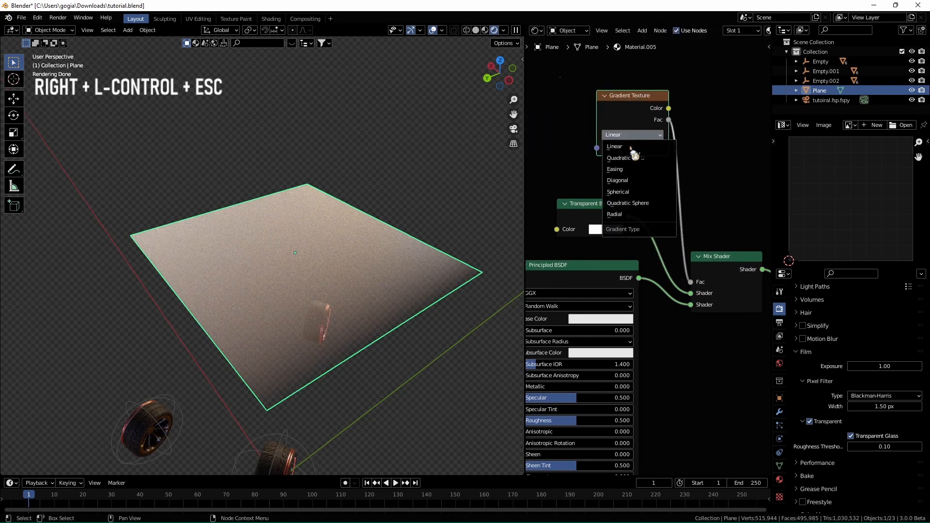
{"action": "left_click", "coordinate": [640, 193]}
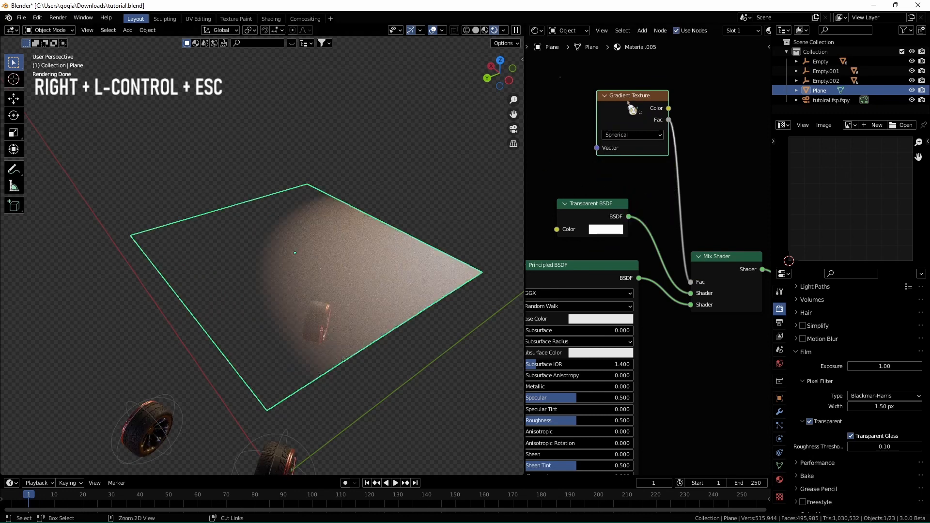
Add Texture Coordinate and Mapping nodes to the Gradient Texture and feed the Mapping from the Object output
{"action": "key", "text": "ctrl+t"}
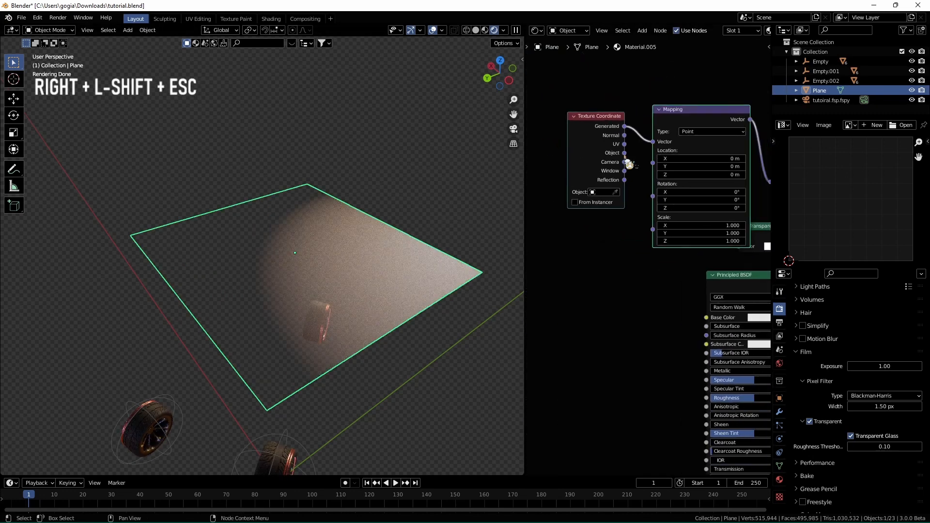
{"action": "left_click_drag", "start_coordinate": [661, 135], "coordinate": [661, 140]}
{"action": "scroll", "coordinate": [657, 131], "scroll_direction": "down", "scroll_amount": 2}
{"action": "middle_click_drag", "start_coordinate": [657, 132], "coordinate": [610, 131]}
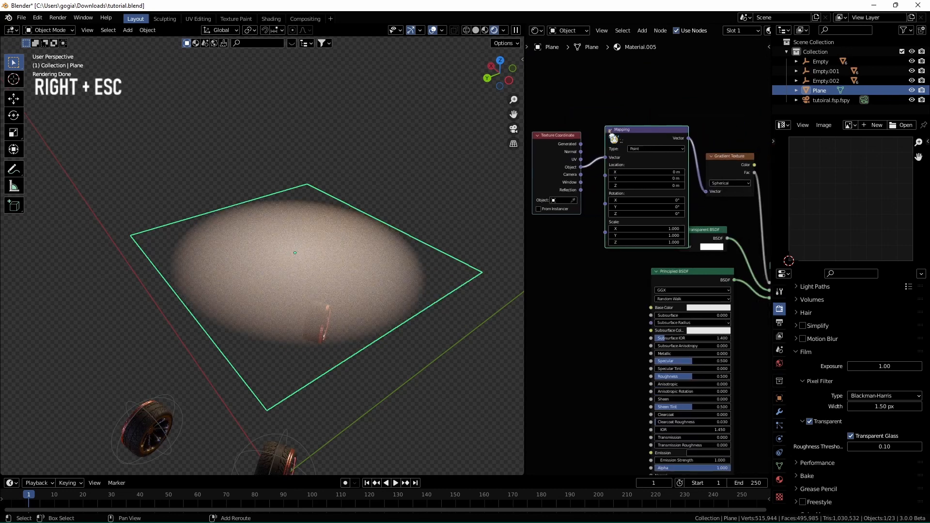
Move the Texture Coordinate, Mapping and Gradient Texture nodes together, clear of the Transparent BSDF node
{"action": "left_click", "coordinate": [618, 131], "text": "shift"}
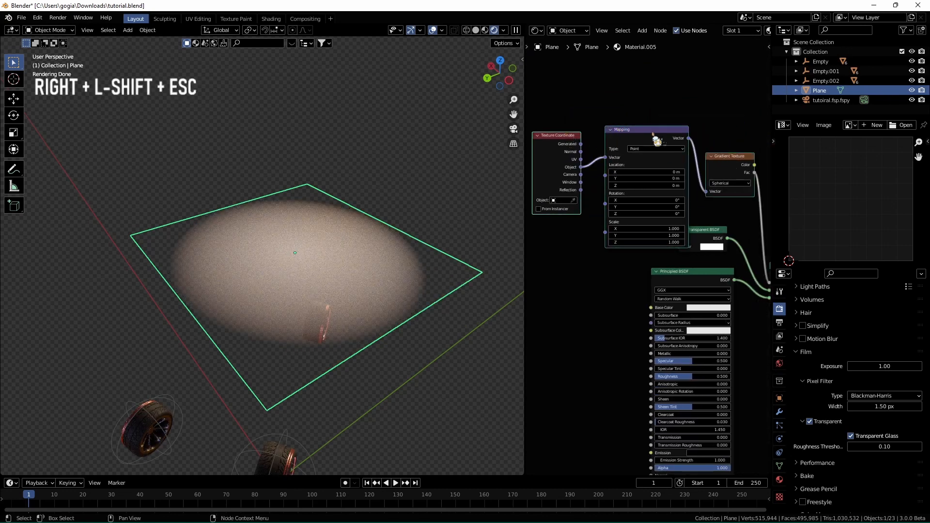
{"action": "key", "text": "g"}
{"action": "left_click", "coordinate": [611, 130]}
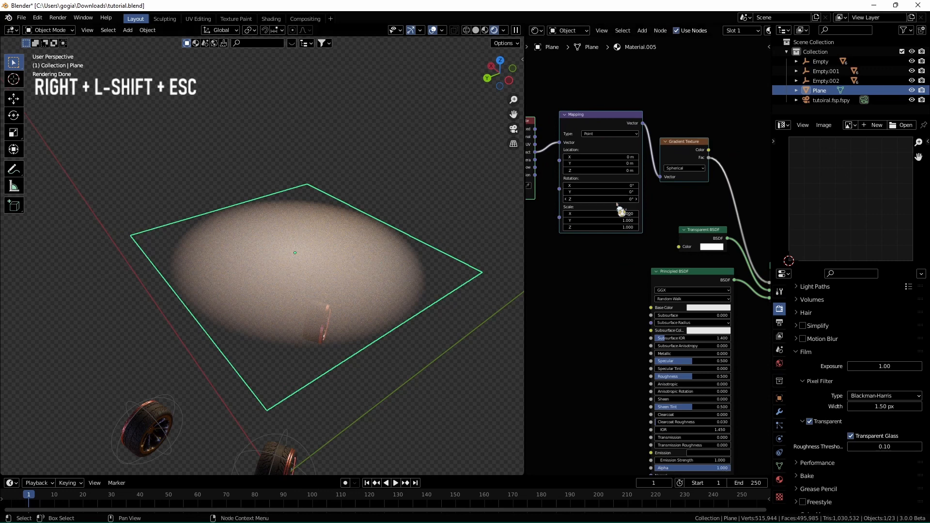
{"action": "middle_click_drag", "start_coordinate": [675, 98], "coordinate": [577, 119]}
{"action": "left_click", "coordinate": [618, 125]}
Set the Principled BSDF's Base Color to black and its Metallic to 1.000
{"action": "scroll", "coordinate": [607, 310], "scroll_direction": "up", "scroll_amount": 4}
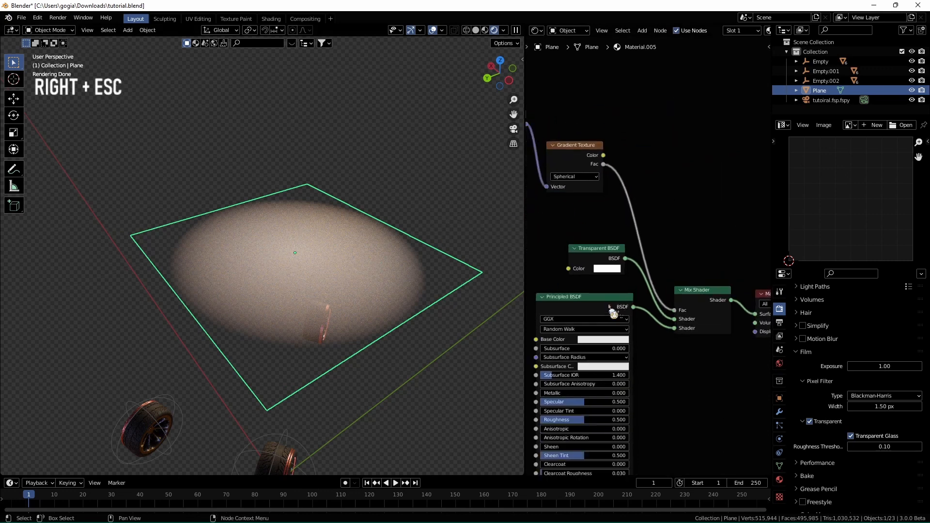
{"action": "middle_click_drag", "start_coordinate": [591, 335], "coordinate": [650, 224], "text": "shift"}
{"action": "scroll", "coordinate": [660, 237], "scroll_direction": "up", "scroll_amount": 3}
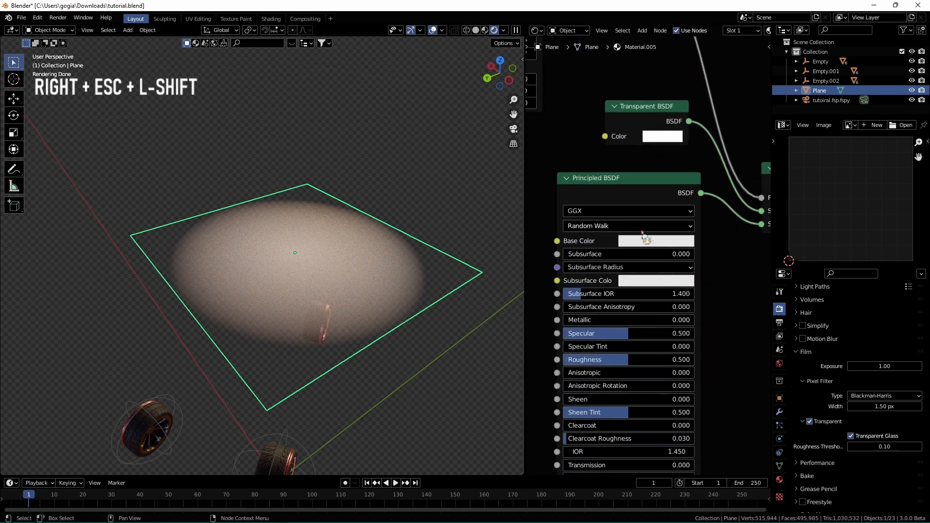
{"action": "left_click", "coordinate": [651, 241]}
{"action": "left_click_drag", "start_coordinate": [722, 143], "coordinate": [721, 165]}
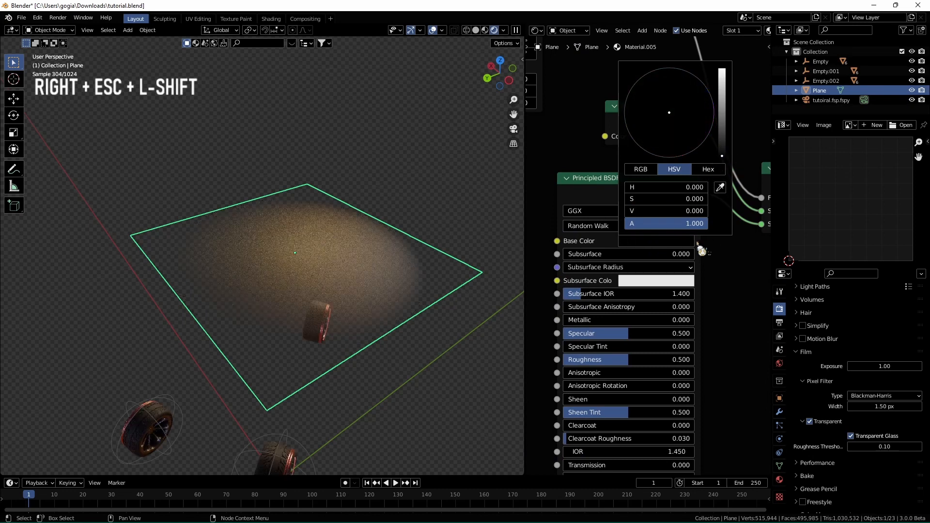
{"action": "left_click_drag", "start_coordinate": [602, 322], "coordinate": [694, 322]}
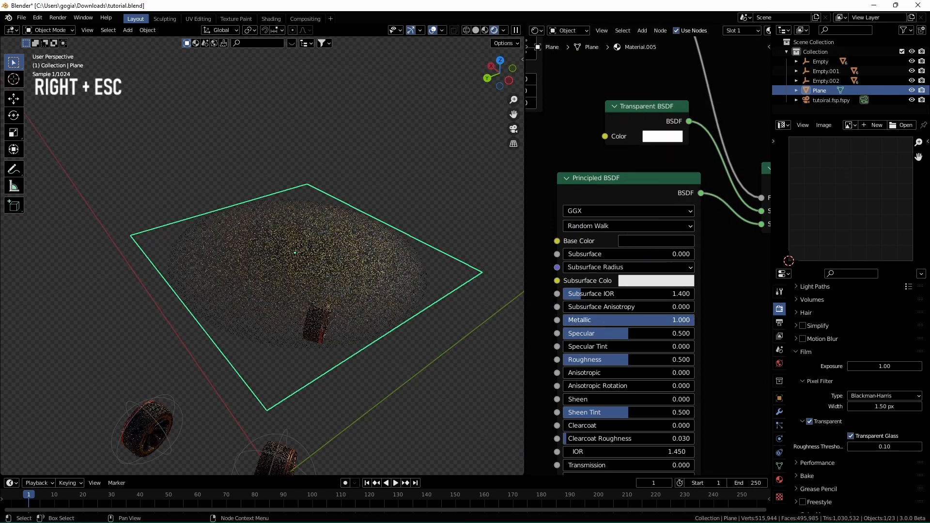
Set the plane's Principled BSDF Roughness to 1.000
{"action": "middle_click_drag", "start_coordinate": [662, 371], "coordinate": [667, 320]}
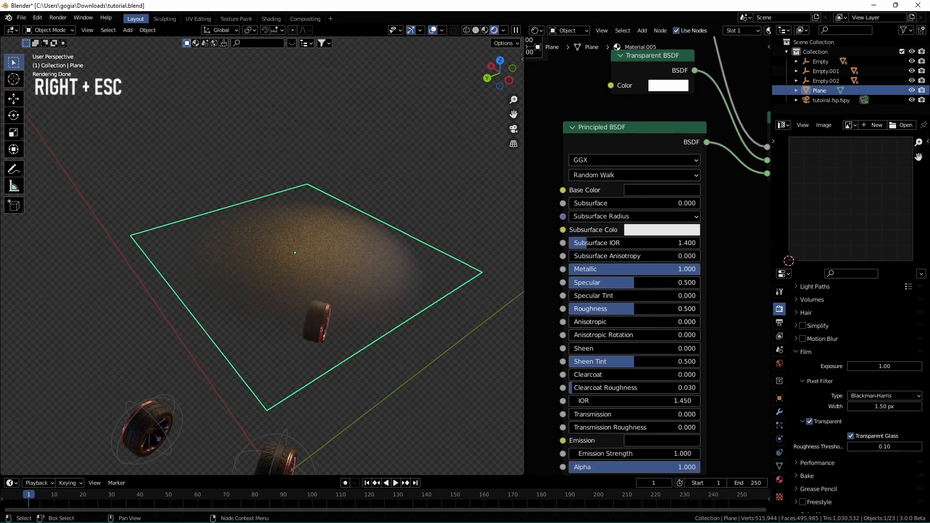
{"action": "left_click_drag", "start_coordinate": [669, 308], "coordinate": [700, 310]}
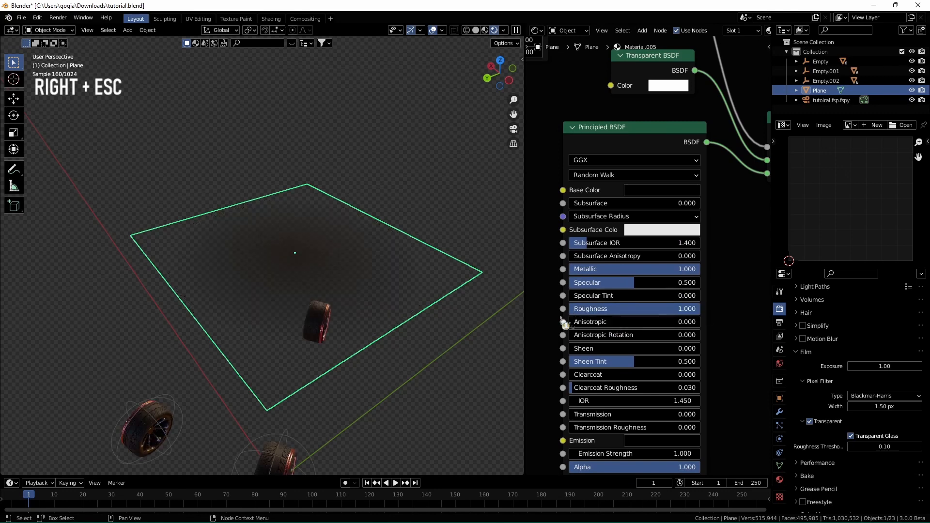
{"action": "middle_click_drag", "start_coordinate": [630, 310], "coordinate": [622, 348]}
{"action": "middle_click_drag", "start_coordinate": [271, 228], "coordinate": [415, 245]}
Add a ColorRamp node on the link between the Gradient Texture's Fac output and the Mix Shader's Fac input
{"action": "middle_click_drag", "start_coordinate": [644, 154], "coordinate": [528, 269]}
{"action": "mouse_move", "coordinate": [690, 206]}
{"action": "middle_mouse_down"}
{"action": "mouse_move", "coordinate": [717, 240]}
{"action": "mouse_move", "coordinate": [693, 214]}
{"action": "middle_mouse_up"}
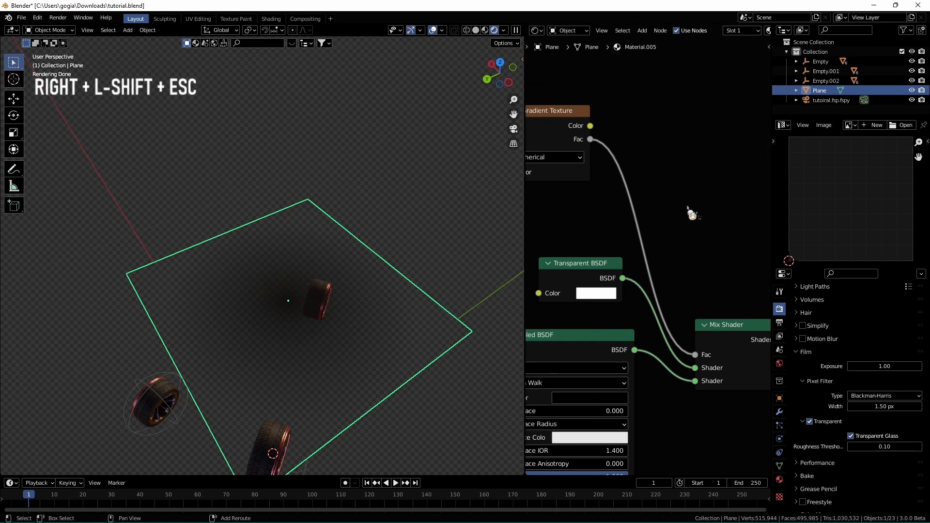
{"action": "key", "text": "shift+a"}
{"action": "left_click", "coordinate": [688, 194]}
{"action": "type", "text": "c"}
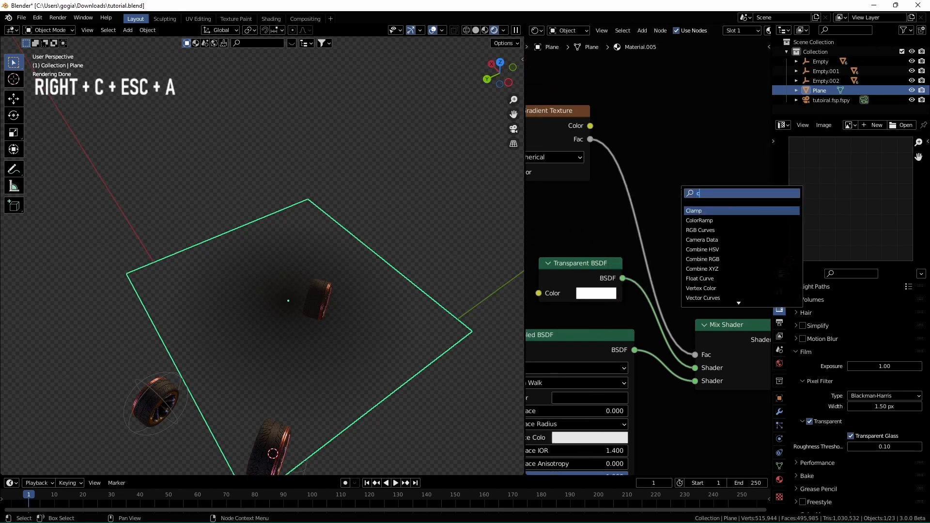
{"action": "type", "text": "ol"}
{"action": "left_click", "coordinate": [707, 210]}
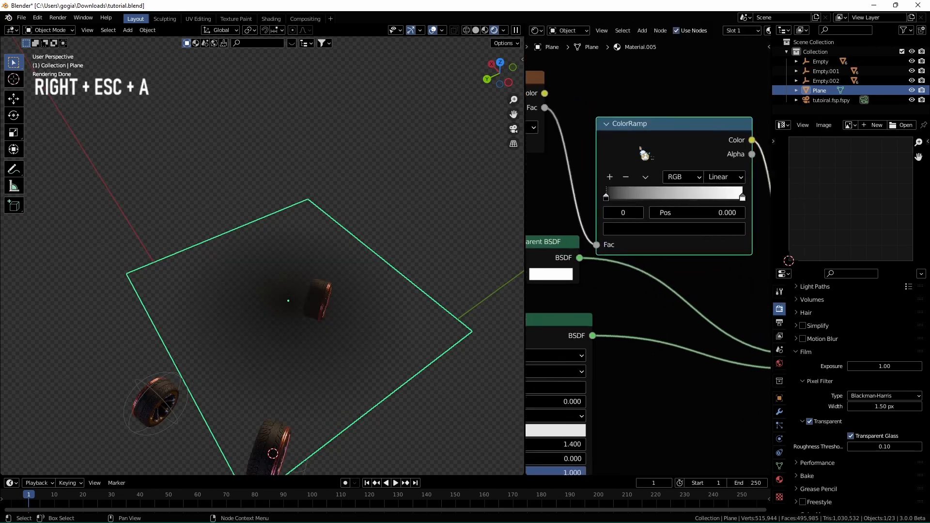
Set the ColorRamp's interpolation to B-Spline and its white stop to position 0.195
{"action": "left_click", "coordinate": [624, 179]}
{"action": "left_click_drag", "start_coordinate": [731, 177], "coordinate": [630, 179]}
{"action": "left_click", "coordinate": [737, 150]}
{"action": "left_click", "coordinate": [749, 214]}
Lower the black plane by about 0.8 m so it sits closer above the wheels
{"action": "middle_click_drag", "start_coordinate": [283, 221], "coordinate": [415, 153]}
{"action": "scroll", "coordinate": [397, 174], "scroll_direction": "down", "scroll_amount": 3}
{"action": "scroll", "coordinate": [415, 152], "scroll_direction": "down", "scroll_amount": 2}
{"action": "key", "text": "g"}
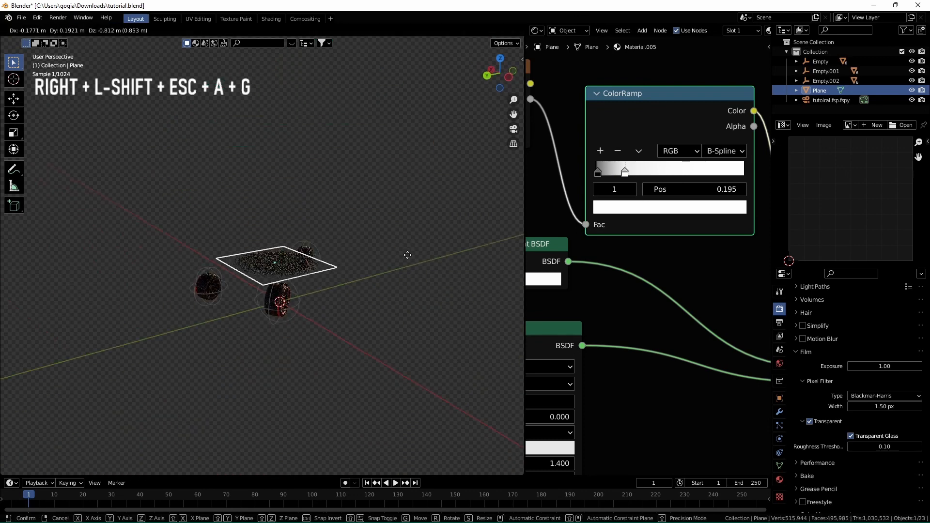
{"action": "left_click", "coordinate": [393, 266]}
Rotate the plane freehand around the Z axis above the wheels
{"action": "scroll", "coordinate": [402, 248], "scroll_direction": "up", "scroll_amount": 3}
{"action": "middle_click_drag", "start_coordinate": [393, 265], "coordinate": [400, 286]}
{"action": "scroll", "coordinate": [412, 281], "scroll_direction": "down", "scroll_amount": 2}
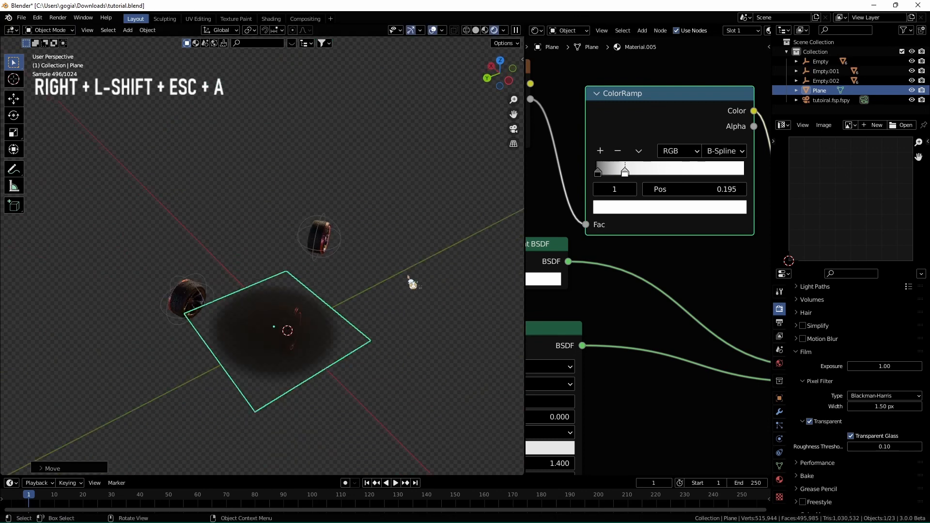
{"action": "key", "text": "r"}
{"action": "key", "text": "z"}
{"action": "left_click", "coordinate": [383, 121]}
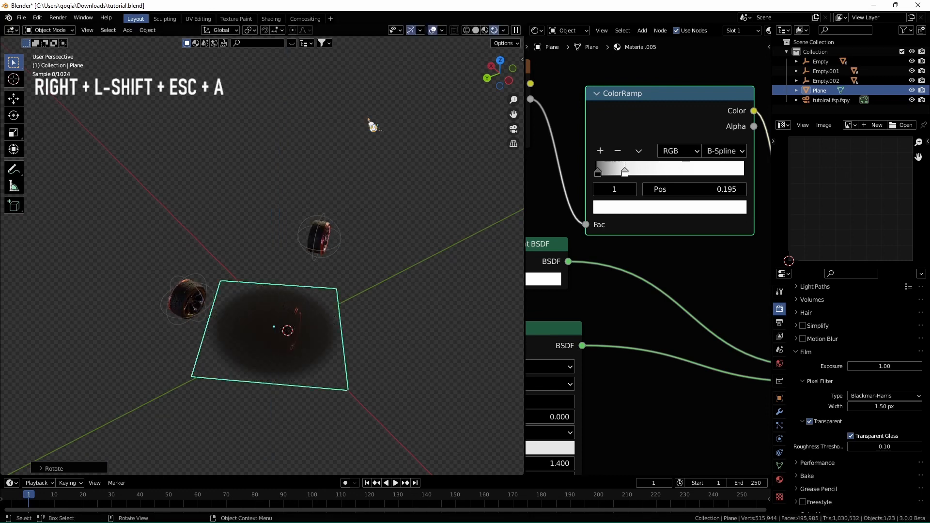
Tilt the plane by about 30 degrees in a near side-on view of the wheels
{"action": "middle_click_drag", "start_coordinate": [376, 125], "coordinate": [426, 280]}
{"action": "key", "text": "z"}
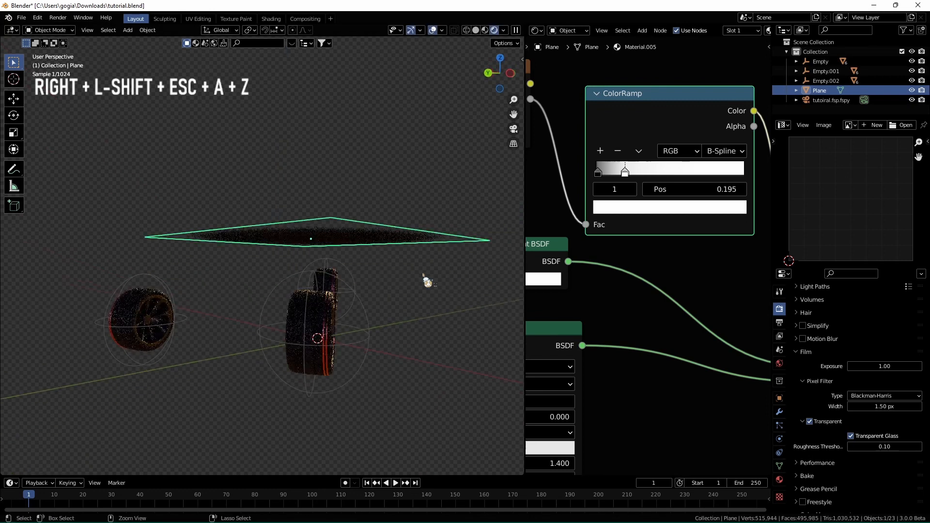
{"action": "key", "text": "r"}
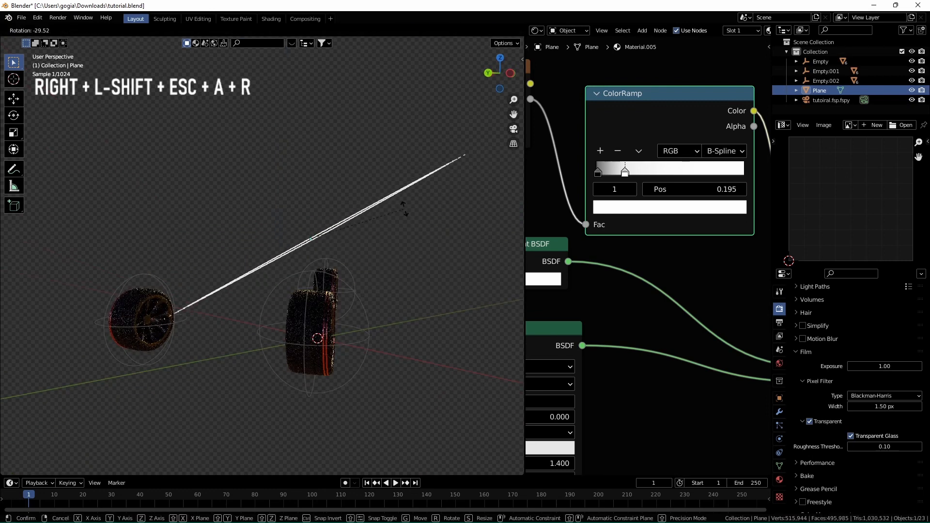
{"action": "left_click", "coordinate": [405, 209]}
Reposition the tilted plane above the wheels and scale it up slightly
{"action": "key", "text": "g"}
{"action": "left_click", "coordinate": [397, 230]}
{"action": "key", "text": "s"}
{"action": "left_click", "coordinate": [434, 228]}
{"action": "middle_click_drag", "start_coordinate": [456, 236], "coordinate": [347, 201]}
{"action": "key", "text": "g"}
{"action": "left_click", "coordinate": [401, 257]}
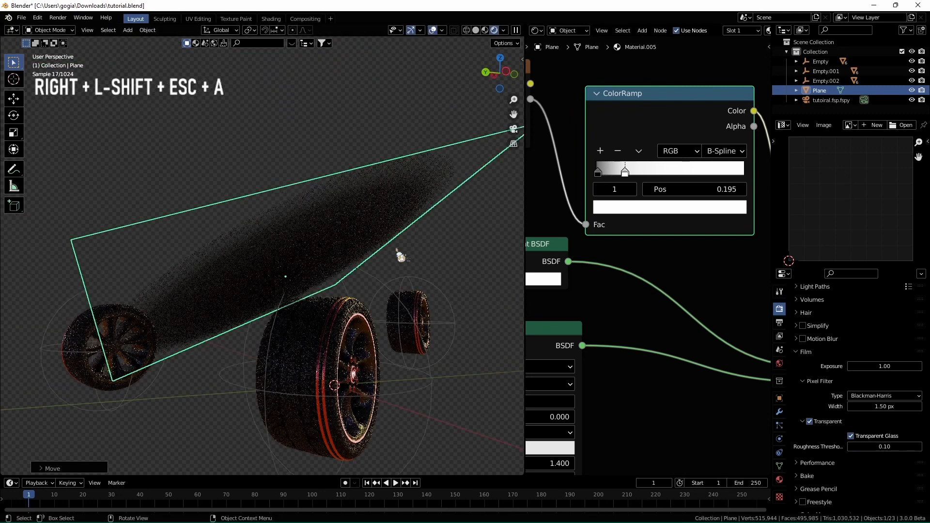
Shift the plane over the wheel at the 3D cursor and enlarge it a little more
{"action": "middle_click_drag", "start_coordinate": [401, 257], "coordinate": [363, 242]}
{"action": "key", "text": "g"}
{"action": "left_click", "coordinate": [266, 287]}
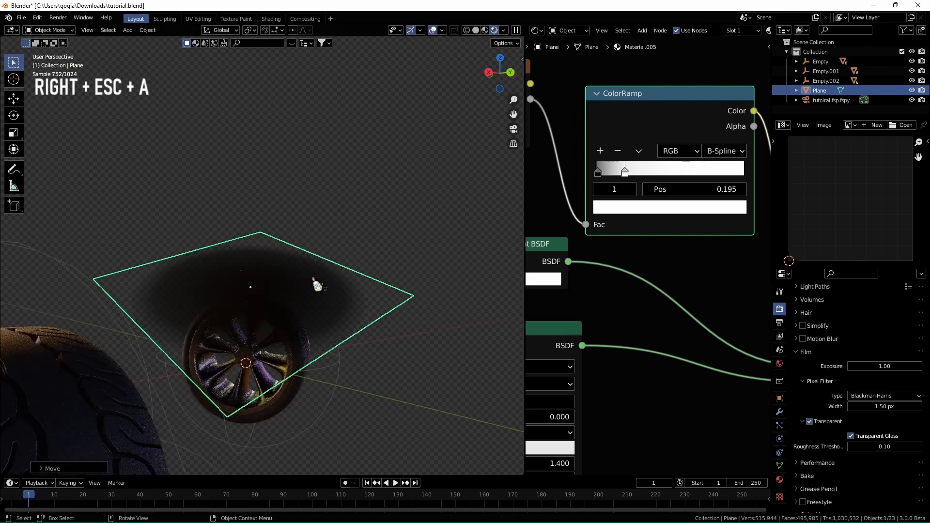
{"action": "key", "text": "s"}
{"action": "left_click", "coordinate": [339, 275]}
Refine the enlarged plane's position above the wheel with two freehand moves from another angle
{"action": "middle_click_drag", "start_coordinate": [338, 275], "coordinate": [160, 143]}
{"action": "key", "text": "g"}
{"action": "left_click", "coordinate": [325, 269]}
{"action": "key", "text": "g"}
{"action": "left_click", "coordinate": [276, 278]}
Compare the lighting on the closest wheel in camera view with the plane hidden and shown
{"action": "key", "text": "KP_0"}
{"action": "scroll", "coordinate": [301, 281], "scroll_direction": "up", "scroll_amount": 18}
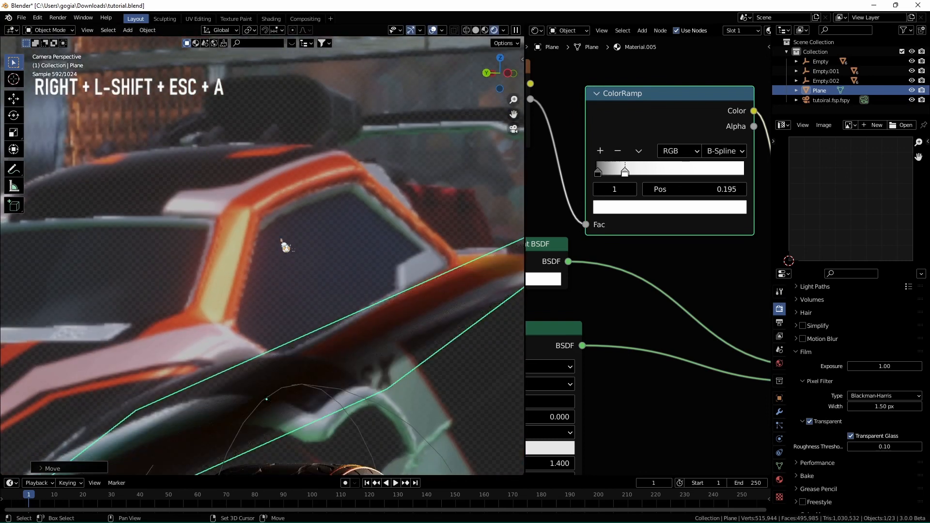
{"action": "middle_click_drag", "start_coordinate": [285, 245], "coordinate": [275, 84], "text": "shift"}
{"action": "middle_click_drag", "start_coordinate": [301, 286], "coordinate": [284, 201], "text": "shift"}
{"action": "key", "text": "h"}
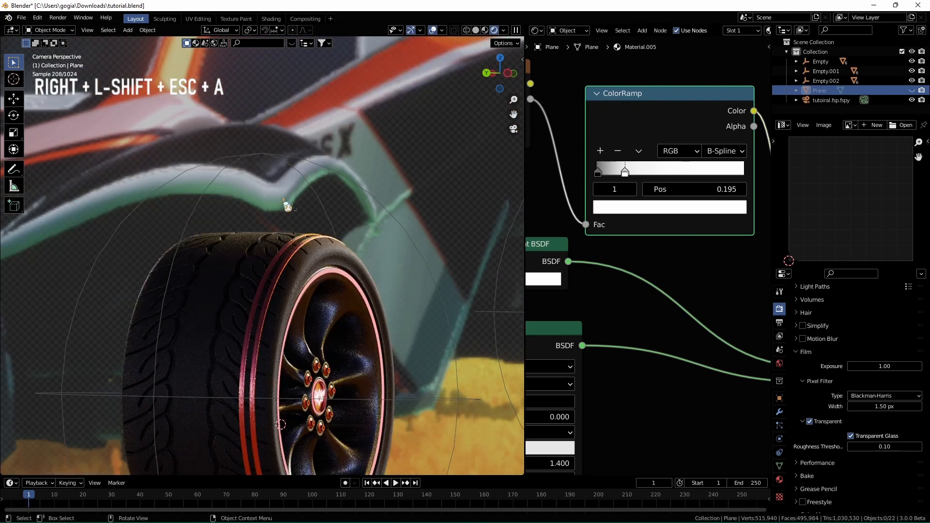
{"action": "key", "text": "alt+h"}
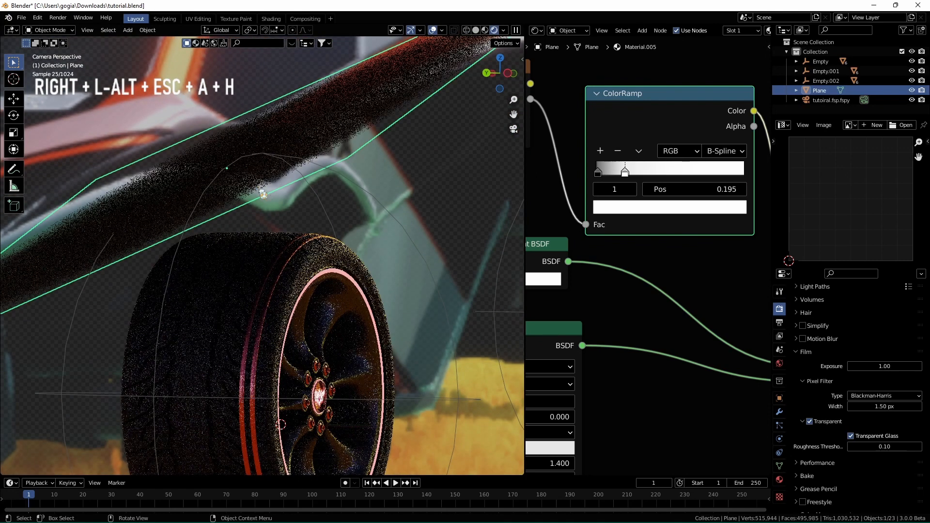
Nudge the plane slightly above the tyre in camera view
{"action": "key", "text": "g"}
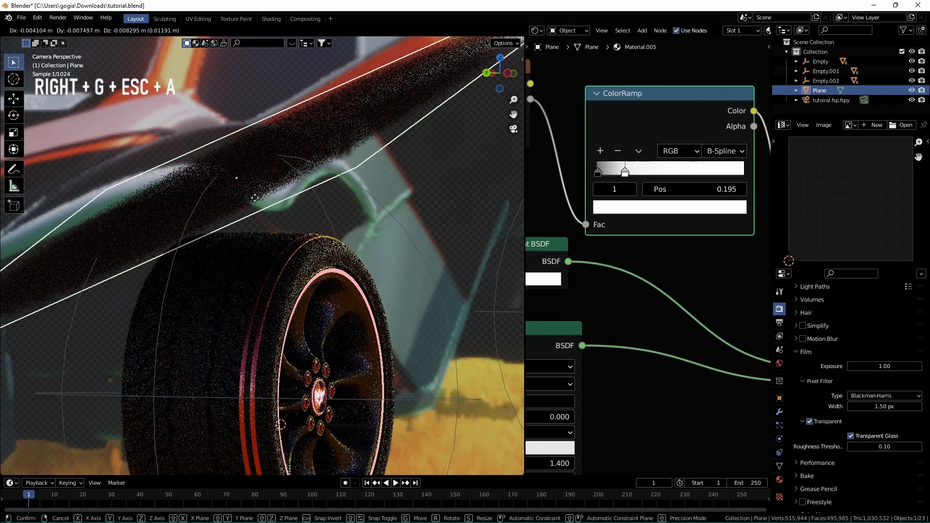
Reposition and rotate the dark shadow plane so it covers the area above the near front wheel in camera view
{"action": "left_click", "coordinate": [325, 189]}
{"action": "mouse_move", "coordinate": [318, 195]}
{"action": "middle_mouse_down"}
{"action": "mouse_move", "coordinate": [305, 266]}
{"action": "mouse_move", "coordinate": [323, 249]}
{"action": "mouse_move", "coordinate": [321, 201]}
{"action": "mouse_move", "coordinate": [332, 209]}
{"action": "mouse_move", "coordinate": [305, 211]}
{"action": "mouse_move", "coordinate": [333, 197]}
{"action": "middle_mouse_up"}
{"action": "key", "text": "r"}
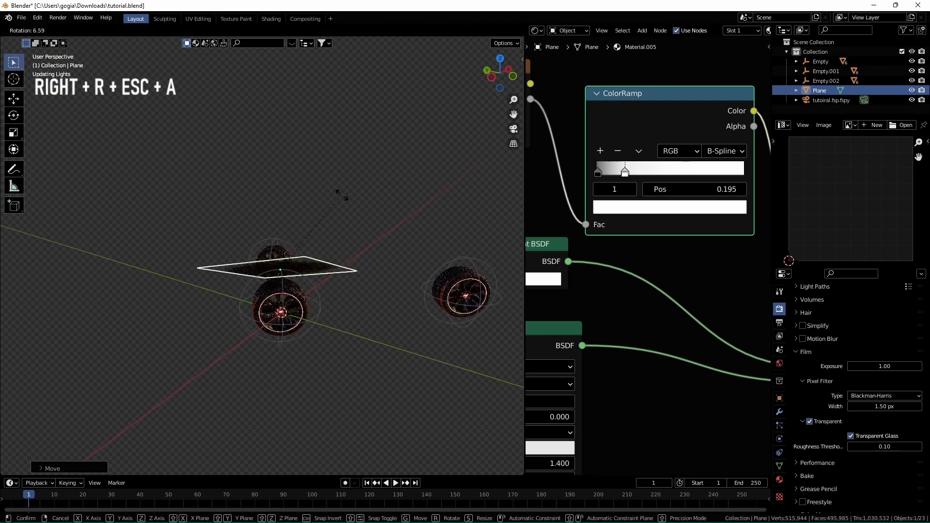
{"action": "left_click", "coordinate": [347, 201]}
{"action": "key", "text": "KP_0"}
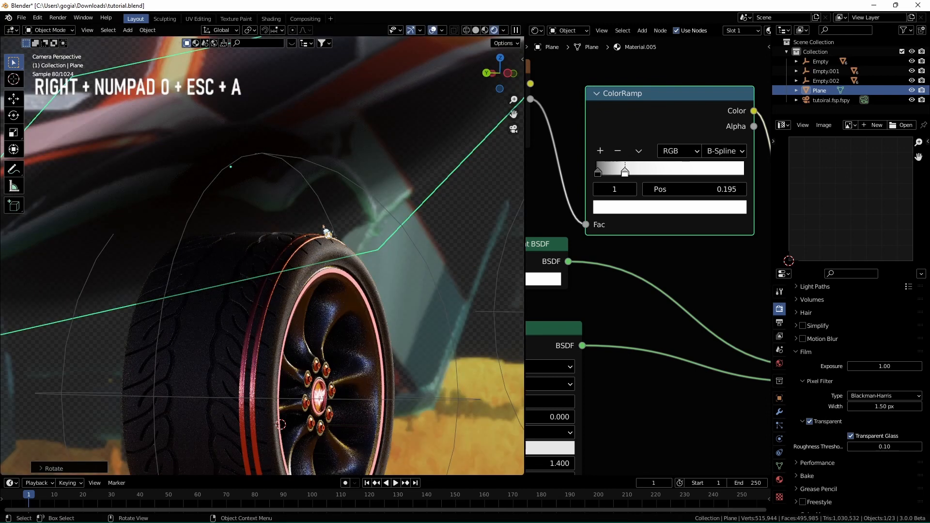
{"action": "key", "text": "r"}
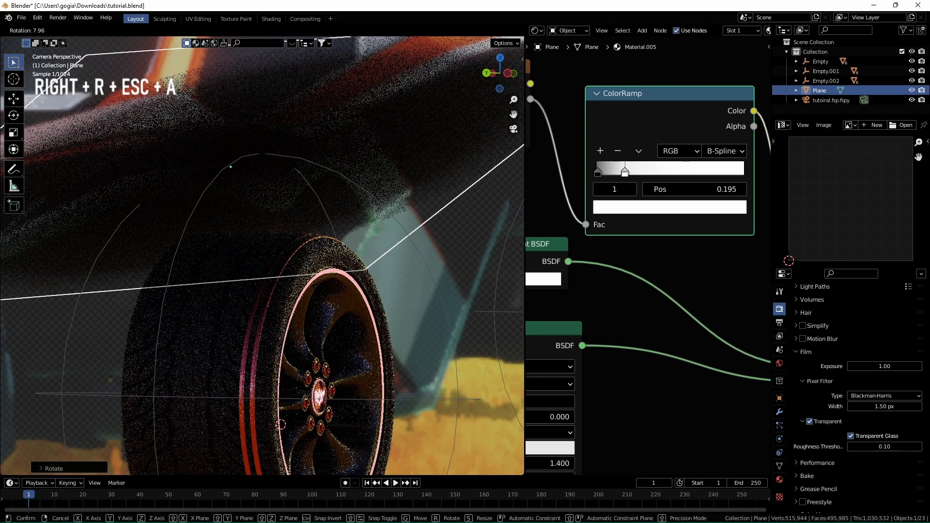
{"action": "left_click", "coordinate": [395, 154]}
{"action": "scroll", "coordinate": [385, 186], "scroll_direction": "down", "scroll_amount": 4}
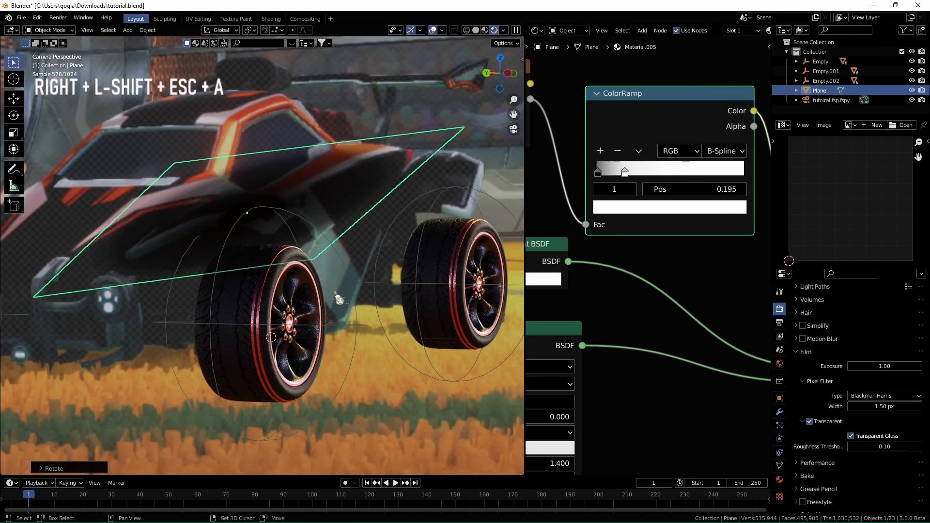
{"action": "middle_click_drag", "start_coordinate": [345, 268], "coordinate": [382, 280], "text": "shift"}
{"action": "scroll", "coordinate": [383, 284], "scroll_direction": "up", "scroll_amount": 5}
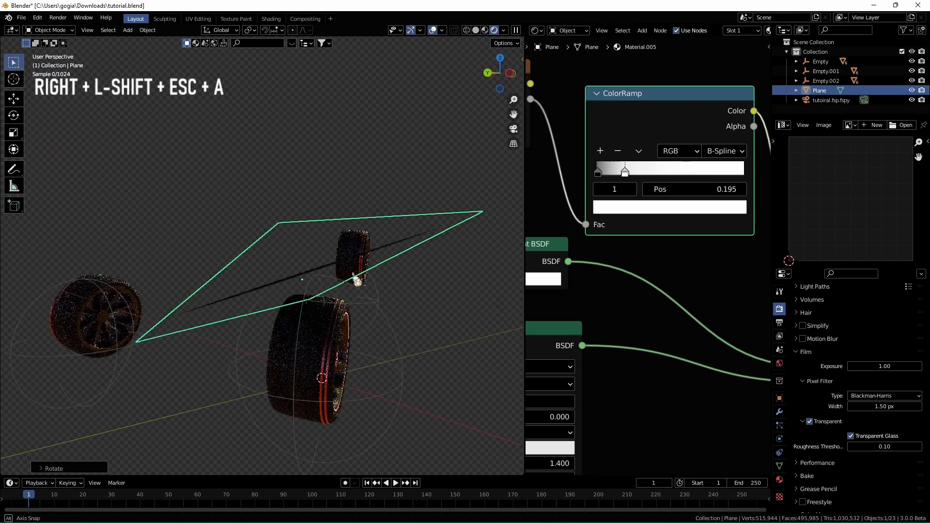
Duplicate the shadow plane in place and rotate the copy upright beside the near front wheel
{"action": "key", "text": "shift+d"}
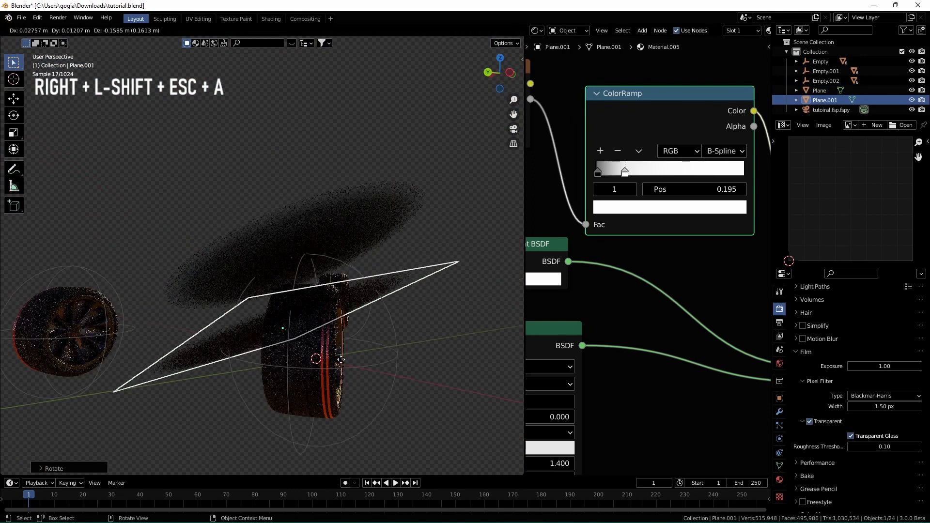
{"action": "key", "text": "Escape"}
{"action": "key", "text": "r"}
{"action": "left_click", "coordinate": [332, 278]}
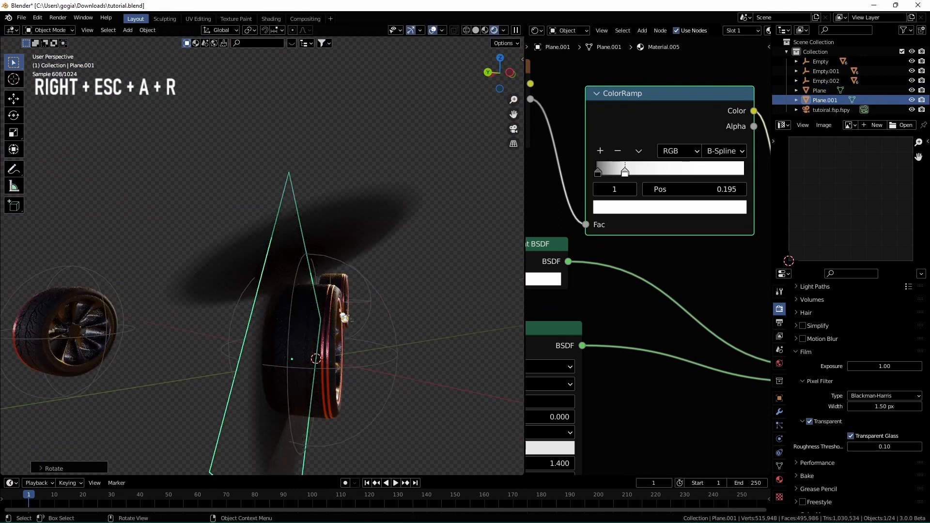
Move the upright shadow plane to the inner side of the near front wheel
{"action": "key", "text": "g"}
{"action": "left_click", "coordinate": [287, 287]}
{"action": "mouse_move", "coordinate": [286, 286]}
{"action": "middle_mouse_down"}
{"action": "mouse_move", "coordinate": [300, 277]}
{"action": "mouse_move", "coordinate": [275, 283]}
{"action": "middle_mouse_up"}
{"action": "key", "text": "g"}
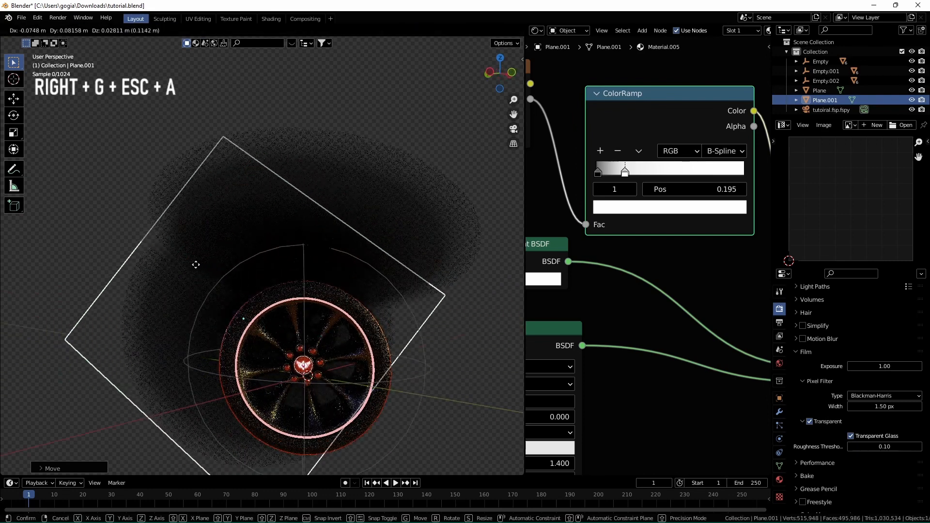
{"action": "left_click", "coordinate": [195, 271]}
{"action": "middle_click_drag", "start_coordinate": [196, 272], "coordinate": [324, 268]}
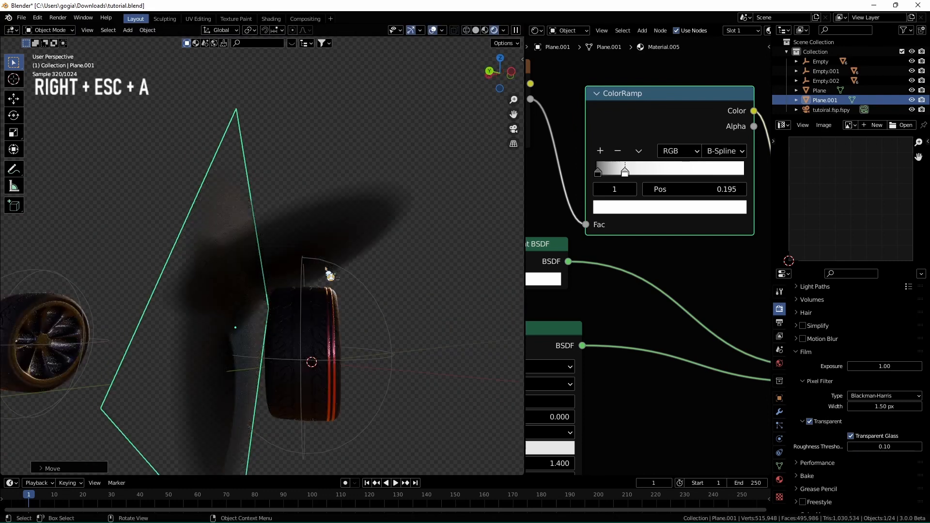
Hide the upright shadow plane in camera view to compare the shading without it, and undo the hiding
{"action": "key", "text": "KP_0"}
{"action": "key", "text": "h"}
{"action": "key", "text": "Escape"}
{"action": "key", "text": "a"}
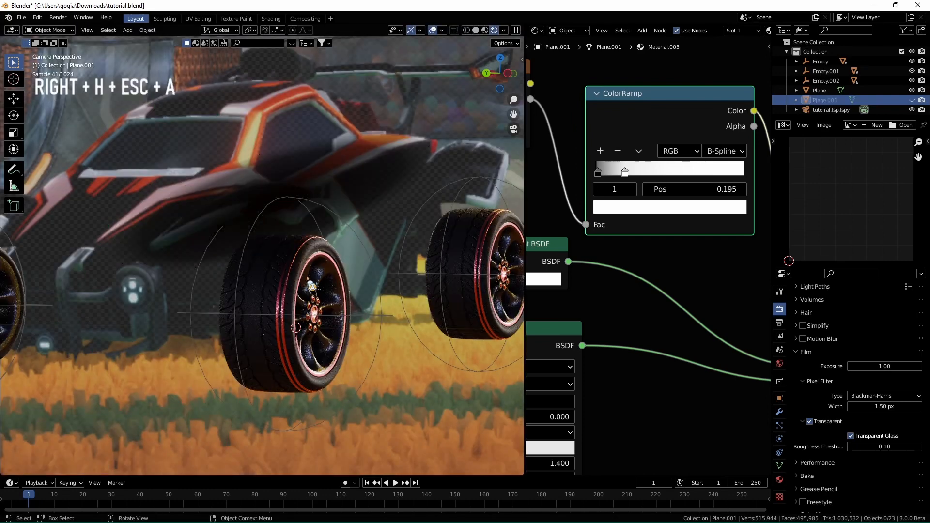
{"action": "key", "text": "ctrl+z"}
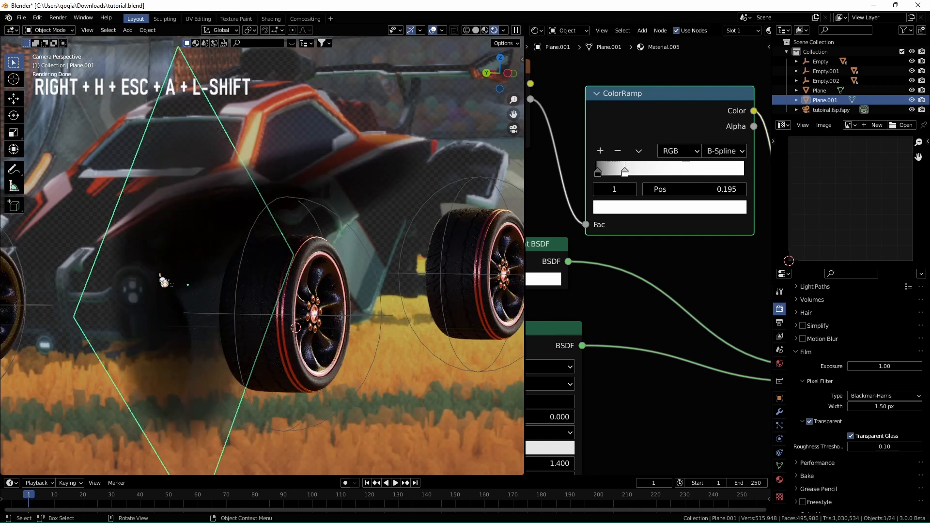
Duplicate the two front-wheel shadow planes together and place the copies over the near rear wheel
{"action": "middle_click_drag", "start_coordinate": [161, 275], "coordinate": [209, 295]}
{"action": "scroll", "coordinate": [275, 282], "scroll_direction": "up", "scroll_amount": 7}
{"action": "middle_click_drag", "start_coordinate": [275, 283], "coordinate": [209, 290]}
{"action": "middle_click_drag", "start_coordinate": [209, 290], "coordinate": [10, 306], "text": "shift"}
{"action": "left_click", "coordinate": [272, 238]}
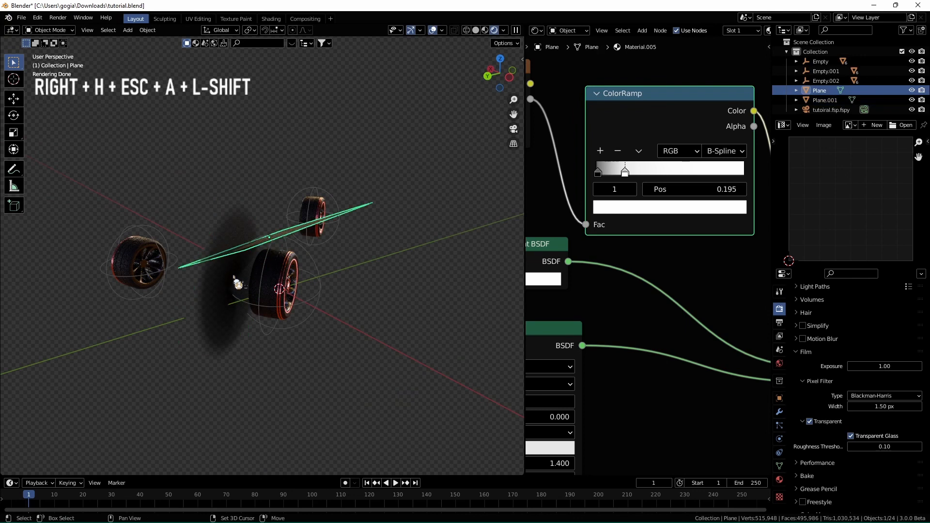
{"action": "left_click", "coordinate": [232, 278], "text": "shift"}
{"action": "middle_click_drag", "start_coordinate": [232, 278], "coordinate": [124, 301]}
{"action": "key", "text": "shift+d"}
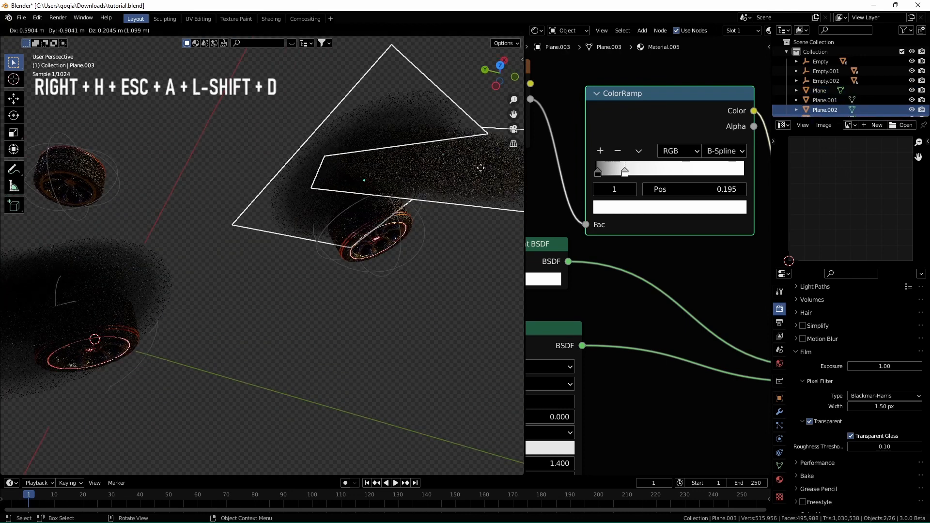
{"action": "left_click", "coordinate": [420, 236]}
{"action": "middle_click_drag", "start_coordinate": [421, 235], "coordinate": [375, 183]}
{"action": "key", "text": "KP_0"}
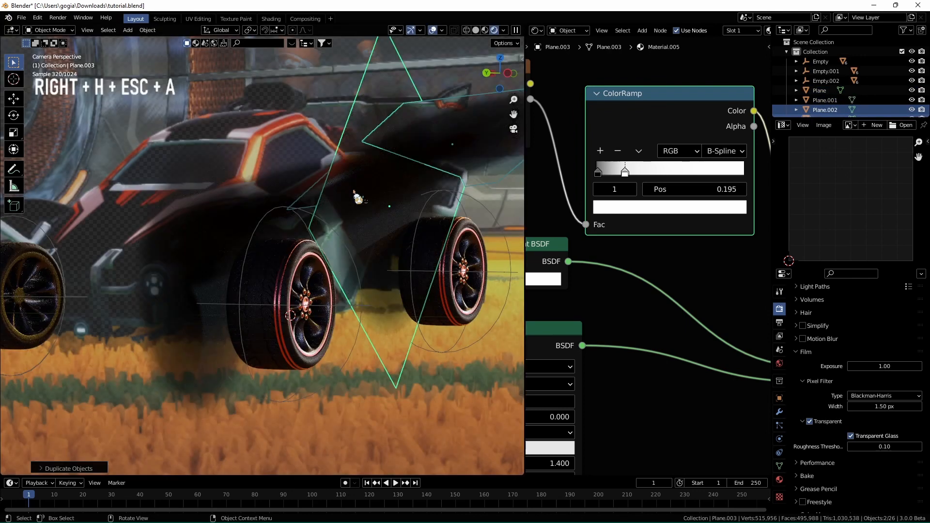
Adjust the position of the duplicated shadow plane pair around the near rear wheel
{"action": "key", "text": "g"}
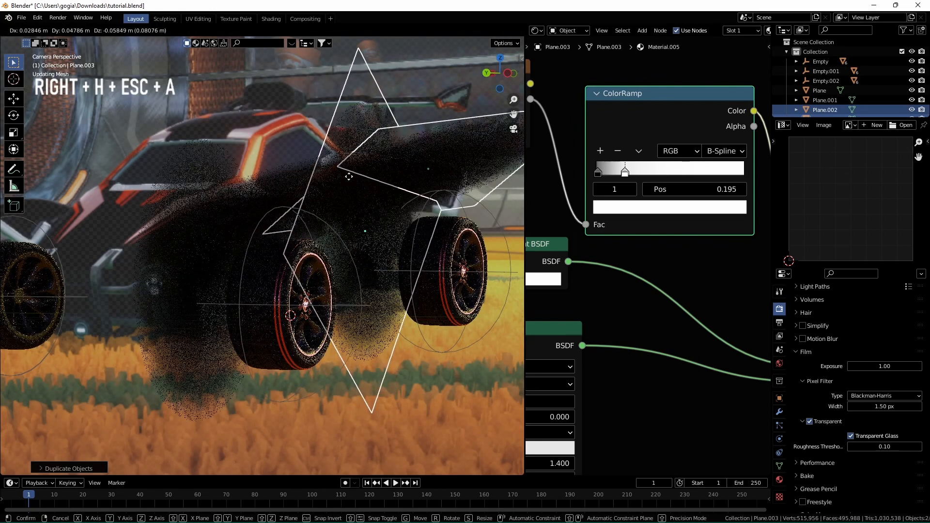
{"action": "left_click", "coordinate": [360, 171]}
{"action": "middle_click_drag", "start_coordinate": [358, 174], "coordinate": [242, 235]}
{"action": "scroll", "coordinate": [319, 251], "scroll_direction": "up", "scroll_amount": 7}
{"action": "scroll", "coordinate": [320, 249], "scroll_direction": "up", "scroll_amount": 4}
{"action": "middle_click_drag", "start_coordinate": [320, 249], "coordinate": [335, 205]}
{"action": "scroll", "coordinate": [289, 234], "scroll_direction": "down", "scroll_amount": 1}
{"action": "key", "text": "g"}
{"action": "left_click", "coordinate": [307, 226]}
Duplicate the rear-wheel shadow plane pair in place and rotate the copies 180 degrees around the Z axis
{"action": "scroll", "coordinate": [345, 195], "scroll_direction": "down", "scroll_amount": 4}
{"action": "scroll", "coordinate": [335, 206], "scroll_direction": "down", "scroll_amount": 3}
{"action": "key", "text": "shift+d"}
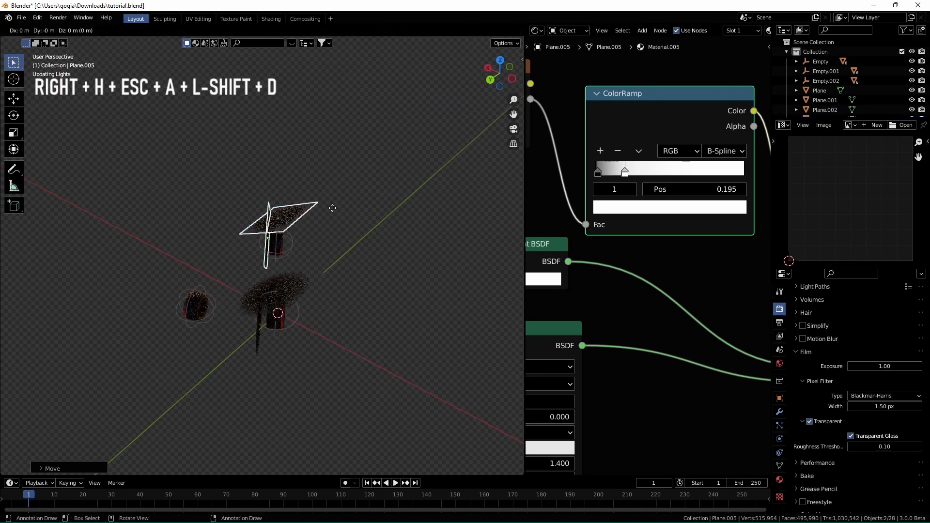
{"action": "right_click", "coordinate": [281, 277]}
{"action": "key", "text": "r"}
{"action": "type", "text": "z"}
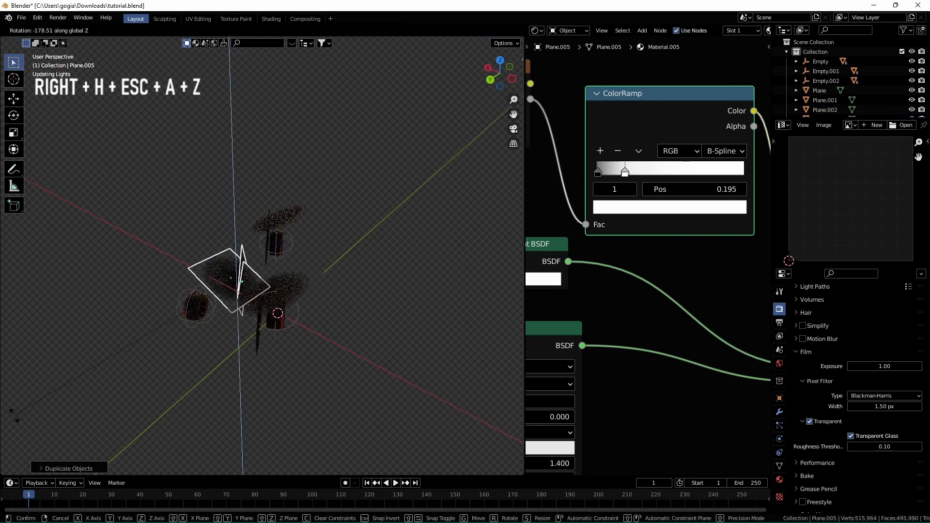
{"action": "type", "text": "180"}
{"action": "key", "text": "Return"}
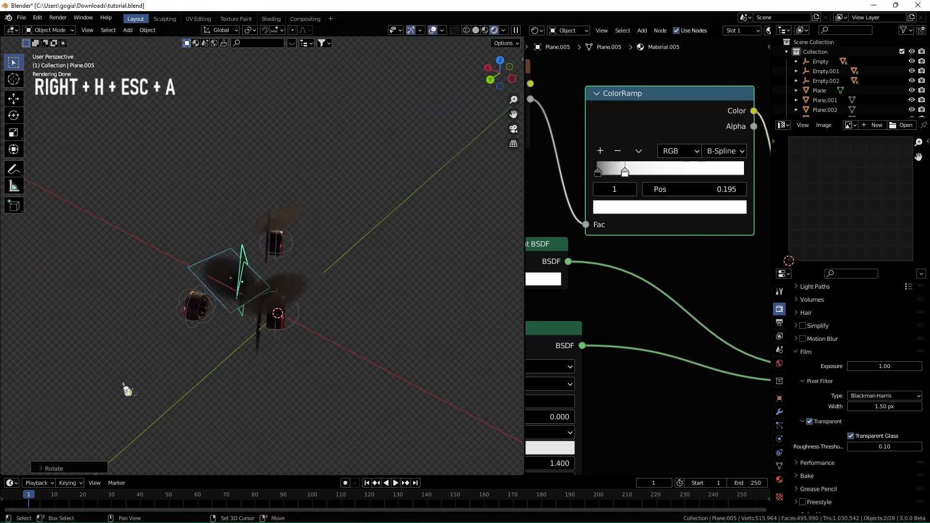
Move the rotated shadow plane pair across to the far-side front wheel
{"action": "middle_click_drag", "start_coordinate": [124, 386], "coordinate": [276, 305], "text": "shift"}
{"action": "scroll", "coordinate": [342, 237], "scroll_direction": "up", "scroll_amount": 8}
{"action": "scroll", "coordinate": [276, 306], "scroll_direction": "down", "scroll_amount": 3}
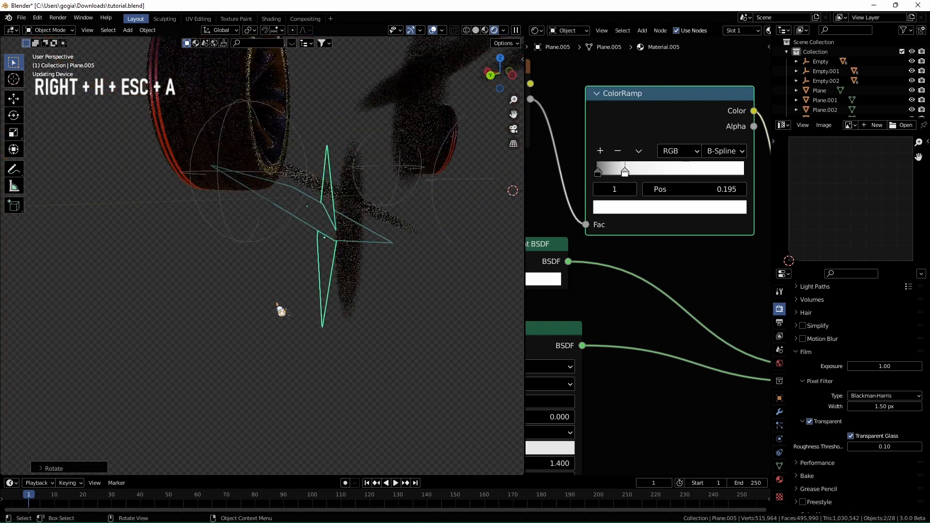
{"action": "scroll", "coordinate": [281, 310], "scroll_direction": "down", "scroll_amount": 3}
{"action": "key", "text": "g"}
{"action": "middle_click_drag", "start_coordinate": [303, 227], "coordinate": [317, 237]}
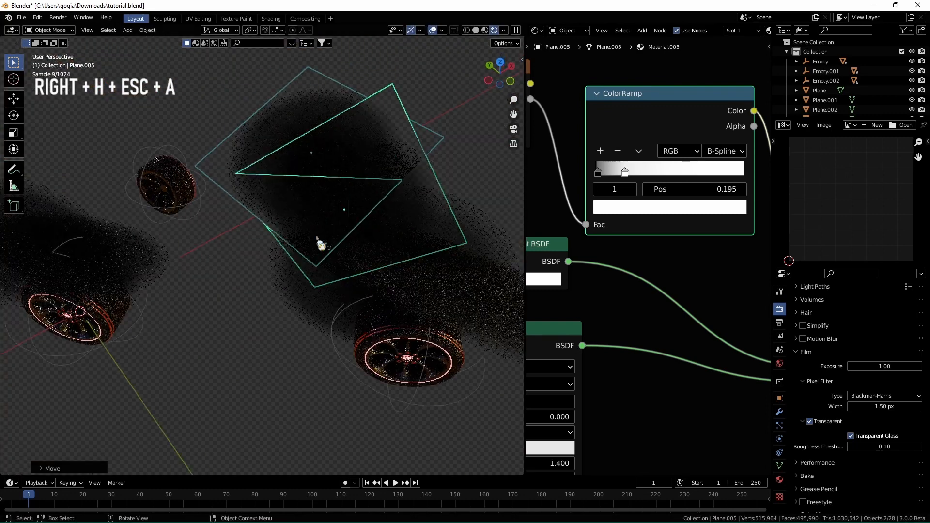
{"action": "key", "text": "g"}
{"action": "left_click", "coordinate": [143, 203]}
{"action": "middle_click_drag", "start_coordinate": [144, 204], "coordinate": [372, 183]}
{"action": "key", "text": "g"}
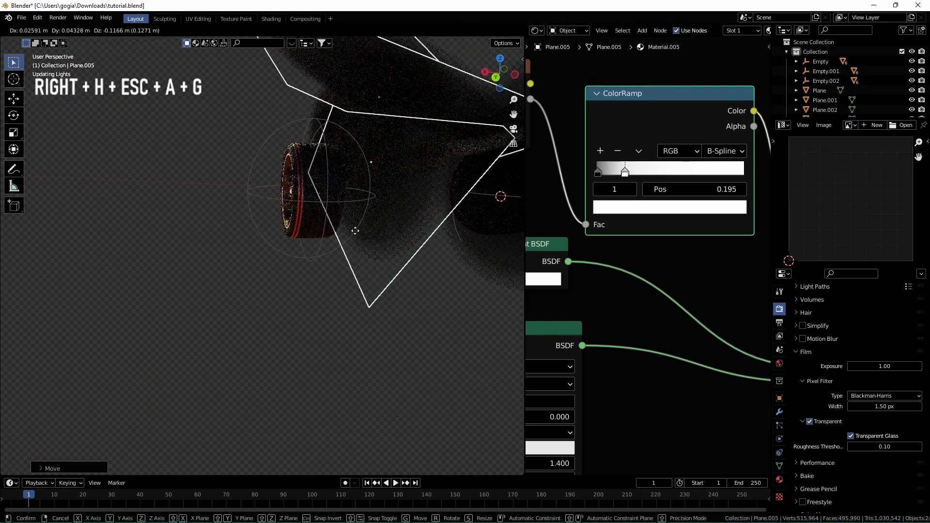
{"action": "left_click", "coordinate": [358, 227]}
Fine-tune the shadow plane pair against the inner side of the far-side front wheel and inspect it in camera view
{"action": "middle_click_drag", "start_coordinate": [368, 224], "coordinate": [333, 215]}
{"action": "key", "text": "g"}
{"action": "left_click", "coordinate": [302, 229]}
{"action": "key", "text": "KP_Decimal"}
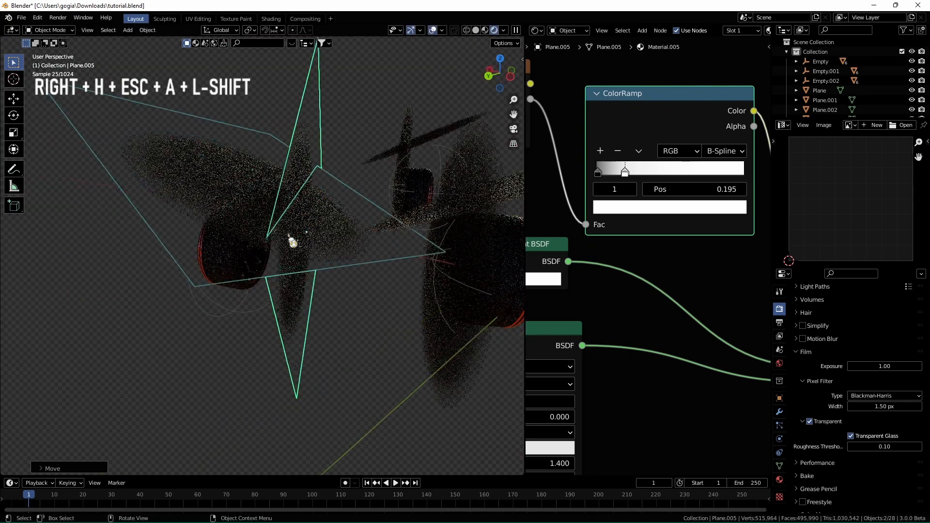
{"action": "key", "text": "g"}
{"action": "left_click", "coordinate": [284, 229]}
{"action": "key", "text": "KP_0"}
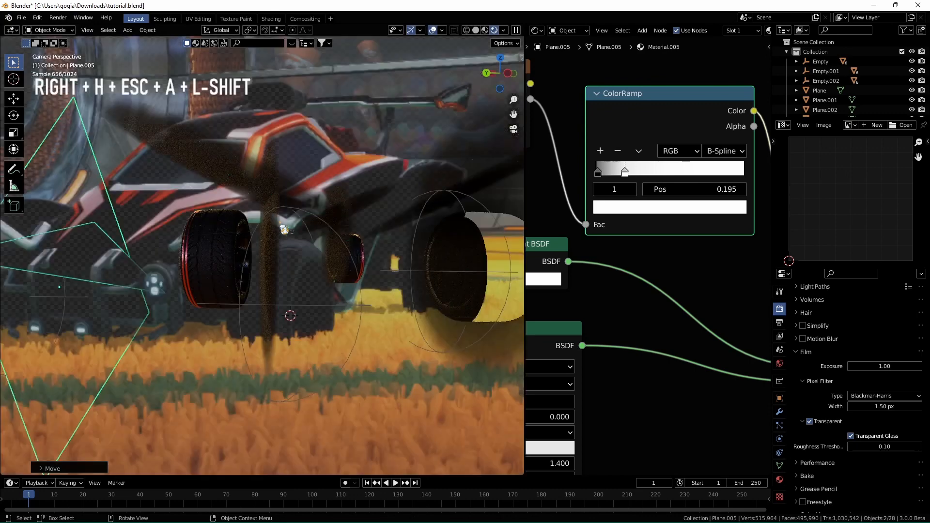
{"action": "scroll", "coordinate": [281, 228], "scroll_direction": "down", "scroll_amount": 3}
{"action": "middle_click_drag", "start_coordinate": [131, 246], "coordinate": [318, 235], "text": "shift"}
{"action": "scroll", "coordinate": [318, 235], "scroll_direction": "up", "scroll_amount": 3}
{"action": "scroll", "coordinate": [242, 271], "scroll_direction": "up", "scroll_amount": 5}
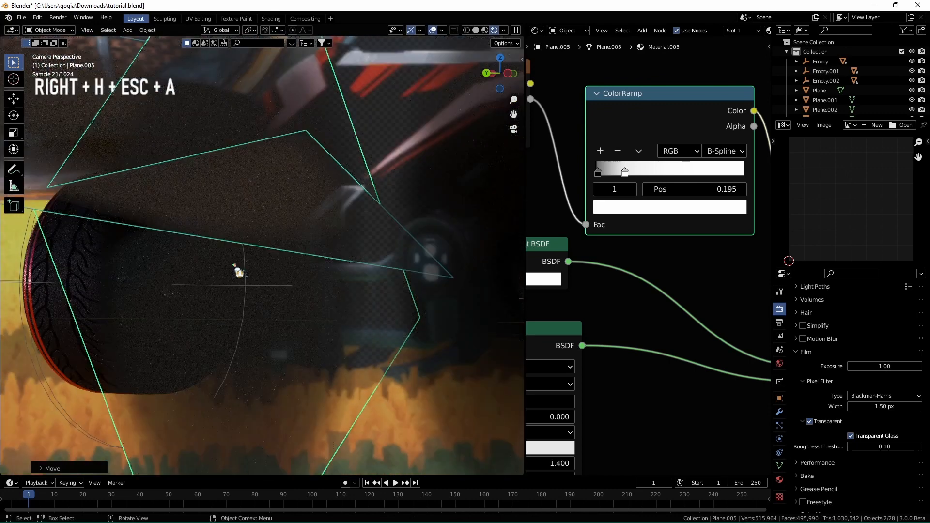
Select only the upright shadow plane at the far-side front wheel and move it closer to the tyre
{"action": "left_click", "coordinate": [207, 304]}
{"action": "scroll", "coordinate": [239, 276], "scroll_direction": "down", "scroll_amount": 5}
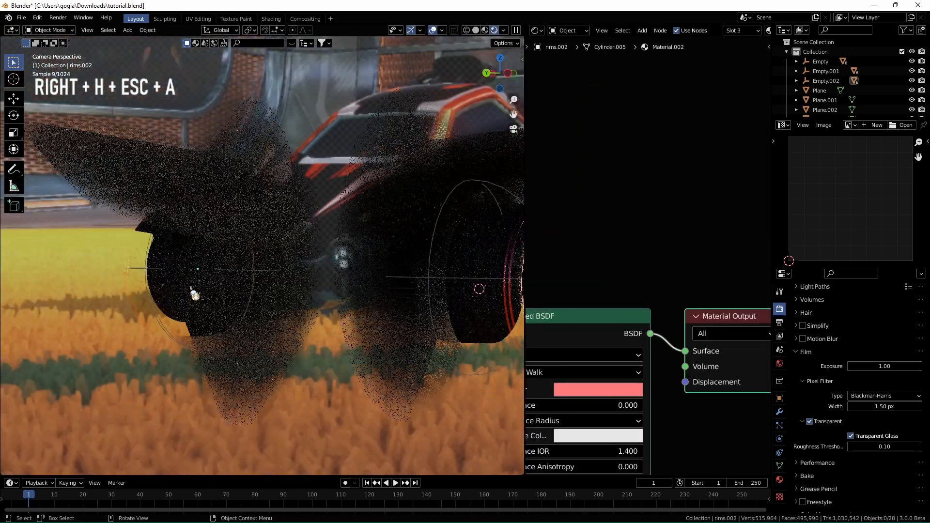
{"action": "left_click", "coordinate": [258, 274]}
{"action": "middle_click_drag", "start_coordinate": [259, 273], "coordinate": [251, 202]}
{"action": "scroll", "coordinate": [246, 269], "scroll_direction": "up", "scroll_amount": 3}
{"action": "scroll", "coordinate": [301, 270], "scroll_direction": "up", "scroll_amount": 5}
{"action": "key", "text": "g"}
{"action": "left_click", "coordinate": [272, 247]}
{"action": "scroll", "coordinate": [334, 278], "scroll_direction": "up", "scroll_amount": 2}
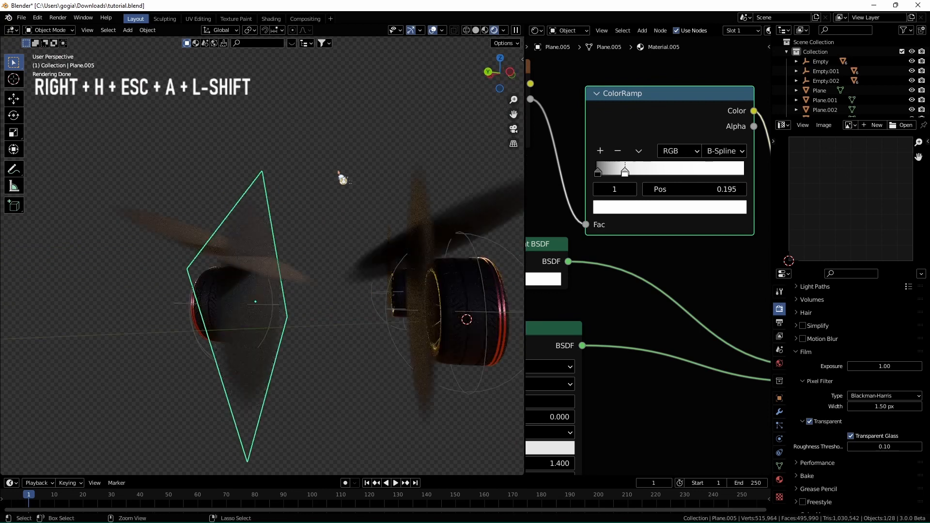
Save the file and nudge the far-side wheel's upright shadow plane into place in camera view
{"action": "key", "text": "ctrl+s"}
{"action": "key", "text": "KP_0"}
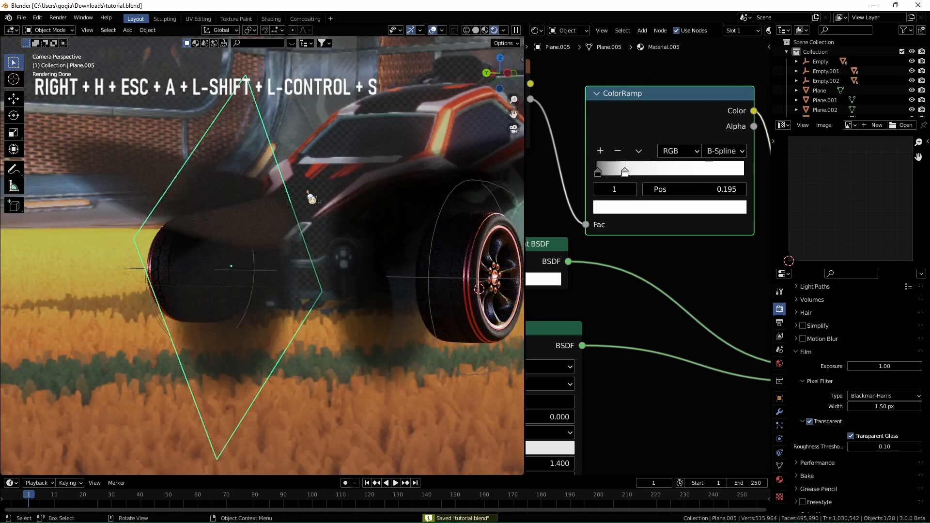
{"action": "scroll", "coordinate": [306, 190], "scroll_direction": "down", "scroll_amount": 4}
{"action": "scroll", "coordinate": [246, 264], "scroll_direction": "up", "scroll_amount": 4}
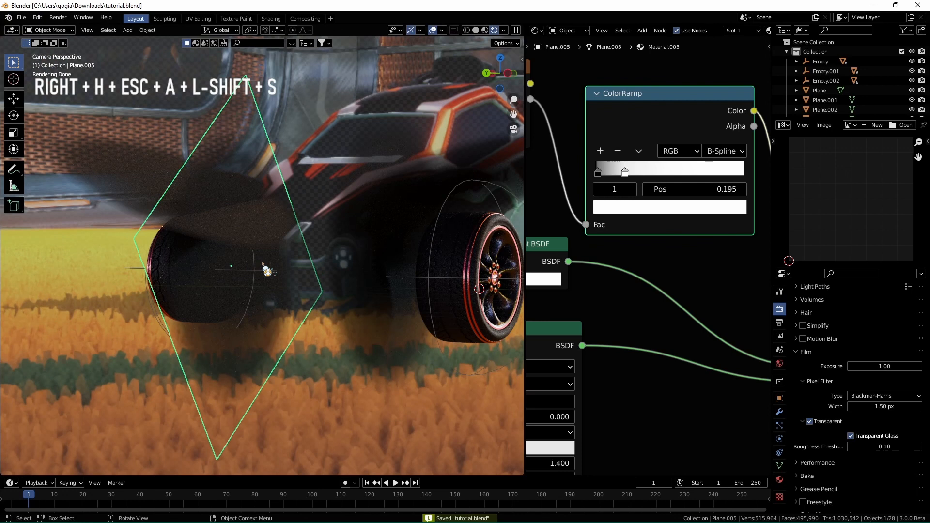
{"action": "key", "text": "g"}
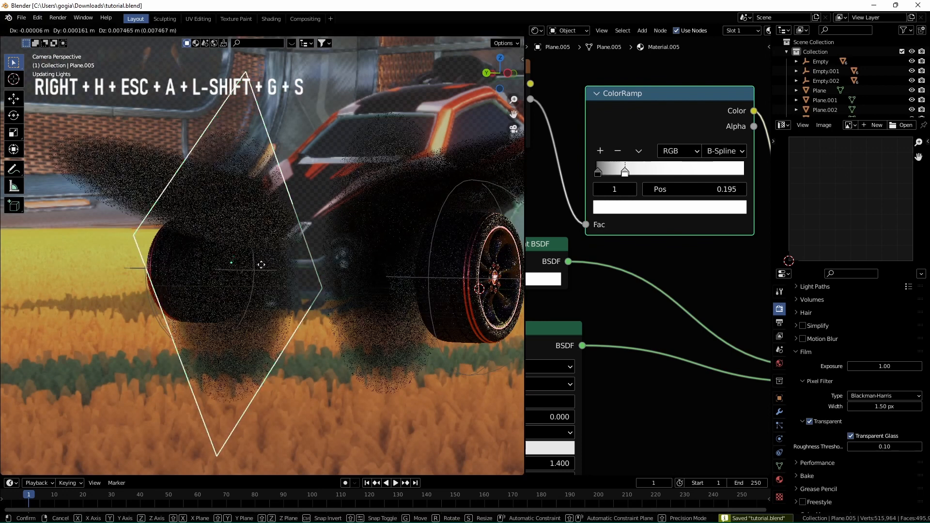
{"action": "left_click", "coordinate": [352, 226]}
{"action": "scroll", "coordinate": [352, 224], "scroll_direction": "down", "scroll_amount": 3}
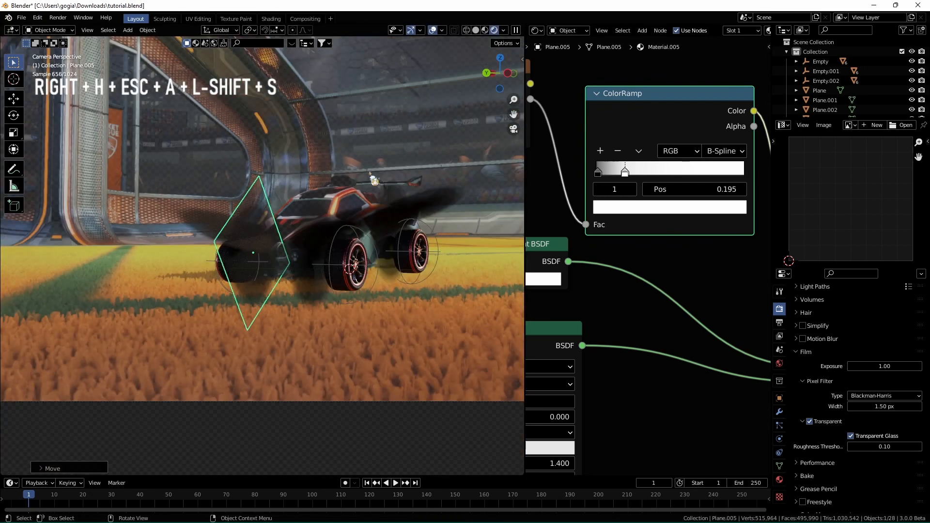
Deselect the shadow plane, save the file and render the image from the camera
{"action": "left_click", "coordinate": [394, 168]}
{"action": "middle_click_drag", "start_coordinate": [411, 173], "coordinate": [404, 180], "text": "shift"}
{"action": "scroll", "coordinate": [405, 179], "scroll_direction": "up", "scroll_amount": 1}
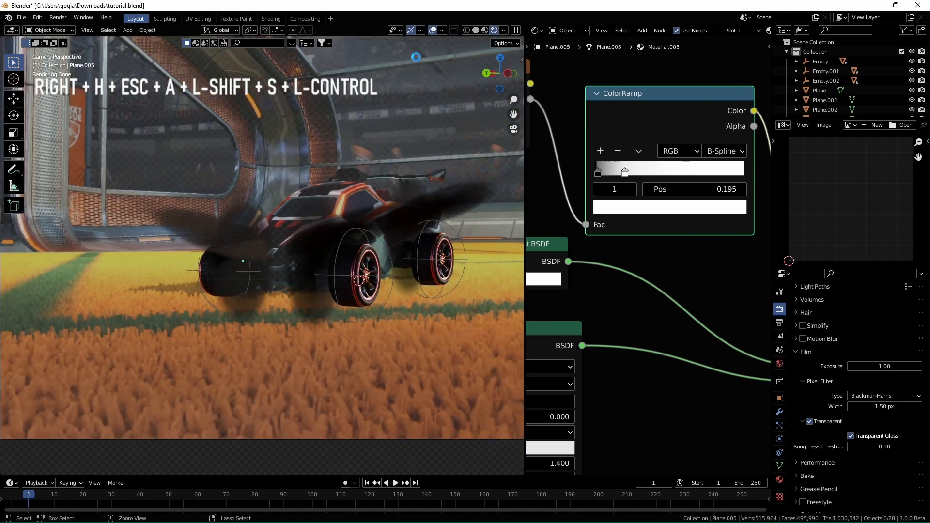
{"action": "key", "text": "F12"}
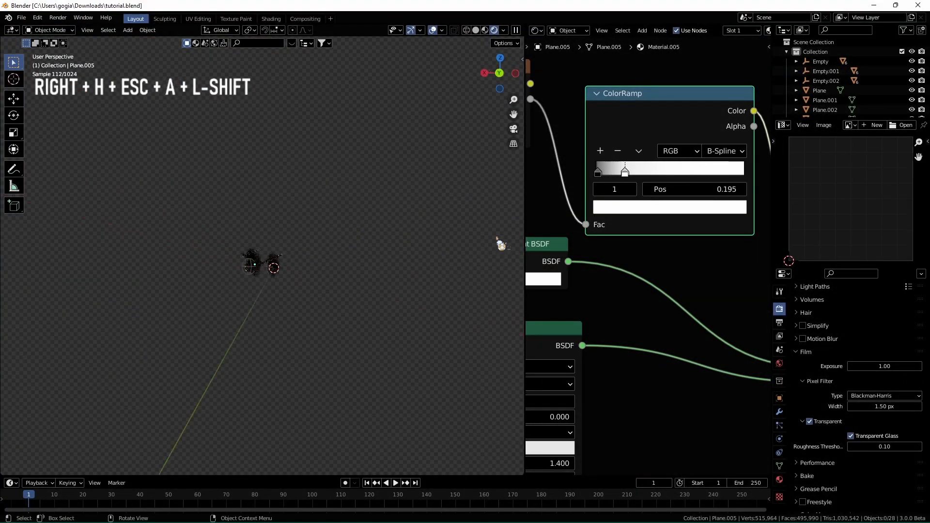
Duplicate a shadow plane near the far-side front wheel, place the copy low between the two front wheels and rotate it
{"action": "scroll", "coordinate": [385, 301], "scroll_direction": "up", "scroll_amount": 8}
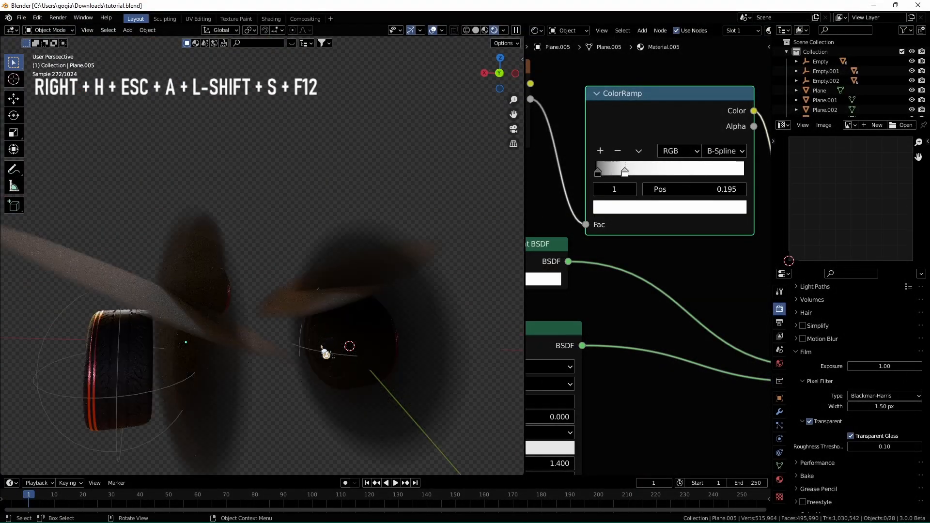
{"action": "left_click", "coordinate": [409, 277]}
{"action": "middle_click_drag", "start_coordinate": [409, 275], "coordinate": [459, 151]}
{"action": "key", "text": "shift+d"}
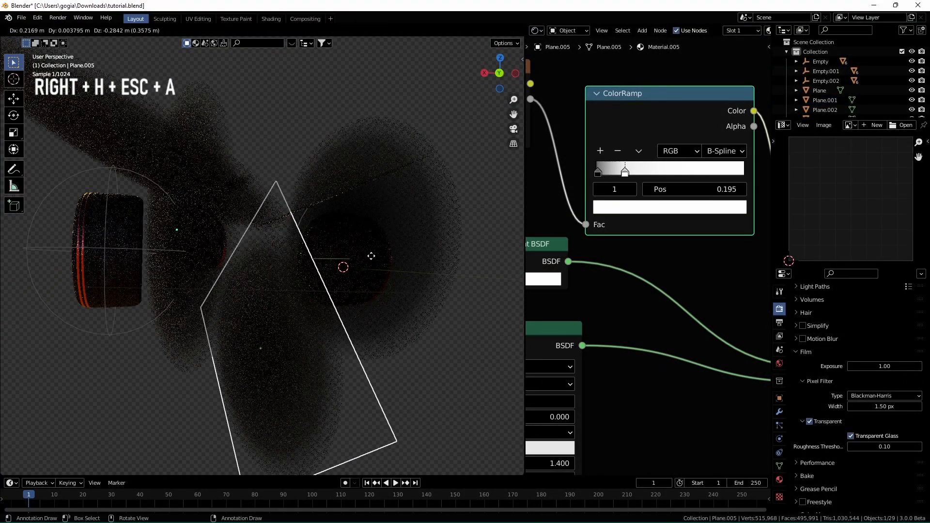
{"action": "left_click", "coordinate": [375, 253]}
{"action": "key", "text": "r"}
{"action": "left_click", "coordinate": [381, 249]}
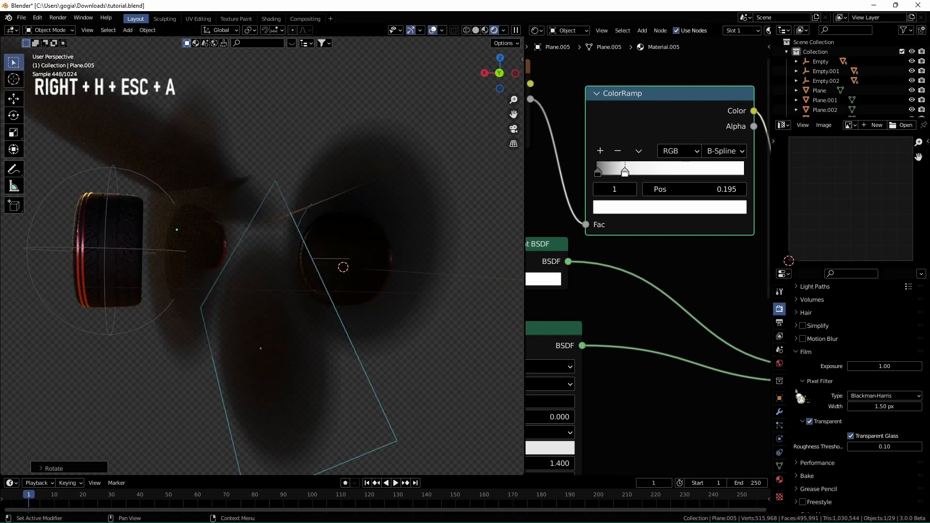
Reset the copied shadow plane's rotation to 0° on X, Y and Z and enlarge the flat plane
{"action": "left_click", "coordinate": [780, 398]}
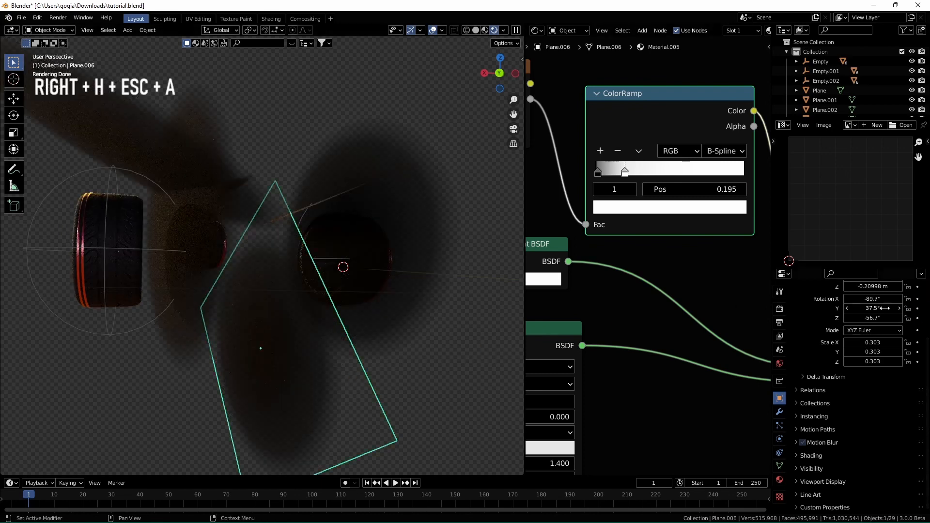
{"action": "key", "text": "Return"}
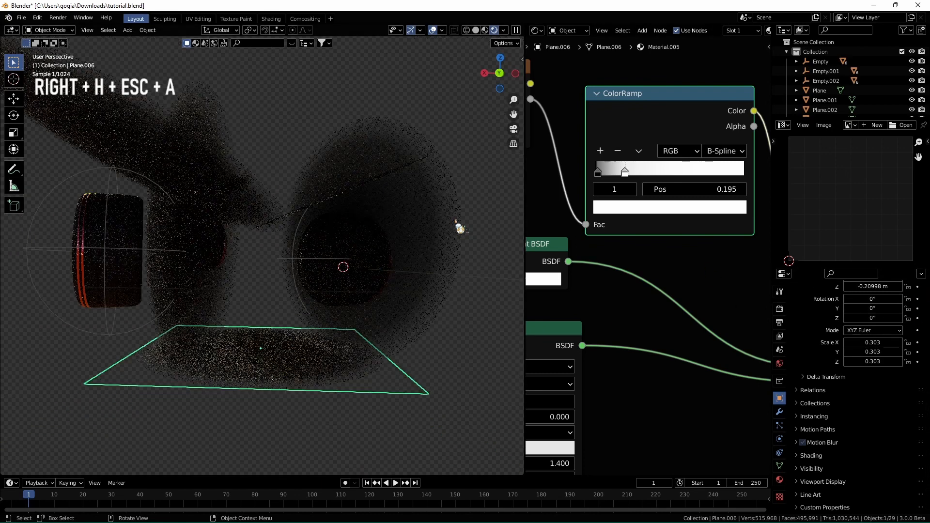
{"action": "scroll", "coordinate": [432, 243], "scroll_direction": "down", "scroll_amount": 4}
{"action": "key", "text": "s"}
{"action": "left_click", "coordinate": [236, 222]}
Enlarge the flat shadow plane to a scale of about 0.480 and position it beneath both front wheels
{"action": "middle_click_drag", "start_coordinate": [238, 223], "coordinate": [457, 80]}
{"action": "scroll", "coordinate": [316, 242], "scroll_direction": "up", "scroll_amount": 4}
{"action": "scroll", "coordinate": [318, 242], "scroll_direction": "down", "scroll_amount": 4}
{"action": "scroll", "coordinate": [339, 249], "scroll_direction": "down", "scroll_amount": 3}
{"action": "key", "text": "s"}
{"action": "left_click", "coordinate": [337, 256]}
{"action": "key", "text": "g"}
{"action": "left_click", "coordinate": [356, 219]}
{"action": "left_click", "coordinate": [499, 76]}
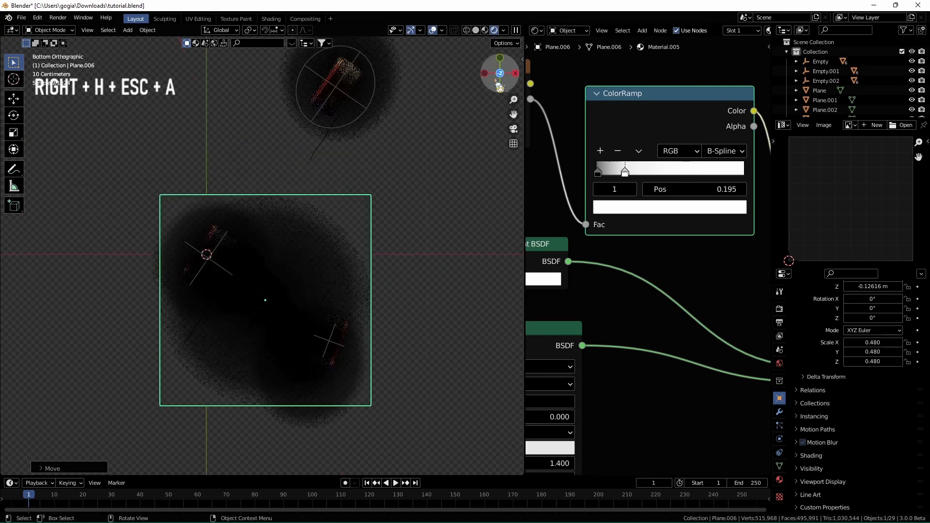
{"action": "key", "text": "g"}
{"action": "left_click", "coordinate": [438, 144]}
Duplicate the flat shadow plane, place the copy beneath the rear wheel and view it through the camera
{"action": "key", "text": "shift+d"}
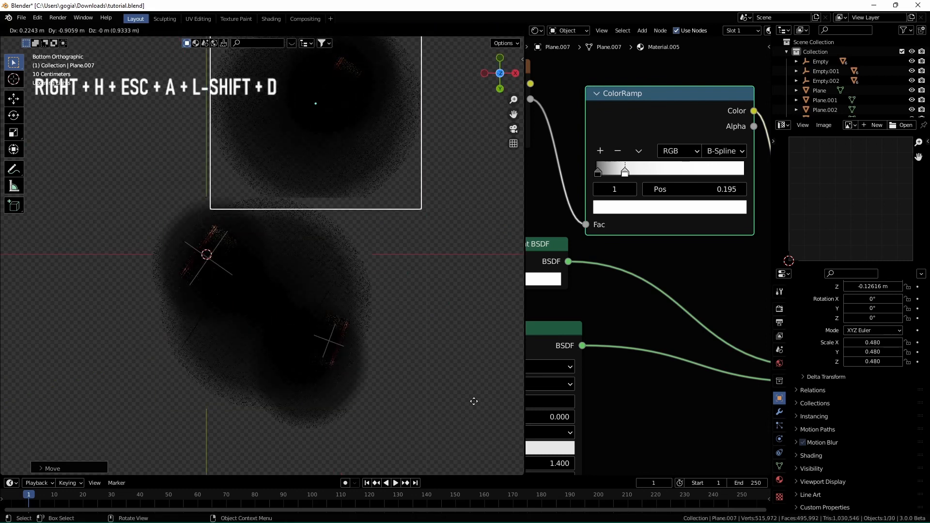
{"action": "left_click", "coordinate": [477, 410]}
{"action": "key", "text": "KP_0"}
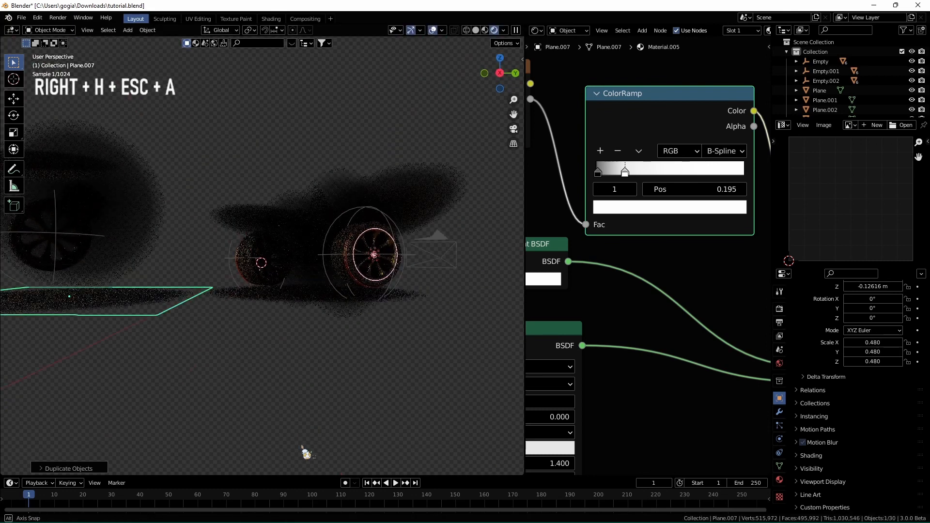
{"action": "scroll", "coordinate": [300, 379], "scroll_direction": "up", "scroll_amount": 6}
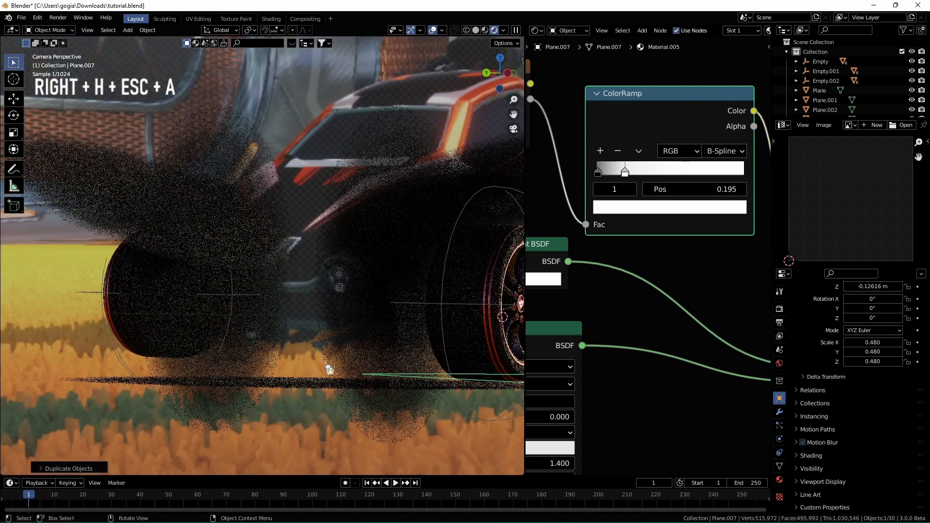
{"action": "scroll", "coordinate": [707, 299], "scroll_direction": "down", "scroll_amount": 11}
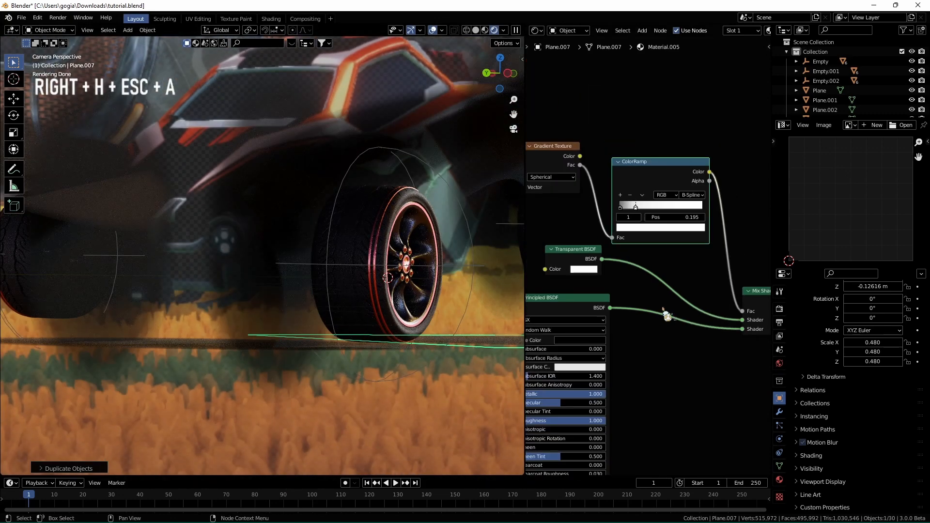
Duplicate the Mix Shader node and insert the copy between the original Mix Shader and the Material Output
{"action": "middle_click_drag", "start_coordinate": [663, 309], "coordinate": [762, 303]}
{"action": "scroll", "coordinate": [775, 305], "scroll_direction": "up", "scroll_amount": 1}
{"action": "scroll", "coordinate": [688, 321], "scroll_direction": "up", "scroll_amount": 9}
{"action": "left_click_drag", "start_coordinate": [642, 308], "coordinate": [746, 276]}
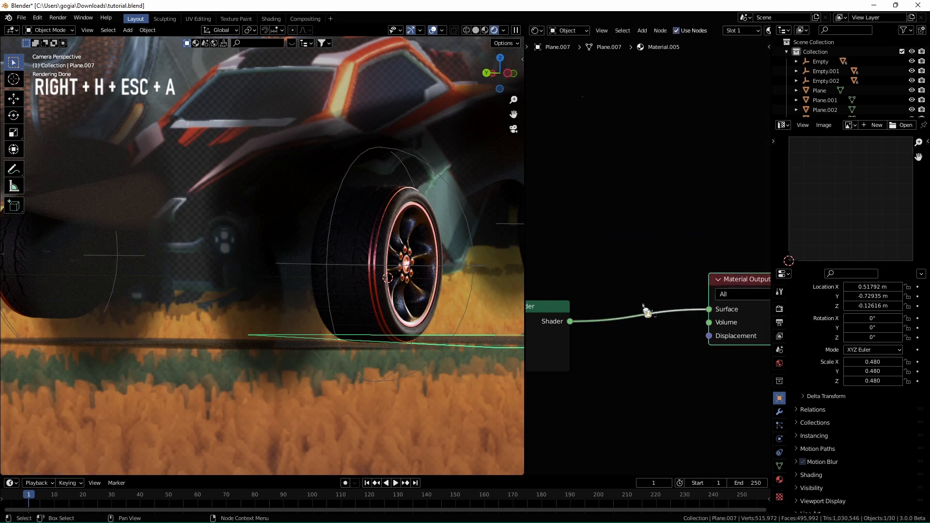
{"action": "middle_click_drag", "start_coordinate": [570, 312], "coordinate": [669, 276]}
{"action": "key", "text": "shift+d"}
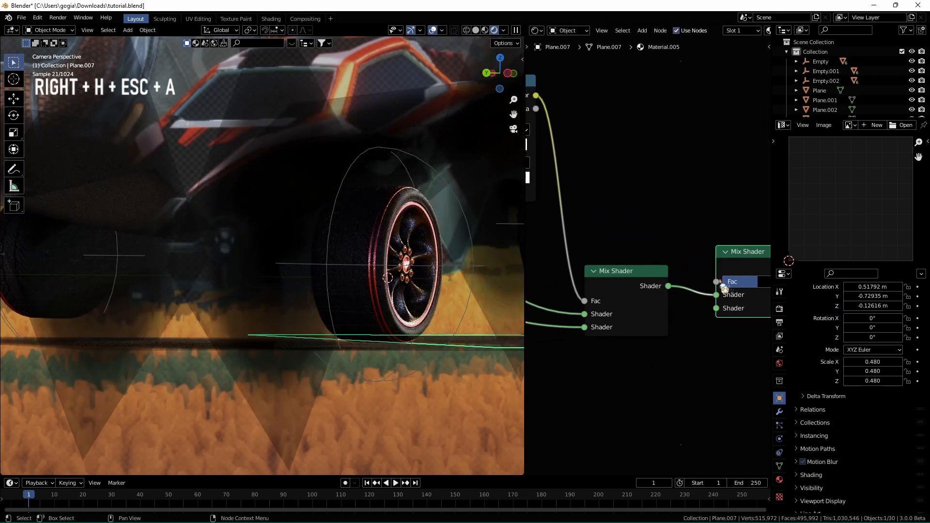
{"action": "left_click", "coordinate": [691, 275]}
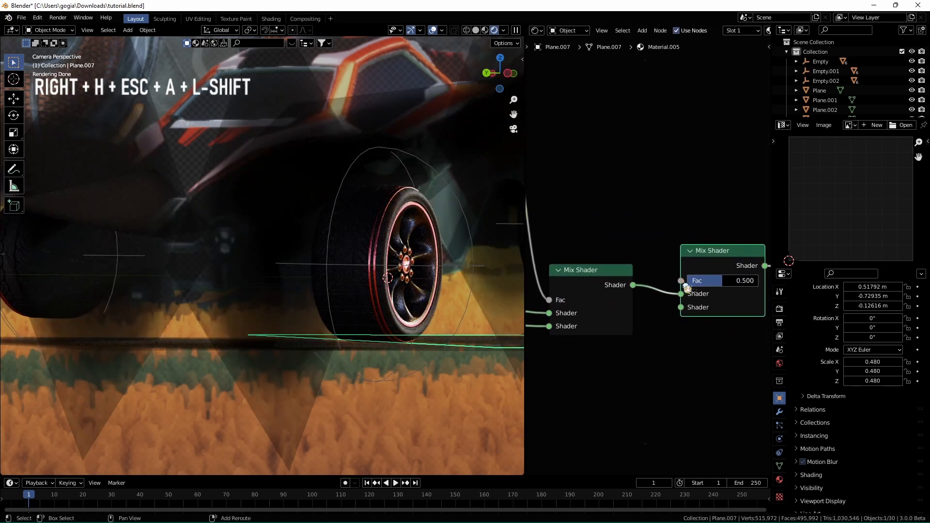
{"action": "middle_click_drag", "start_coordinate": [687, 289], "coordinate": [648, 283]}
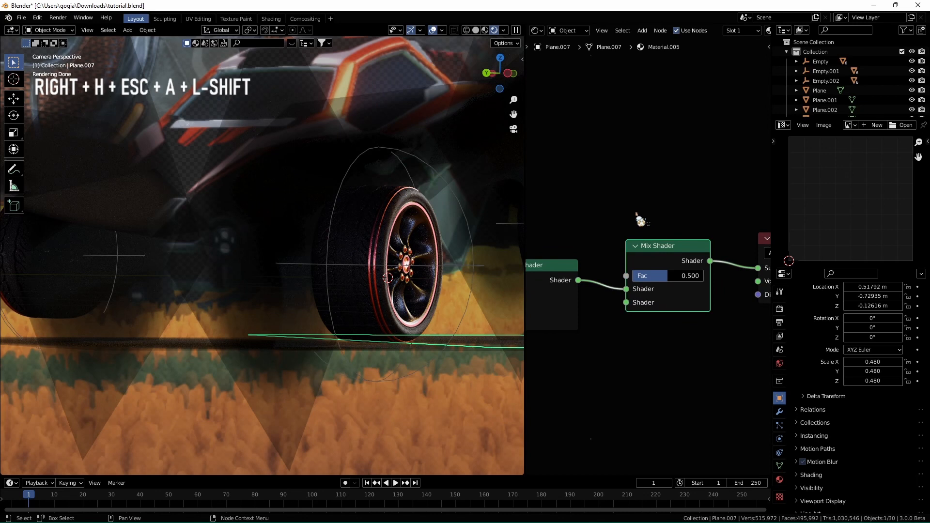
{"action": "key", "text": "shift+a"}
{"action": "left_click", "coordinate": [634, 195]}
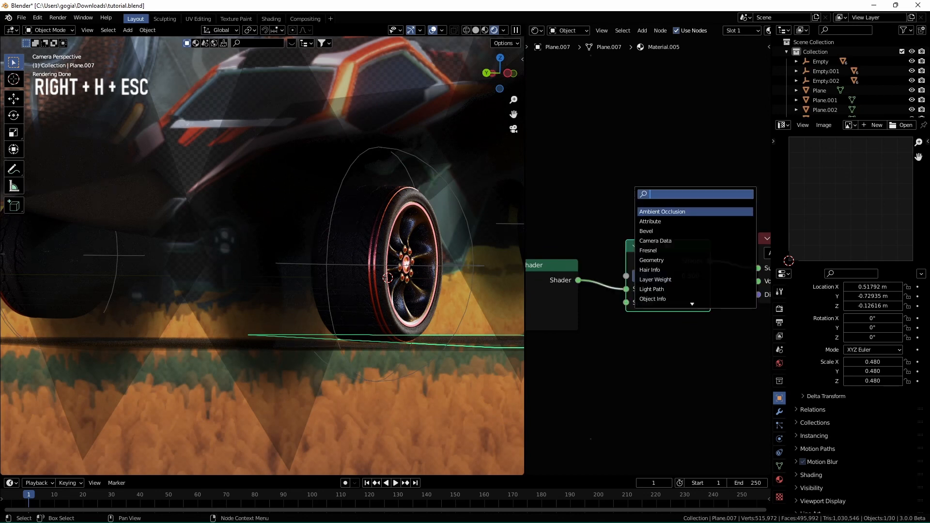
{"action": "type", "text": "tra"}
{"action": "key", "text": "Return"}
Duplicate the Transparent BSDF node and connect the copy to the second Shader input of the new Mix Shader
{"action": "scroll", "coordinate": [632, 241], "scroll_direction": "down", "scroll_amount": 5}
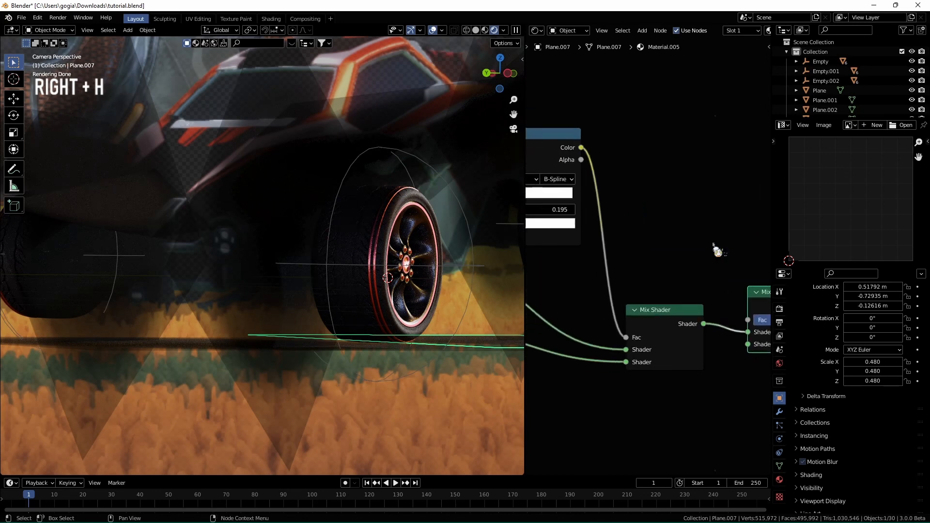
{"action": "scroll", "coordinate": [632, 241], "scroll_direction": "up", "scroll_amount": 3}
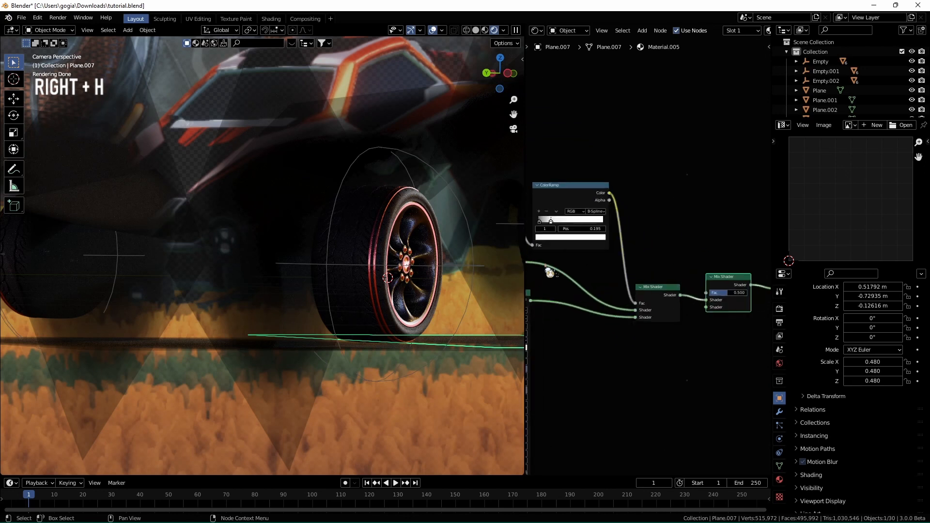
{"action": "scroll", "coordinate": [557, 273], "scroll_direction": "down", "scroll_amount": 2}
{"action": "key", "text": "shift+d"}
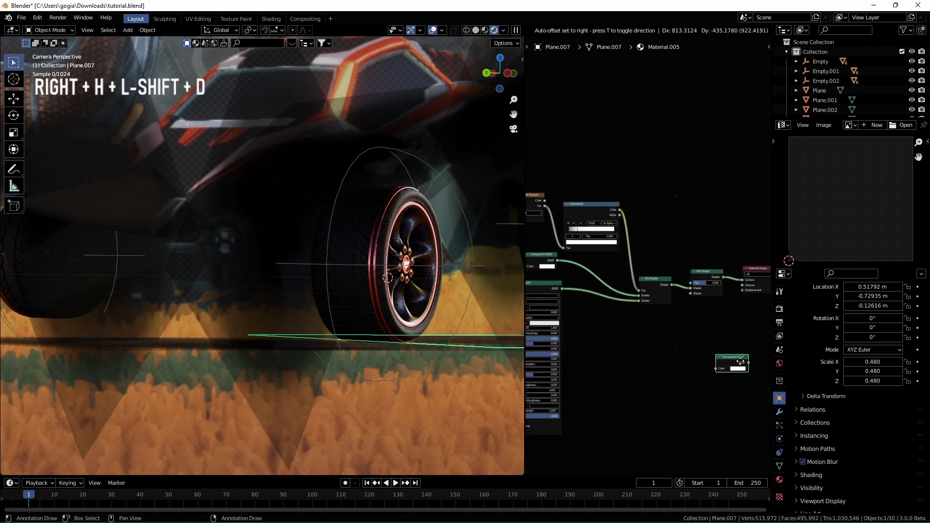
{"action": "left_click", "coordinate": [712, 353]}
{"action": "scroll", "coordinate": [712, 353], "scroll_direction": "up", "scroll_amount": 4}
{"action": "left_click_drag", "start_coordinate": [616, 381], "coordinate": [612, 249]}
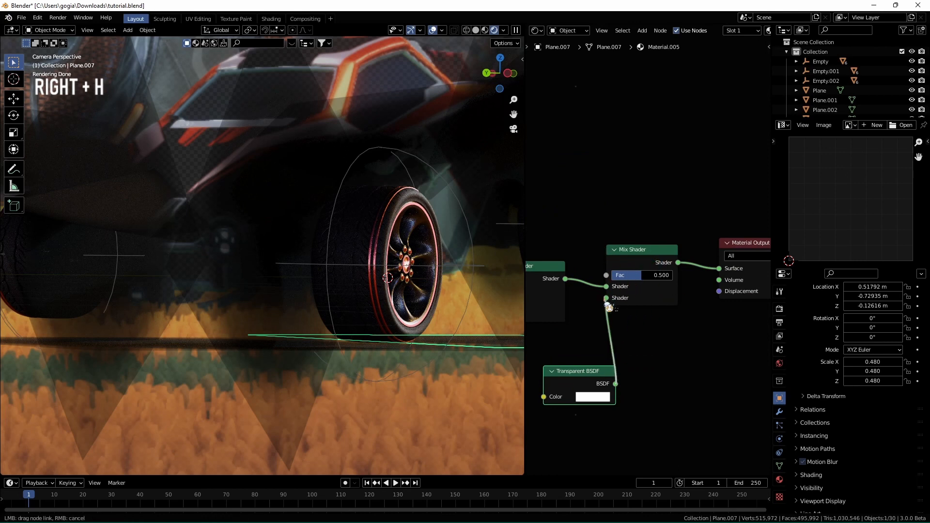
{"action": "left_click_drag", "start_coordinate": [609, 308], "coordinate": [612, 306]}
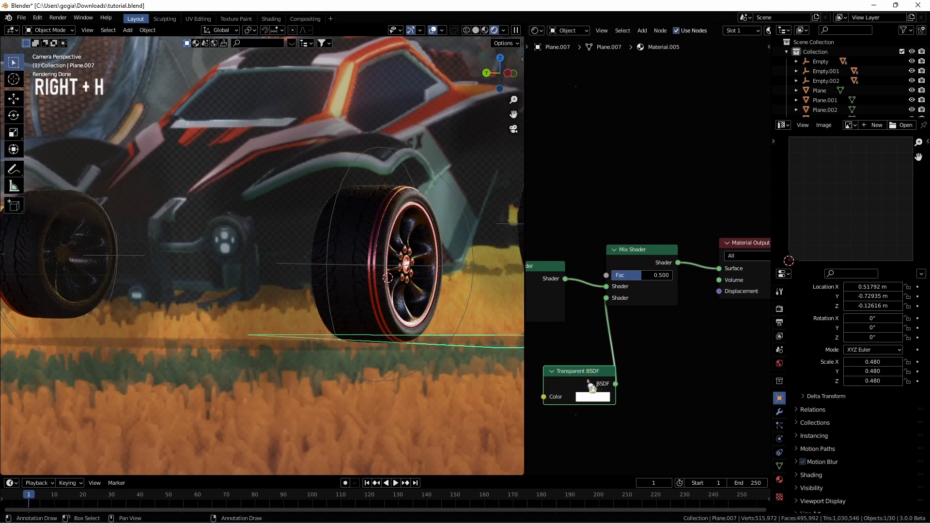
{"action": "left_click_drag", "start_coordinate": [592, 387], "coordinate": [536, 358]}
Add a Light Path node above the two Mix Shader nodes
{"action": "scroll", "coordinate": [571, 260], "scroll_direction": "up", "scroll_amount": 1}
{"action": "middle_click_drag", "start_coordinate": [574, 158], "coordinate": [628, 225], "text": "shift"}
{"action": "key", "text": "shift+a"}
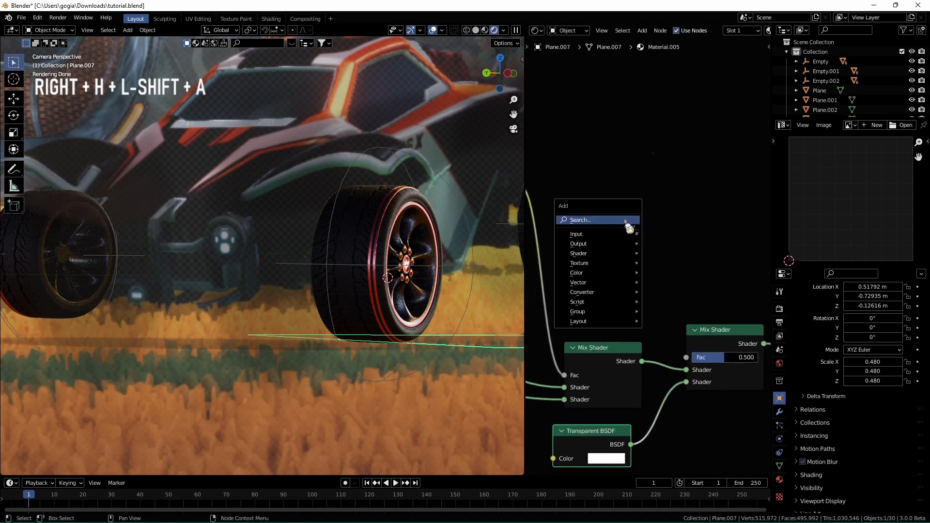
{"action": "left_click", "coordinate": [629, 217]}
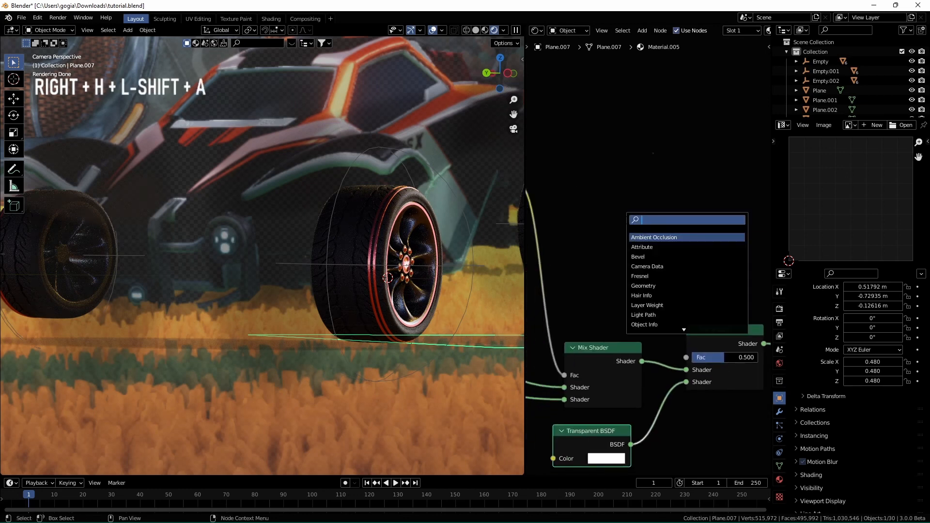
{"action": "type", "text": "ligh"}
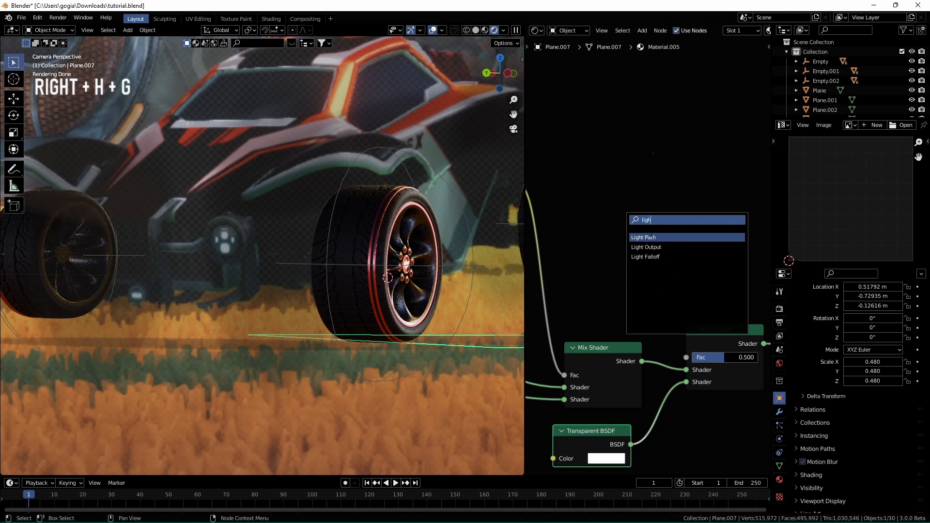
{"action": "left_click", "coordinate": [652, 236]}
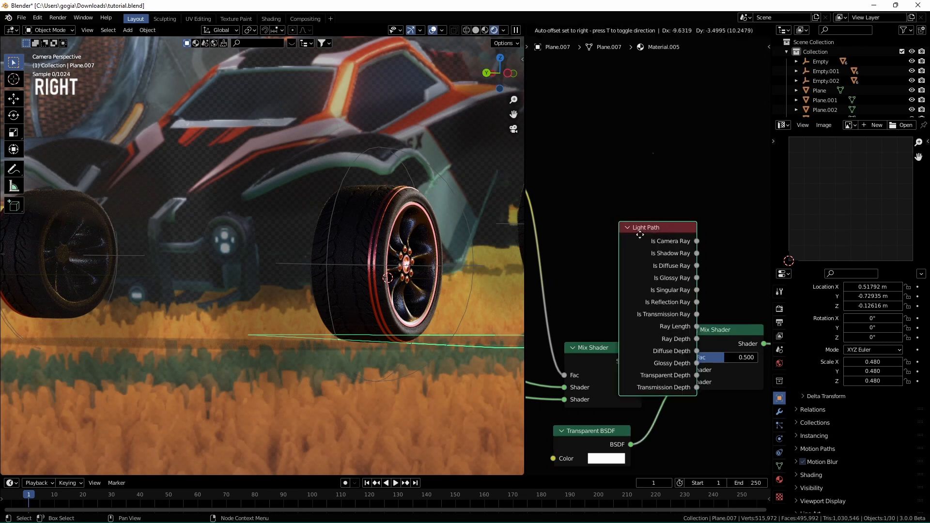
{"action": "left_click", "coordinate": [564, 134]}
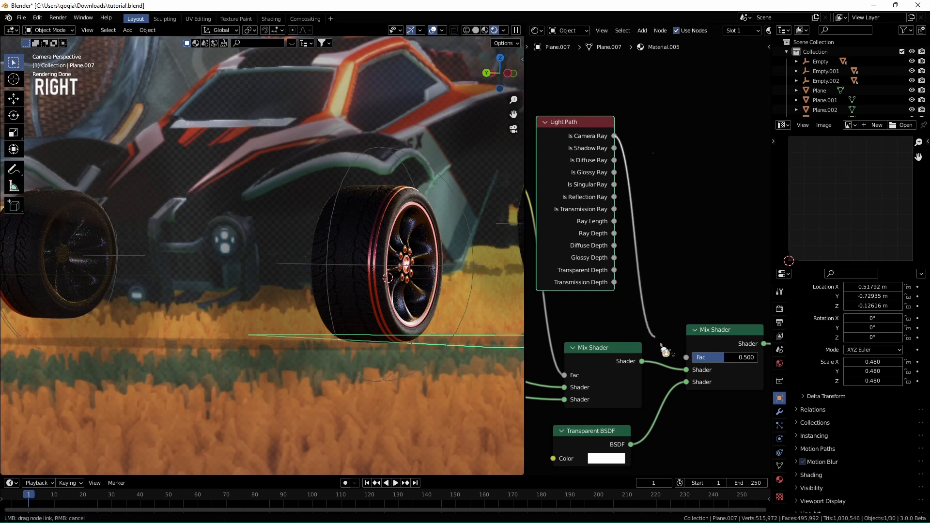
Connect the Light Path's Is Camera Ray output to the new Mix Shader's Fac and tidy the node's position
{"action": "left_click_drag", "start_coordinate": [665, 351], "coordinate": [686, 358]}
{"action": "left_click_drag", "start_coordinate": [572, 137], "coordinate": [607, 155]}
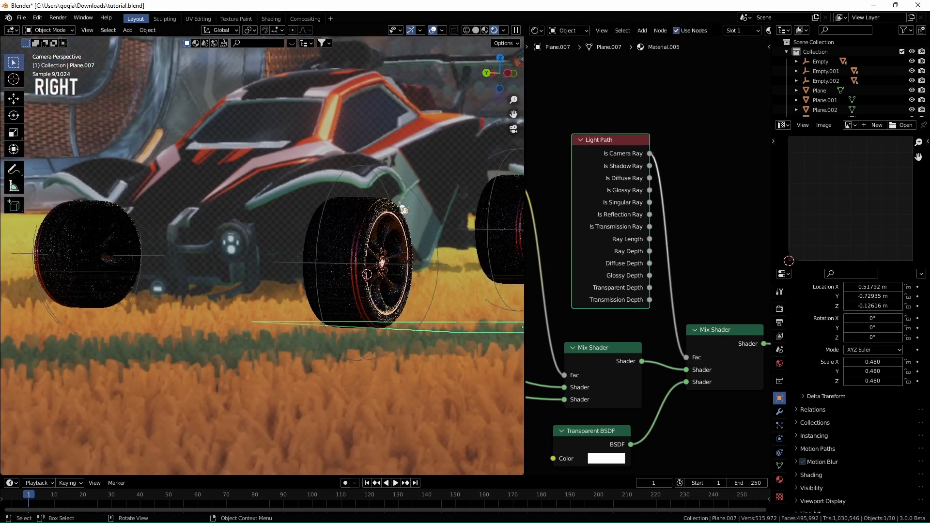
{"action": "scroll", "coordinate": [404, 210], "scroll_direction": "down", "scroll_amount": 3}
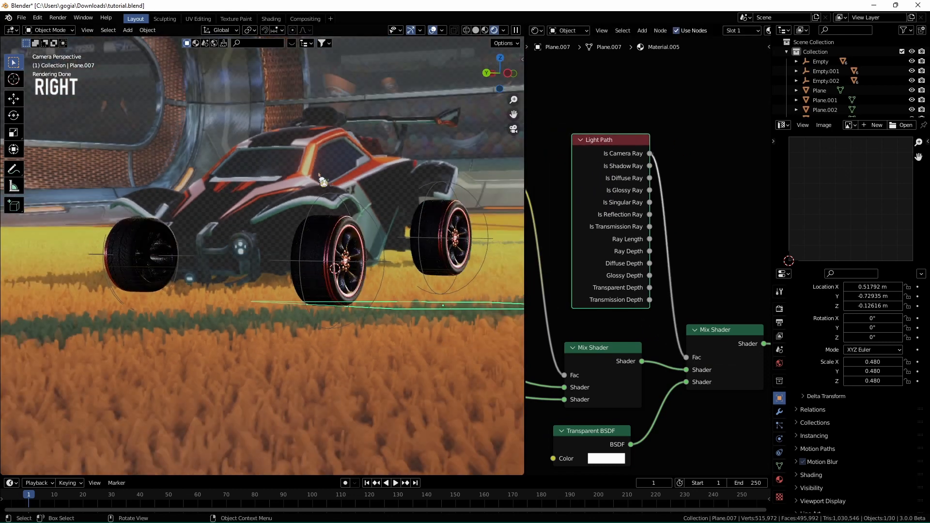
Select the slanted shadow plane above the far-side front wheel, reposition it and return to camera view
{"action": "middle_click_drag", "start_coordinate": [226, 248], "coordinate": [261, 276]}
{"action": "scroll", "coordinate": [258, 293], "scroll_direction": "up", "scroll_amount": 6}
{"action": "left_click", "coordinate": [154, 361]}
{"action": "middle_click_drag", "start_coordinate": [144, 361], "coordinate": [416, 326]}
{"action": "middle_click_drag", "start_coordinate": [450, 329], "coordinate": [273, 364], "text": "shift"}
{"action": "key", "text": "g"}
{"action": "left_click", "coordinate": [346, 325]}
{"action": "scroll", "coordinate": [343, 319], "scroll_direction": "down", "scroll_amount": 5}
{"action": "key", "text": "KP_0"}
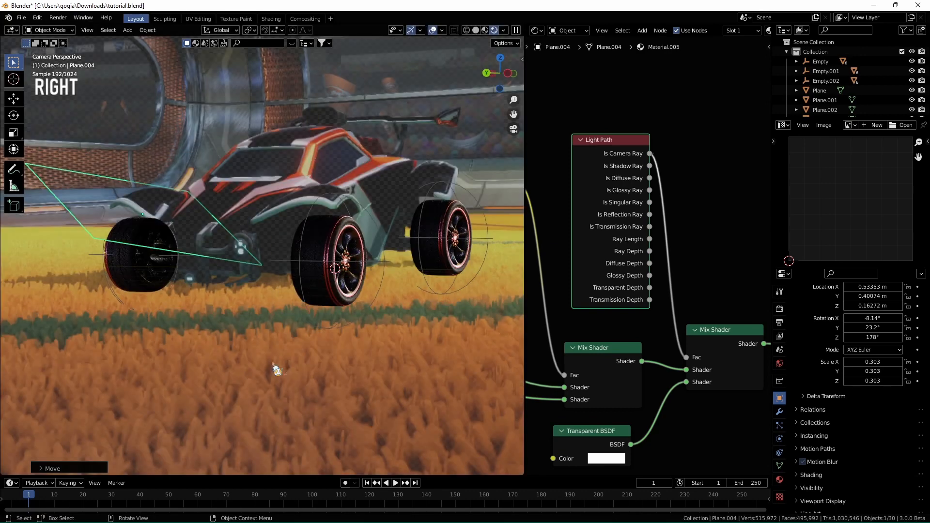
Duplicate the upright shadow plane at the far-side front wheel and place the copy at about X 0.493, Y 0.273, Z 0.074 m
{"action": "scroll", "coordinate": [136, 226], "scroll_direction": "up", "scroll_amount": 1}
{"action": "middle_click_drag", "start_coordinate": [187, 241], "coordinate": [240, 160]}
{"action": "scroll", "coordinate": [235, 253], "scroll_direction": "up", "scroll_amount": 12}
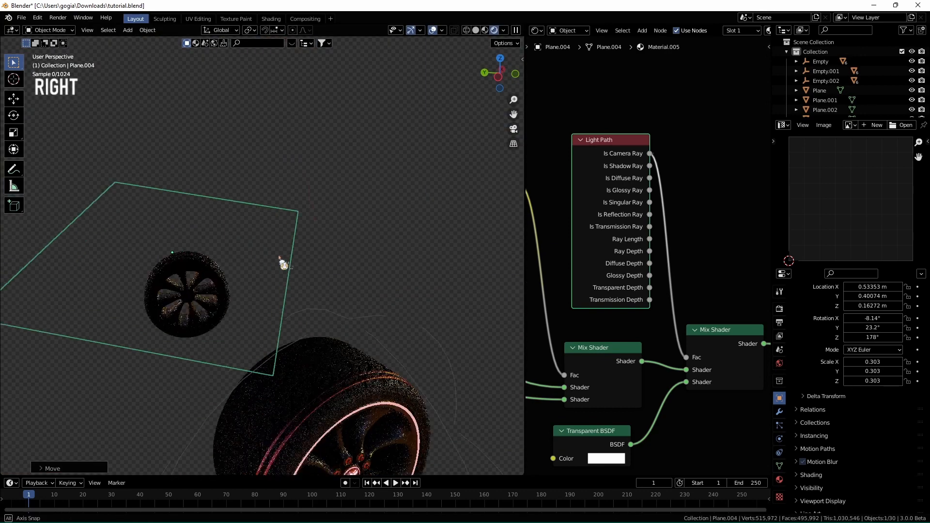
{"action": "middle_click_drag", "start_coordinate": [241, 160], "coordinate": [231, 96]}
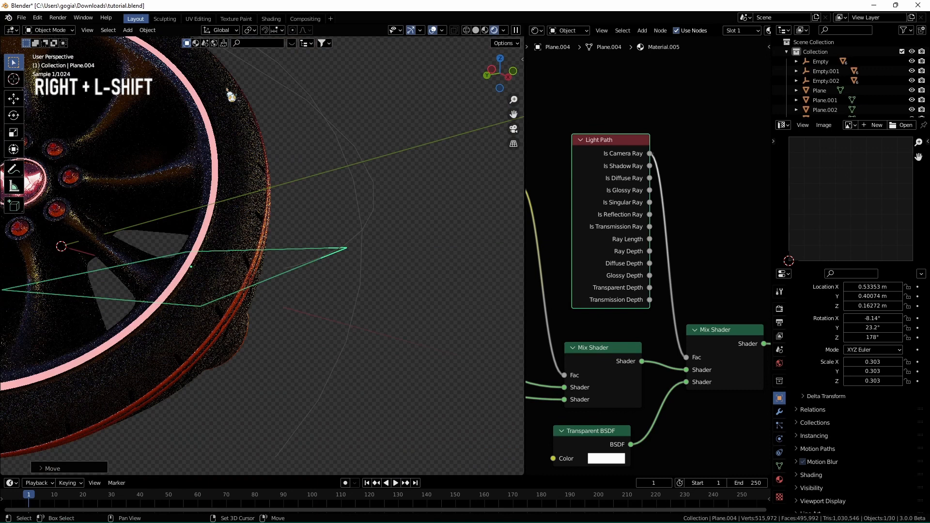
{"action": "left_click", "coordinate": [485, 32]}
{"action": "middle_click_drag", "start_coordinate": [385, 132], "coordinate": [330, 118]}
{"action": "scroll", "coordinate": [247, 257], "scroll_direction": "up", "scroll_amount": 3}
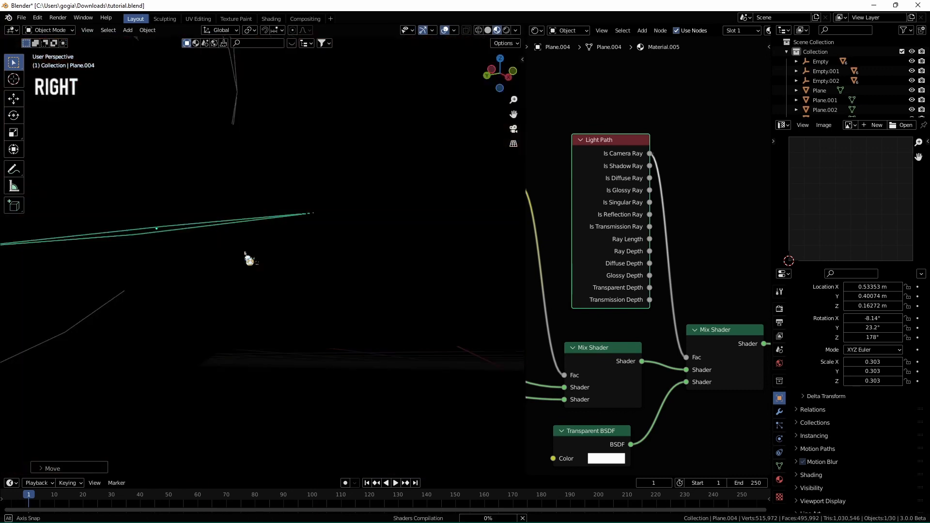
{"action": "middle_click_drag", "start_coordinate": [247, 257], "coordinate": [252, 185]}
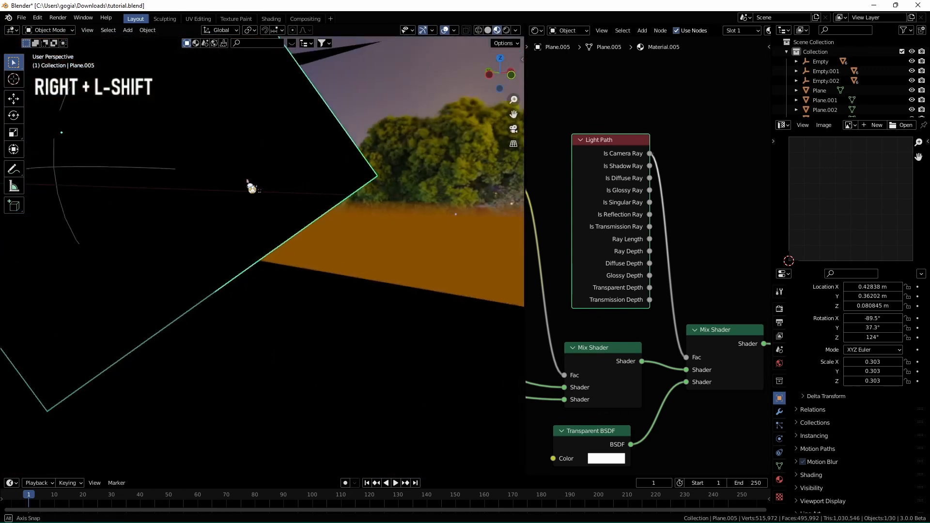
{"action": "key", "text": "shift+d"}
{"action": "left_click", "coordinate": [330, 182]}
{"action": "left_click", "coordinate": [505, 61]}
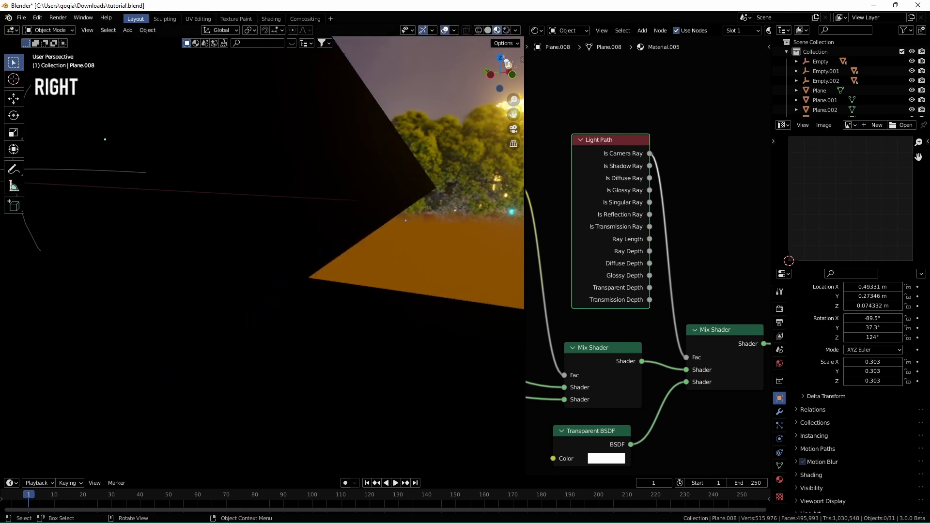
Return the viewport to rendered shading in camera view and save the file
{"action": "left_click", "coordinate": [507, 31]}
{"action": "scroll", "coordinate": [244, 130], "scroll_direction": "down", "scroll_amount": 8}
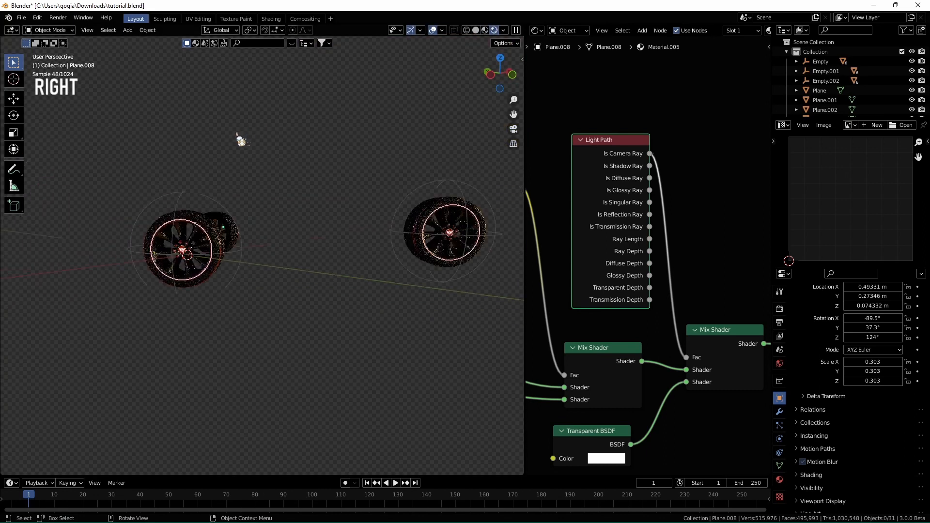
{"action": "middle_click_drag", "start_coordinate": [235, 135], "coordinate": [375, 126]}
{"action": "key", "text": "KP_0"}
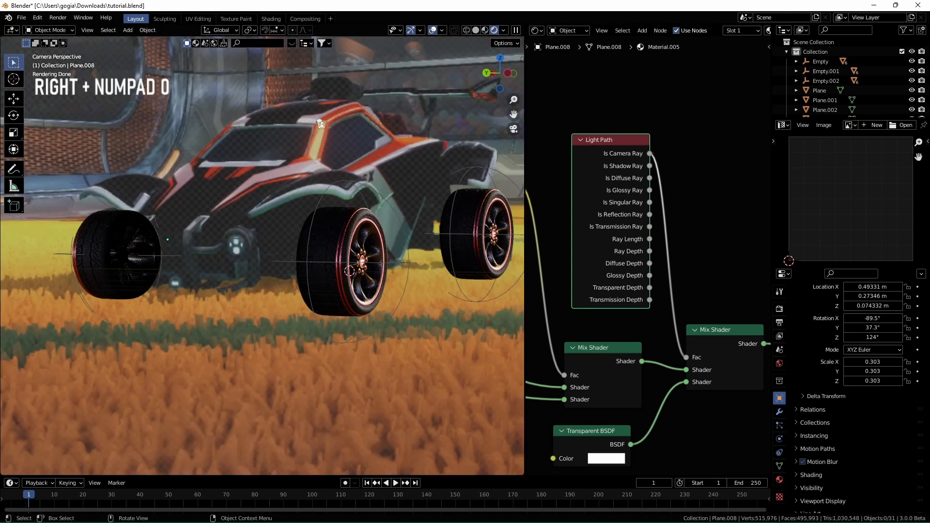
{"action": "key", "text": "ctrl+s"}
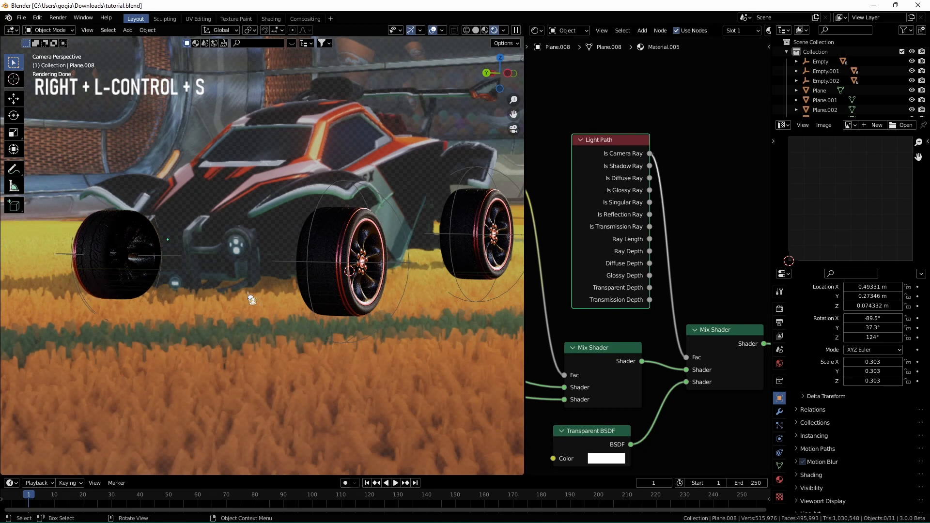
{"action": "middle_click_drag", "start_coordinate": [313, 247], "coordinate": [393, 253]}
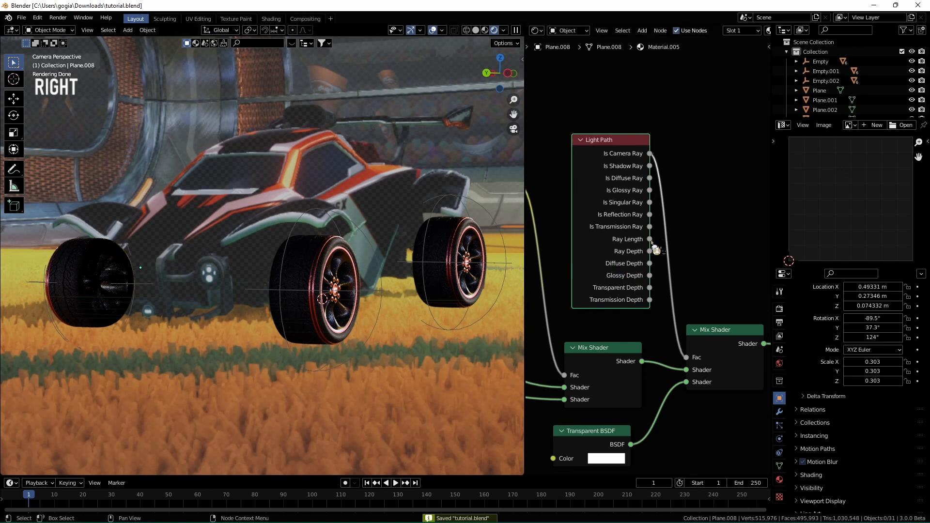
Show the World shader nodes in the node editor, framed on the environment's Mapping node
{"action": "scroll", "coordinate": [637, 165], "scroll_direction": "down", "scroll_amount": 7}
{"action": "middle_click_drag", "start_coordinate": [620, 214], "coordinate": [749, 207]}
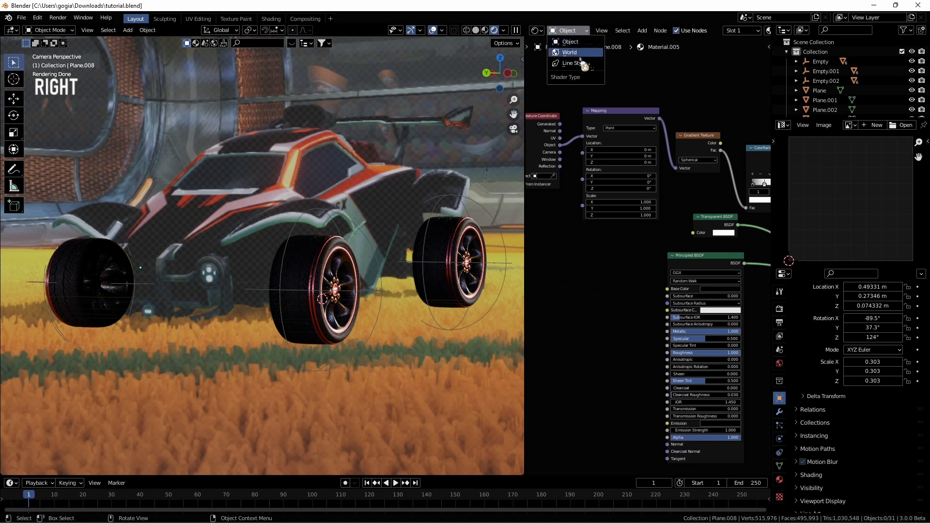
{"action": "left_click", "coordinate": [580, 57]}
{"action": "scroll", "coordinate": [637, 258], "scroll_direction": "up", "scroll_amount": 8}
{"action": "middle_click_drag", "start_coordinate": [589, 285], "coordinate": [769, 209]}
{"action": "scroll", "coordinate": [669, 247], "scroll_direction": "up", "scroll_amount": 3}
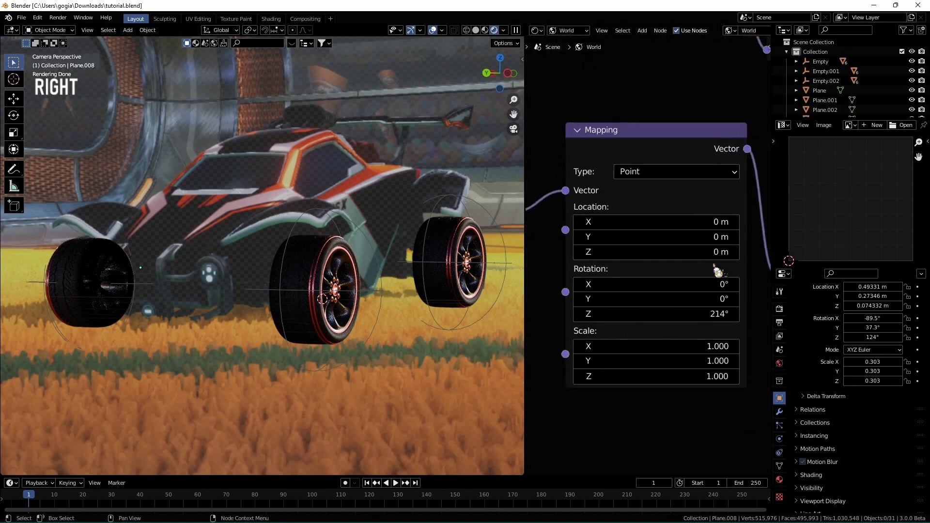
Rotate the environment lighting by setting the Mapping node's Z rotation to 181° and save the file
{"action": "left_click_drag", "start_coordinate": [681, 321], "coordinate": [563, 310]}
{"action": "left_click_drag", "start_coordinate": [653, 309], "coordinate": [637, 309]}
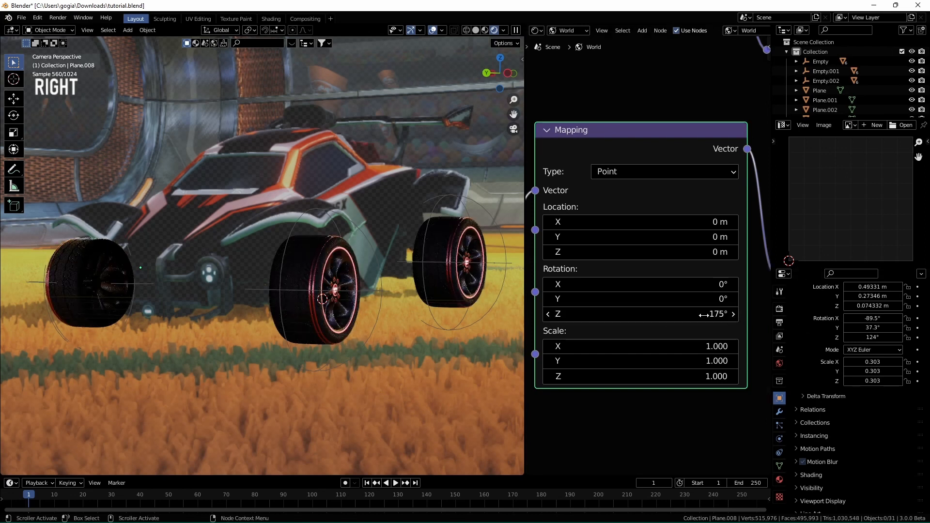
{"action": "mouse_move", "coordinate": [698, 315]}
{"action": "left_mouse_down"}
{"action": "mouse_move", "coordinate": [691, 315]}
{"action": "mouse_move", "coordinate": [706, 315]}
{"action": "left_mouse_up"}
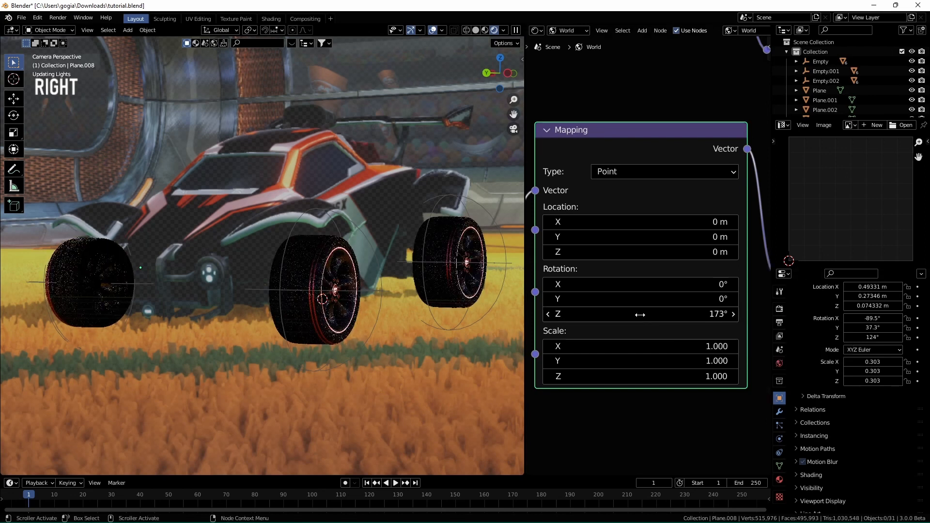
{"action": "left_click_drag", "start_coordinate": [639, 314], "coordinate": [615, 315]}
{"action": "left_click", "coordinate": [419, 157]}
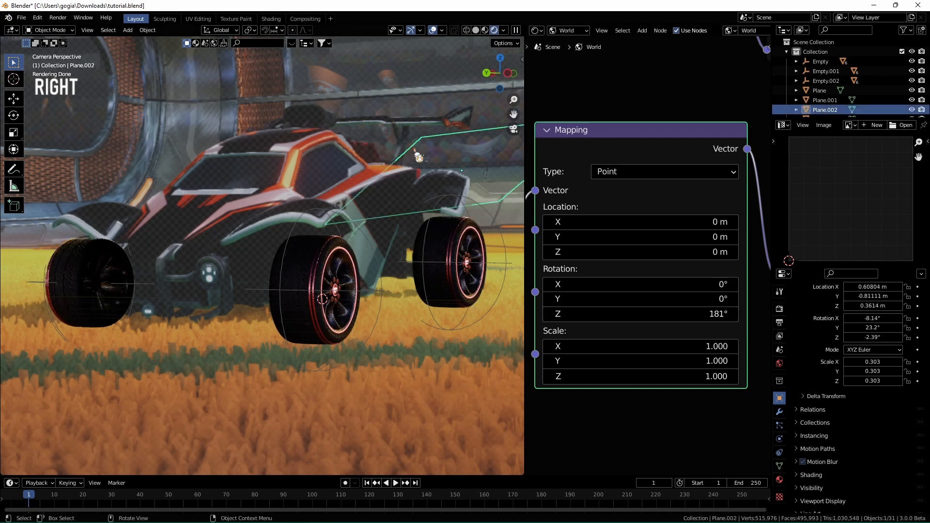
{"action": "key", "text": "ctrl+s"}
Snap the 3D cursor to a vertex on the upper outer edge of the near-side front wheel's tire
{"action": "scroll", "coordinate": [437, 230], "scroll_direction": "up", "scroll_amount": 4}
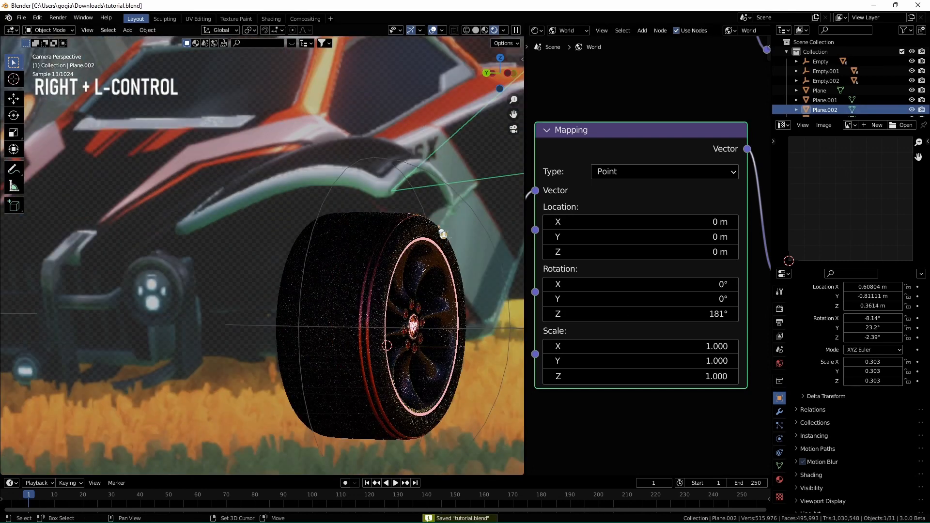
{"action": "middle_click_drag", "start_coordinate": [438, 227], "coordinate": [311, 226], "text": "shift"}
{"action": "middle_click_drag", "start_coordinate": [259, 258], "coordinate": [421, 214], "text": "shift"}
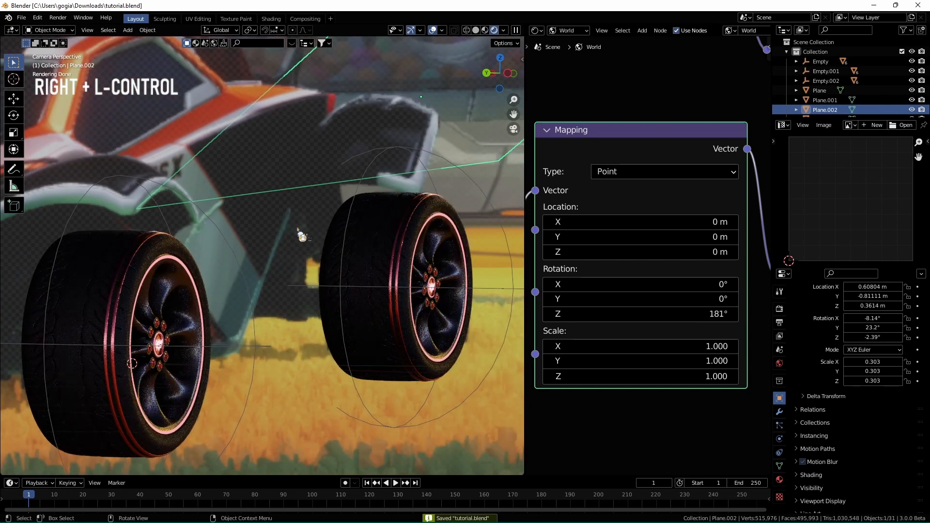
{"action": "middle_click_drag", "start_coordinate": [297, 228], "coordinate": [288, 205]}
{"action": "scroll", "coordinate": [268, 254], "scroll_direction": "up", "scroll_amount": 3}
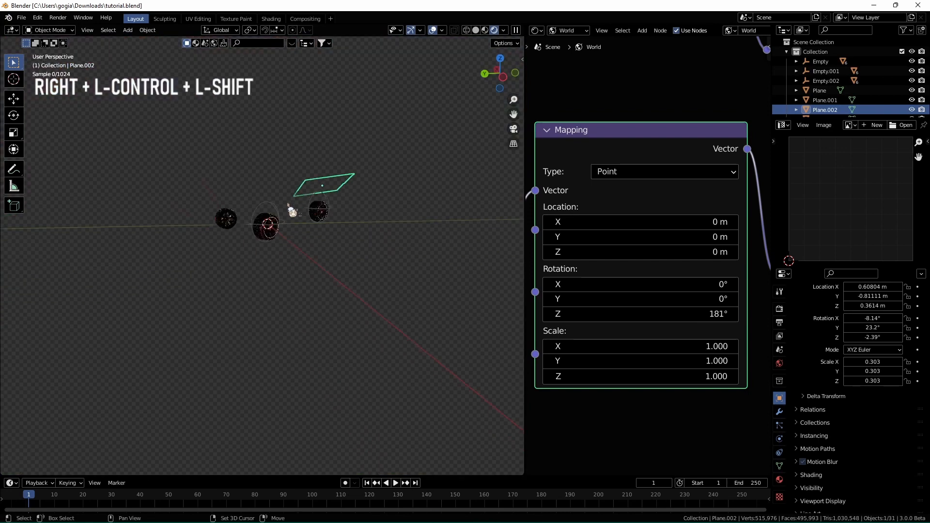
{"action": "scroll", "coordinate": [292, 211], "scroll_direction": "up", "scroll_amount": 6}
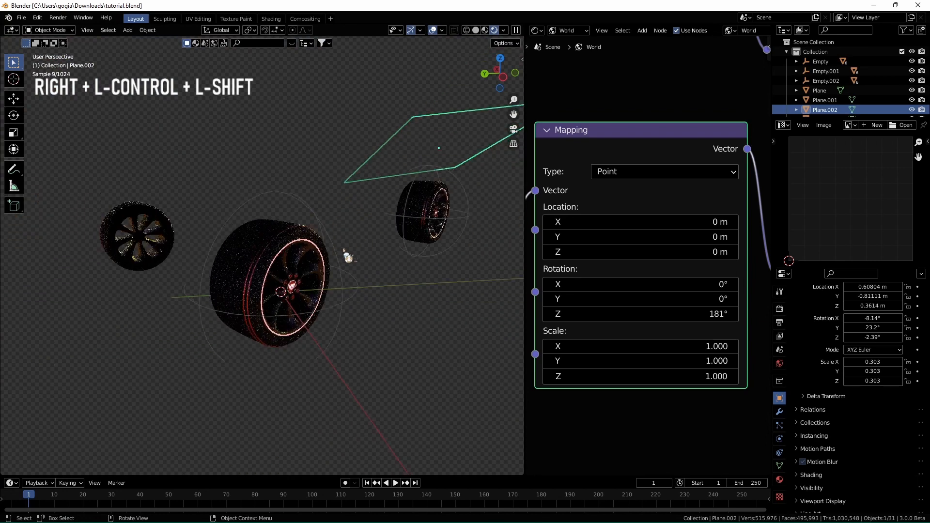
{"action": "middle_click_drag", "start_coordinate": [348, 257], "coordinate": [340, 88]}
{"action": "middle_click_drag", "start_coordinate": [383, 149], "coordinate": [265, 238]}
{"action": "scroll", "coordinate": [266, 228], "scroll_direction": "up", "scroll_amount": 3}
{"action": "left_click", "coordinate": [270, 179]}
{"action": "left_click", "coordinate": [275, 172]}
{"action": "key", "text": "Tab"}
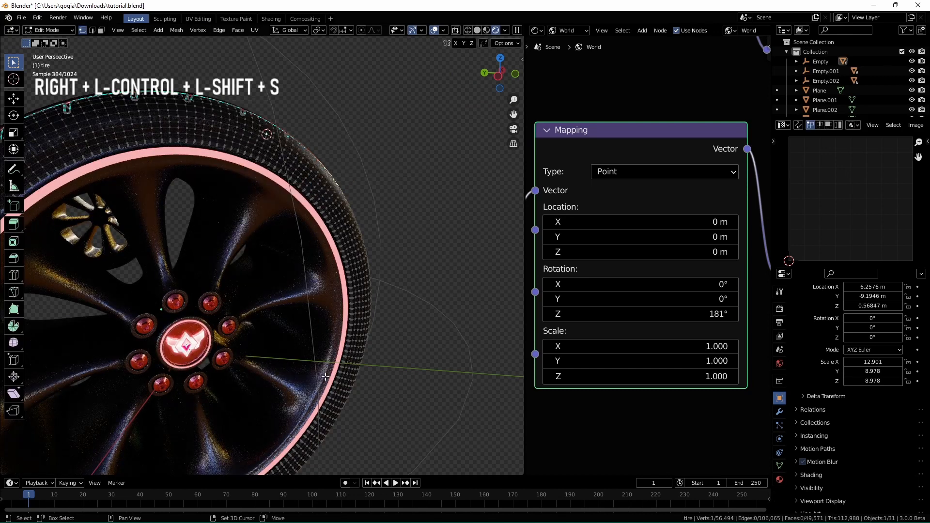
Return to Object Mode and add a point light at the 3D cursor on the front tire
{"action": "key", "text": "Tab"}
{"action": "scroll", "coordinate": [325, 377], "scroll_direction": "down", "scroll_amount": 4}
{"action": "key", "text": "shift+a"}
{"action": "mouse_move", "coordinate": [339, 252]}
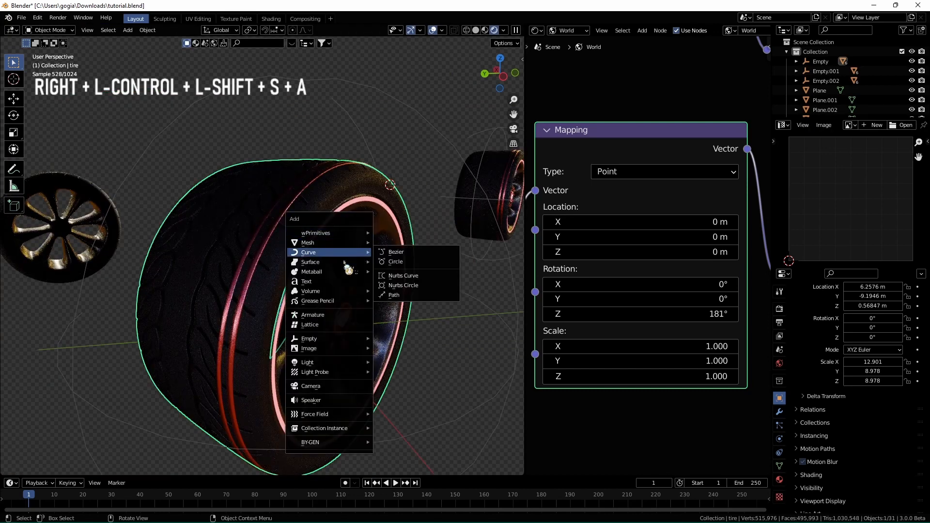
{"action": "mouse_move", "coordinate": [335, 364]}
{"action": "left_click", "coordinate": [392, 363]}
{"action": "scroll", "coordinate": [392, 289], "scroll_direction": "up", "scroll_amount": 5}
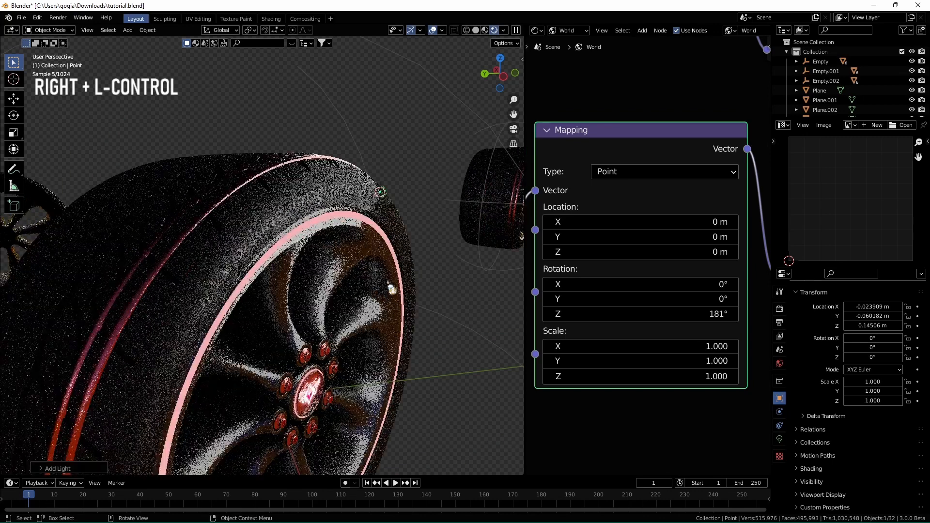
Move the point light above and beside the front wheel, to about X -0.030, Y -0.146, Z 0.261 m
{"action": "scroll", "coordinate": [391, 290], "scroll_direction": "down", "scroll_amount": 4}
{"action": "key", "text": "s"}
{"action": "key", "text": "g"}
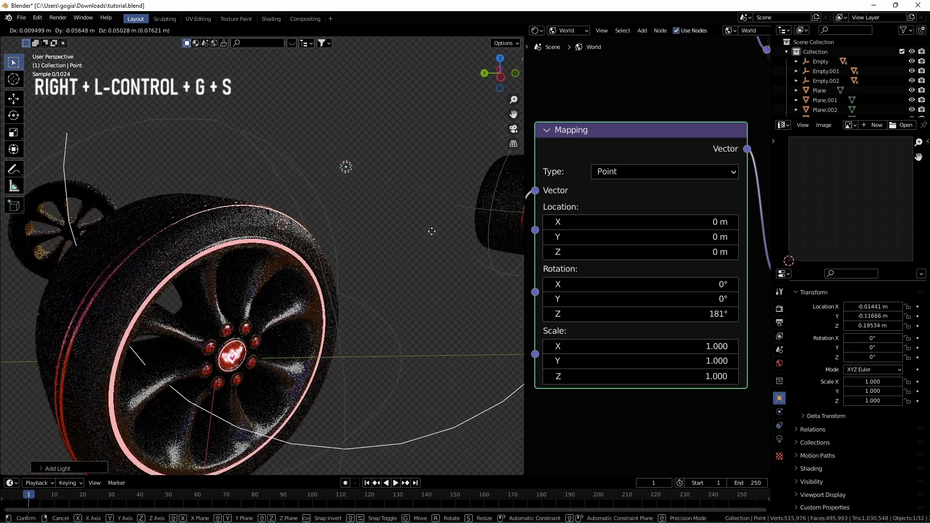
{"action": "left_click", "coordinate": [431, 231]}
{"action": "middle_click_drag", "start_coordinate": [385, 280], "coordinate": [426, 287]}
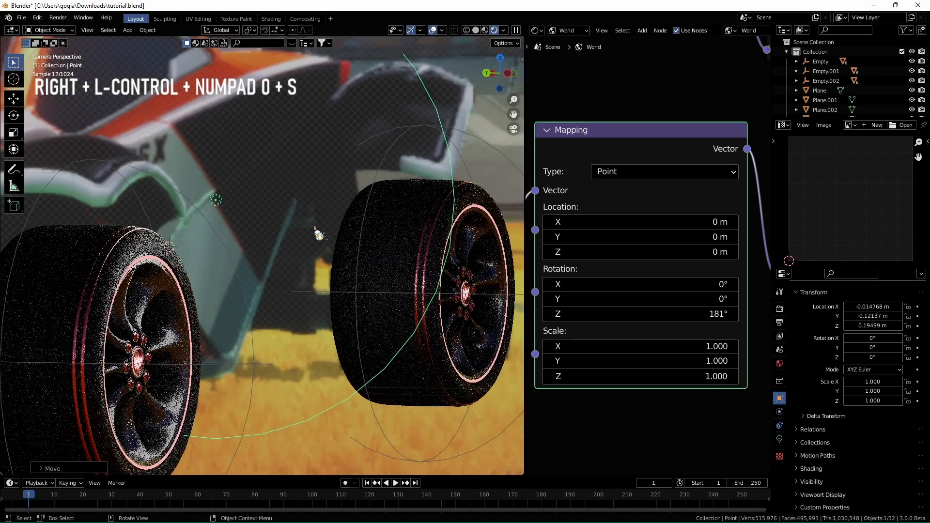
{"action": "middle_click_drag", "start_coordinate": [340, 226], "coordinate": [414, 180], "text": "shift"}
{"action": "key", "text": "g"}
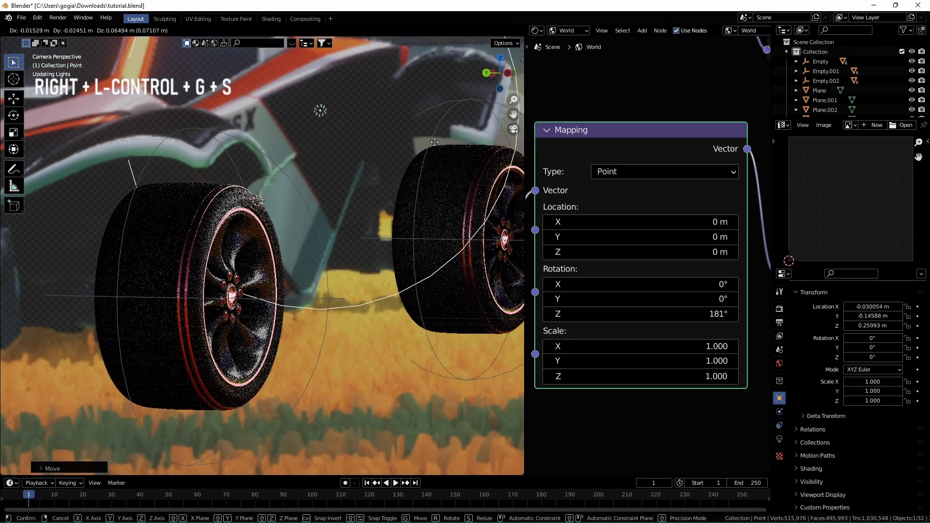
{"action": "left_click", "coordinate": [435, 139]}
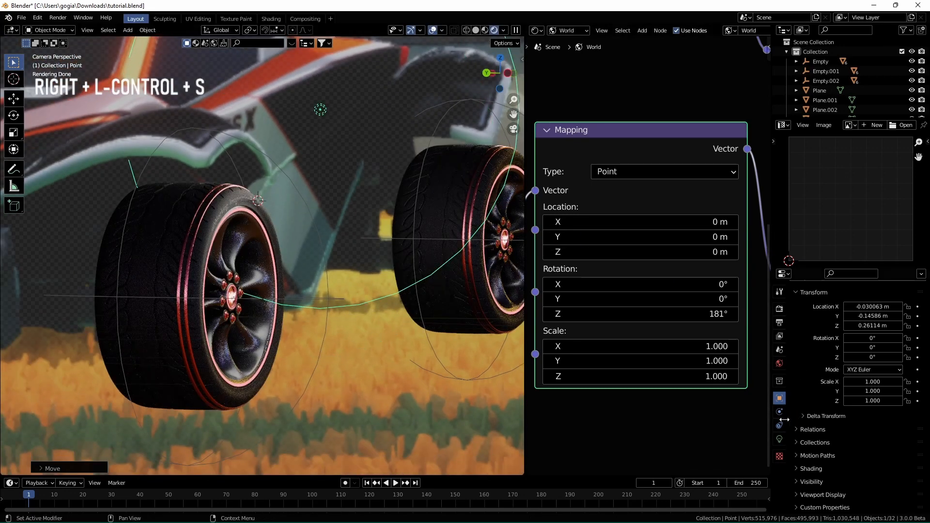
Set the point light's power to 2 W
{"action": "left_click", "coordinate": [780, 439]}
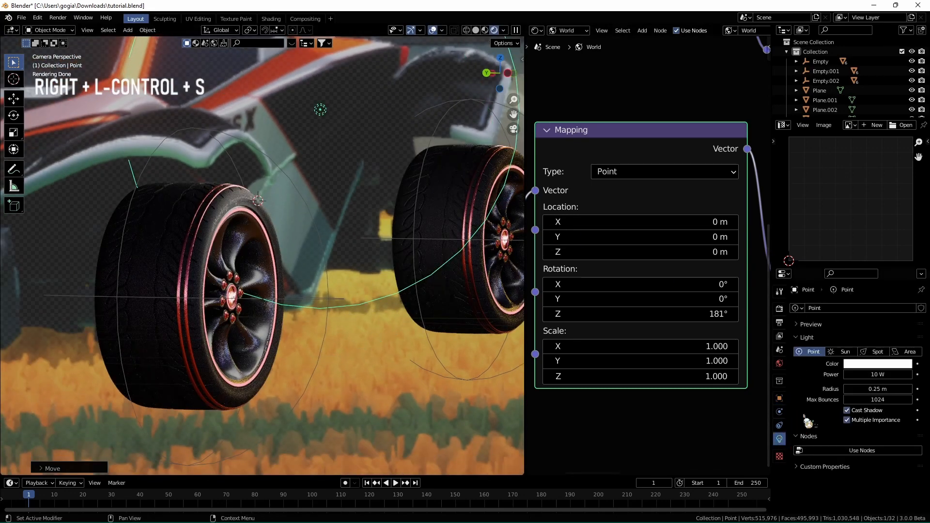
{"action": "type", "text": "2"}
{"action": "key", "text": "Return"}
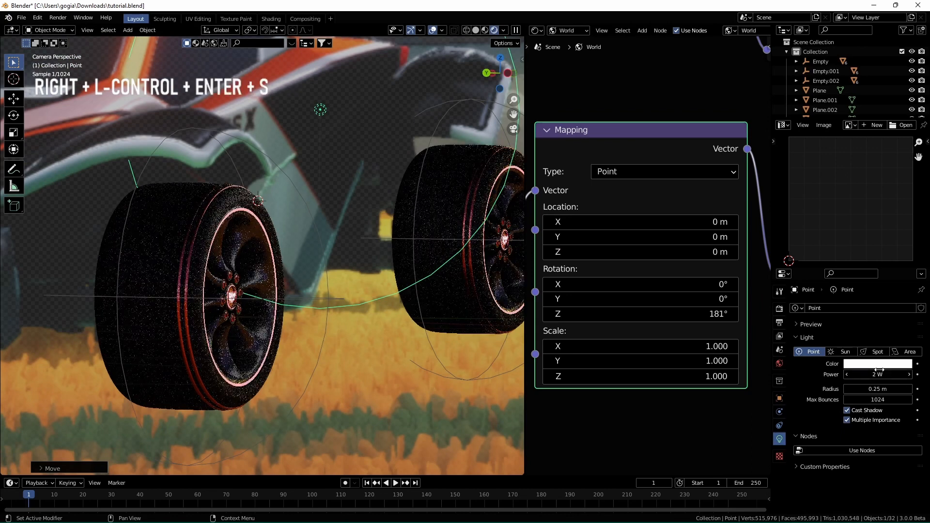
Compare the front wheel without the point light, restore it and reposition it closer to the tire's upper edge
{"action": "key", "text": "g"}
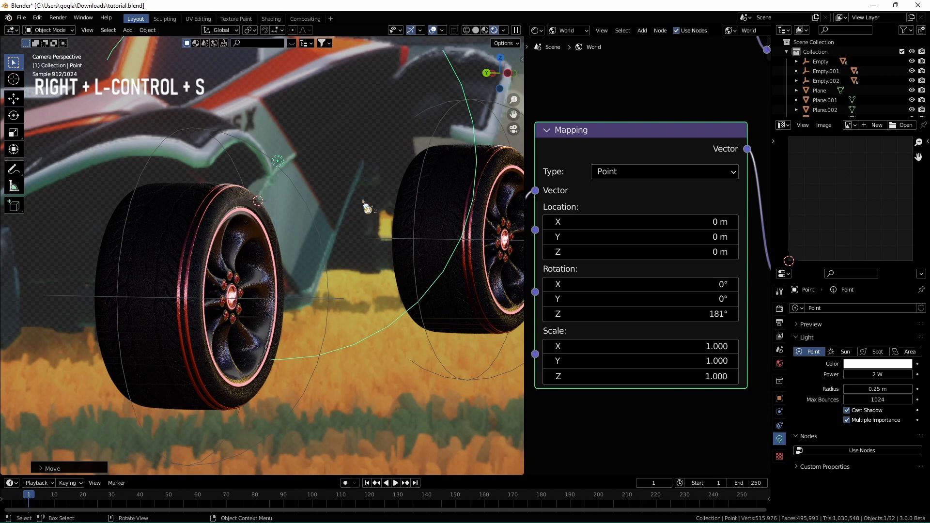
{"action": "key", "text": "Delete"}
{"action": "key", "text": "ctrl+z"}
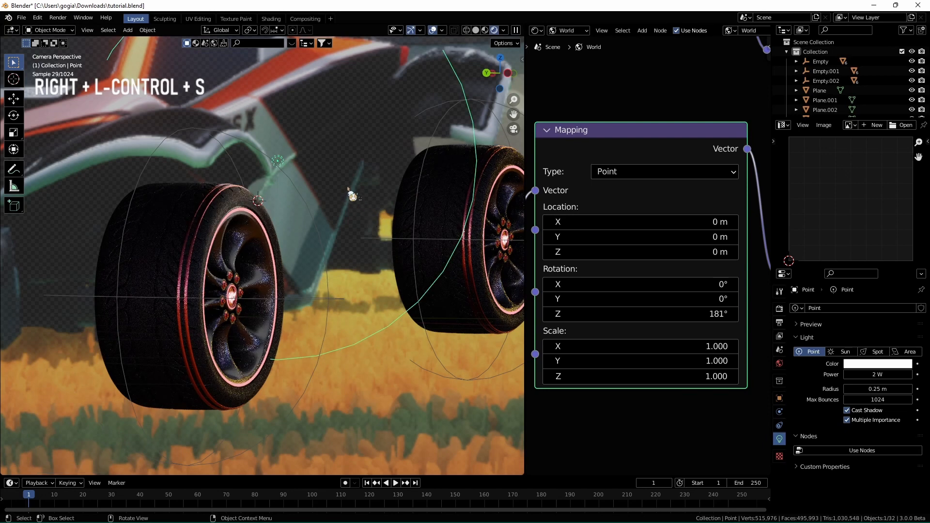
{"action": "key", "text": "g"}
{"action": "left_click", "coordinate": [357, 206]}
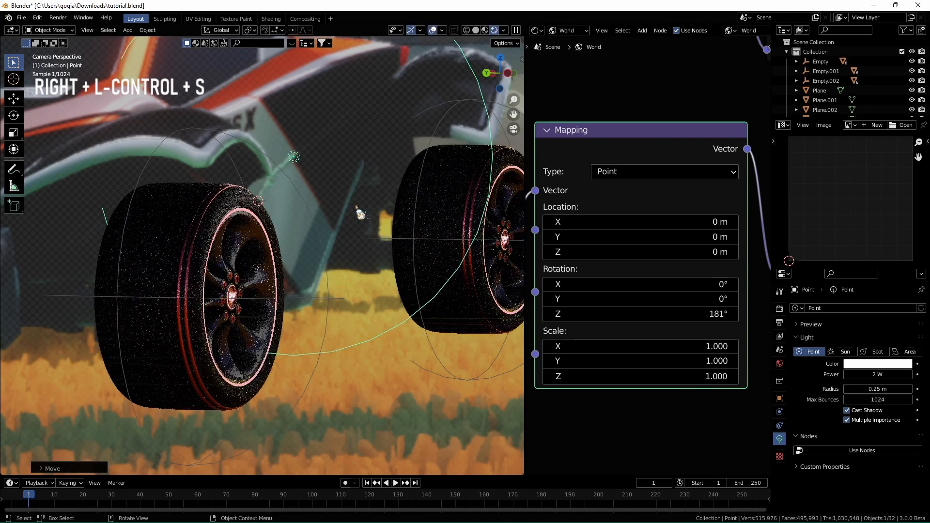
Duplicate the point light and place the copy next to the near-side rear wheel
{"action": "middle_click_drag", "start_coordinate": [425, 189], "coordinate": [178, 233], "text": "shift"}
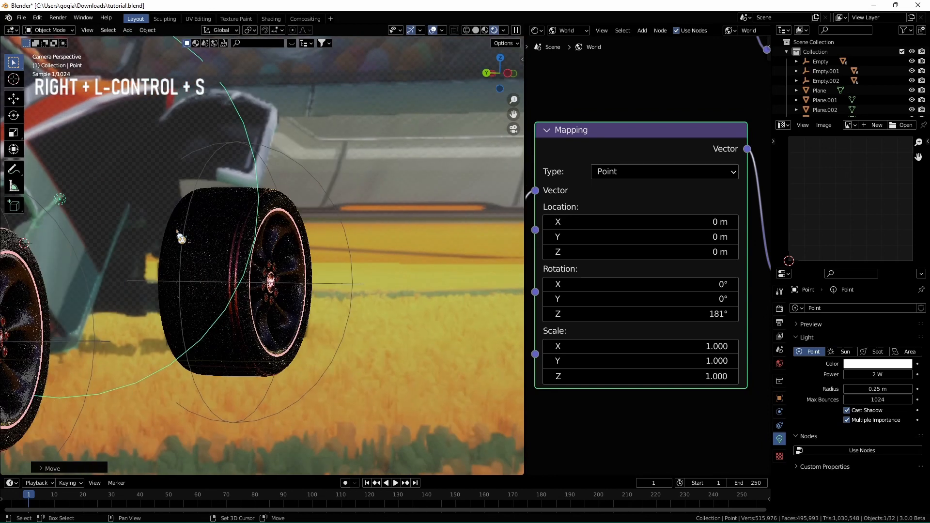
{"action": "key", "text": "shift+d"}
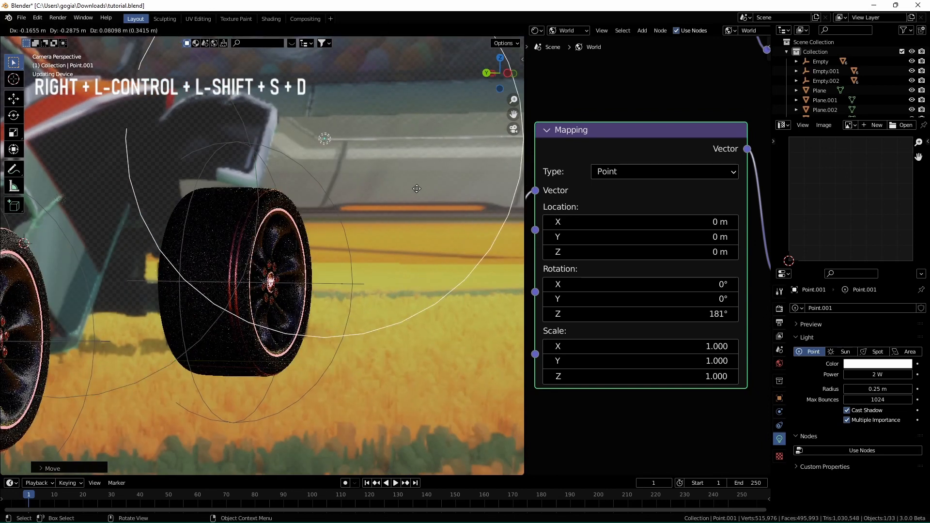
{"action": "left_click", "coordinate": [293, 173]}
{"action": "middle_click_drag", "start_coordinate": [385, 208], "coordinate": [308, 230]}
{"action": "scroll", "coordinate": [307, 230], "scroll_direction": "up", "scroll_amount": 8}
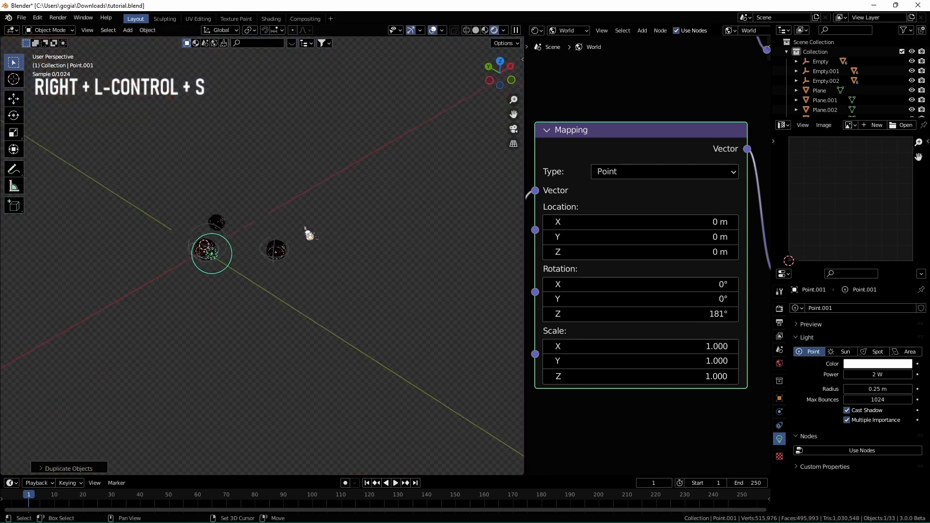
{"action": "key", "text": "g"}
{"action": "left_click", "coordinate": [521, 222]}
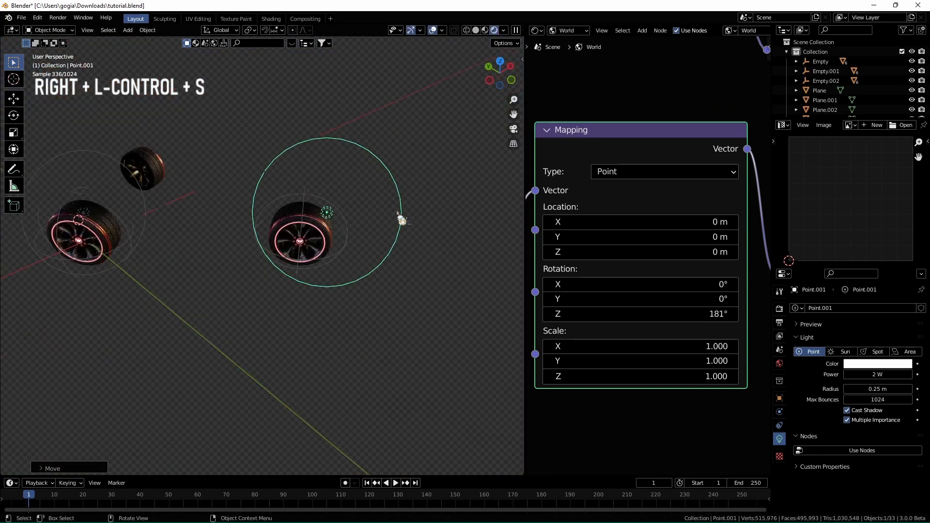
Refine the copied light's position beside the rear wheel, finishing the placement in camera view
{"action": "middle_click_drag", "start_coordinate": [382, 228], "coordinate": [418, 197]}
{"action": "scroll", "coordinate": [418, 197], "scroll_direction": "up", "scroll_amount": 2}
{"action": "key", "text": "g"}
{"action": "left_click", "coordinate": [406, 204]}
{"action": "key", "text": "KP_0"}
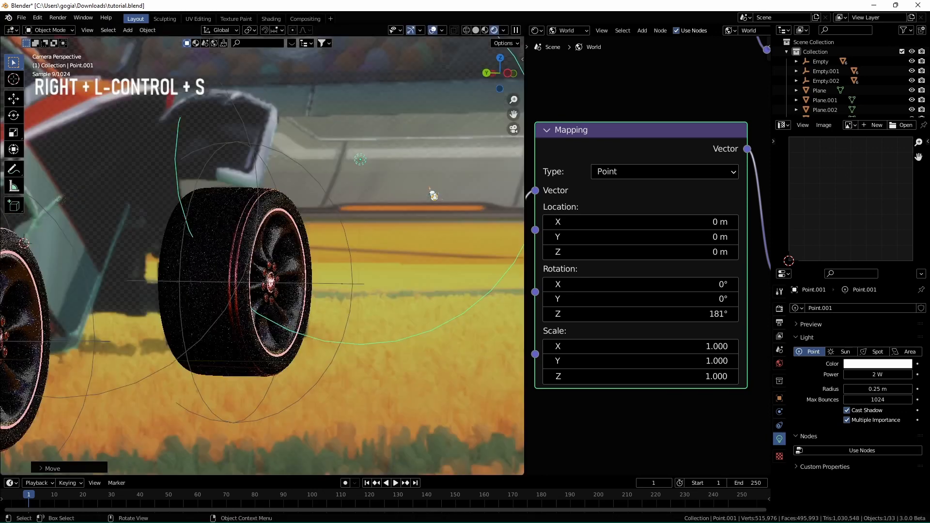
{"action": "key", "text": "g"}
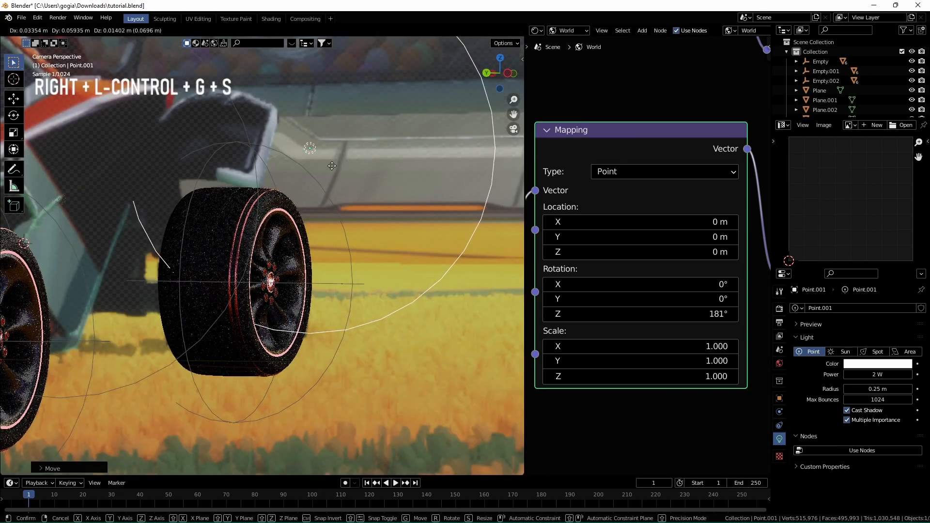
{"action": "left_click", "coordinate": [341, 168]}
Adjust the copied light's height along the Z axis above the rear wheel
{"action": "key", "text": "g"}
{"action": "key", "text": "z"}
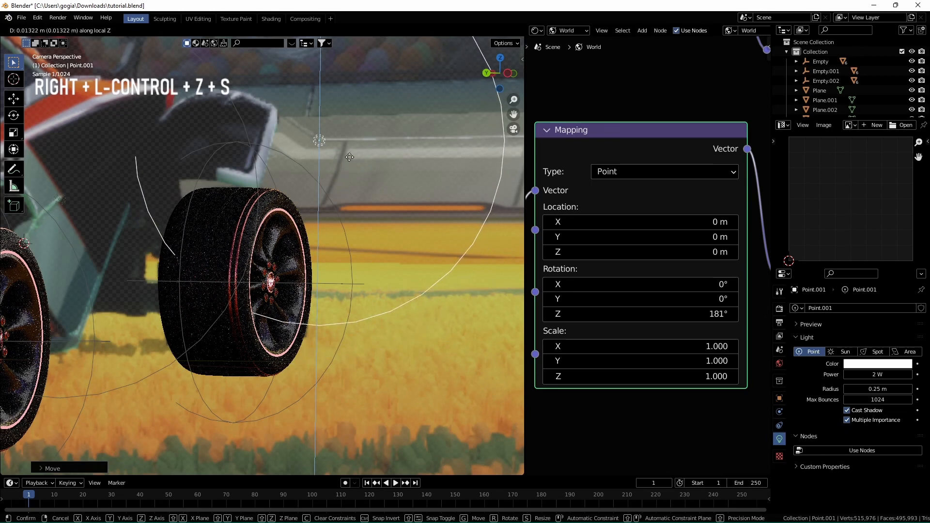
{"action": "key", "text": "y"}
{"action": "key", "text": "x"}
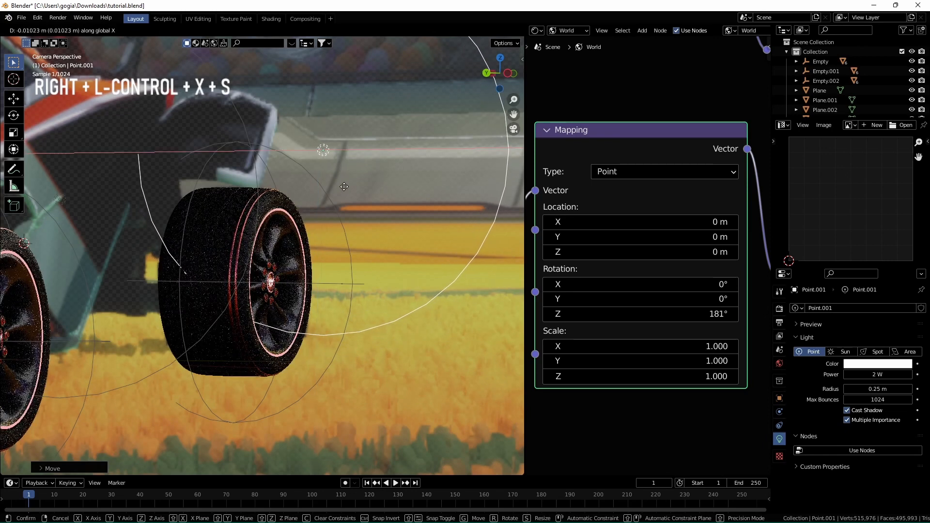
{"action": "key", "text": "z"}
{"action": "left_click", "coordinate": [356, 177]}
Reposition the rear wheel's point light from several angles so it sits outside and above the rim in camera view
{"action": "middle_click_drag", "start_coordinate": [376, 152], "coordinate": [290, 186]}
{"action": "scroll", "coordinate": [322, 215], "scroll_direction": "up", "scroll_amount": 5}
{"action": "scroll", "coordinate": [357, 200], "scroll_direction": "up", "scroll_amount": 6}
{"action": "middle_click_drag", "start_coordinate": [357, 201], "coordinate": [287, 176]}
{"action": "key", "text": "g"}
{"action": "left_click", "coordinate": [376, 184]}
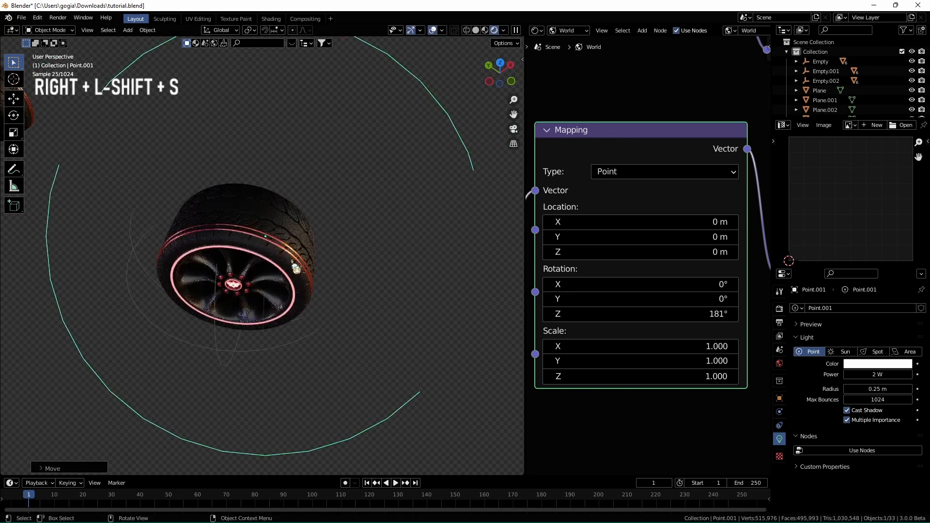
{"action": "middle_click_drag", "start_coordinate": [294, 266], "coordinate": [366, 225]}
{"action": "key", "text": "g"}
{"action": "left_click", "coordinate": [362, 234]}
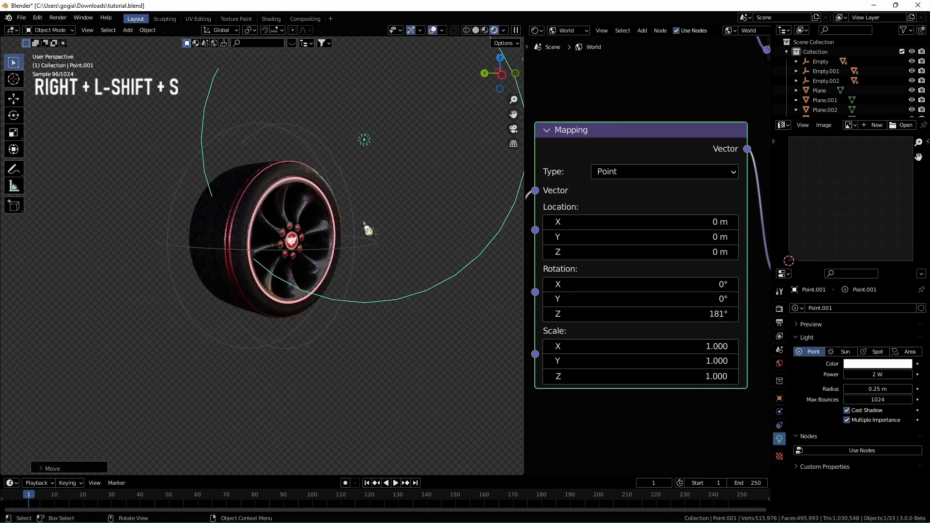
{"action": "key", "text": "KP_0"}
{"action": "key", "text": "g"}
{"action": "left_click", "coordinate": [354, 186]}
Deselect the light, save the file and switch the viewport to Material Preview shading
{"action": "scroll", "coordinate": [361, 198], "scroll_direction": "down", "scroll_amount": 8}
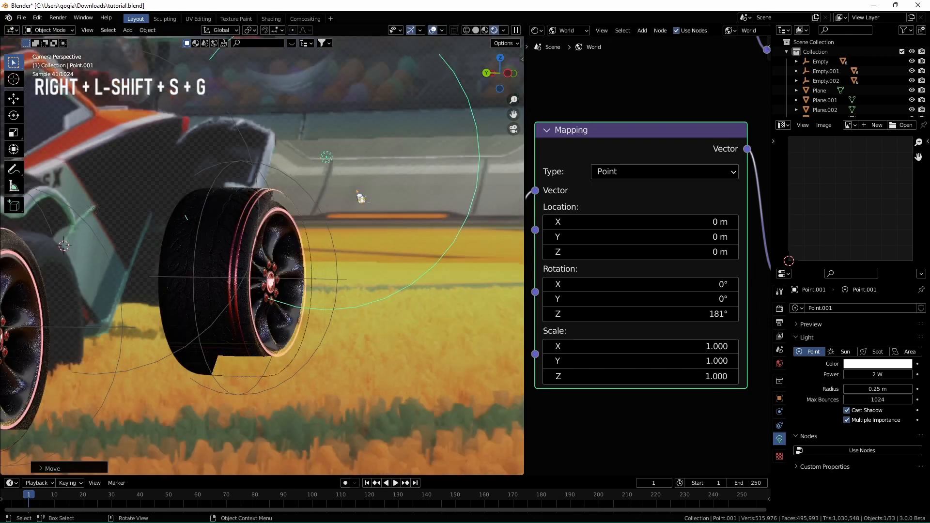
{"action": "middle_click_drag", "start_coordinate": [344, 231], "coordinate": [427, 177], "text": "shift"}
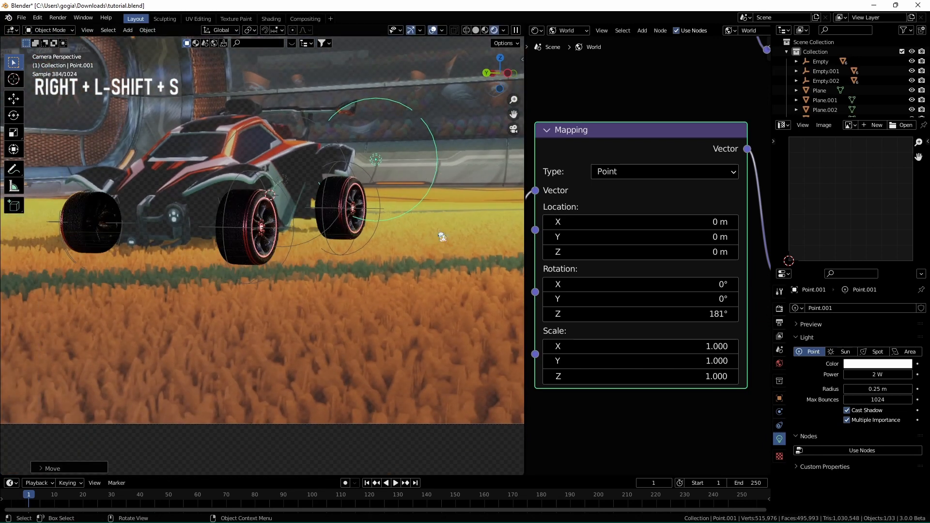
{"action": "left_click", "coordinate": [441, 251]}
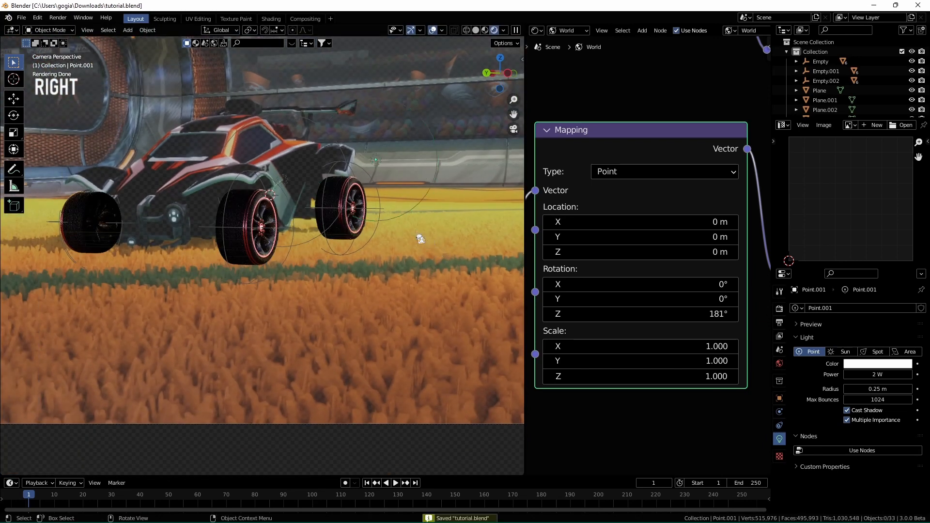
{"action": "key", "text": "ctrl+s"}
{"action": "left_click", "coordinate": [485, 30]}
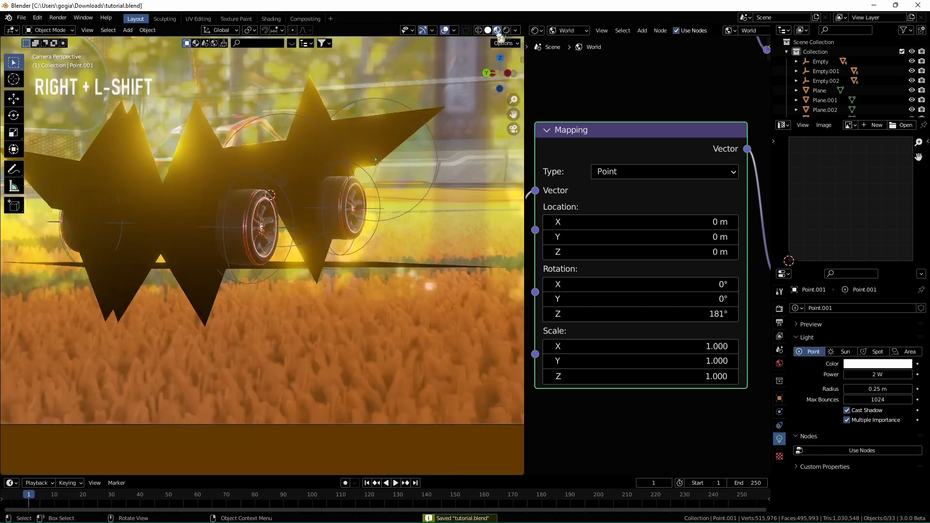
Preview the lit wheels against the car in Rendered shading and save the file
{"action": "left_click", "coordinate": [506, 30]}
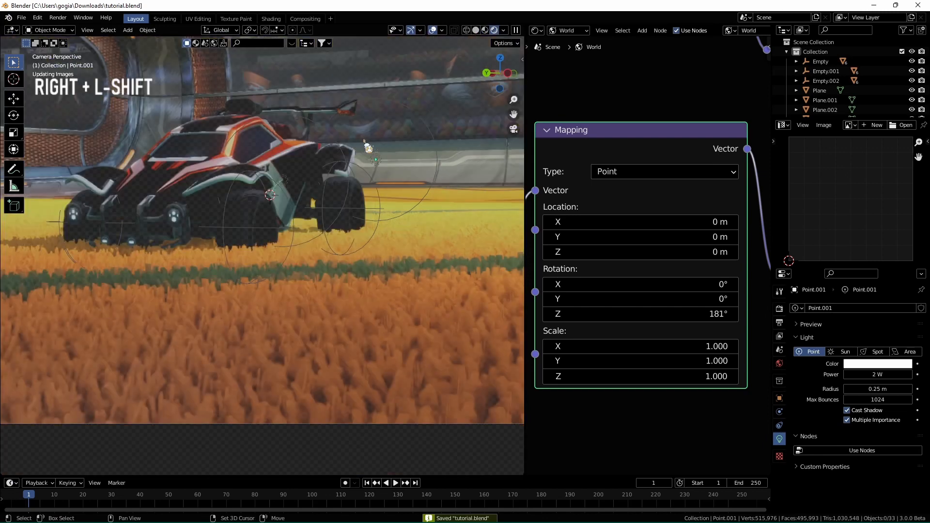
{"action": "middle_click_drag", "start_coordinate": [370, 150], "coordinate": [430, 194], "text": "shift"}
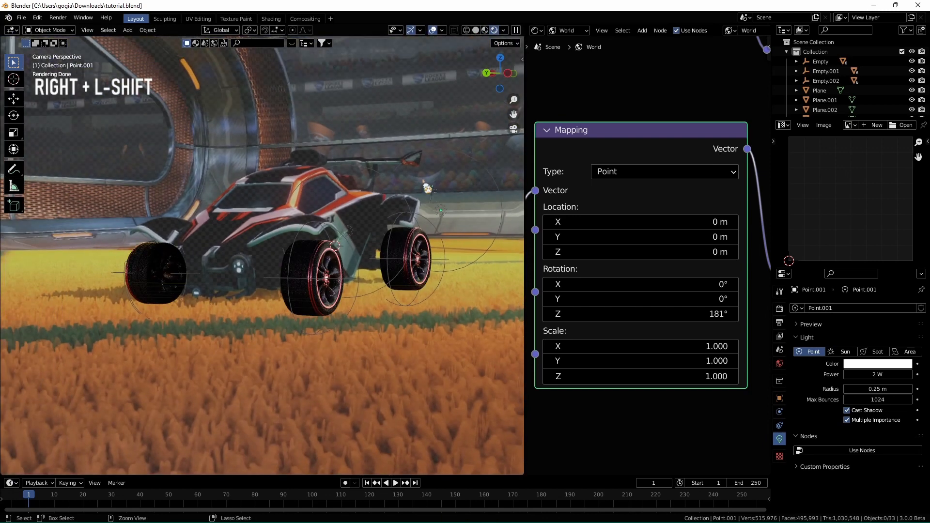
{"action": "key", "text": "ctrl+s"}
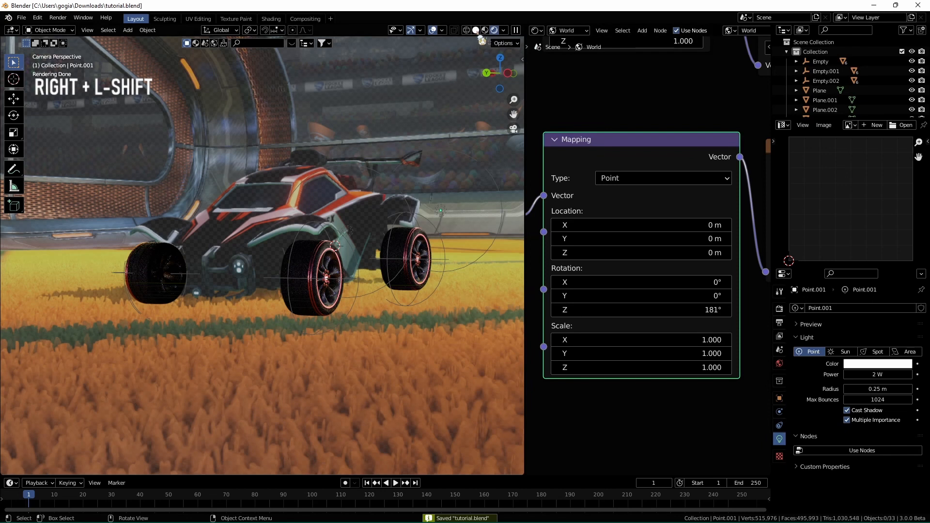
Switch the viewport to Solid shading and try to render the image
{"action": "left_click", "coordinate": [478, 32]}
{"action": "middle_click_drag", "start_coordinate": [456, 62], "coordinate": [451, 81]}
{"action": "key", "text": "F12"}
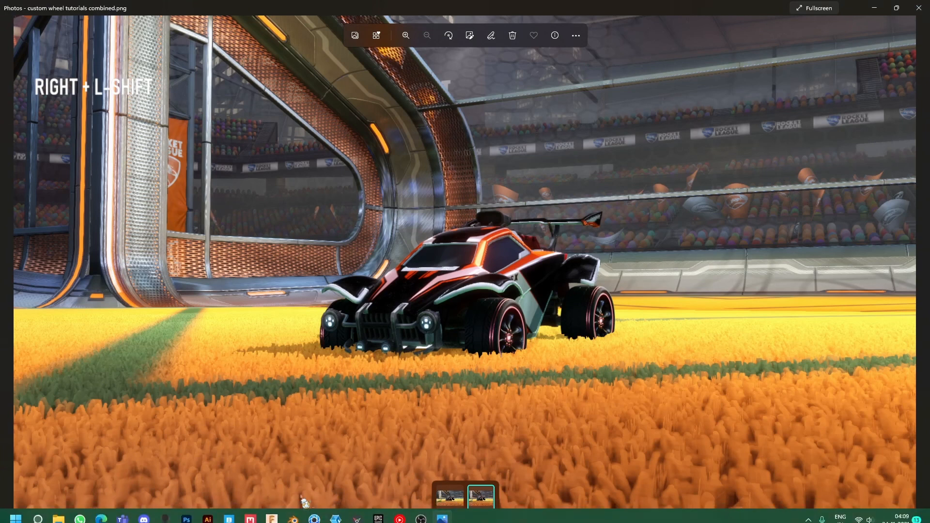
Relaunch Blender, reopen the recent file tutorial.blend and move the viewport out of camera view
{"action": "left_click", "coordinate": [292, 521]}
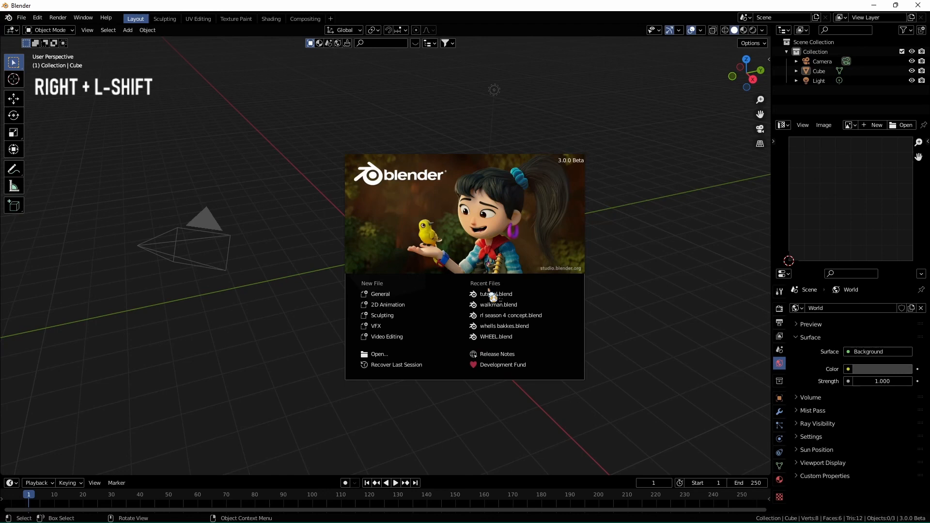
{"action": "left_click", "coordinate": [492, 294]}
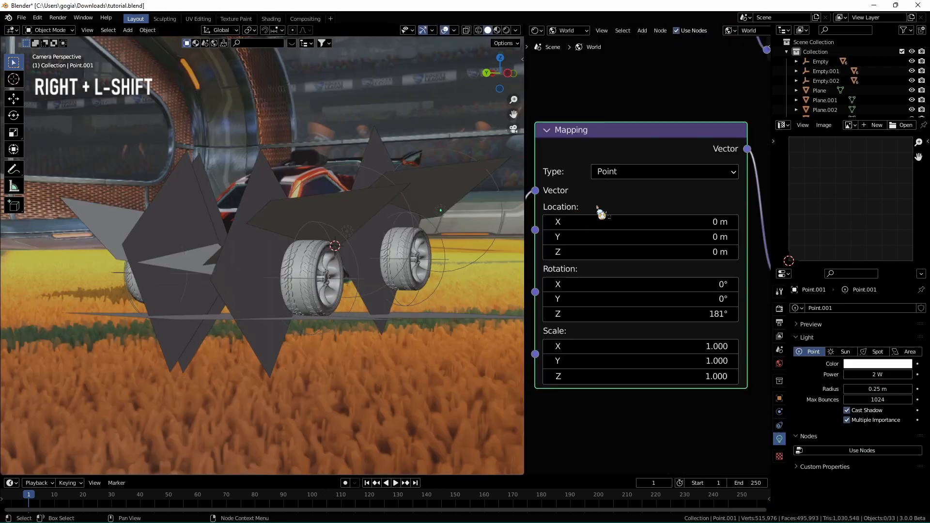
{"action": "middle_click_drag", "start_coordinate": [340, 205], "coordinate": [383, 213], "text": "shift"}
Disable the Cycles render noise threshold, set the render samples to 300 and save the file
{"action": "left_click", "coordinate": [780, 309]}
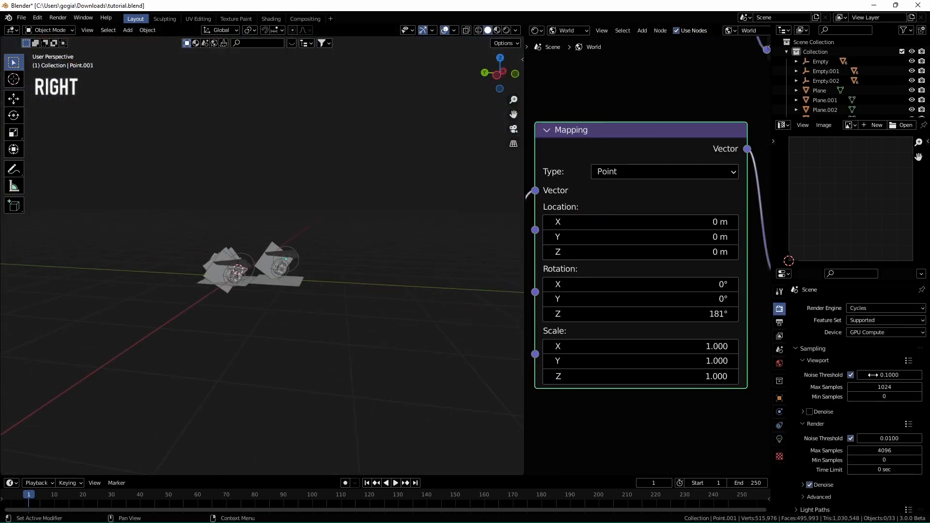
{"action": "left_click", "coordinate": [851, 438]}
{"action": "scroll", "coordinate": [874, 440], "scroll_direction": "down", "scroll_amount": 3}
{"action": "left_click", "coordinate": [883, 391]}
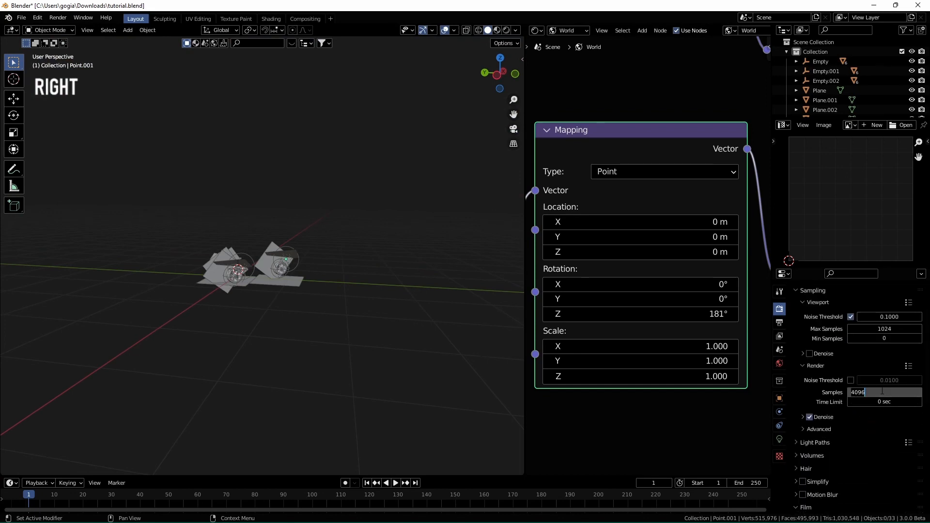
{"action": "type", "text": "300"}
{"action": "key", "text": "Return"}
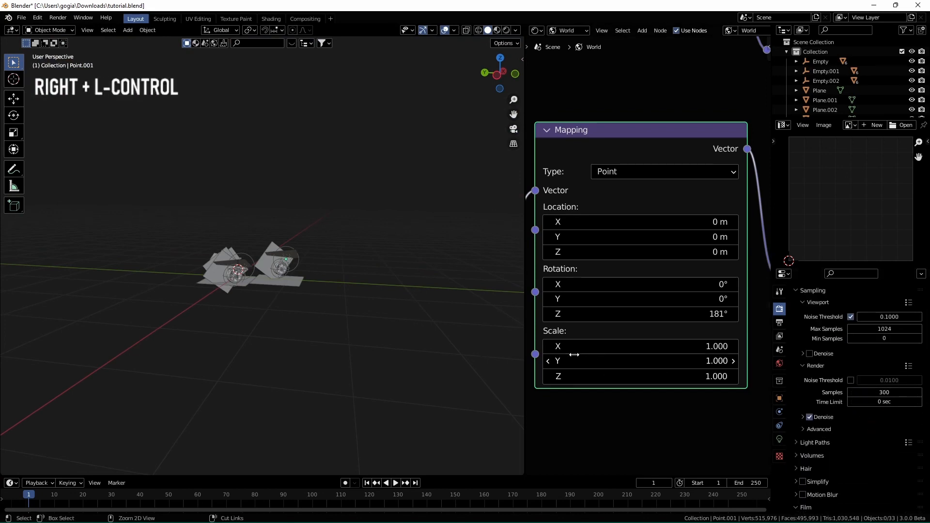
{"action": "key", "text": "ctrl+s"}
Disable render denoising and render the wheels, closing the render window when finished
{"action": "left_click", "coordinate": [810, 417]}
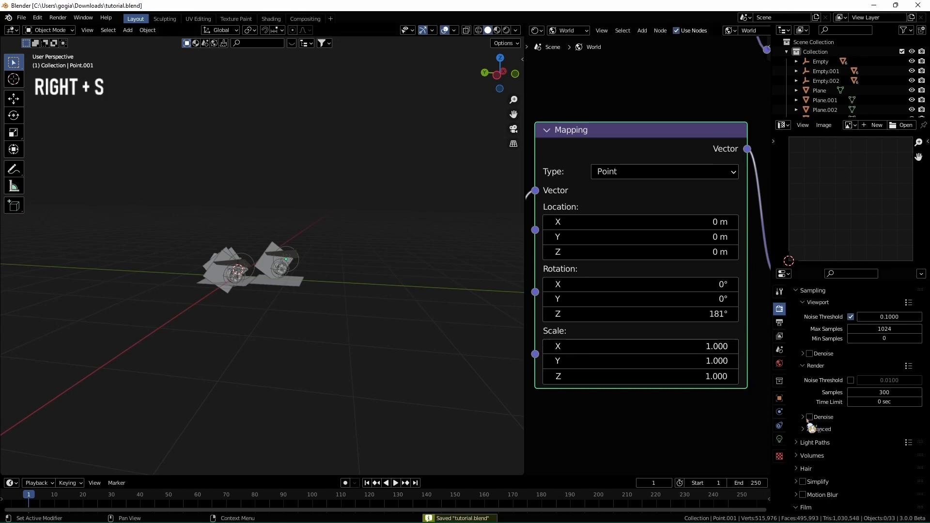
{"action": "middle_click_drag", "start_coordinate": [465, 409], "coordinate": [331, 354], "text": "ctrl"}
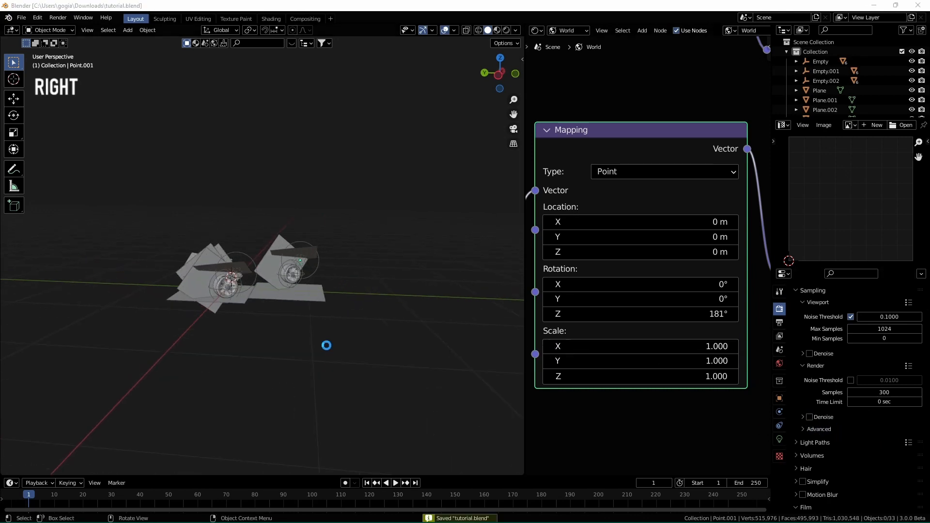
{"action": "key", "text": "F12"}
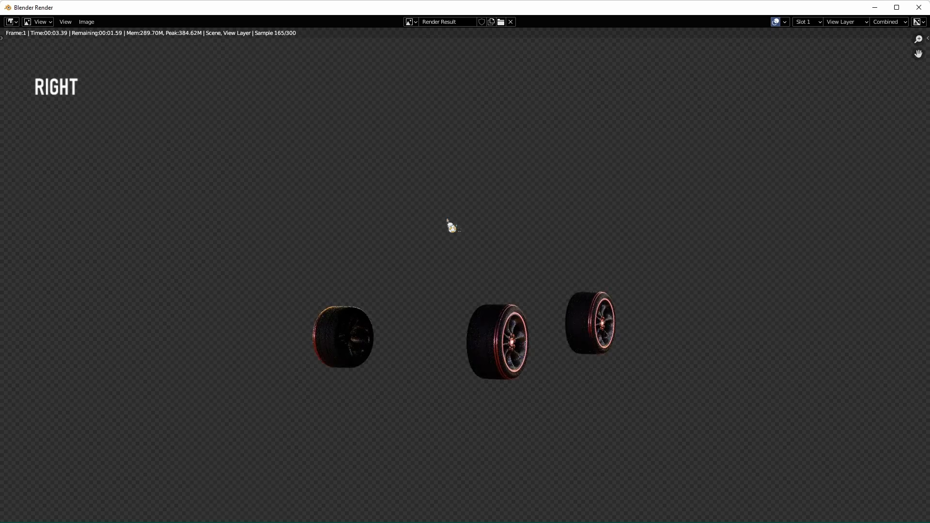
{"action": "left_click_drag", "start_coordinate": [860, 6], "coordinate": [271, 68]}
{"action": "key", "text": "Escape"}
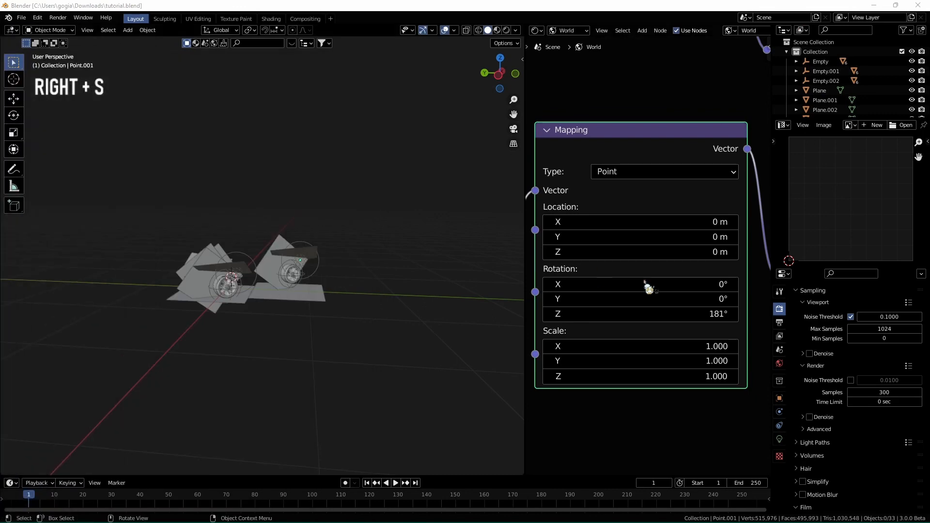
Check the view layer passes for Denoising Data and bring up the wheels' render
{"action": "left_click", "coordinate": [779, 322]}
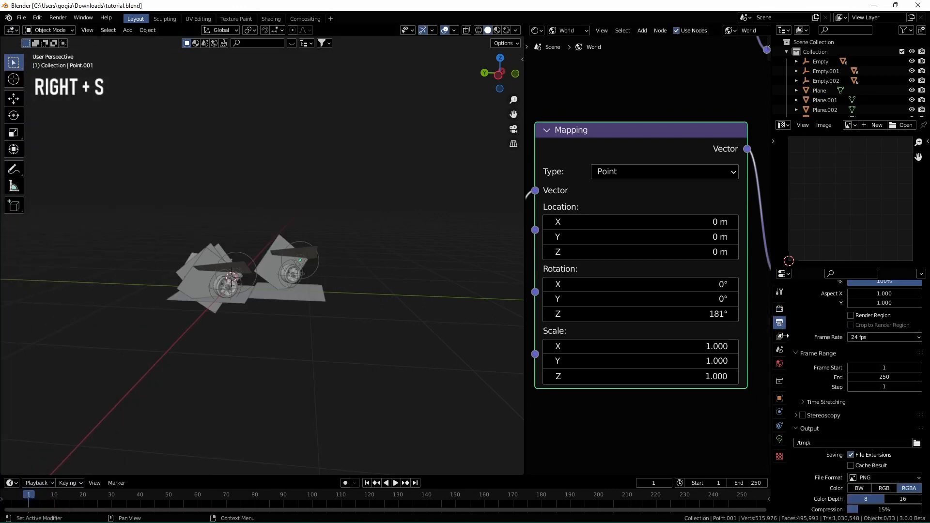
{"action": "left_click", "coordinate": [779, 335]}
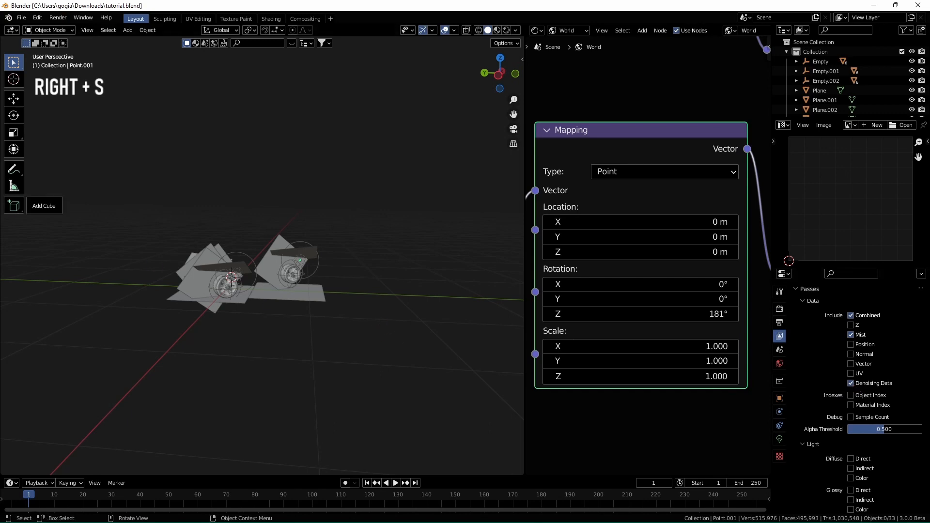
{"action": "key", "text": "F12"}
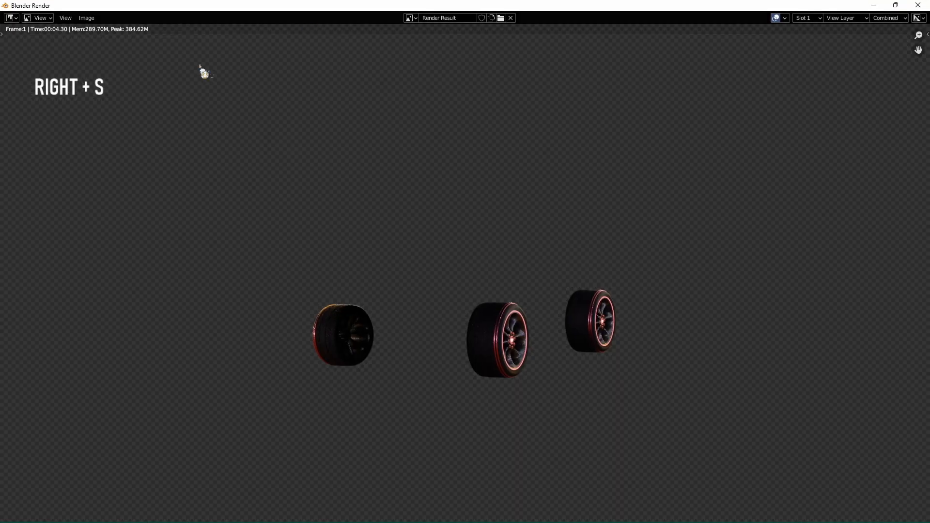
{"action": "left_click_drag", "start_coordinate": [518, 2], "coordinate": [0, 86]}
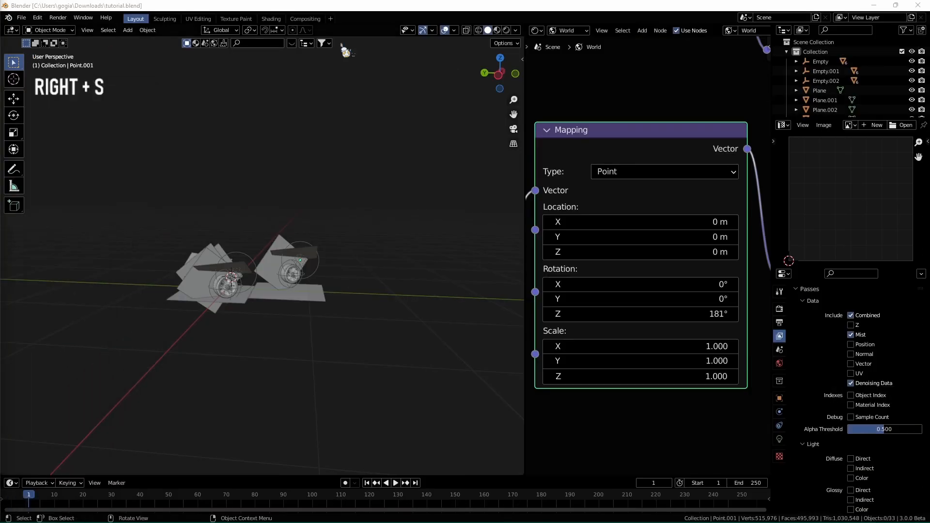
Enable Use Nodes in the Compositing workspace and move the Composite node away from Render Layers to make room
{"action": "left_click", "coordinate": [305, 18]}
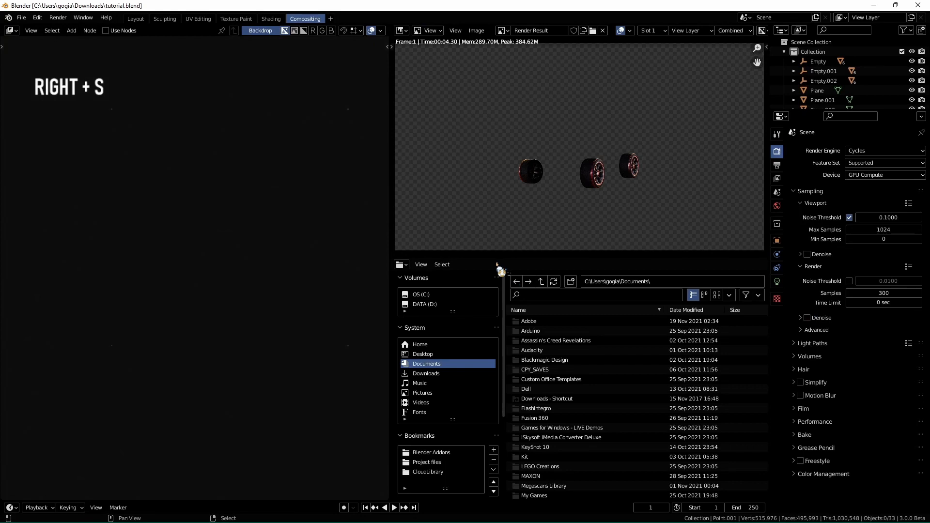
{"action": "left_click", "coordinate": [108, 30]}
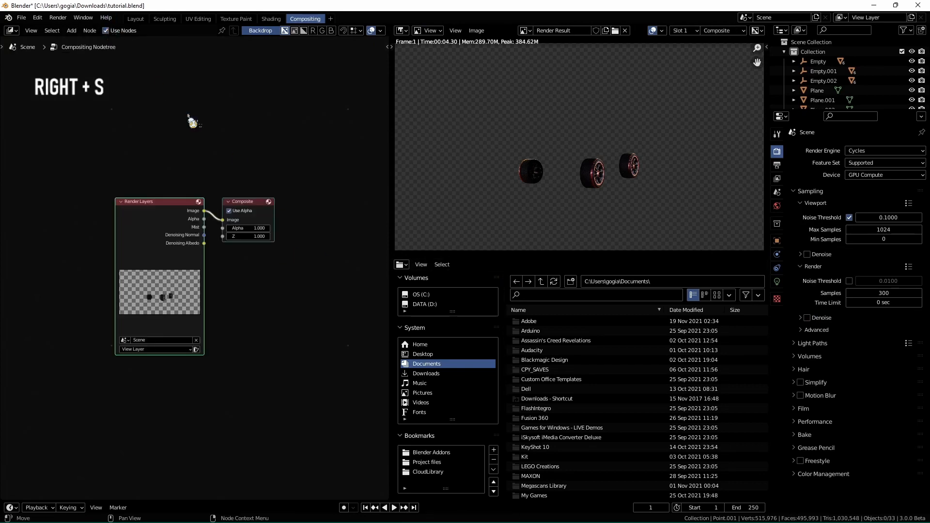
{"action": "scroll", "coordinate": [223, 170], "scroll_direction": "up", "scroll_amount": 7}
{"action": "middle_click_drag", "start_coordinate": [245, 203], "coordinate": [138, 225]}
{"action": "scroll", "coordinate": [139, 225], "scroll_direction": "up", "scroll_amount": 2}
{"action": "scroll", "coordinate": [139, 226], "scroll_direction": "up", "scroll_amount": 2}
{"action": "left_click_drag", "start_coordinate": [139, 143], "coordinate": [375, 184]}
{"action": "left_click", "coordinate": [375, 184]}
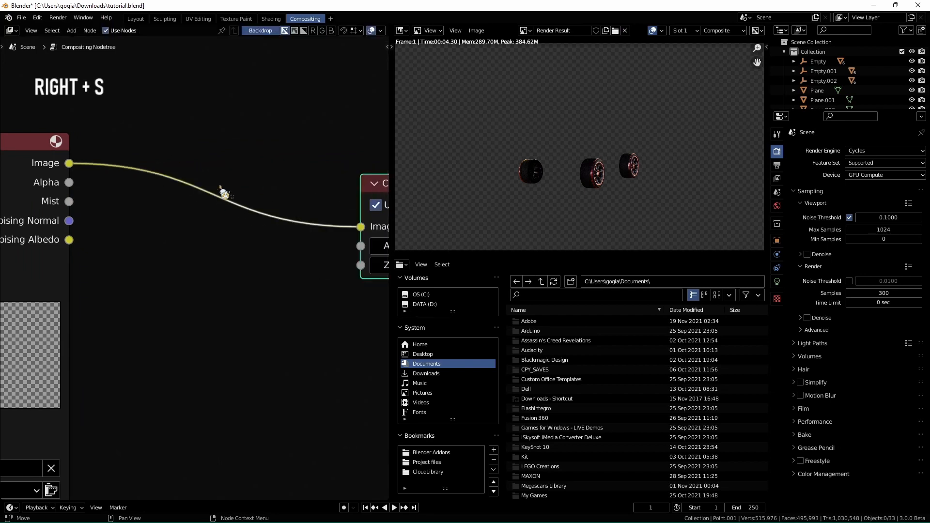
{"action": "scroll", "coordinate": [577, 165], "scroll_direction": "up", "scroll_amount": 4}
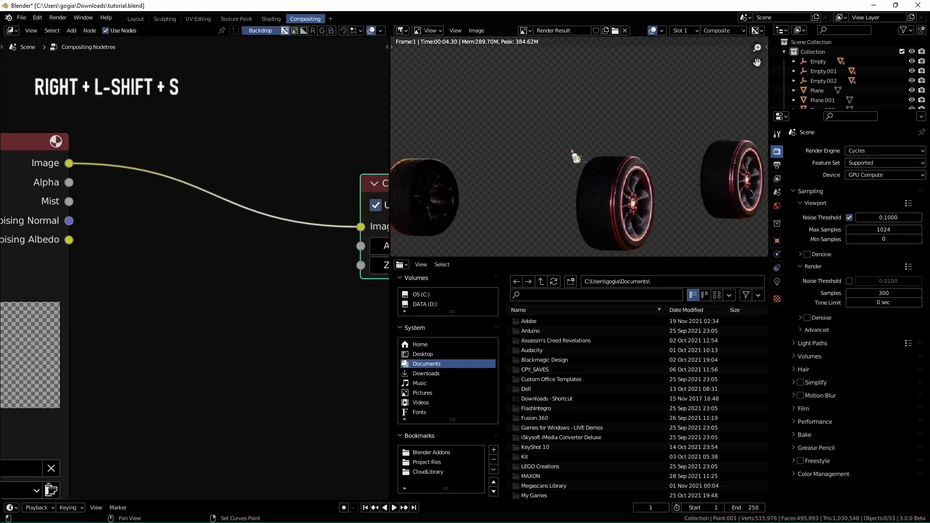
{"action": "mouse_move", "coordinate": [480, 142]}
{"action": "middle_mouse_down"}
{"action": "mouse_move", "coordinate": [513, 139]}
{"action": "mouse_move", "coordinate": [492, 139]}
{"action": "middle_mouse_up"}
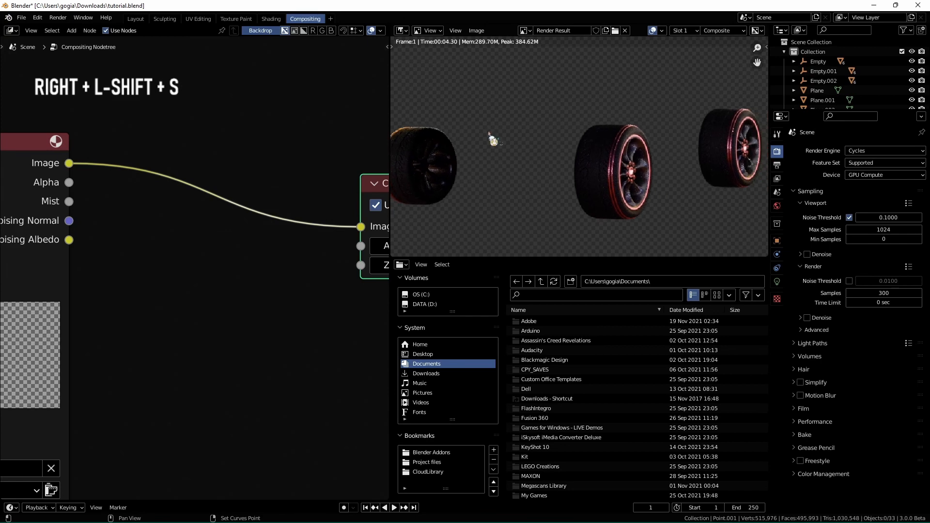
Add a Denoise node and place it below the link between Render Layers and Composite
{"action": "key", "text": "shift+a"}
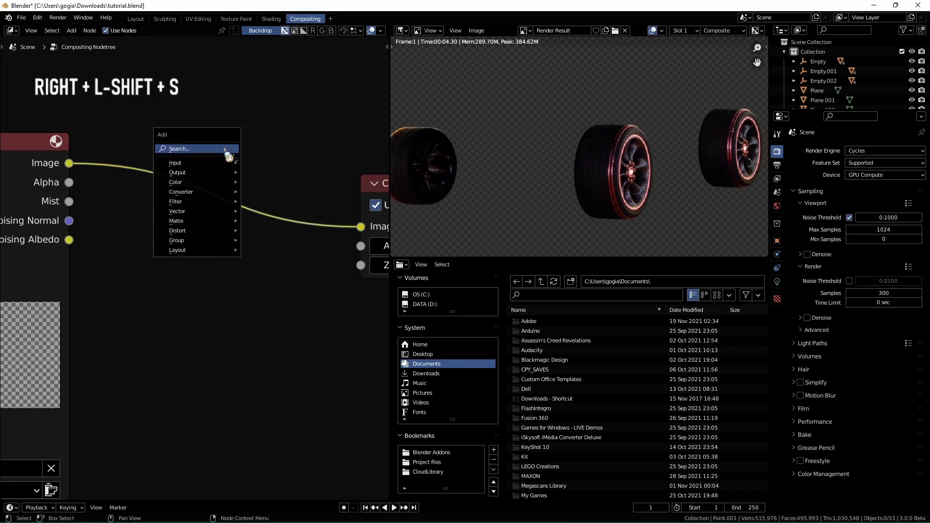
{"action": "left_click", "coordinate": [226, 154]}
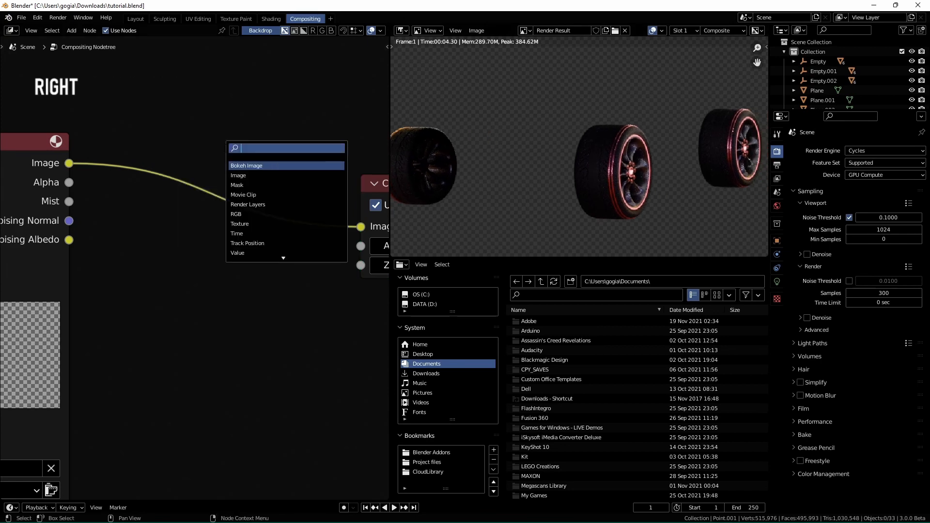
{"action": "type", "text": "denoise"}
{"action": "key", "text": "Return"}
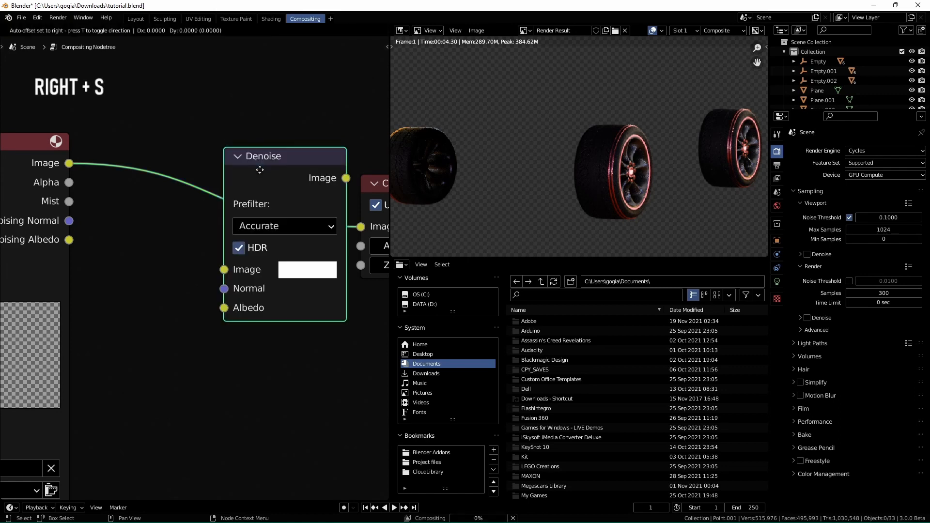
{"action": "left_click", "coordinate": [207, 255]}
{"action": "scroll", "coordinate": [674, 178], "scroll_direction": "up", "scroll_amount": 8}
{"action": "scroll", "coordinate": [675, 178], "scroll_direction": "down", "scroll_amount": 6}
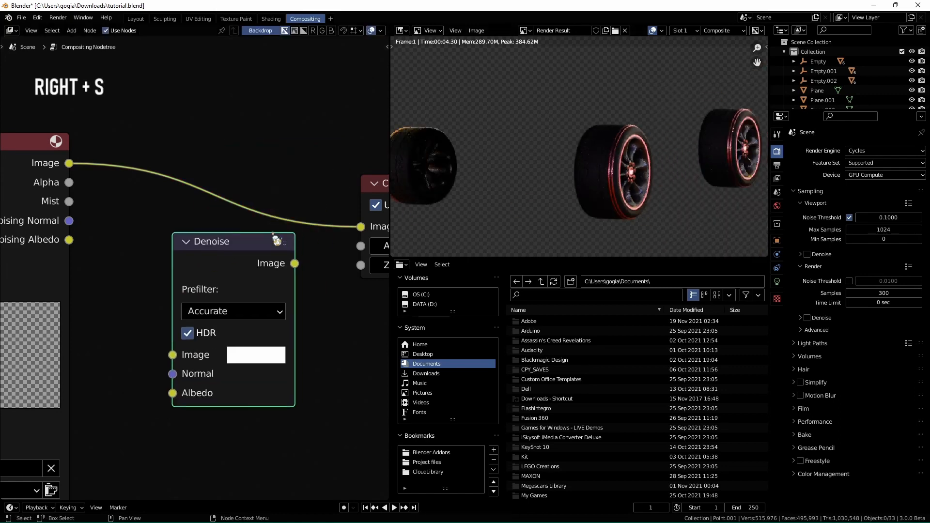
{"action": "left_click_drag", "start_coordinate": [265, 244], "coordinate": [260, 235]}
Connect the Render Layers Image, Denoising Normal and Denoising Albedo outputs to the Denoise node, and its Image output to Composite
{"action": "left_click_drag", "start_coordinate": [71, 223], "coordinate": [167, 365]}
{"action": "left_click_drag", "start_coordinate": [73, 241], "coordinate": [167, 384]}
{"action": "left_click_drag", "start_coordinate": [167, 345], "coordinate": [69, 163]}
{"action": "left_click_drag", "start_coordinate": [289, 253], "coordinate": [361, 226]}
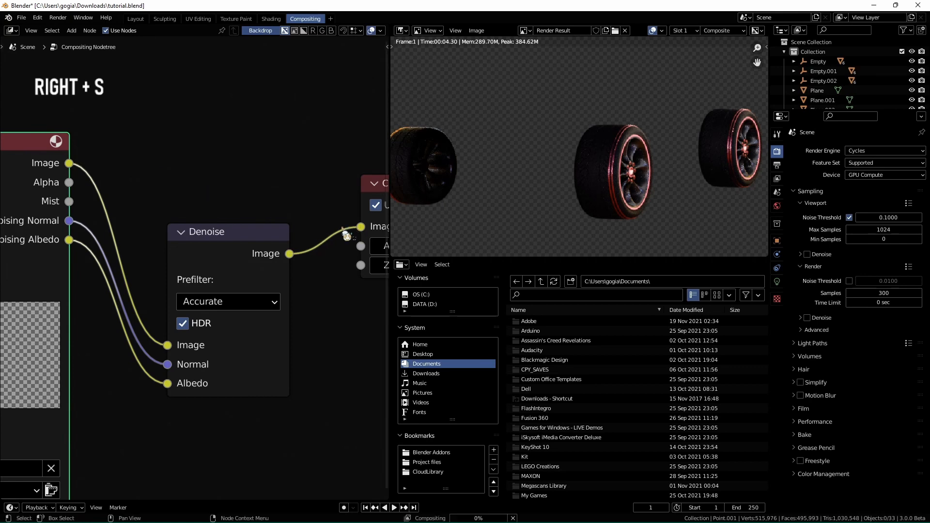
{"action": "scroll", "coordinate": [220, 219], "scroll_direction": "down", "scroll_amount": 2}
{"action": "scroll", "coordinate": [213, 218], "scroll_direction": "down", "scroll_amount": 2}
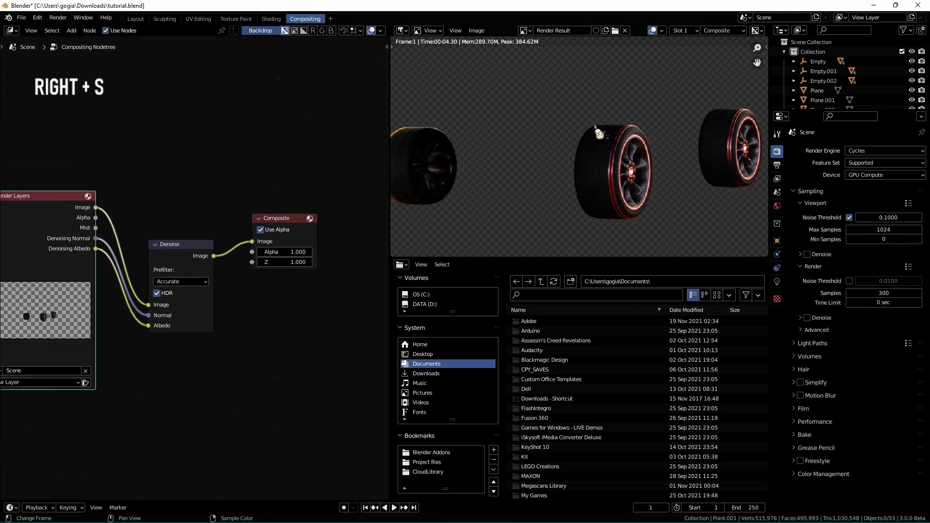
Move the Composite node farther away and insert a Glare node between Denoise and Composite
{"action": "scroll", "coordinate": [207, 176], "scroll_direction": "up", "scroll_amount": 1}
{"action": "middle_click_drag", "start_coordinate": [241, 201], "coordinate": [209, 145]}
{"action": "scroll", "coordinate": [209, 145], "scroll_direction": "up", "scroll_amount": 5}
{"action": "left_click_drag", "start_coordinate": [263, 161], "coordinate": [480, 153]}
{"action": "middle_click_drag", "start_coordinate": [265, 142], "coordinate": [222, 132]}
{"action": "key", "text": "shift+a"}
{"action": "type", "text": "g"}
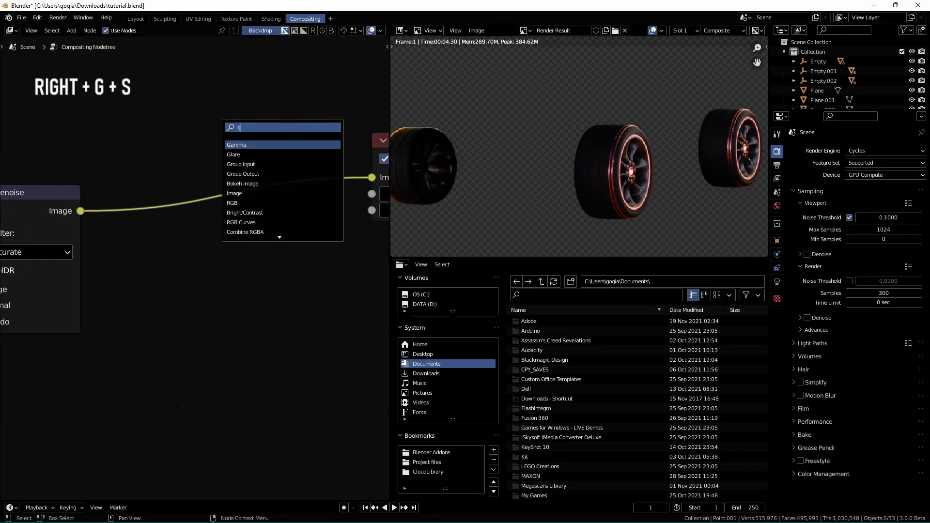
{"action": "type", "text": "la"}
{"action": "left_click", "coordinate": [246, 145]}
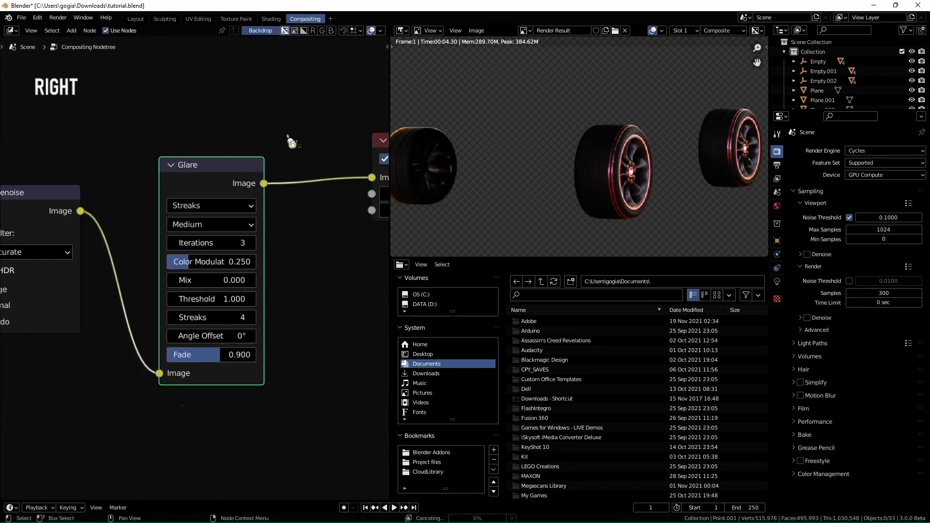
Set the Glare node to Fog Glow with size 9 and High quality
{"action": "left_click", "coordinate": [201, 206]}
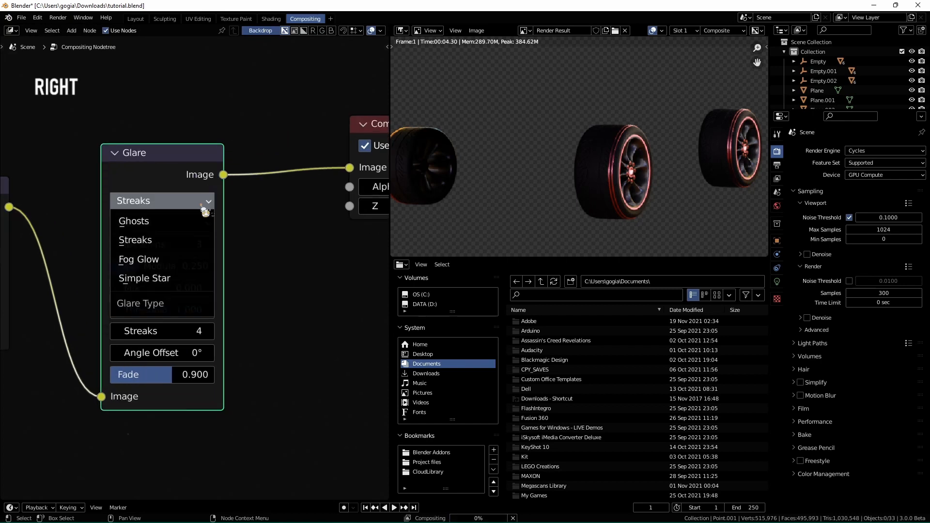
{"action": "left_click", "coordinate": [152, 259]}
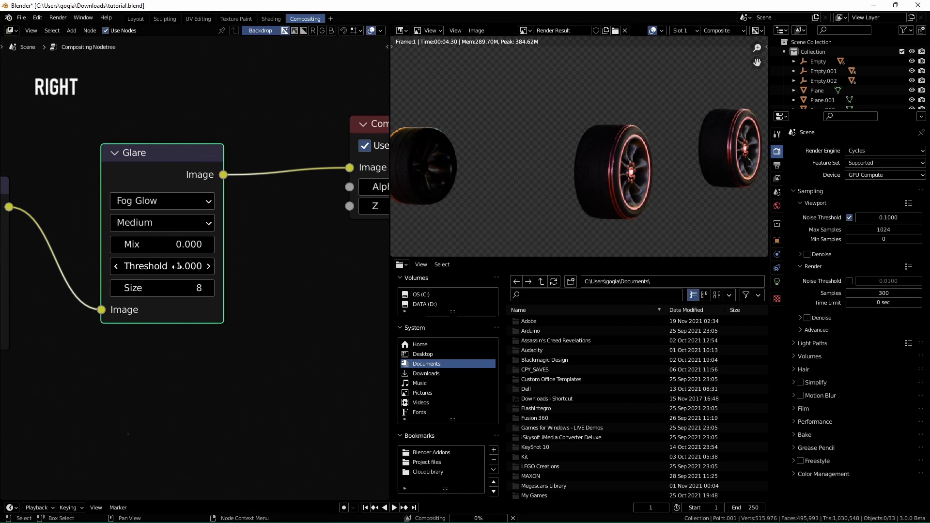
{"action": "left_click", "coordinate": [210, 290]}
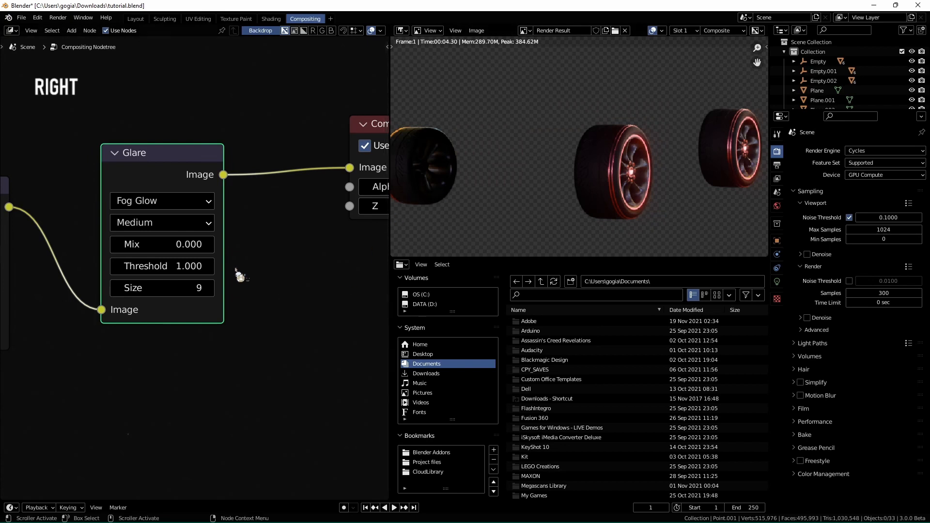
{"action": "left_click", "coordinate": [186, 230]}
{"action": "left_click", "coordinate": [175, 245]}
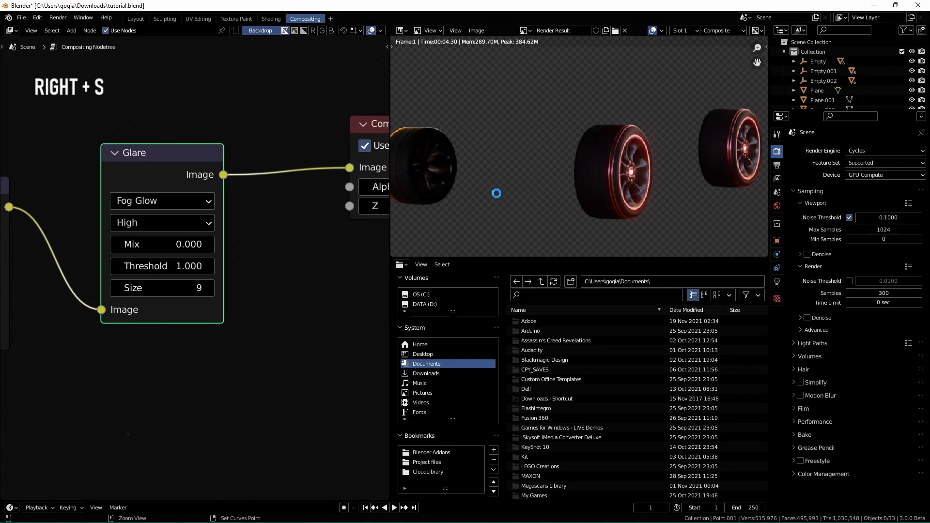
Save the file and show the composited render in its own window
{"action": "key", "text": "ctrl+s"}
{"action": "key", "text": "F11"}
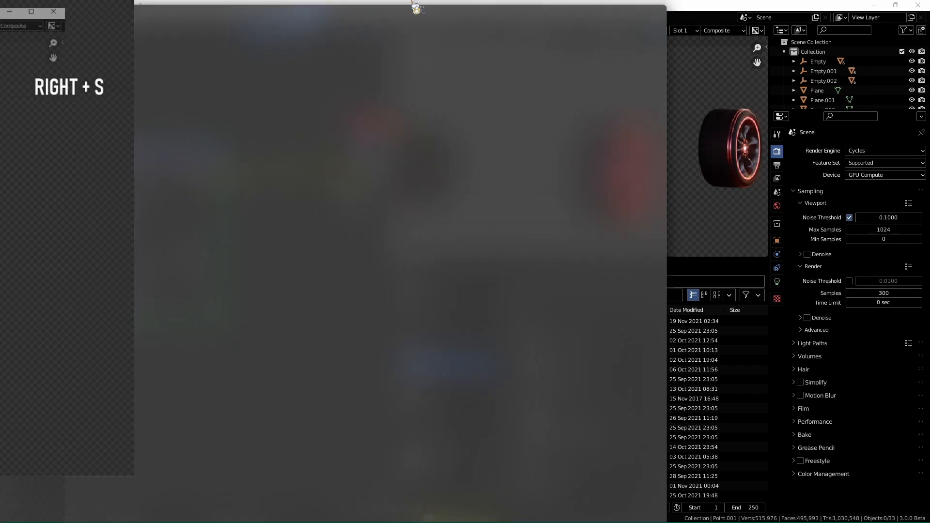
Save the rendered image as wheels in the Downloads folder, in PNG format with RGBA color
{"action": "left_click", "coordinate": [87, 17]}
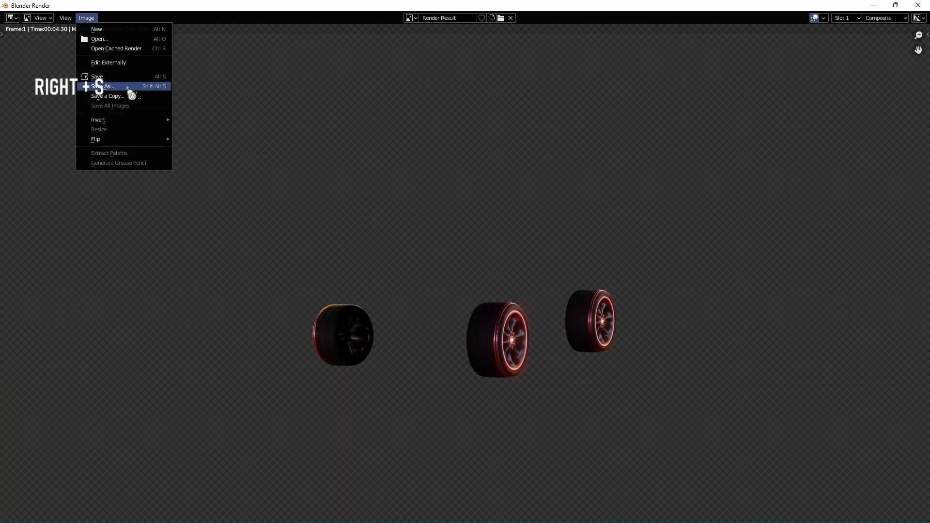
{"action": "left_click", "coordinate": [128, 87]}
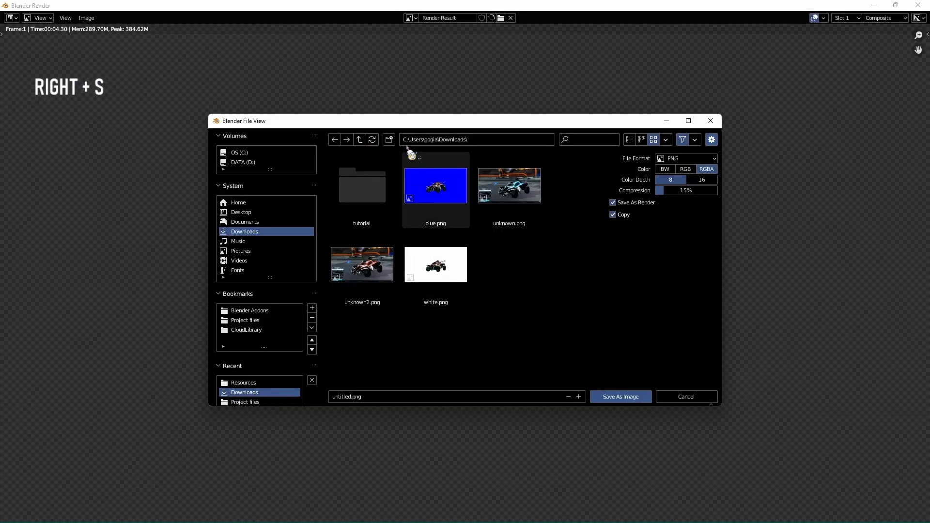
{"action": "left_click", "coordinate": [465, 397]}
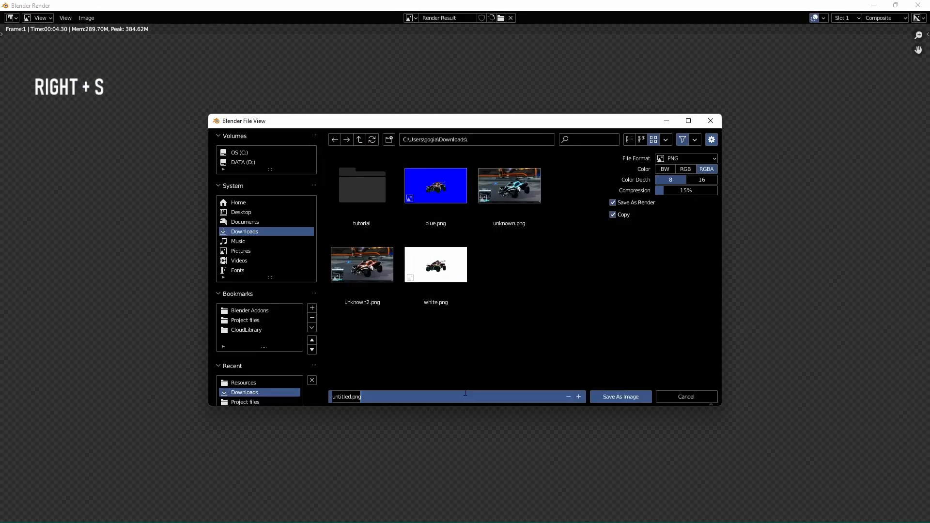
{"action": "type", "text": "wheels"}
{"action": "key", "text": "Return"}
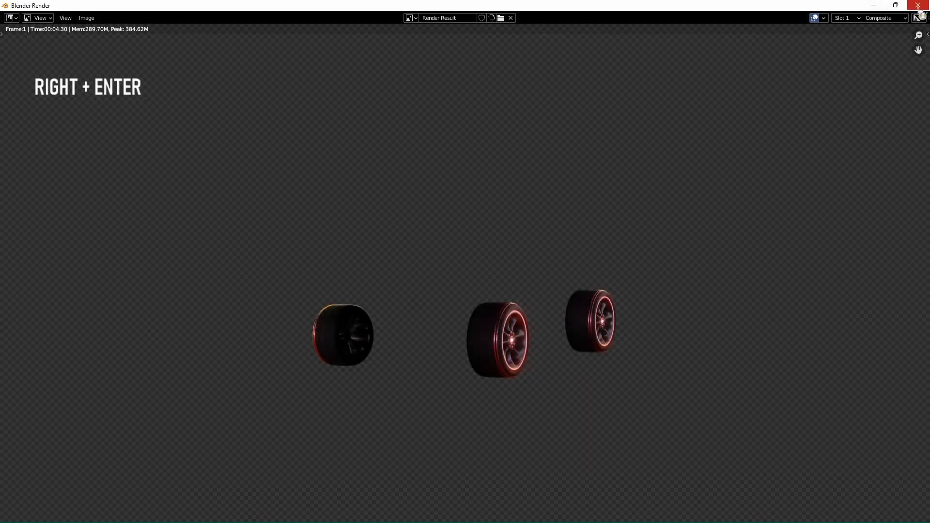
Close the render window and quit Blender, saving the changes to tutorial.blend
{"action": "left_click", "coordinate": [918, 5]}
{"action": "left_click", "coordinate": [918, 5]}
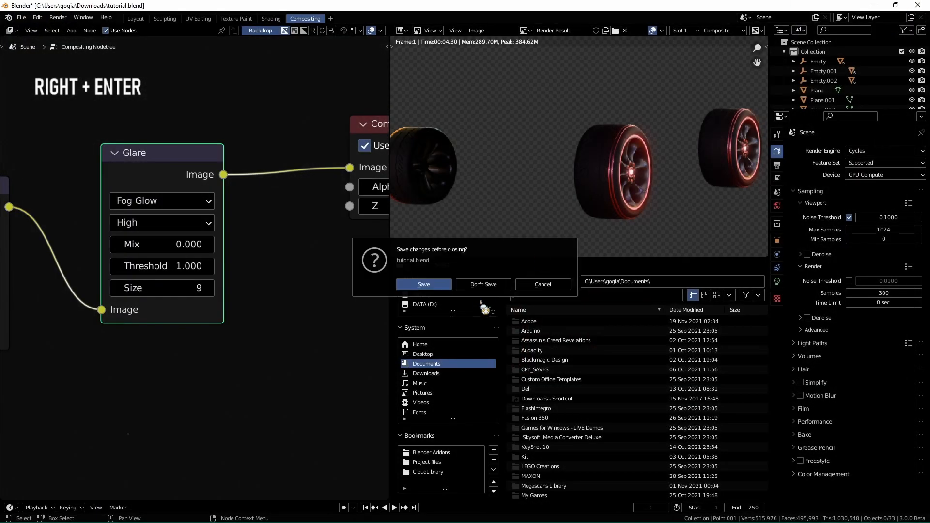
{"action": "left_click", "coordinate": [428, 287]}
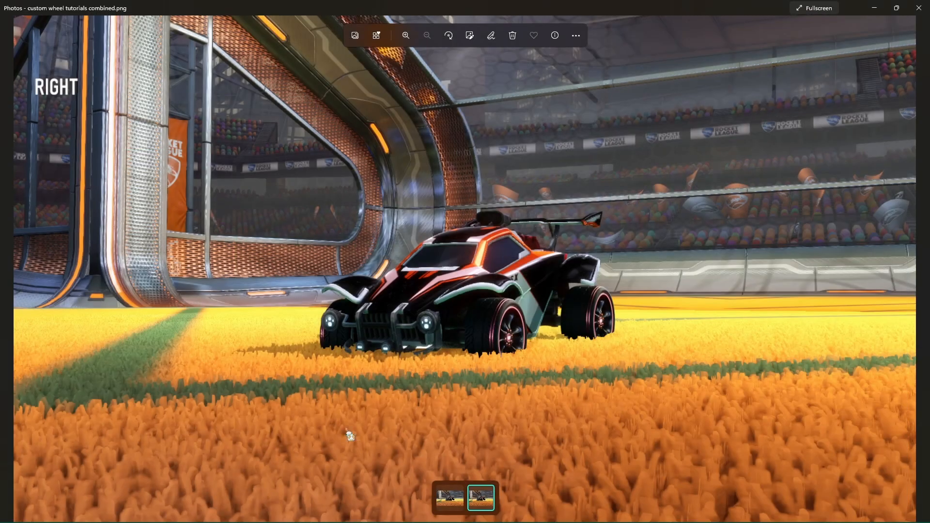
Switch to Photoshop, open "custom wheel tutorials combined no change" from the tutorial folder in Downloads, and fit it to the window
{"action": "mouse_move", "coordinate": [294, 519]}
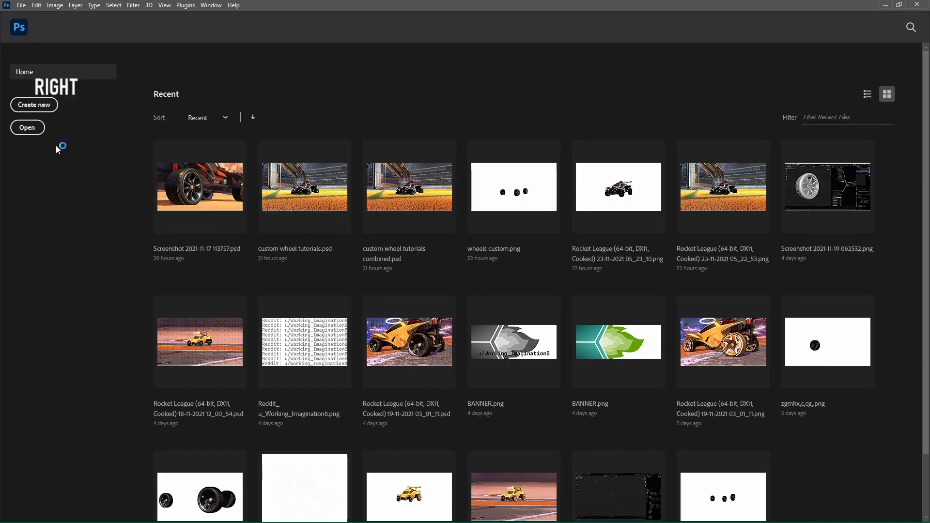
{"action": "left_click", "coordinate": [27, 127]}
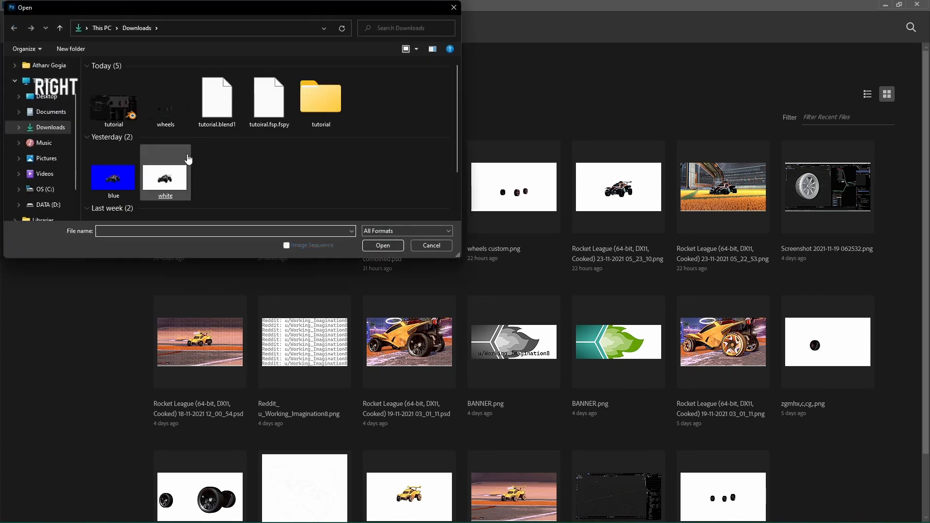
{"action": "scroll", "coordinate": [187, 158], "scroll_direction": "down", "scroll_amount": 1}
{"action": "scroll", "coordinate": [180, 156], "scroll_direction": "up", "scroll_amount": 1}
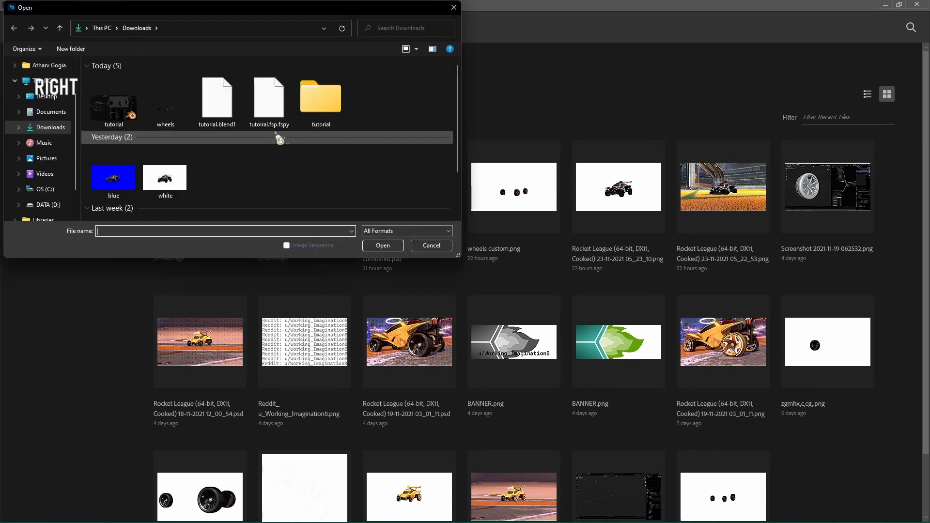
{"action": "double_click", "coordinate": [318, 104]}
{"action": "double_click", "coordinate": [113, 94]}
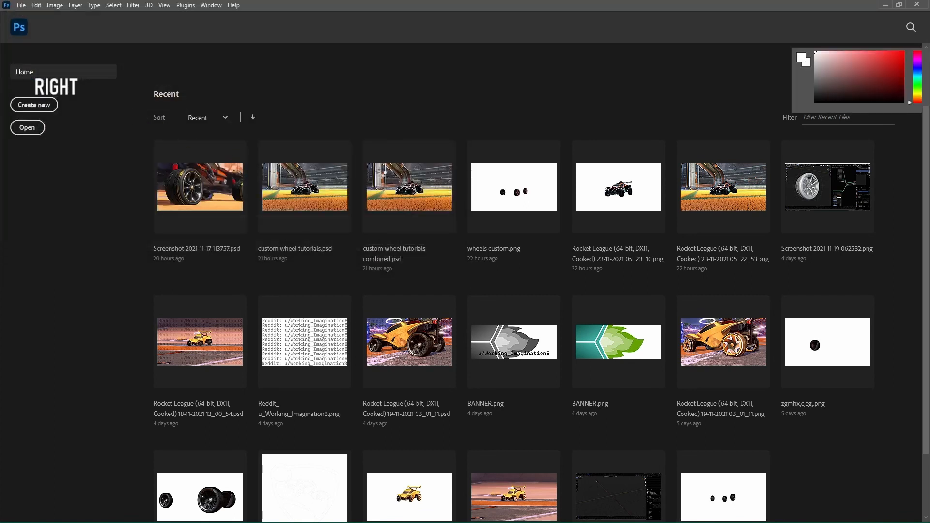
{"action": "key", "text": "ctrl"}
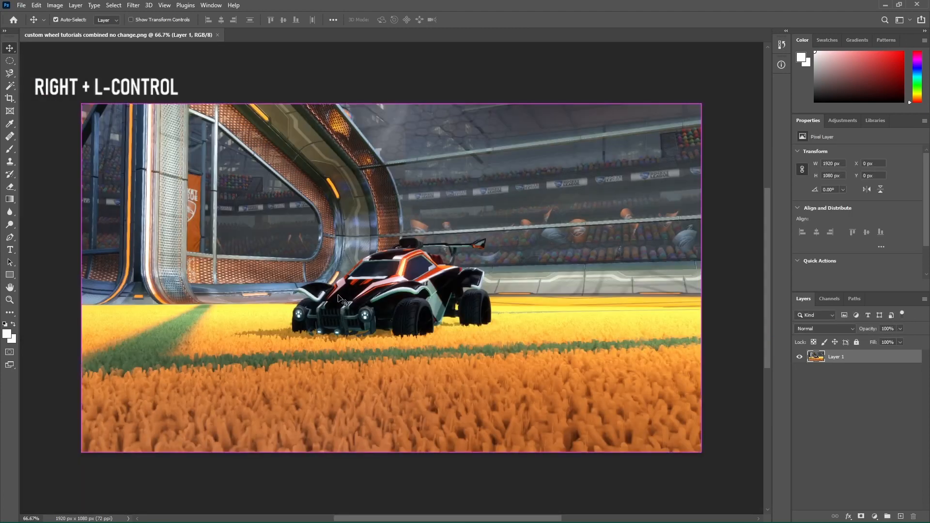
{"action": "key", "text": "ctrl+0"}
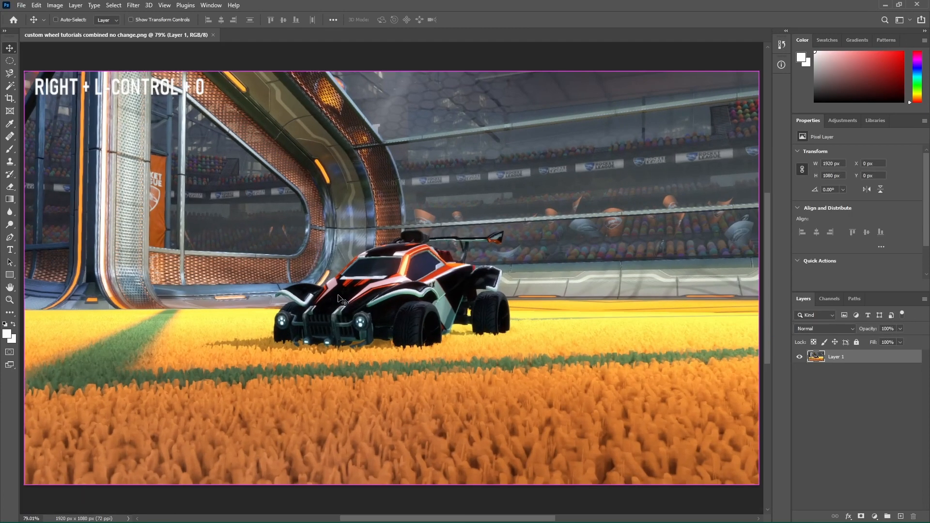
{"action": "key", "text": "ctrl+shift+s"}
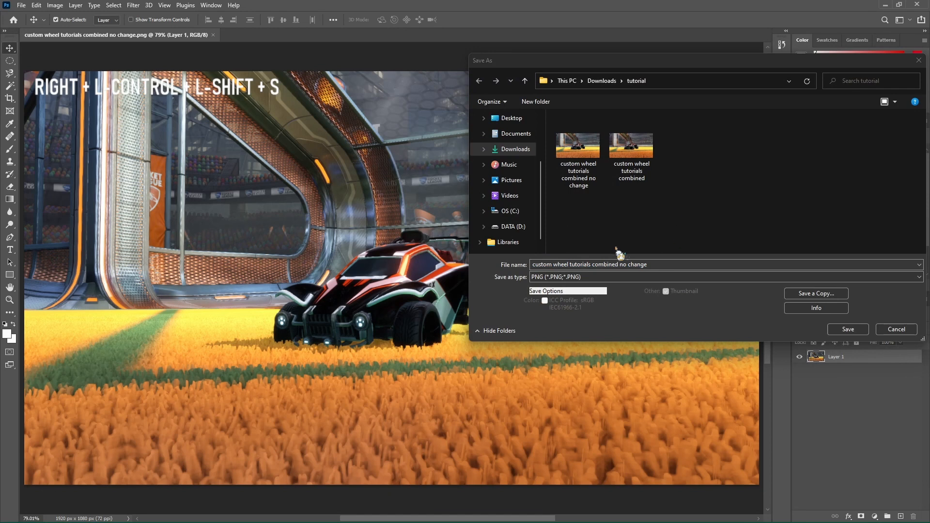
{"action": "type", "text": "tu"}
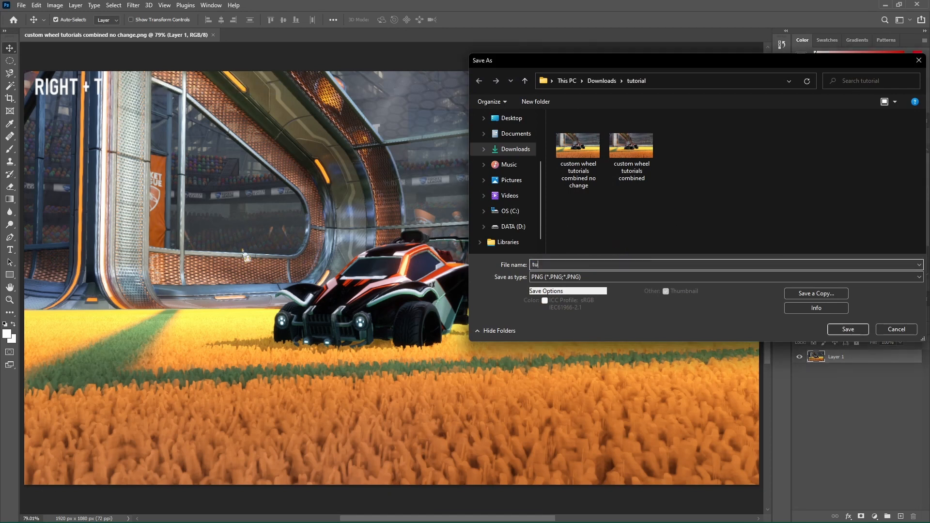
{"action": "type", "text": "tor"}
{"action": "key", "text": "BackSpace"}
{"action": "type", "text": "orial"}
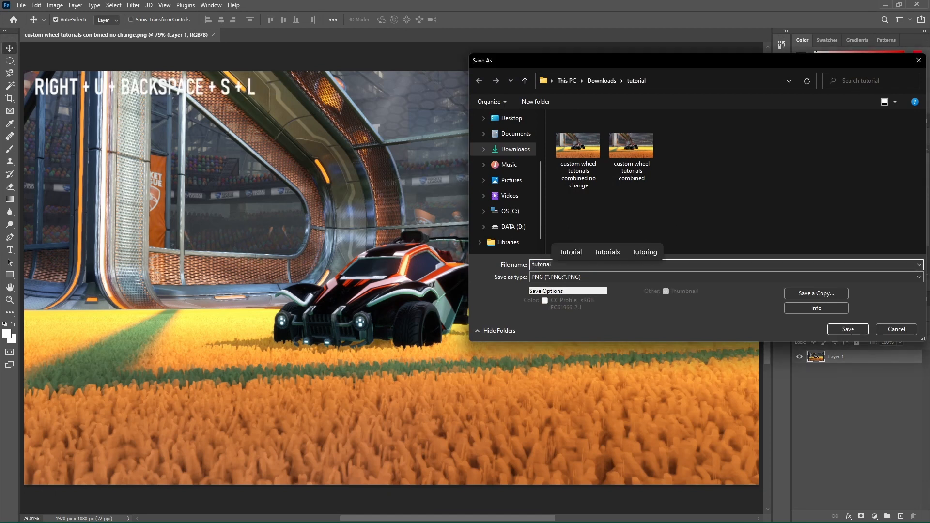
{"action": "left_click", "coordinate": [604, 81]}
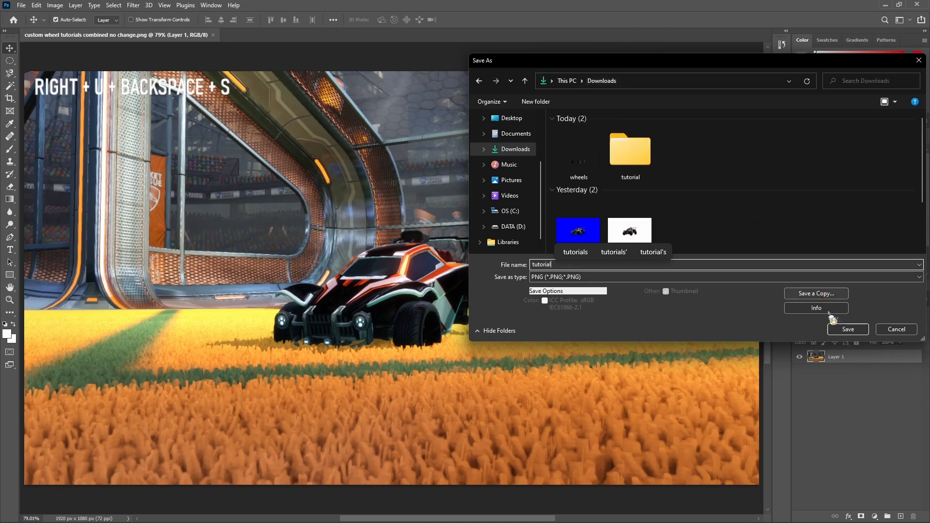
{"action": "left_click", "coordinate": [846, 331]}
Save the car image to the Downloads folder in Photoshop (PSD) format with Maximize Compatibility, keeping its file name
{"action": "left_click", "coordinate": [612, 80]}
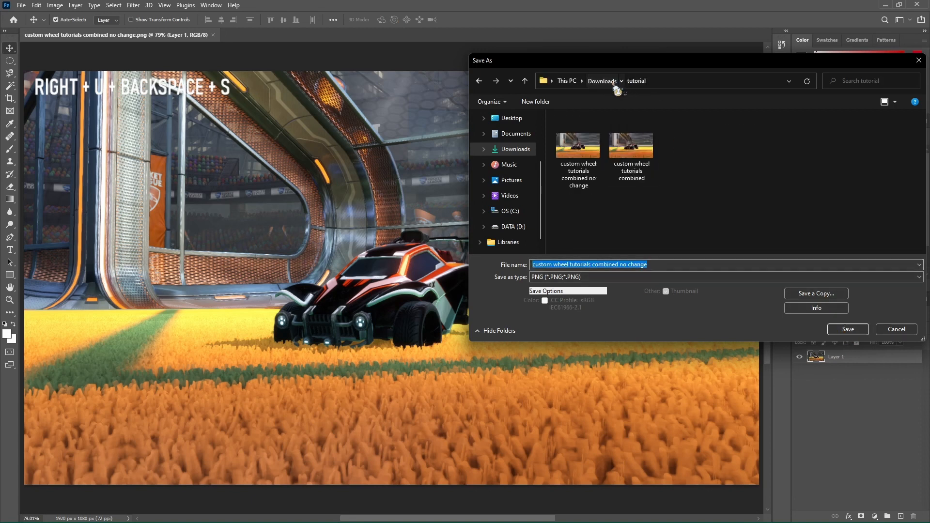
{"action": "left_click", "coordinate": [642, 278]}
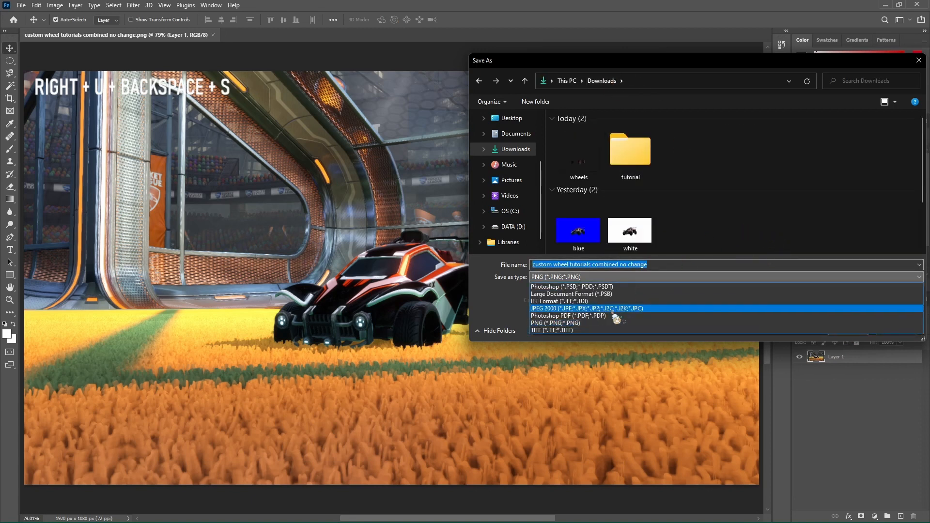
{"action": "left_click", "coordinate": [613, 286]}
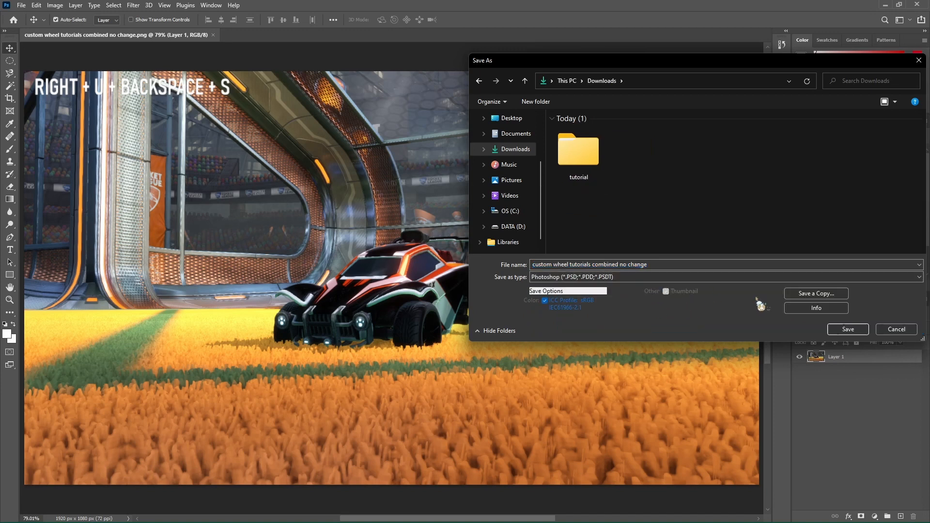
{"action": "left_click", "coordinate": [835, 329]}
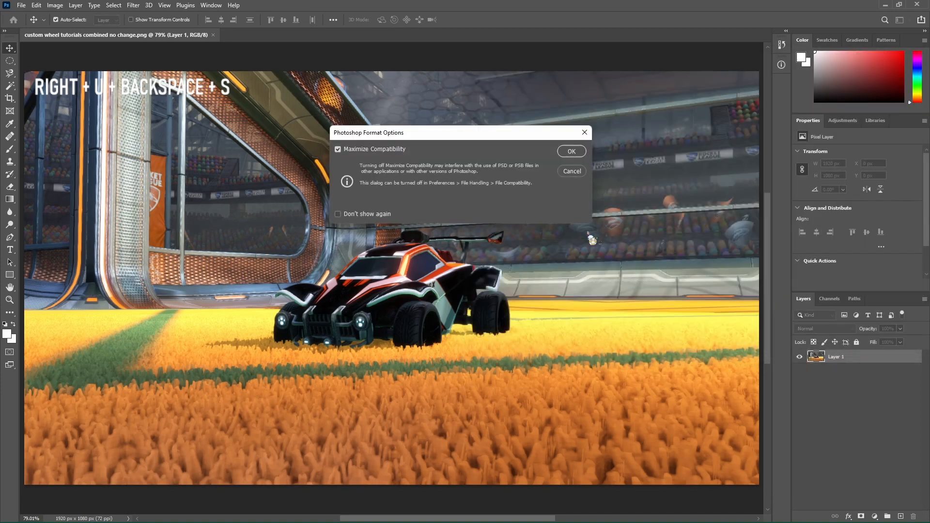
{"action": "left_click", "coordinate": [583, 151]}
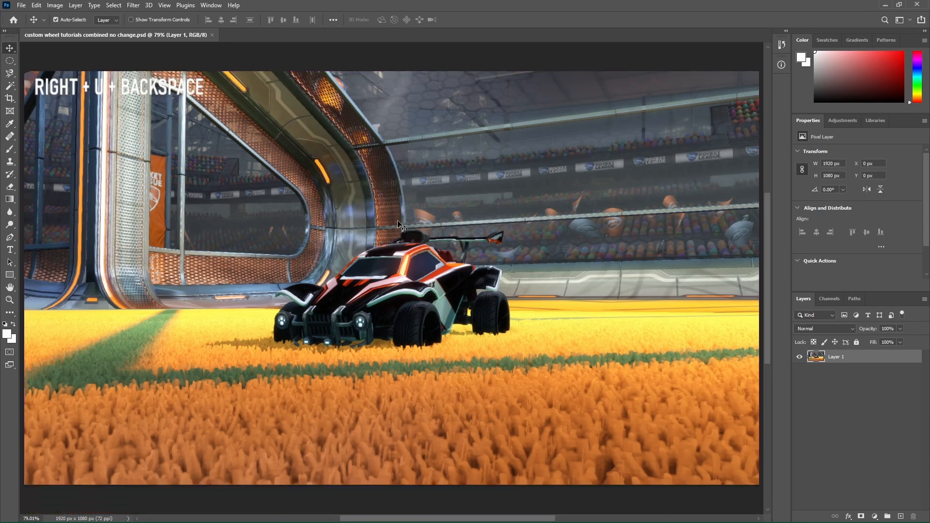
Open wheels.png and move its wheels into the car document as a new layer, aligned over the car's wheels
{"action": "key", "text": "ctrl+o"}
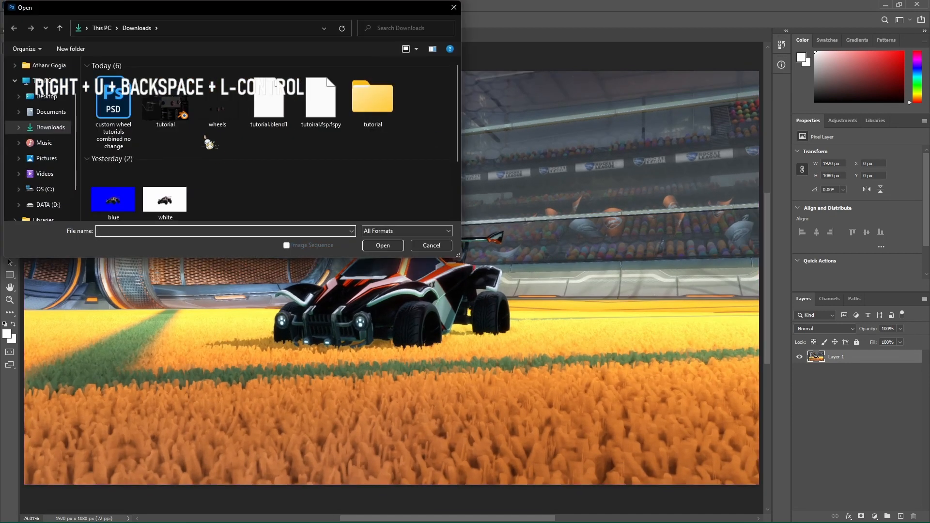
{"action": "double_click", "coordinate": [208, 142]}
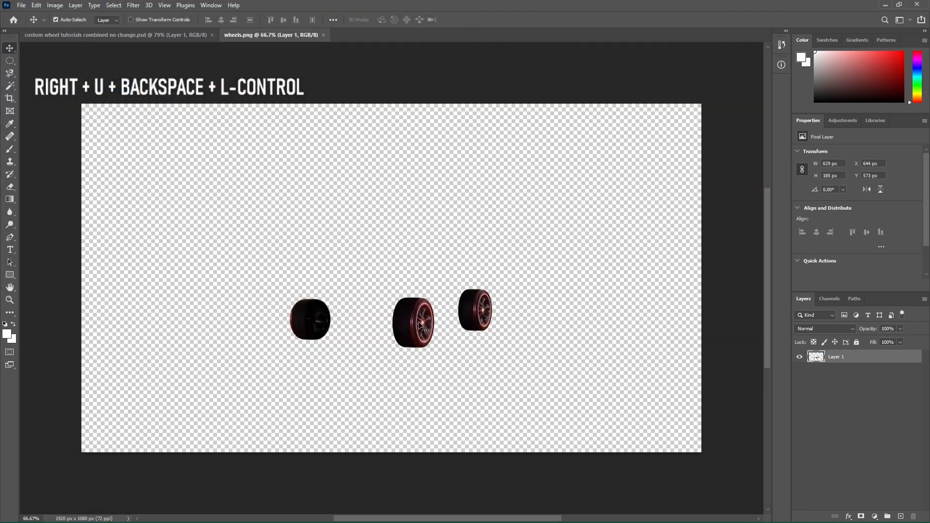
{"action": "mouse_move", "coordinate": [423, 327]}
{"action": "left_mouse_down"}
{"action": "mouse_move", "coordinate": [228, 116]}
{"action": "mouse_move", "coordinate": [177, 39]}
{"action": "mouse_move", "coordinate": [303, 217]}
{"action": "mouse_move", "coordinate": [417, 336]}
{"action": "left_mouse_up"}
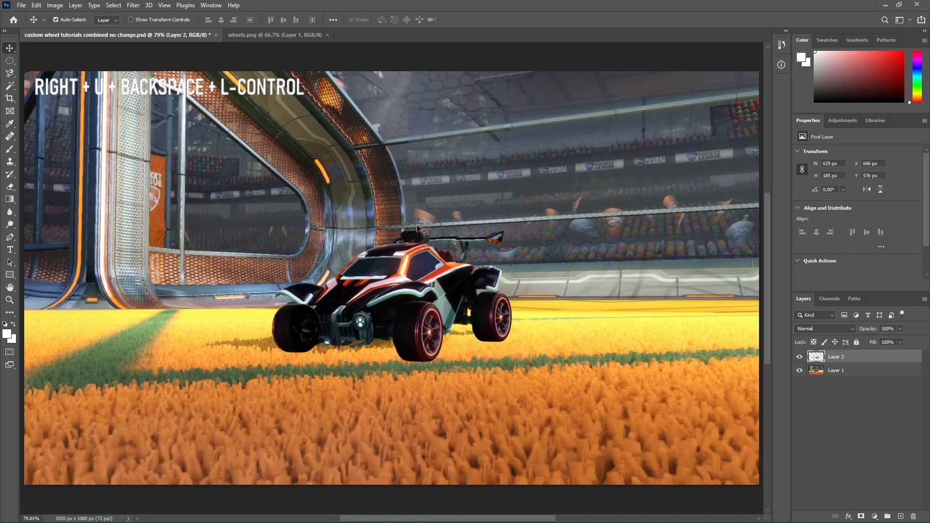
{"action": "left_click_drag", "start_coordinate": [426, 319], "coordinate": [426, 314]}
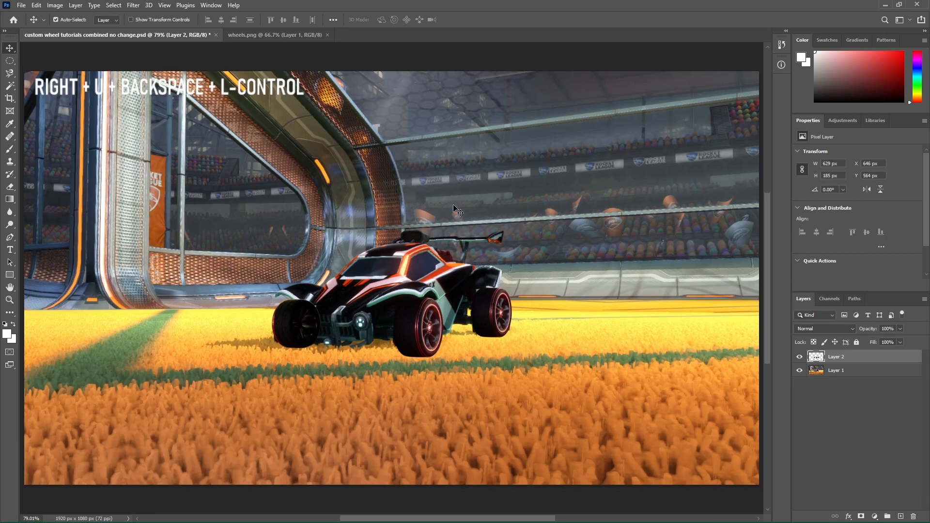
Open white.png as a separate document, and move the wheels layer in the car document down onto the grass below the car
{"action": "key", "text": "ctrl+o"}
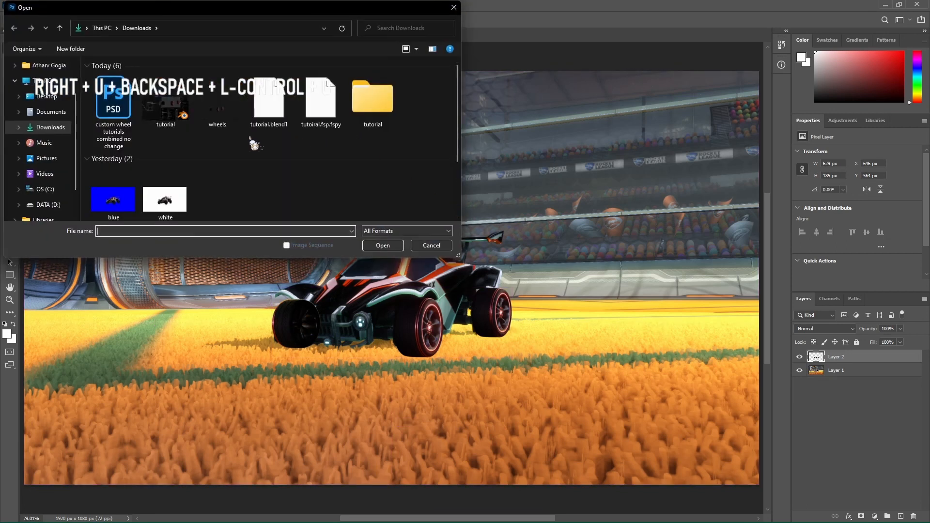
{"action": "double_click", "coordinate": [172, 208]}
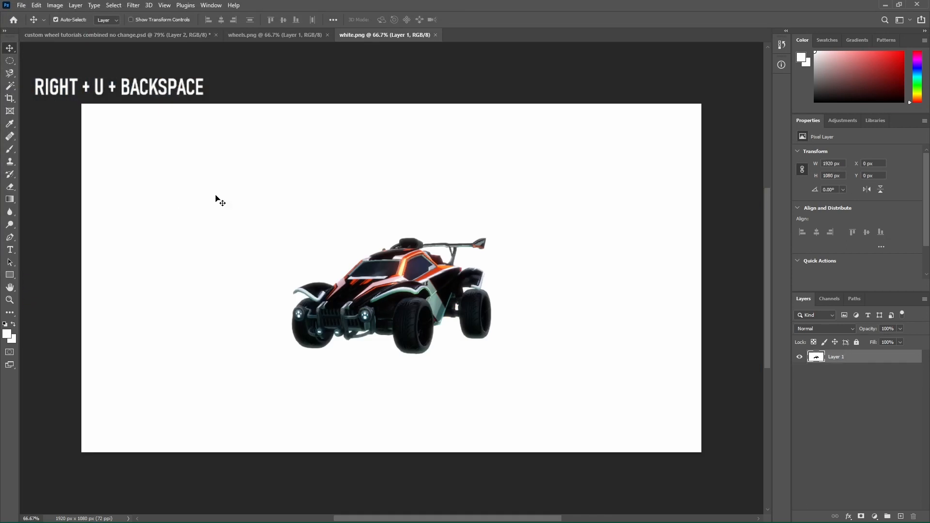
{"action": "left_click", "coordinate": [162, 35]}
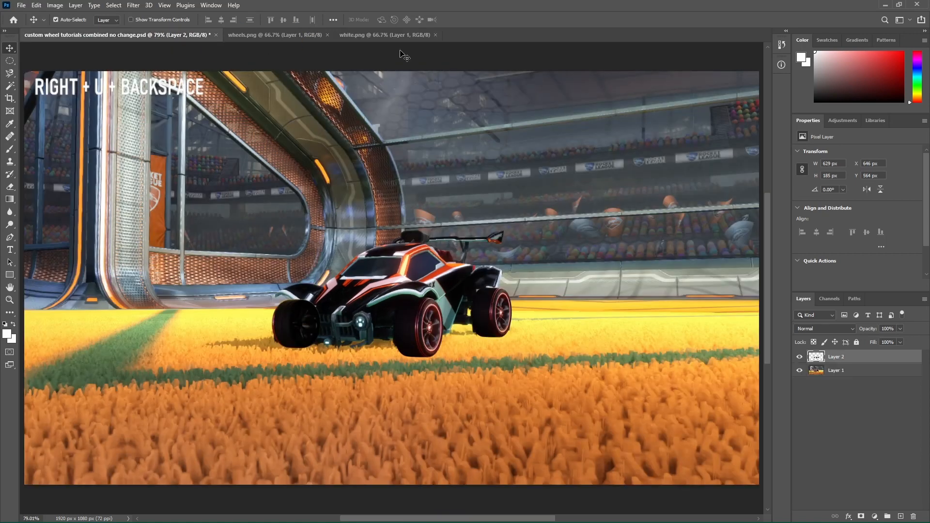
{"action": "left_click", "coordinate": [342, 36]}
{"action": "left_click", "coordinate": [266, 37]}
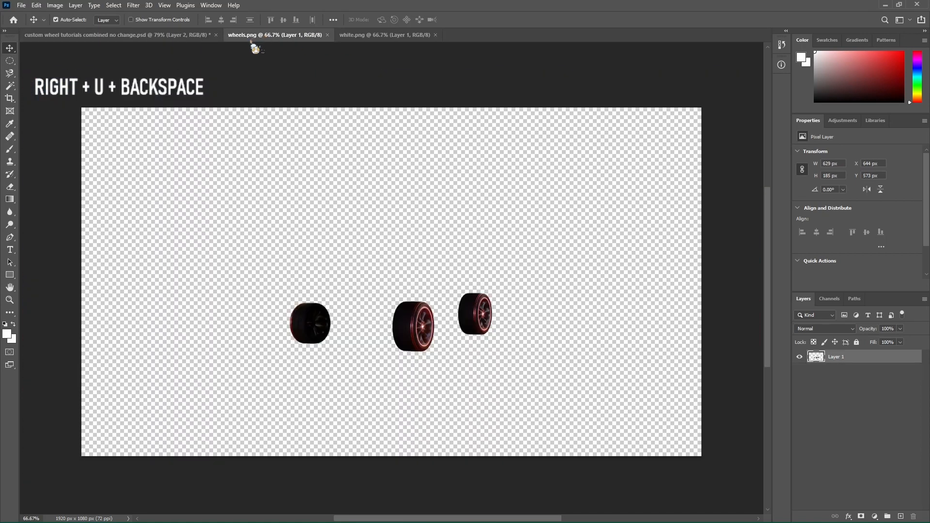
{"action": "left_click", "coordinate": [162, 35]}
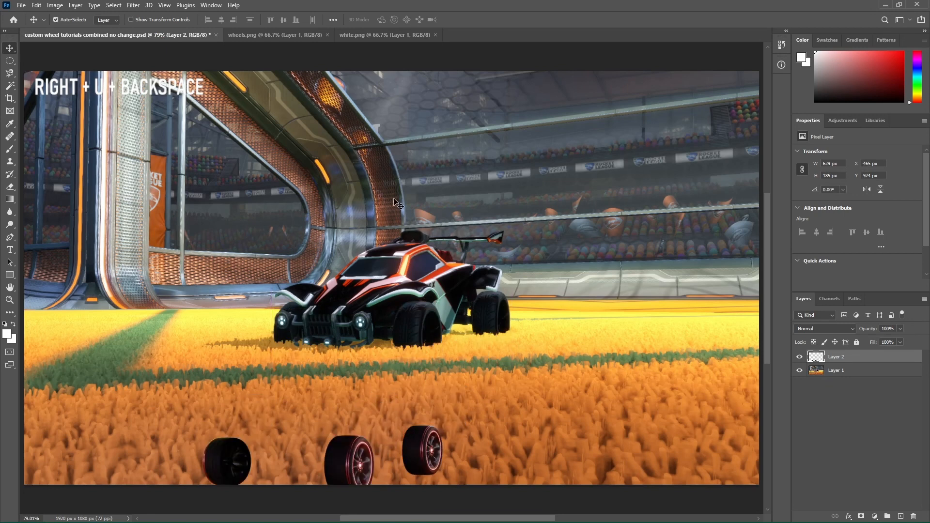
Switch to the white.png document
{"action": "left_click", "coordinate": [382, 36]}
{"action": "key", "text": "ctrl"}
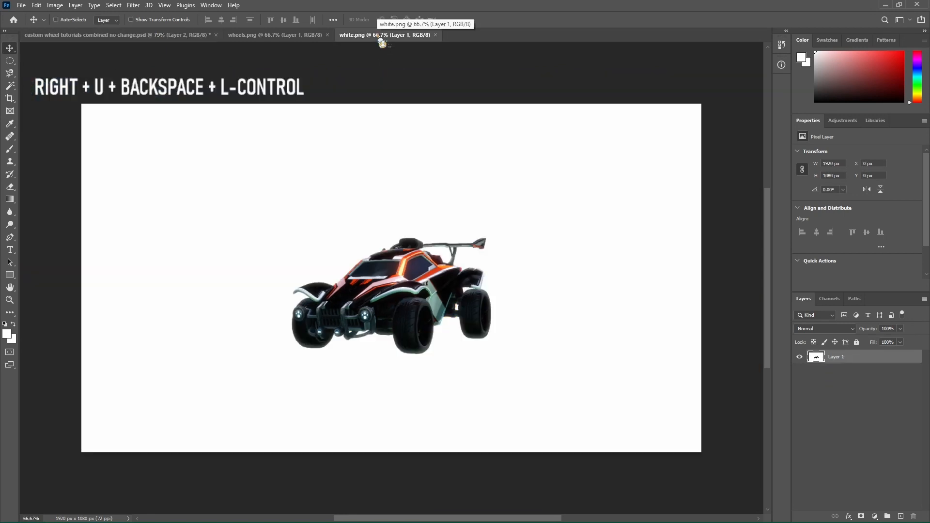
{"action": "double_click", "coordinate": [382, 45]}
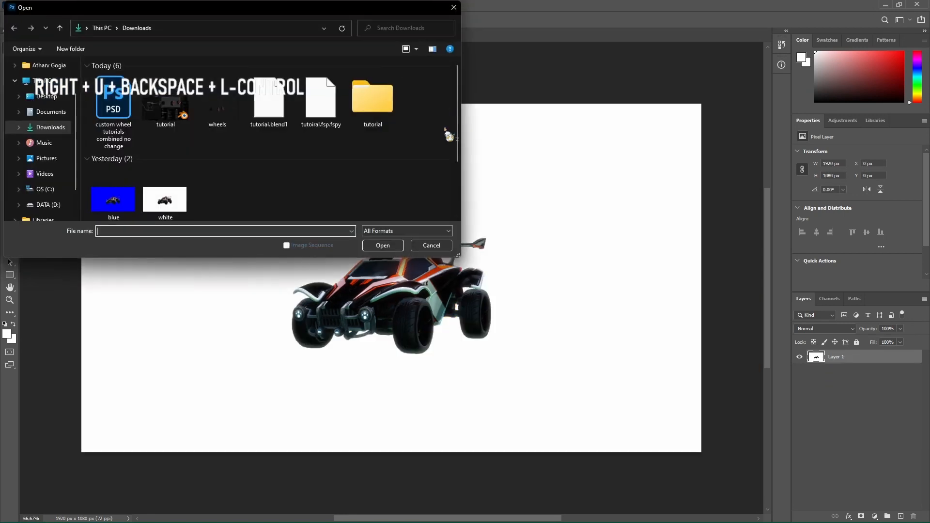
{"action": "left_click", "coordinate": [436, 245]}
{"action": "key", "text": "ctrl+o"}
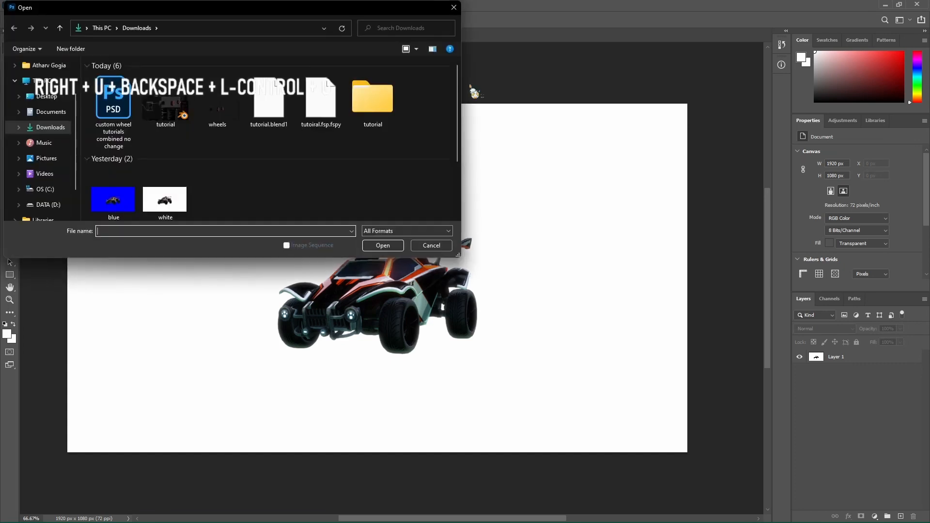
{"action": "key", "text": "Escape"}
Select the white background around the car on Layer 1 with the Magic Wand, including the area beneath the rear spoiler
{"action": "key", "text": "ctrl+0"}
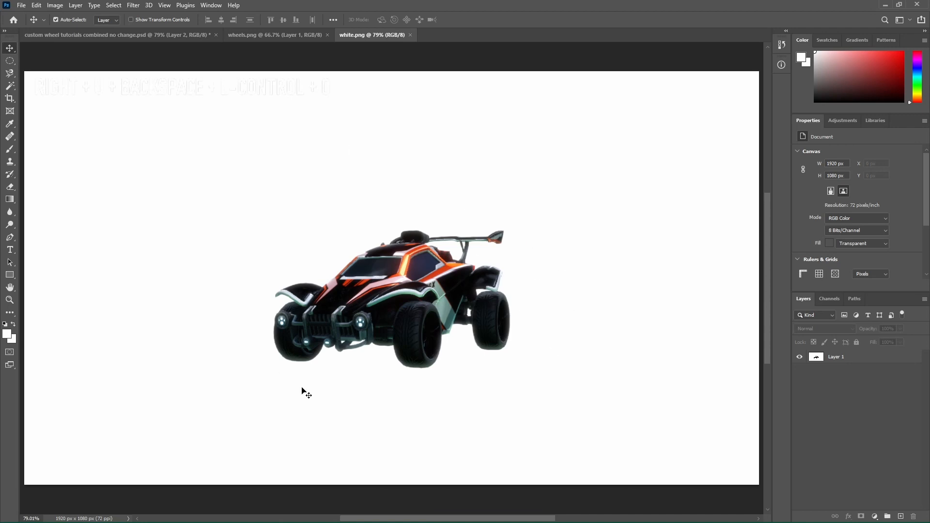
{"action": "key", "text": "ctrl+plus"}
{"action": "key", "text": "ctrl+plus"}
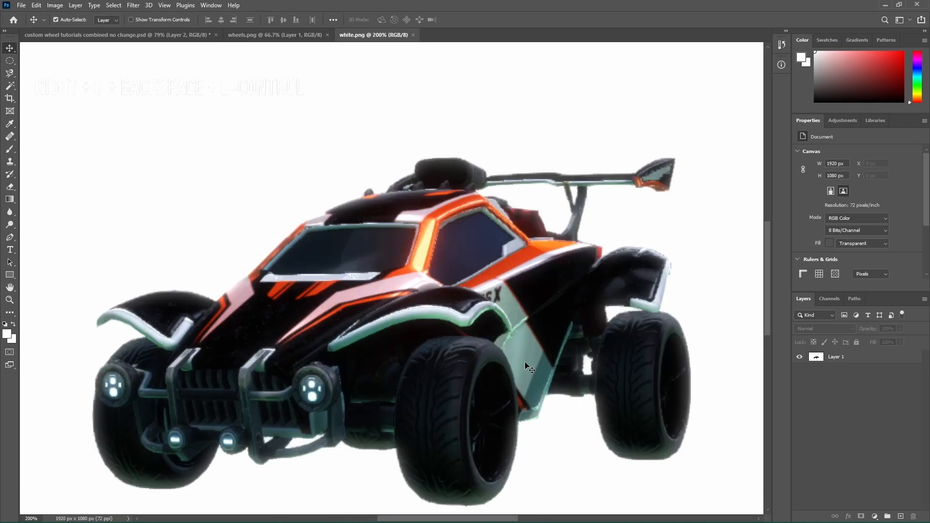
{"action": "scroll", "coordinate": [530, 369], "scroll_direction": "down", "scroll_amount": 3}
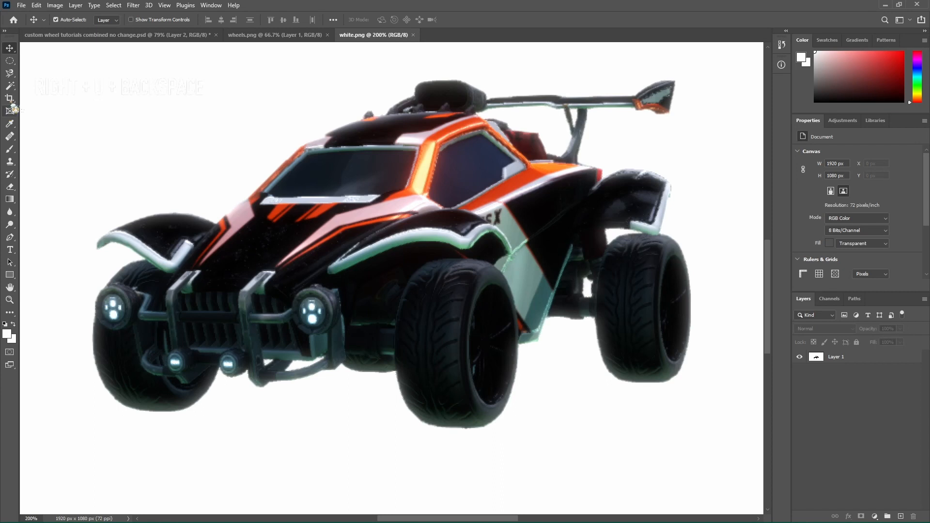
{"action": "left_click", "coordinate": [9, 86]}
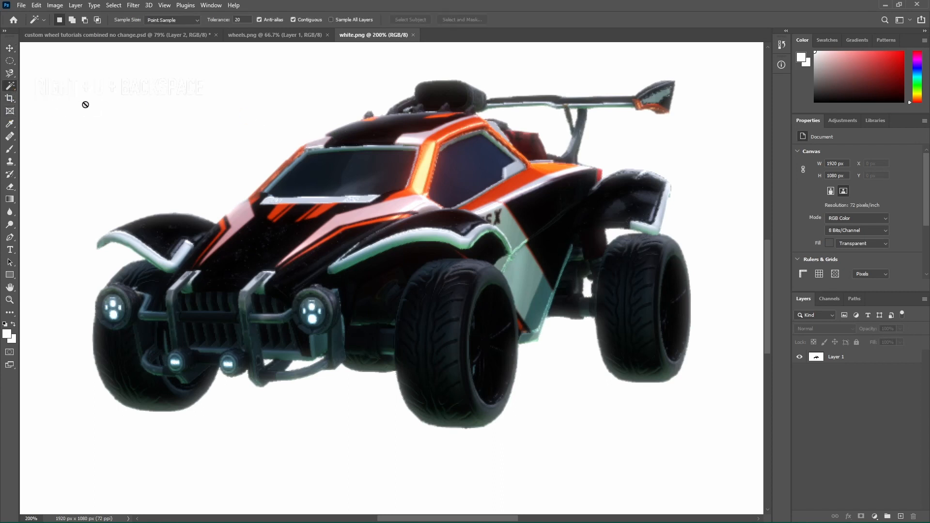
{"action": "left_click", "coordinate": [508, 228]}
{"action": "left_click", "coordinate": [455, 196]}
{"action": "left_click", "coordinate": [833, 357]}
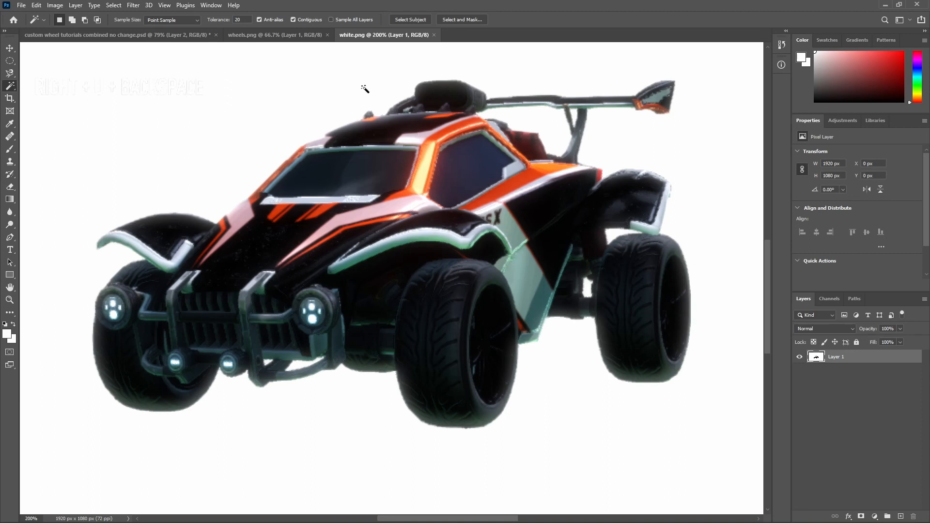
{"action": "left_click", "coordinate": [580, 126], "text": "shift"}
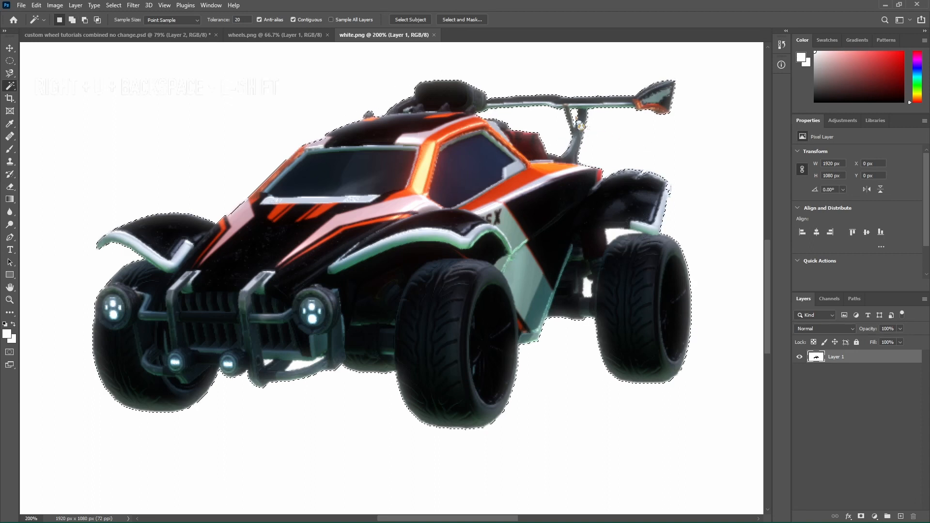
{"action": "left_click", "coordinate": [113, 5]}
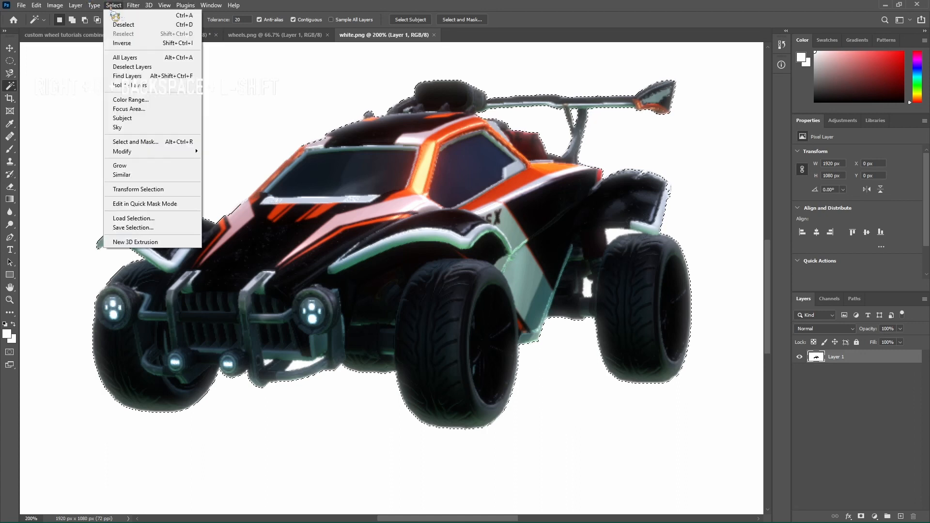
{"action": "left_click", "coordinate": [78, 188]}
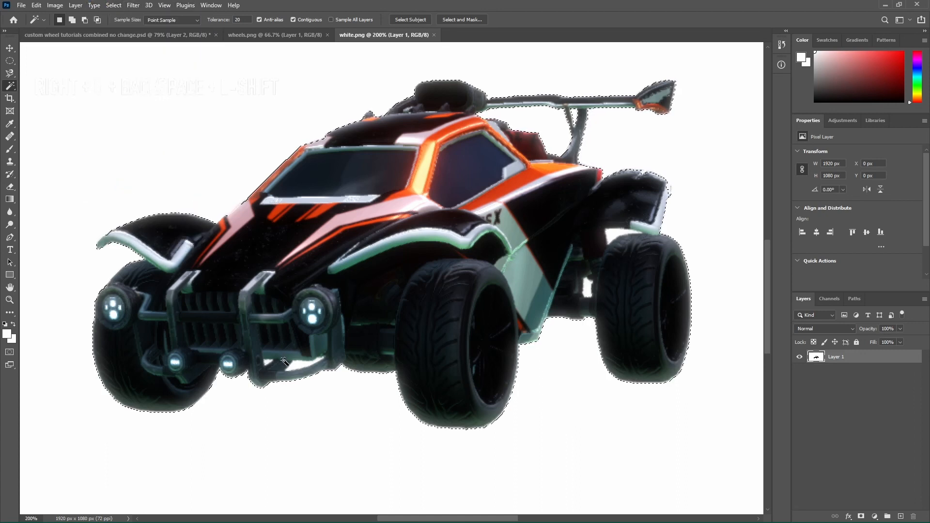
Add the enclosed white gaps in the front bumper and above the rear wheel to the background selection
{"action": "left_click", "coordinate": [301, 365], "text": "shift"}
{"action": "left_click", "coordinate": [267, 363], "text": "shift"}
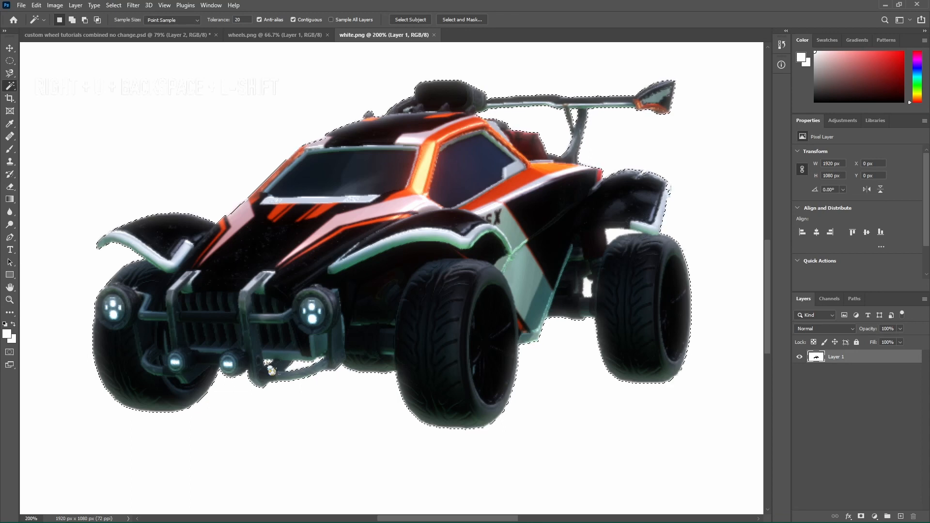
{"action": "left_click", "coordinate": [617, 234], "text": "shift"}
Expand the background selection, delete the white background from the layer, and clear the selection
{"action": "left_click", "coordinate": [114, 5]}
{"action": "mouse_move", "coordinate": [146, 151]}
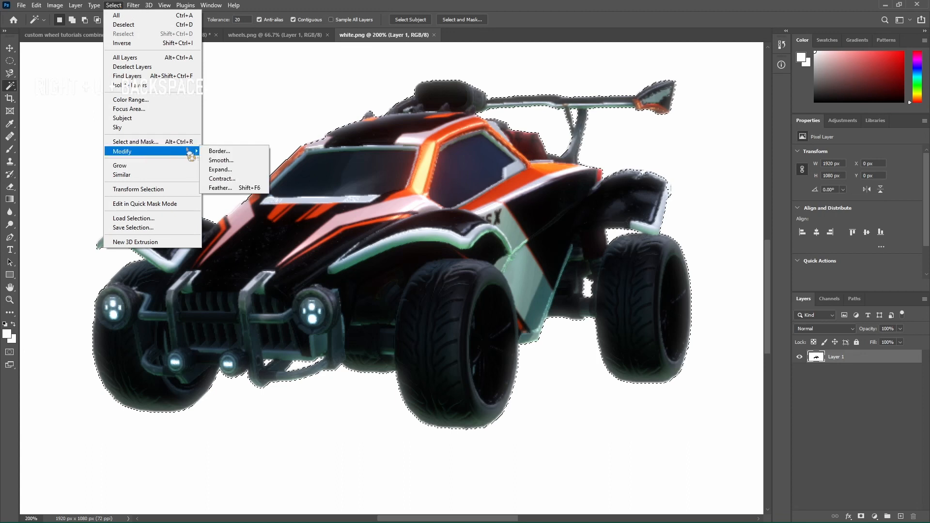
{"action": "left_click", "coordinate": [237, 170]}
{"action": "key", "text": "Return"}
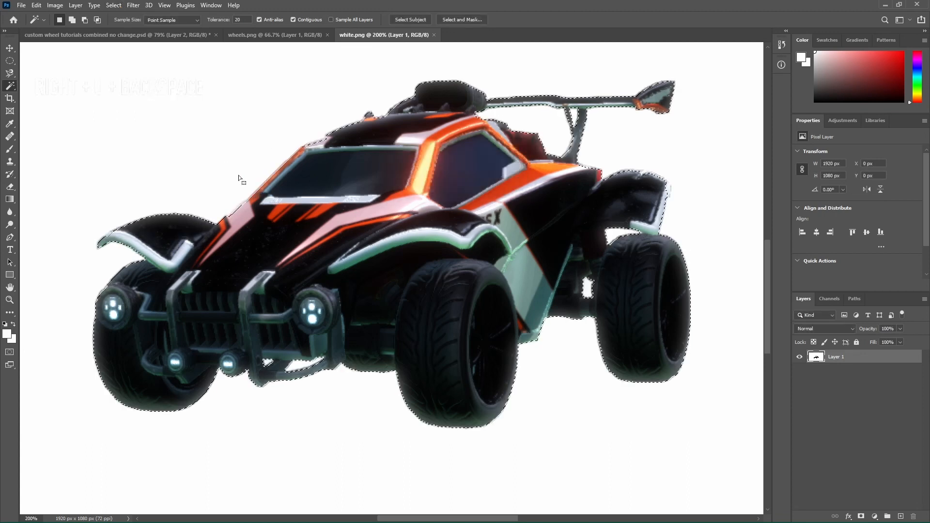
{"action": "key", "text": "BackSpace"}
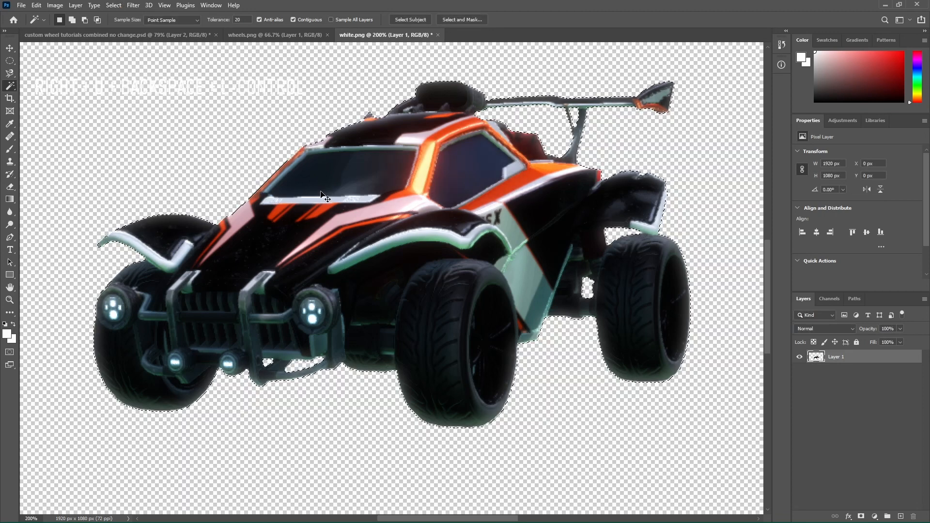
{"action": "key", "text": "ctrl+d"}
Move the cut-out car into the custom wheel tutorials document as a new layer, placed over the existing car
{"action": "key", "text": "v"}
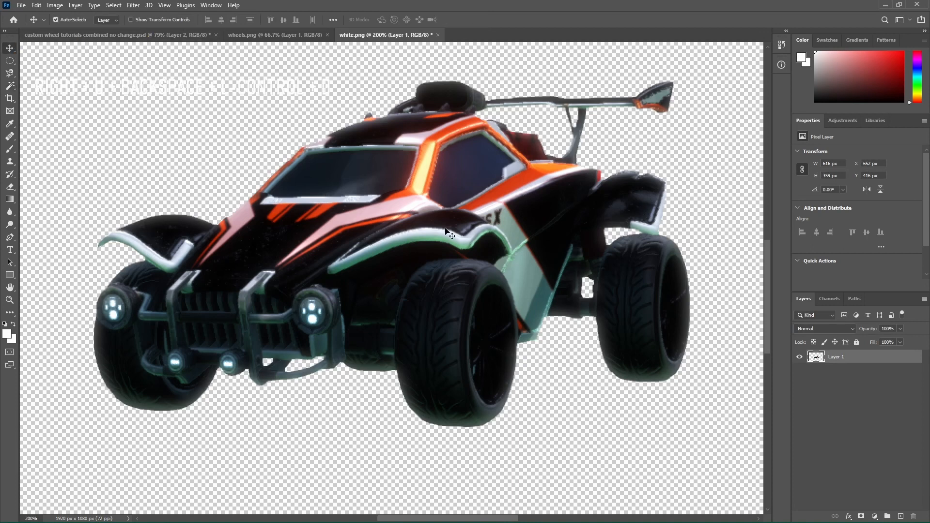
{"action": "left_click_drag", "start_coordinate": [479, 246], "coordinate": [386, 280]}
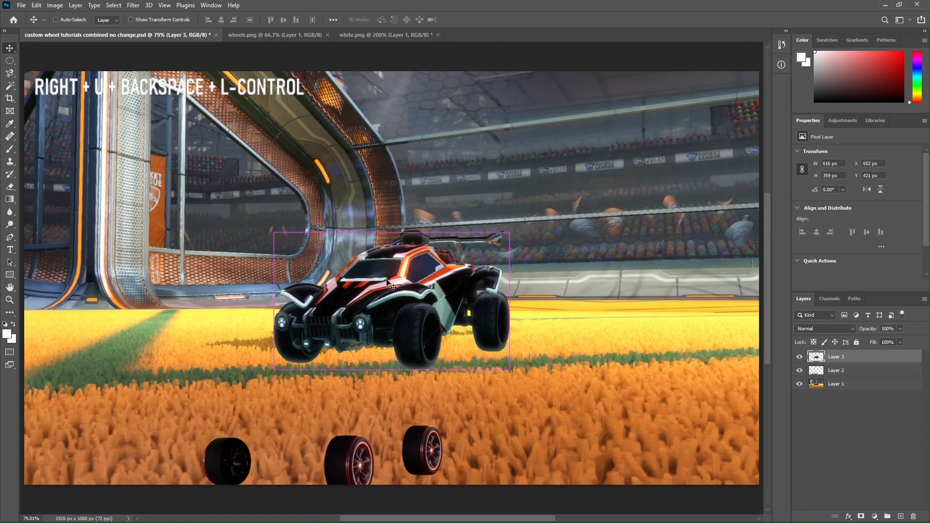
{"action": "key", "text": "ctrl+plus"}
{"action": "key", "text": "ctrl+plus"}
{"action": "key", "text": "ctrl+plus"}
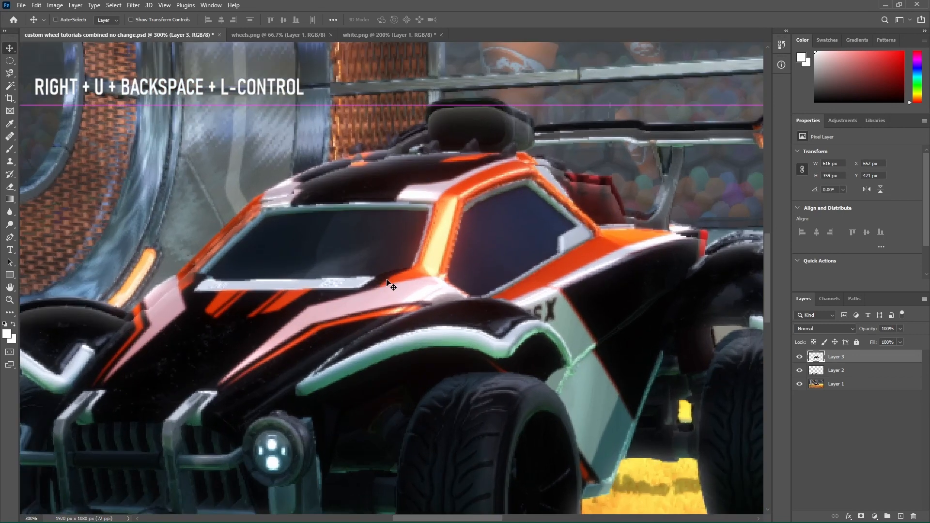
{"action": "key", "text": "ctrl+minus"}
{"action": "scroll", "coordinate": [409, 310], "scroll_direction": "down", "scroll_amount": 2}
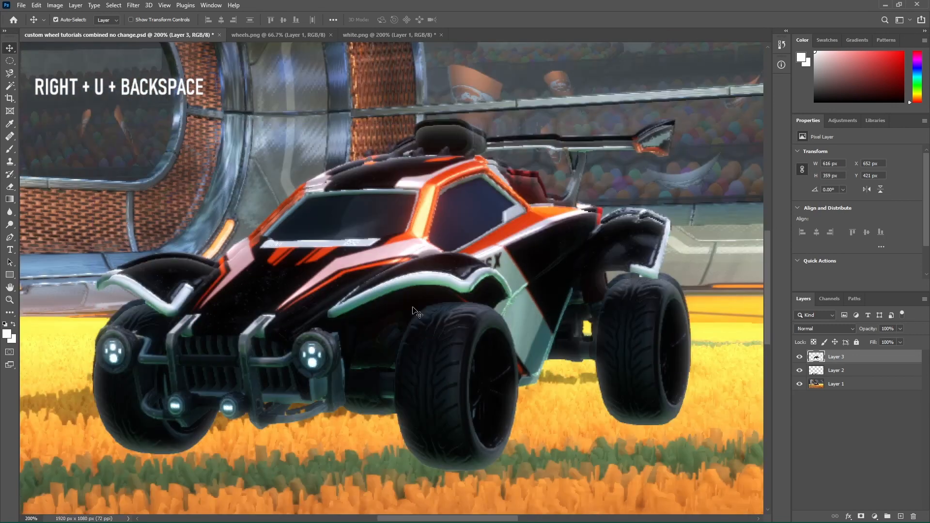
{"action": "left_click_drag", "start_coordinate": [413, 307], "coordinate": [413, 301]}
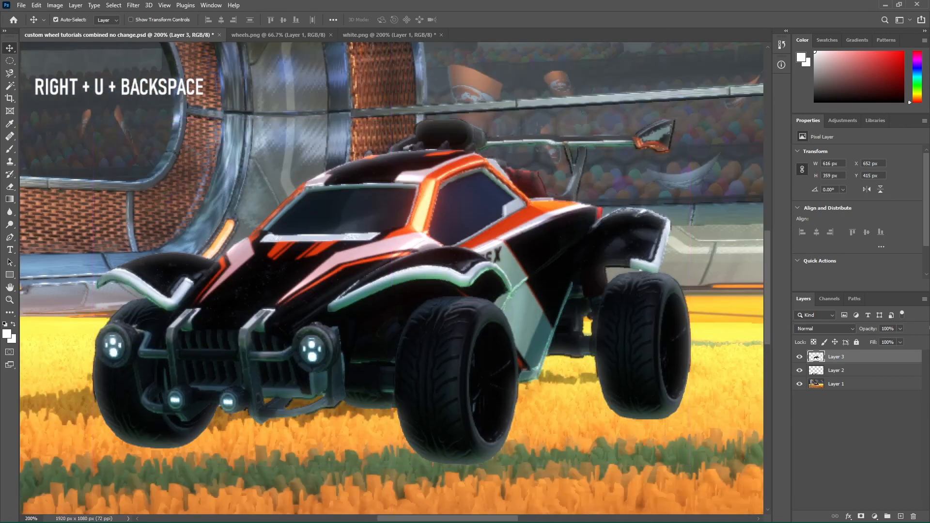
Lower Layer 3's opacity to 56% and nudge the cut-out car to X 651 px, Y 416 px, matching the car beneath
{"action": "left_click_drag", "start_coordinate": [900, 330], "coordinate": [884, 348]}
{"action": "key", "text": "Up"}
{"action": "key", "text": "Up"}
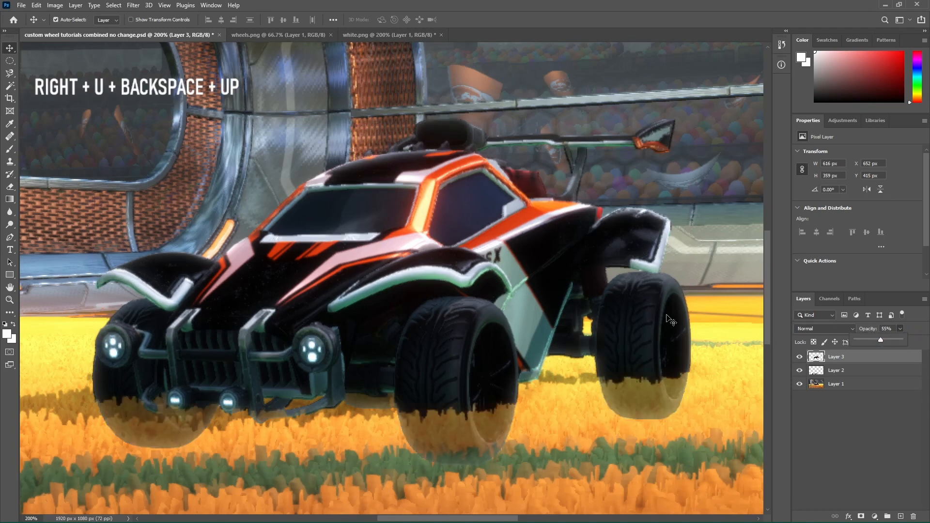
{"action": "left_click", "coordinate": [574, 275]}
{"action": "key", "text": "Down"}
{"action": "key", "text": "Down"}
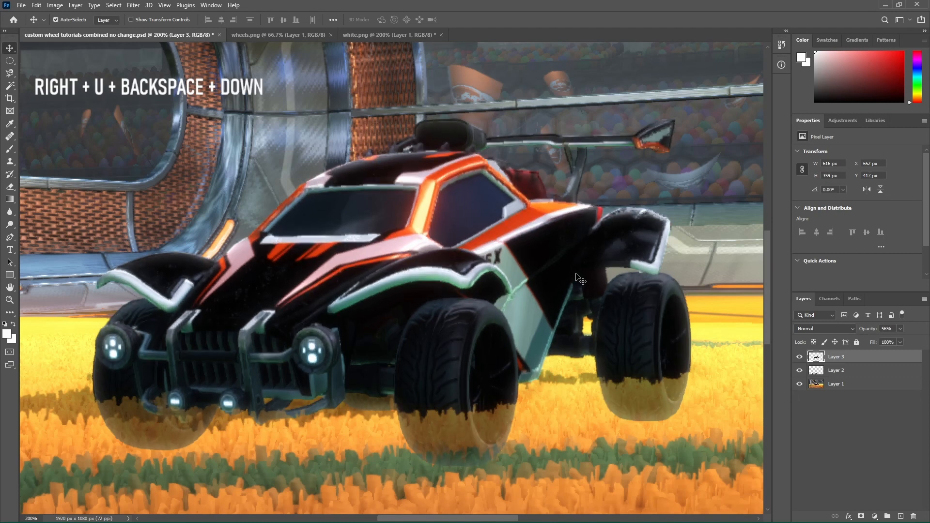
{"action": "key", "text": "Up"}
{"action": "key", "text": "Up"}
{"action": "key", "text": "Down"}
{"action": "key", "text": "Up"}
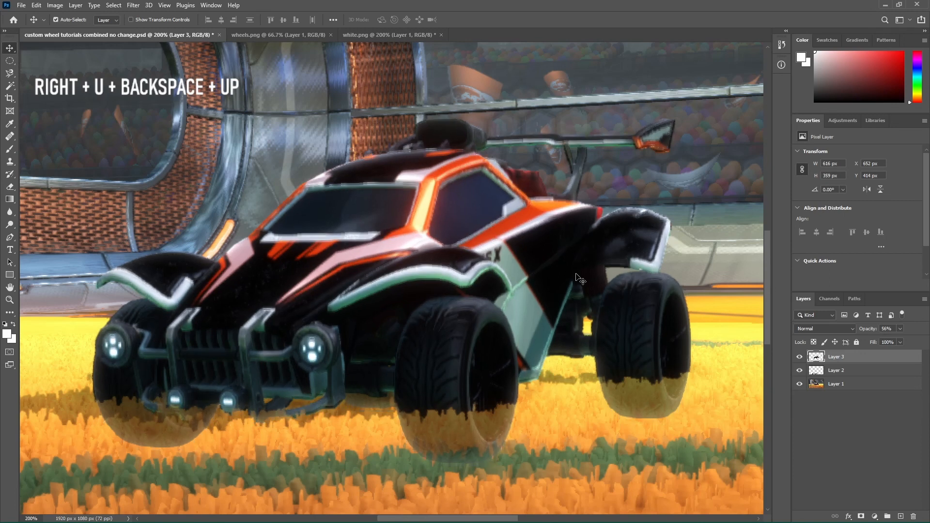
{"action": "key", "text": "Down"}
{"action": "key", "text": "Down"}
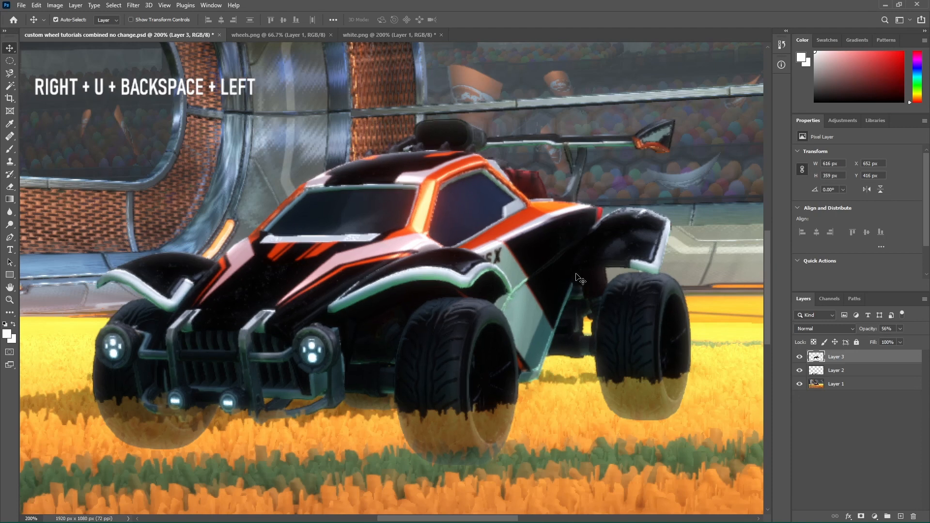
{"action": "key", "text": "Down"}
{"action": "key", "text": "Up"}
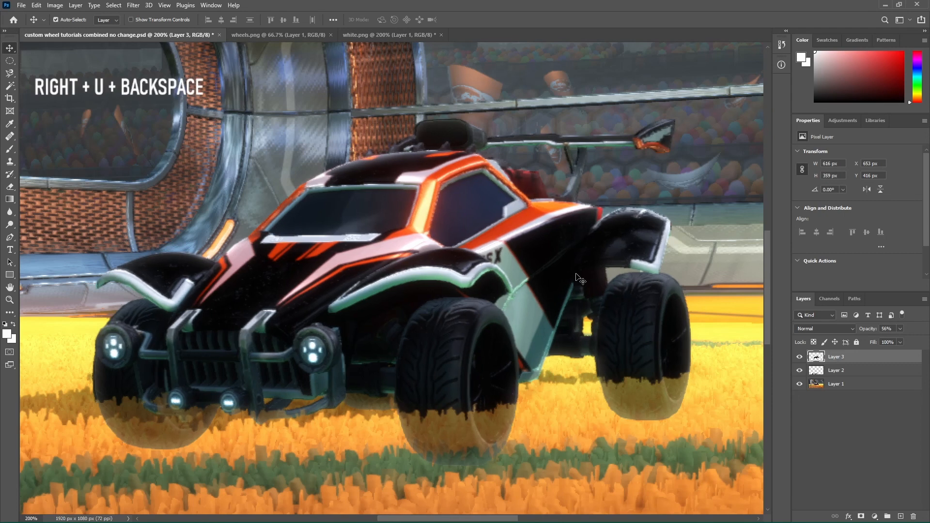
{"action": "key", "text": "Left"}
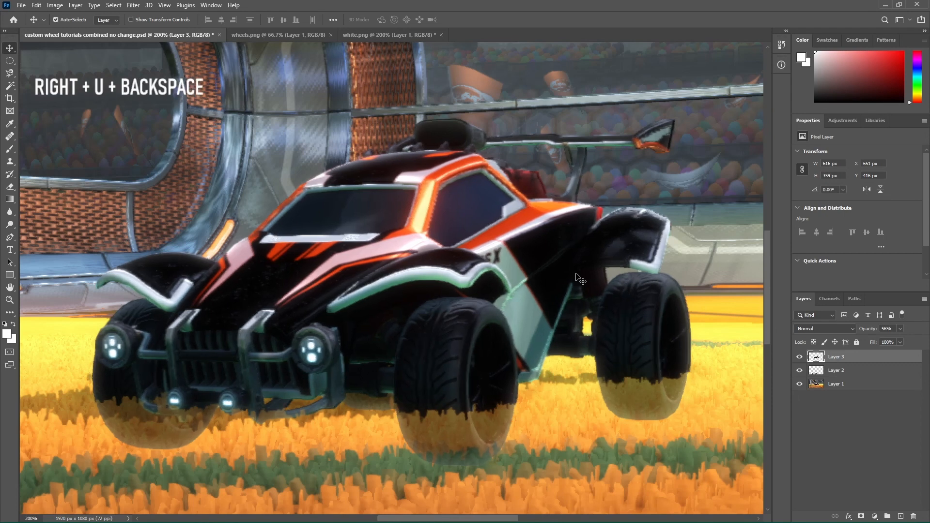
Save the document and set the opacity of Layer 3 to 100%
{"action": "key", "text": "ctrl+s"}
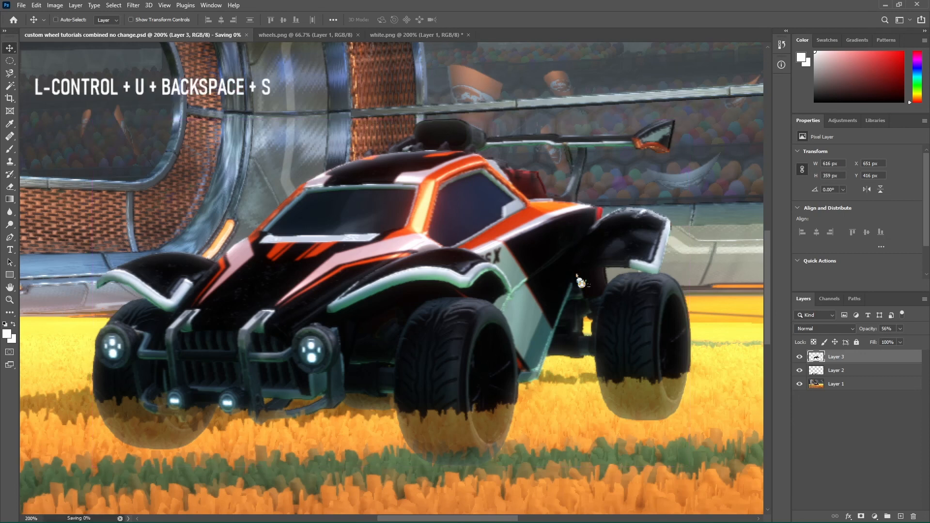
{"action": "left_click", "coordinate": [900, 328]}
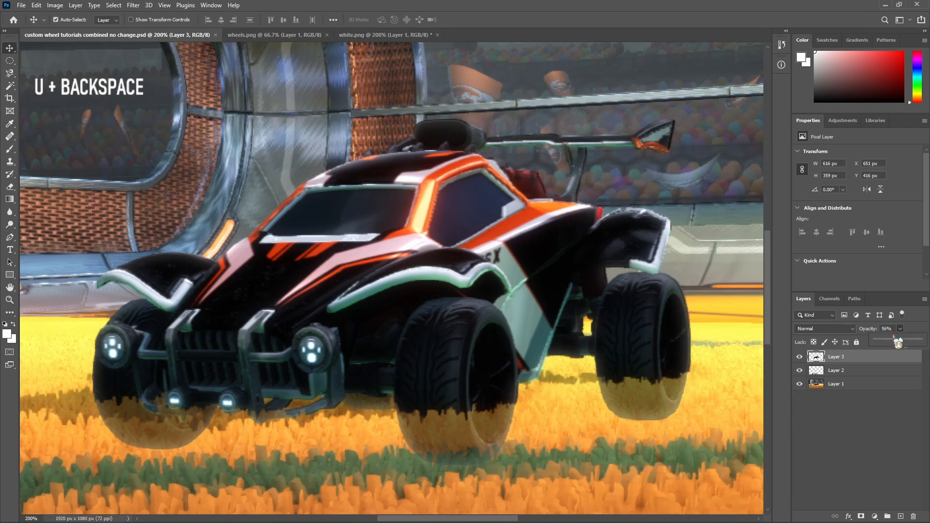
{"action": "left_click_drag", "start_coordinate": [904, 344], "coordinate": [928, 342]}
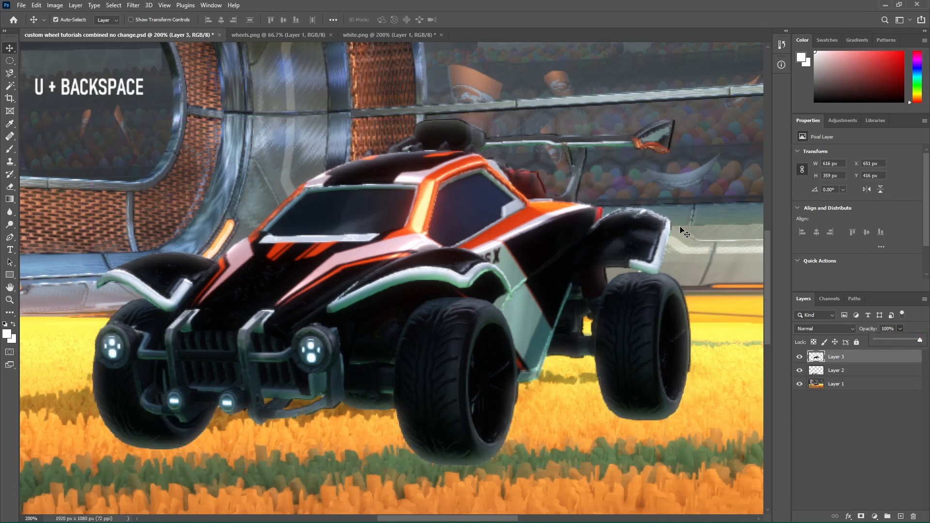
Move the wheels layer from the grass onto the car's wheels and stack Layer 2 above Layer 3
{"action": "key", "text": "ctrl+minus"}
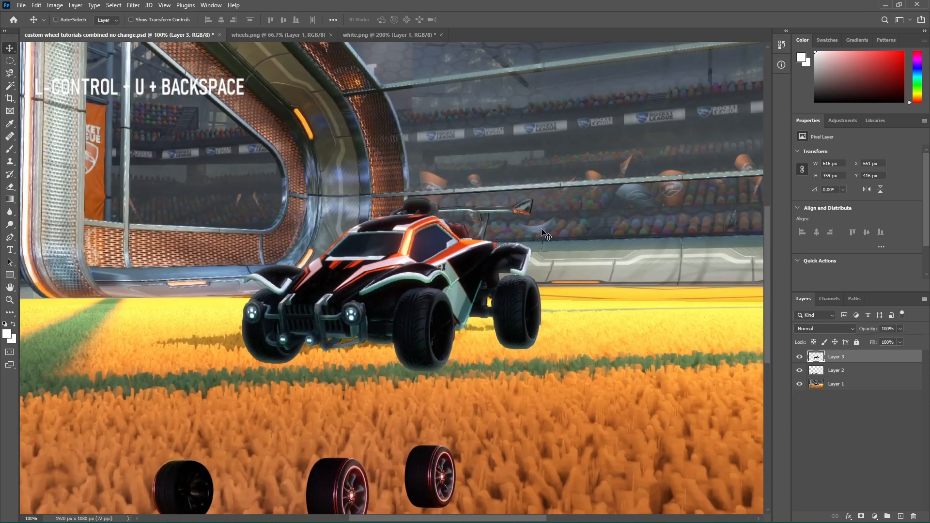
{"action": "key", "text": "ctrl+plus"}
{"action": "key", "text": "ctrl+minus"}
{"action": "key", "text": "ctrl+minus"}
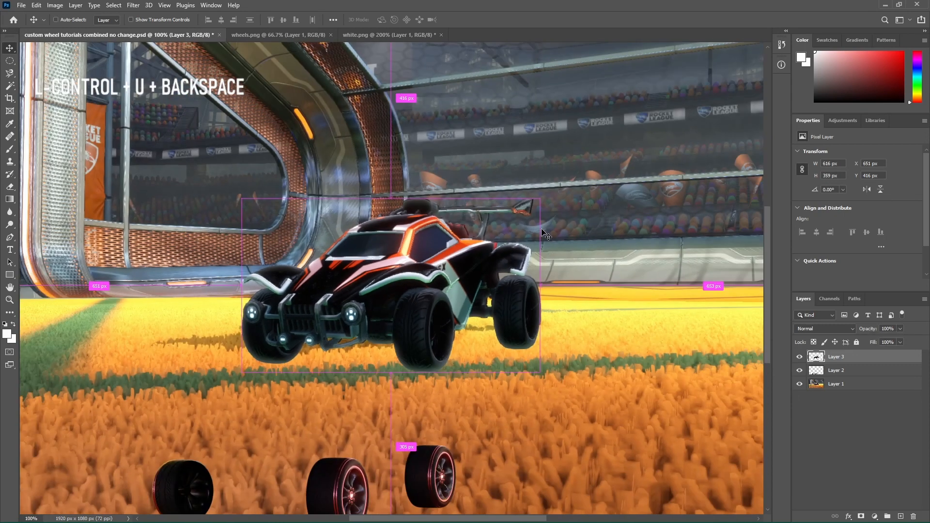
{"action": "left_click_drag", "start_coordinate": [420, 410], "coordinate": [475, 304]}
{"action": "left_click_drag", "start_coordinate": [834, 373], "coordinate": [834, 352]}
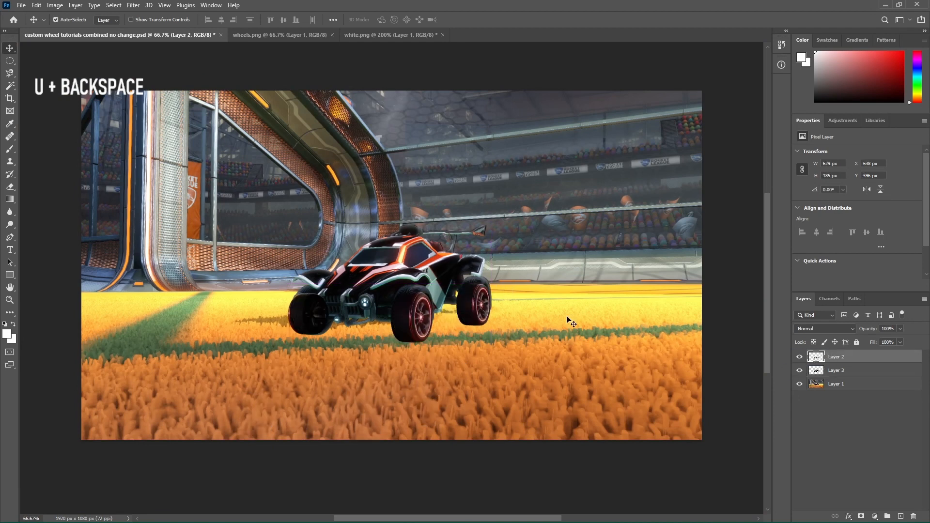
Reposition the wheels layer more closely over the car's wheels, at X 646 px, Y 574 px
{"action": "key", "text": "ctrl+plus"}
{"action": "key", "text": "ctrl+plus"}
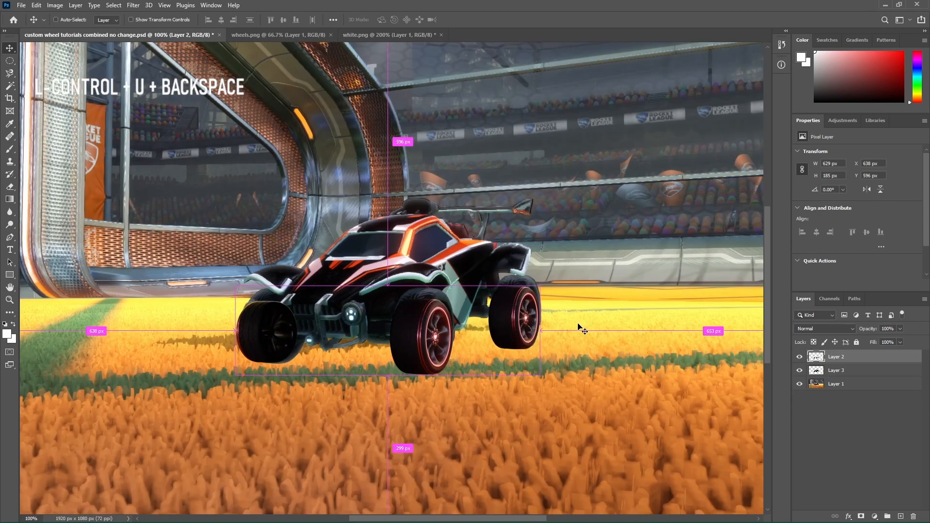
{"action": "key", "text": "ctrl+plus"}
{"action": "mouse_move", "coordinate": [475, 367]}
{"action": "left_mouse_down"}
{"action": "mouse_move", "coordinate": [469, 358]}
{"action": "mouse_move", "coordinate": [478, 373]}
{"action": "left_mouse_up"}
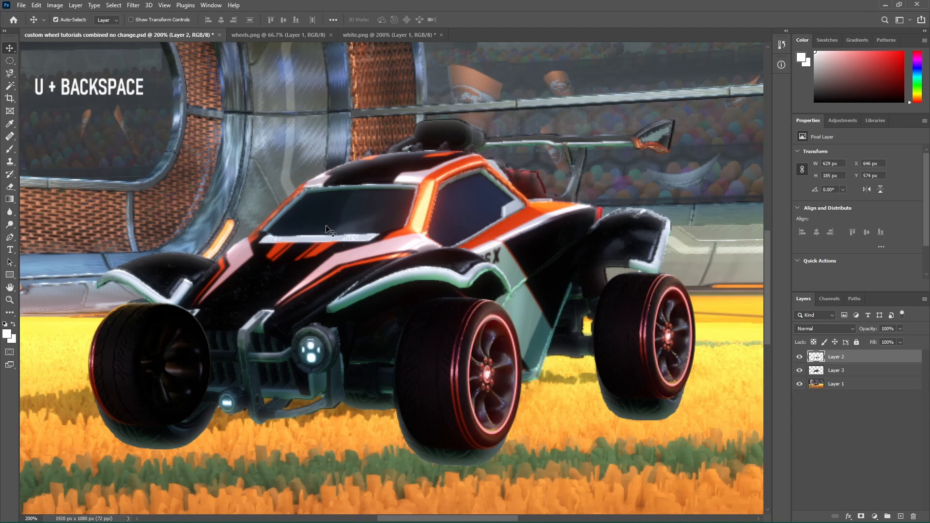
Select the near-side front wheel with an elliptical marquee, scale it to 104.86% and shift it over the car's own wheel
{"action": "left_click", "coordinate": [9, 60]}
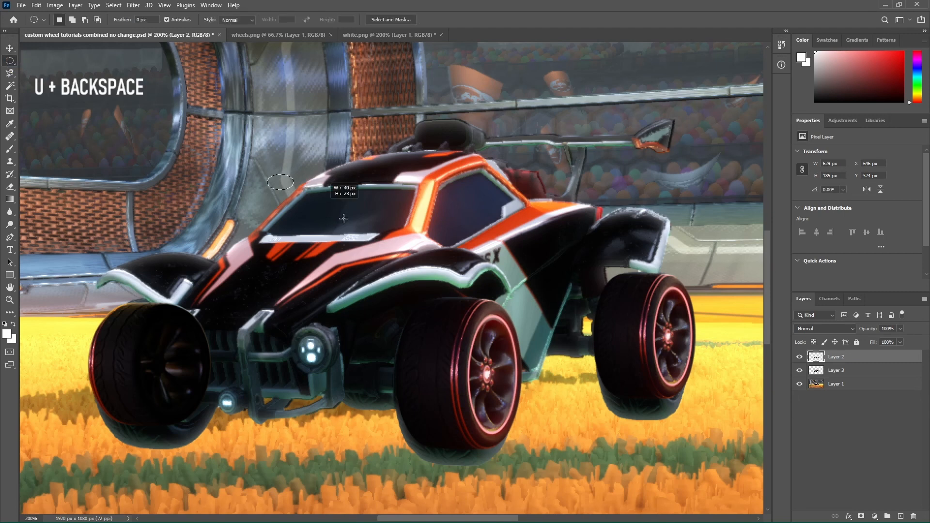
{"action": "mouse_move", "coordinate": [362, 225]}
{"action": "left_mouse_down"}
{"action": "mouse_move", "coordinate": [485, 378]}
{"action": "mouse_move", "coordinate": [557, 512]}
{"action": "left_mouse_up"}
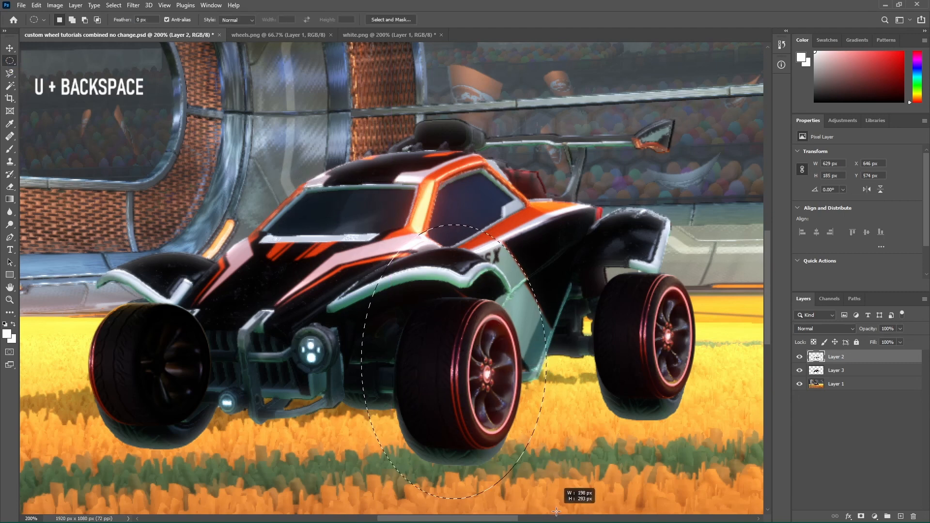
{"action": "key", "text": "ctrl+t"}
{"action": "scroll", "coordinate": [528, 462], "scroll_direction": "down", "scroll_amount": 2}
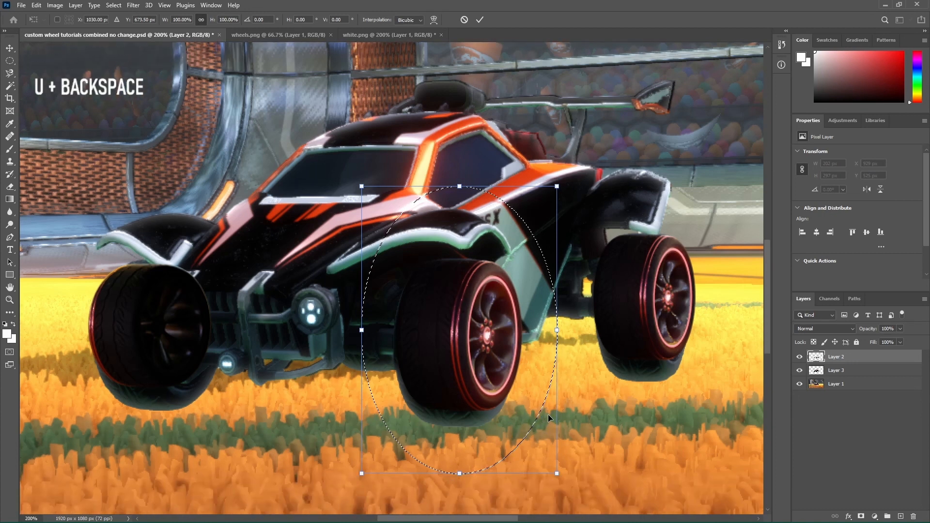
{"action": "left_click_drag", "start_coordinate": [557, 474], "coordinate": [566, 488]}
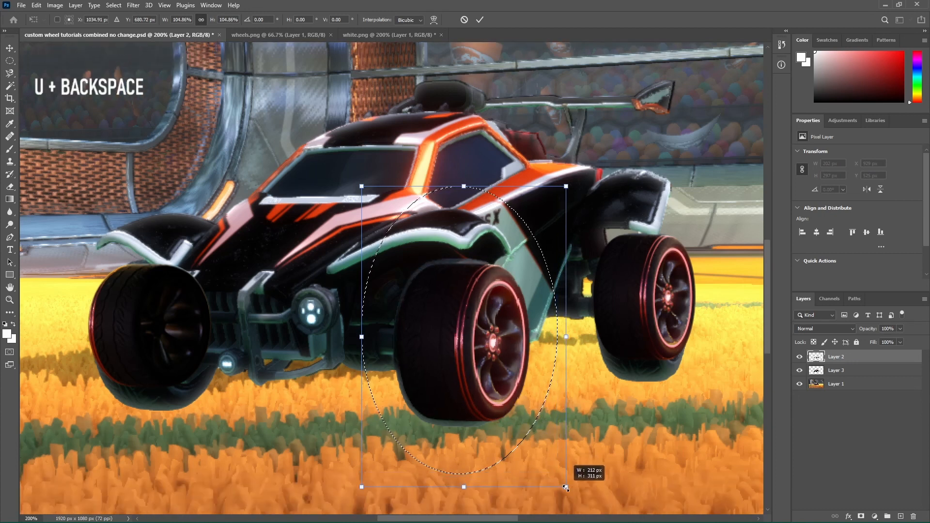
{"action": "left_click_drag", "start_coordinate": [473, 371], "coordinate": [462, 364]}
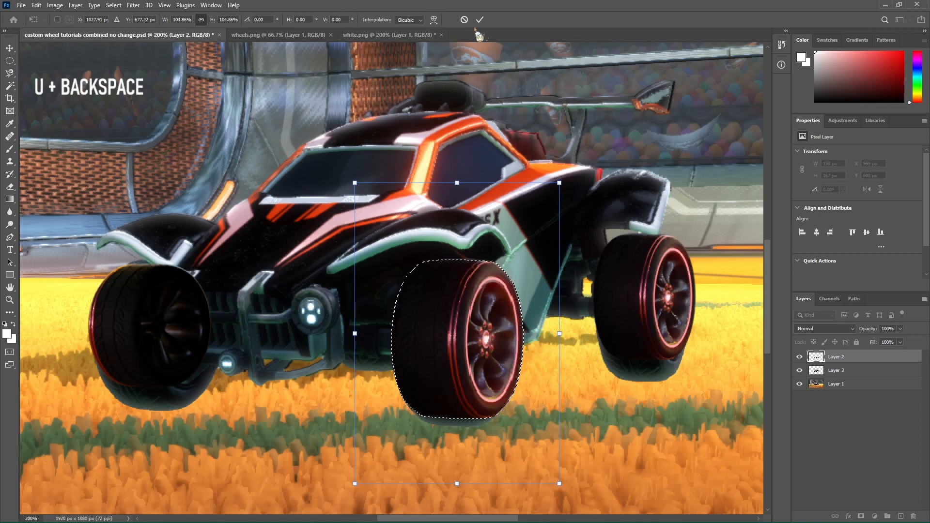
{"action": "left_click", "coordinate": [480, 19]}
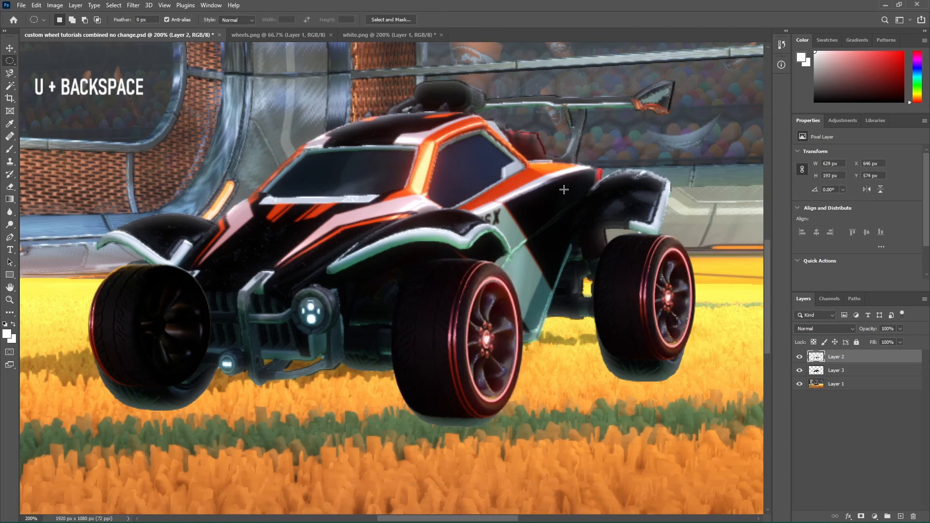
Select the rear wheel with an elliptical marquee, scale it to 109.95%, align it over the original wheel and deselect
{"action": "left_click_drag", "start_coordinate": [564, 189], "coordinate": [746, 439]}
{"action": "key", "text": "ctrl+t"}
{"action": "left_click_drag", "start_coordinate": [656, 293], "coordinate": [648, 286]}
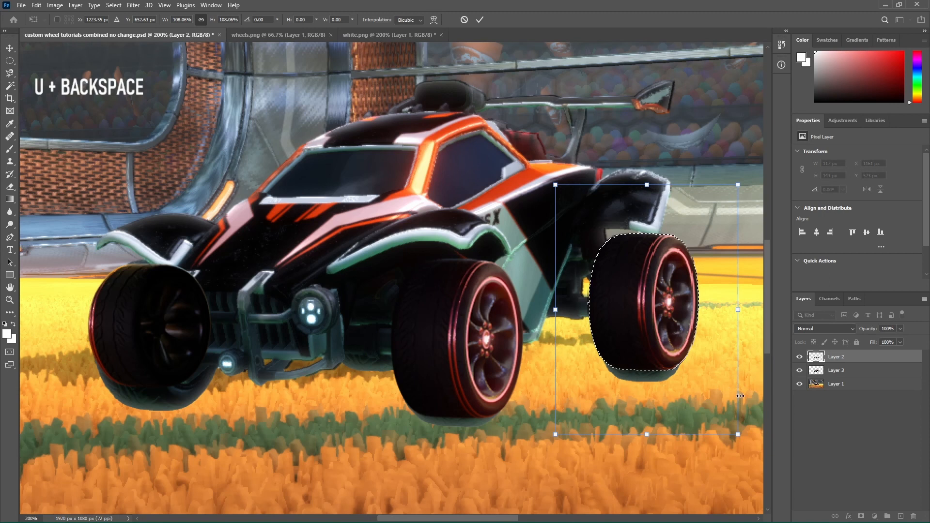
{"action": "mouse_move", "coordinate": [740, 437]}
{"action": "left_mouse_down"}
{"action": "mouse_move", "coordinate": [751, 430]}
{"action": "mouse_move", "coordinate": [743, 440]}
{"action": "left_mouse_up"}
{"action": "left_click_drag", "start_coordinate": [668, 309], "coordinate": [664, 308]}
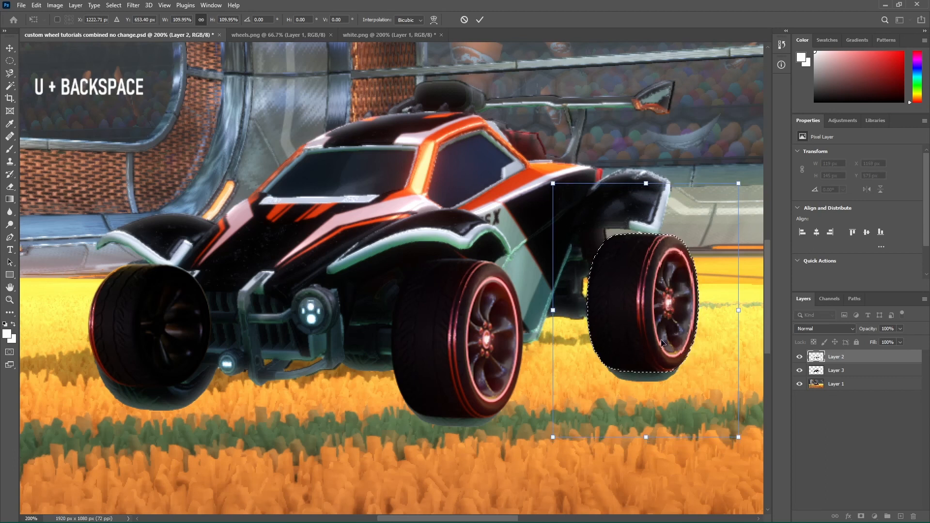
{"action": "left_click", "coordinate": [465, 21]}
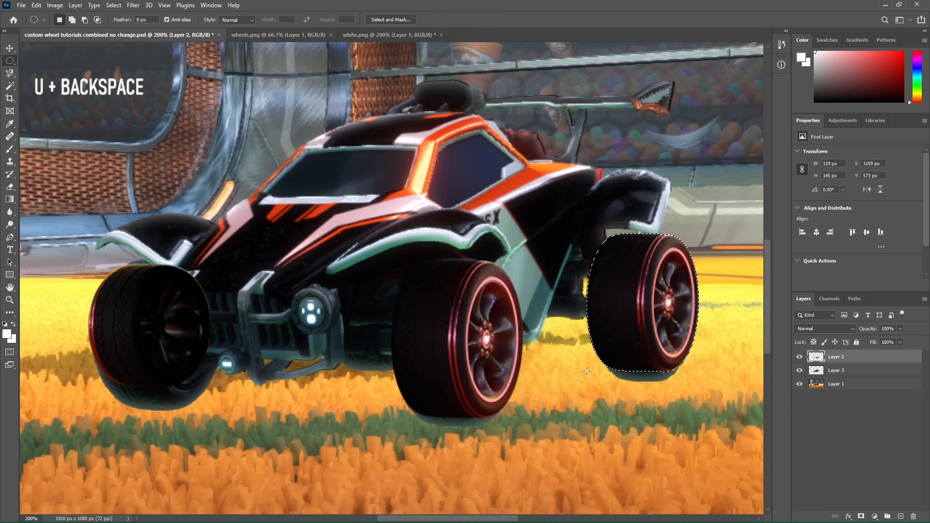
{"action": "key", "text": "ctrl+d"}
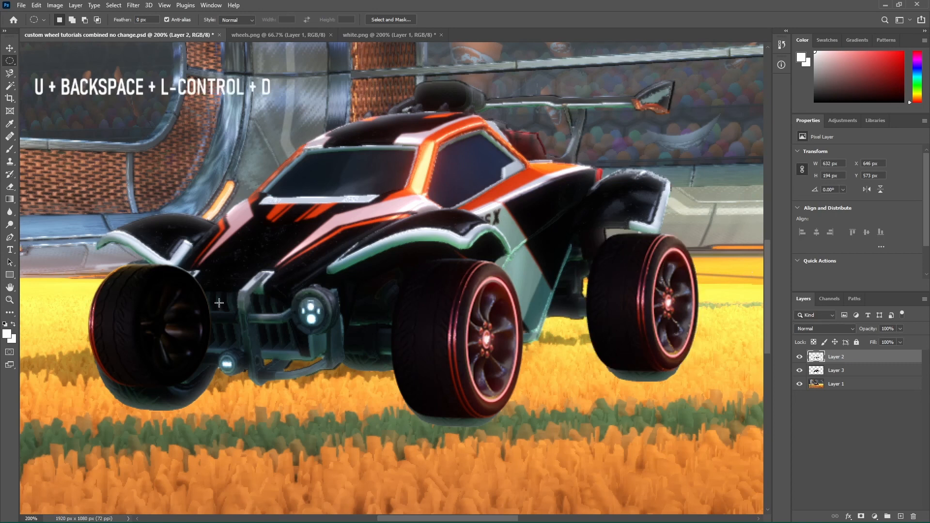
Select the far-side front wheel with an elliptical marquee, scale it to 114.66% and shift it over the original wheel
{"action": "mouse_move", "coordinate": [71, 243]}
{"action": "left_mouse_down"}
{"action": "mouse_move", "coordinate": [162, 385]}
{"action": "mouse_move", "coordinate": [266, 479]}
{"action": "left_mouse_up"}
{"action": "key", "text": "ctrl+t"}
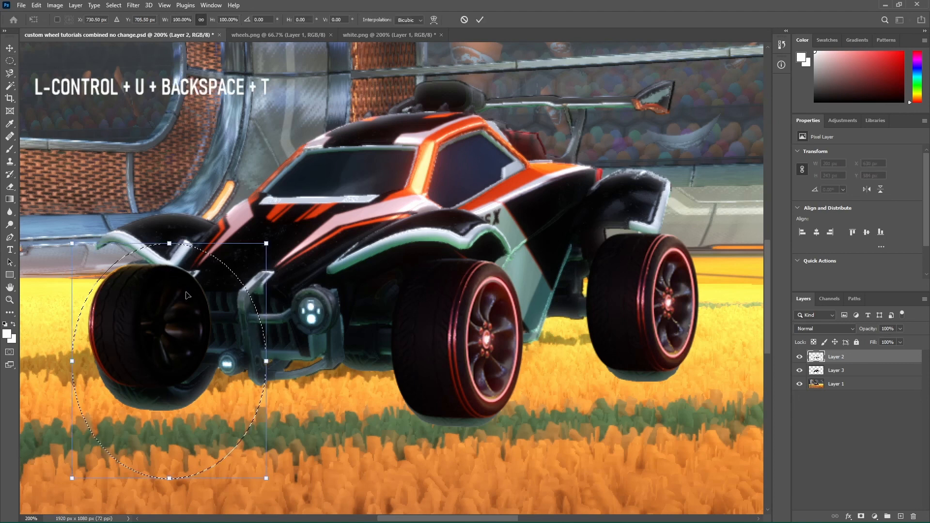
{"action": "left_click_drag", "start_coordinate": [266, 480], "coordinate": [288, 500]}
{"action": "left_click_drag", "start_coordinate": [164, 324], "coordinate": [168, 329]}
{"action": "left_click_drag", "start_coordinate": [291, 500], "coordinate": [296, 506]}
{"action": "left_click_drag", "start_coordinate": [174, 304], "coordinate": [172, 303]}
Nudge the enlarged far-side front wheel to about X 745 px, Y 715 px, apply the transform and deselect
{"action": "key", "text": "Down"}
{"action": "key", "text": "Down"}
{"action": "key", "text": "Down"}
{"action": "key", "text": "Down"}
{"action": "key", "text": "Down"}
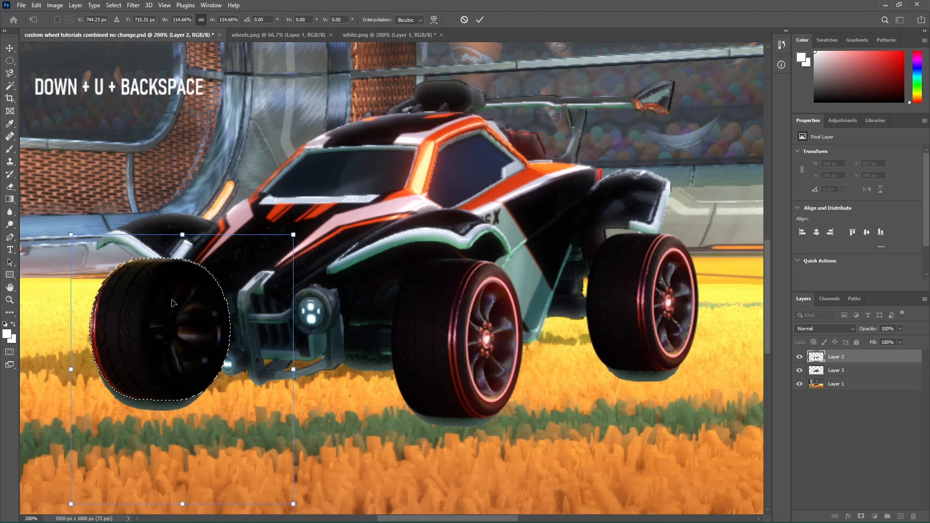
{"action": "key", "text": "Up"}
{"action": "key", "text": "Up"}
{"action": "key", "text": "Up"}
{"action": "key", "text": "Right"}
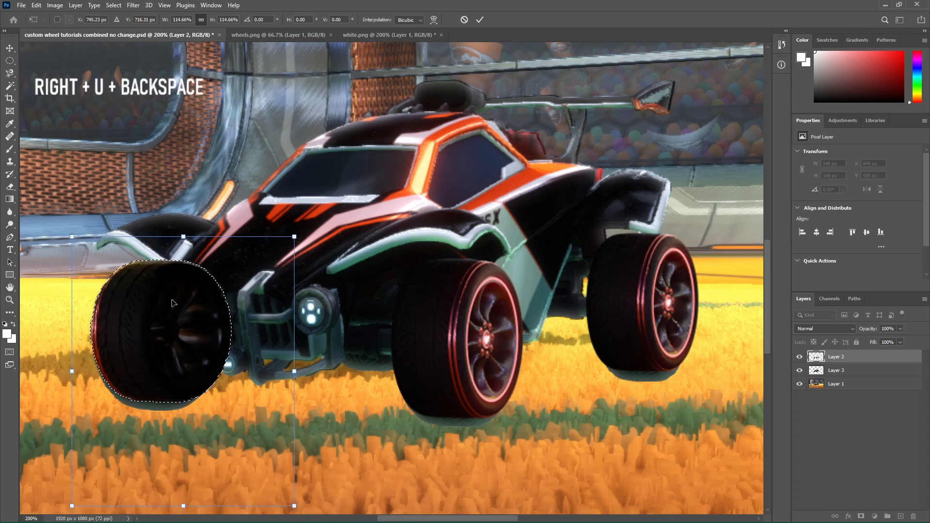
{"action": "key", "text": "Up"}
{"action": "key", "text": "Right"}
{"action": "key", "text": "Left"}
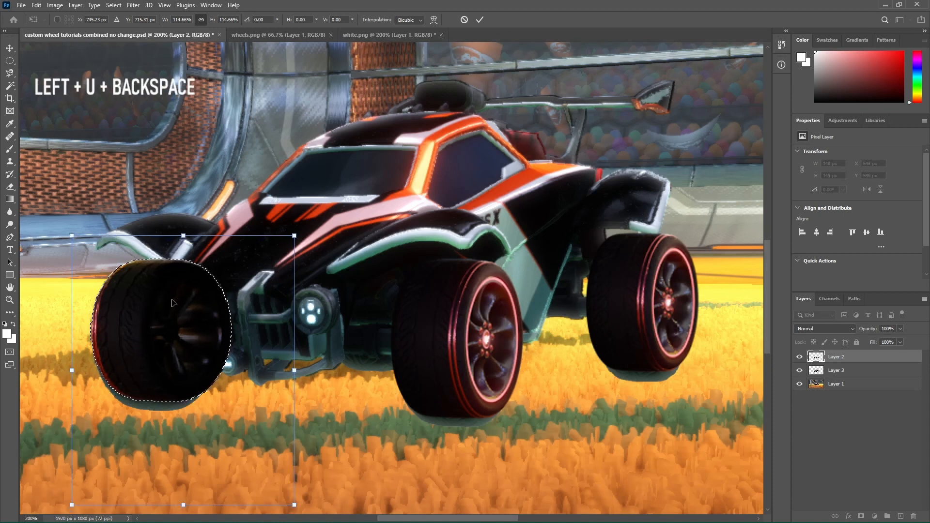
{"action": "key", "text": "Down"}
{"action": "key", "text": "Up"}
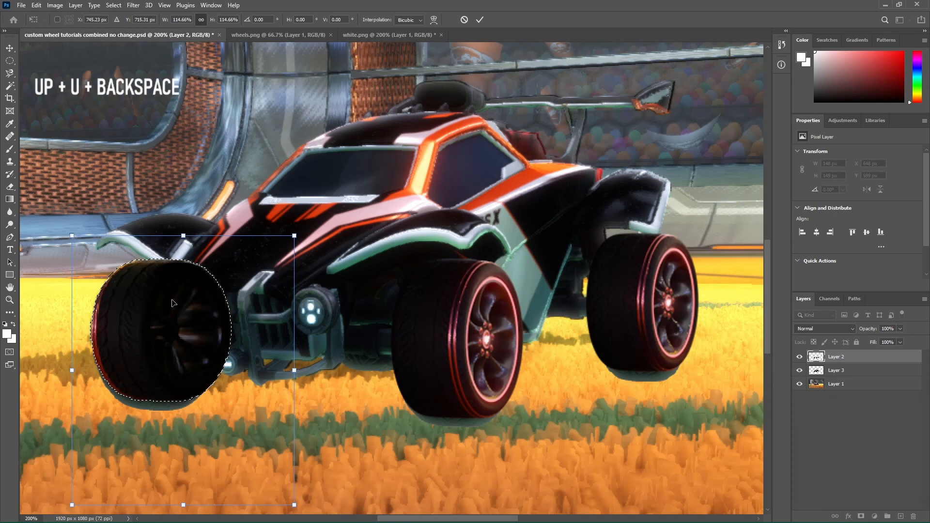
{"action": "left_click", "coordinate": [480, 19]}
{"action": "key", "text": "ctrl"}
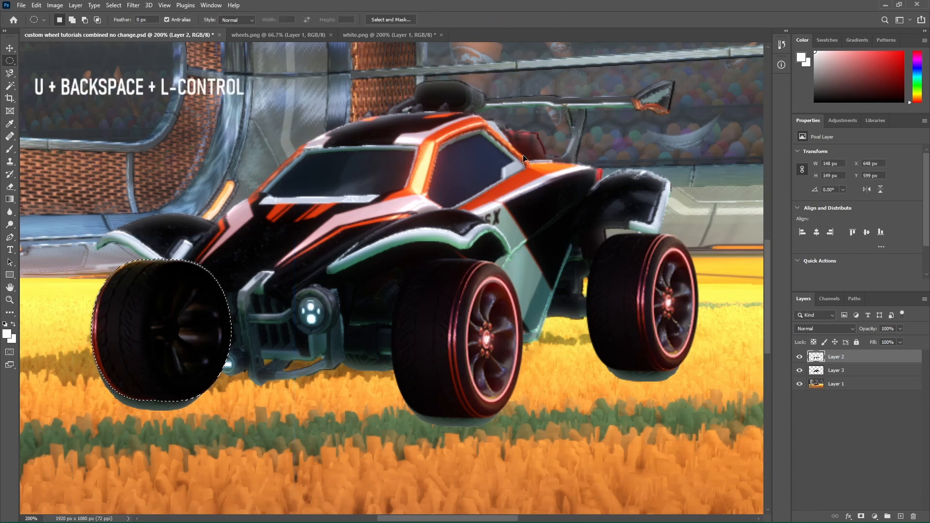
{"action": "key", "text": "ctrl+d"}
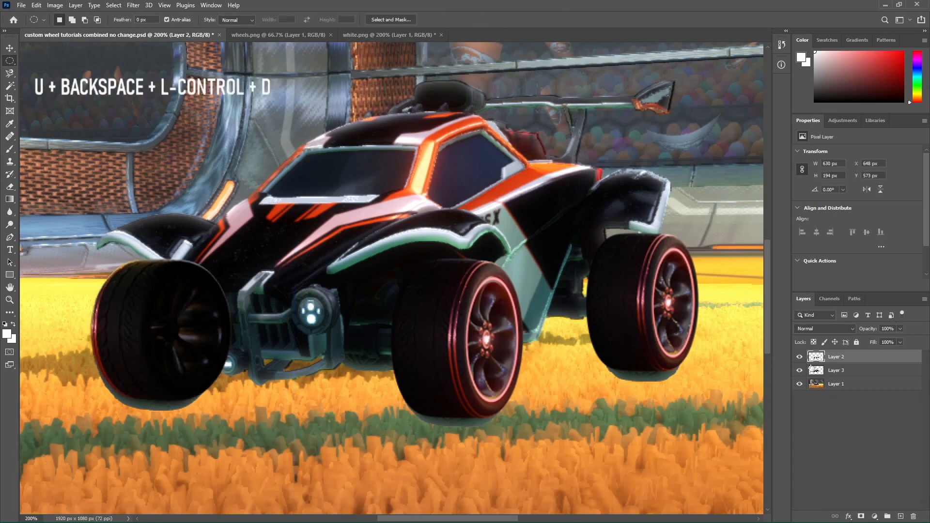
Hide the wheels on Layer 2 and activate the Polygonal Lasso tool for tracing the car's front end
{"action": "left_click", "coordinate": [799, 356]}
{"action": "key", "text": "ctrl+plus"}
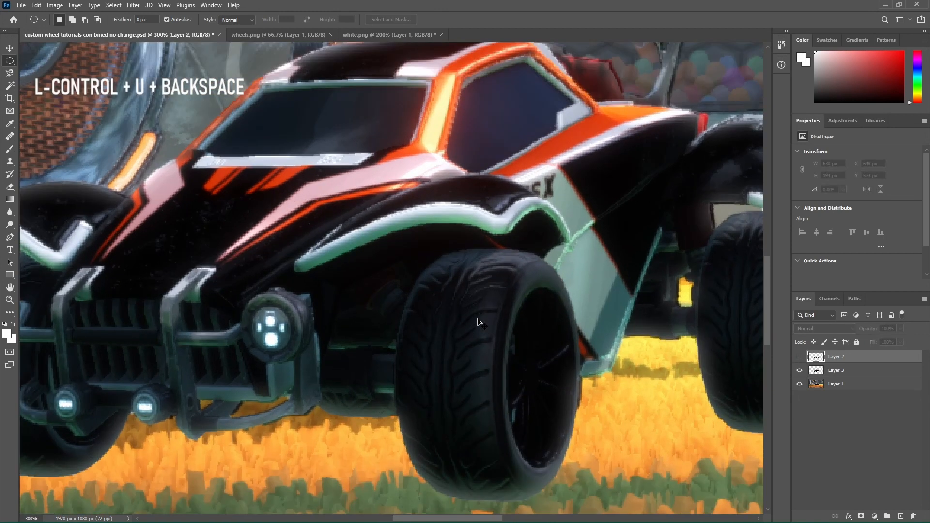
{"action": "scroll", "coordinate": [467, 311], "scroll_direction": "up", "scroll_amount": 2, "text": "shift"}
{"action": "scroll", "coordinate": [467, 311], "scroll_direction": "down", "scroll_amount": 3, "text": "shift"}
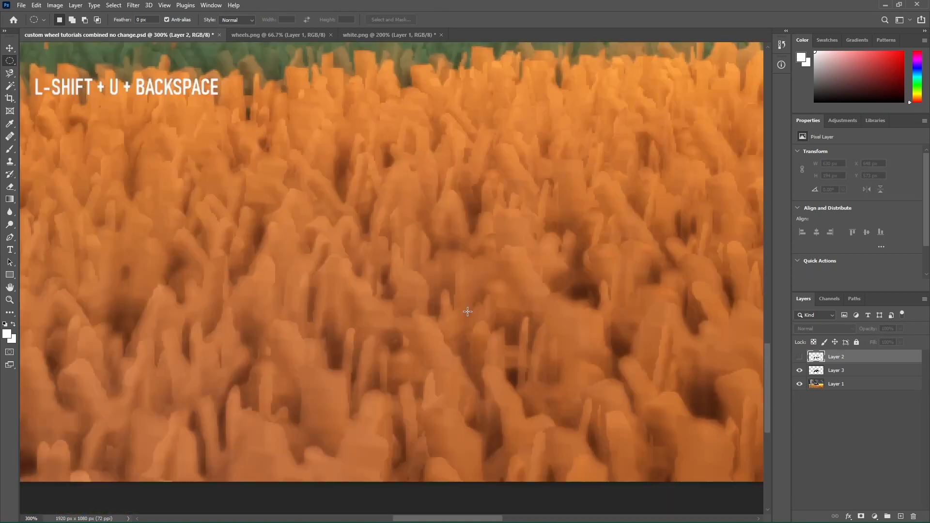
{"action": "scroll", "coordinate": [466, 310], "scroll_direction": "up", "scroll_amount": 5}
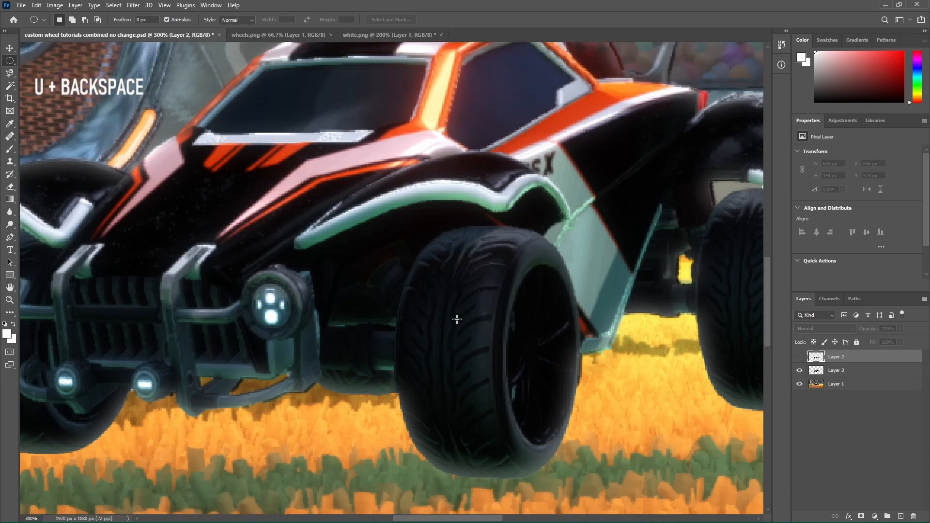
{"action": "scroll", "coordinate": [457, 318], "scroll_direction": "left", "scroll_amount": 5}
{"action": "scroll", "coordinate": [455, 317], "scroll_direction": "down", "scroll_amount": 2}
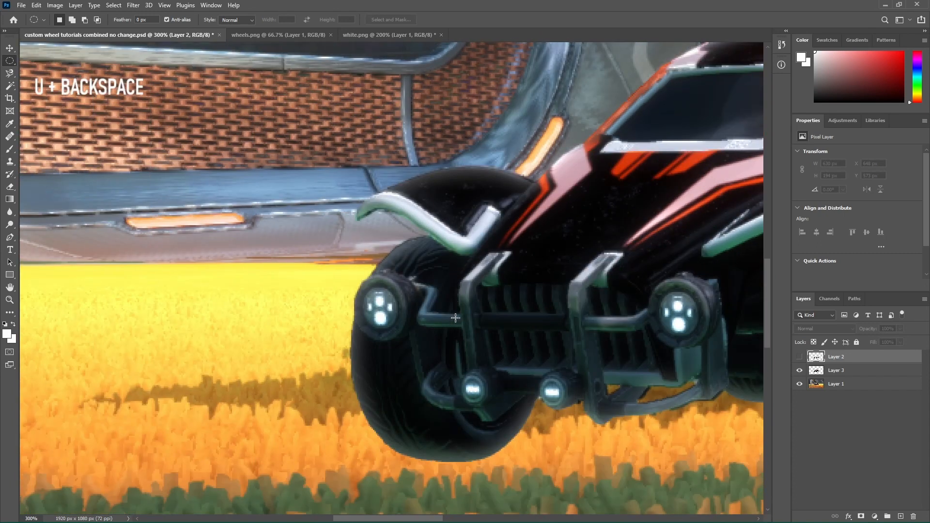
{"action": "scroll", "coordinate": [455, 318], "scroll_direction": "right", "scroll_amount": 4}
{"action": "scroll", "coordinate": [456, 318], "scroll_direction": "left", "scroll_amount": 2}
{"action": "scroll", "coordinate": [455, 318], "scroll_direction": "left", "scroll_amount": 2}
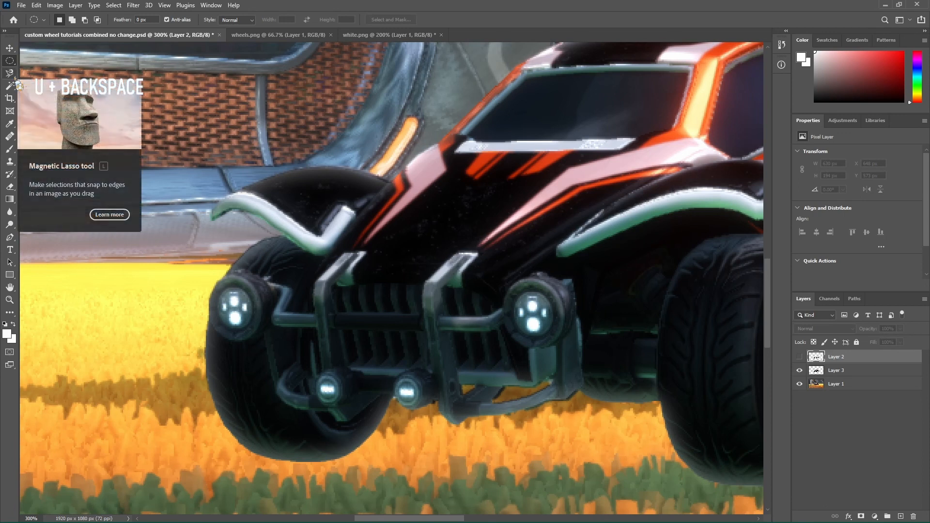
{"action": "left_click", "coordinate": [10, 73]}
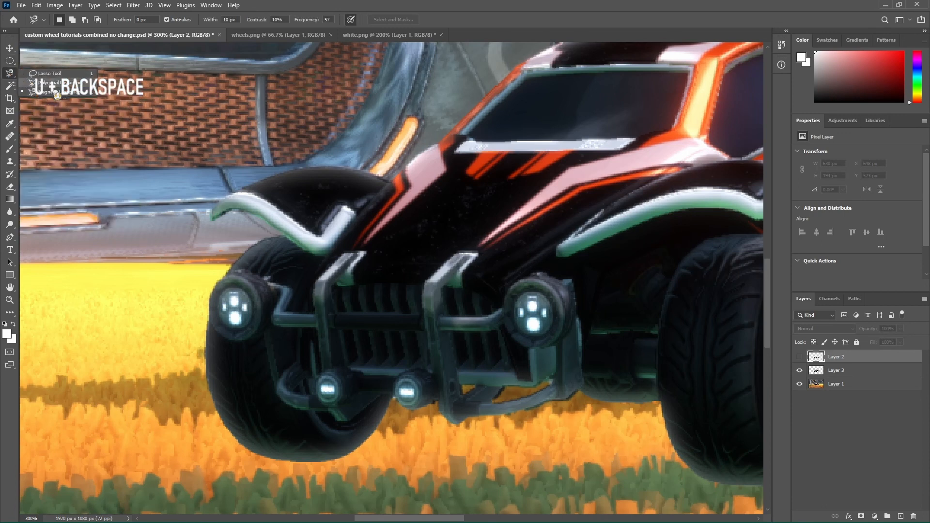
{"action": "left_click", "coordinate": [49, 83]}
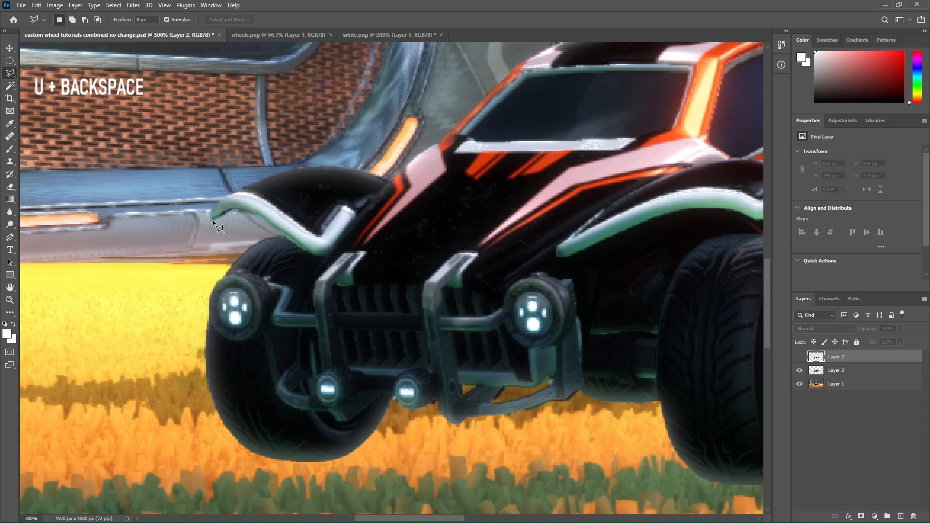
{"action": "left_click", "coordinate": [213, 220]}
{"action": "key", "text": "Escape"}
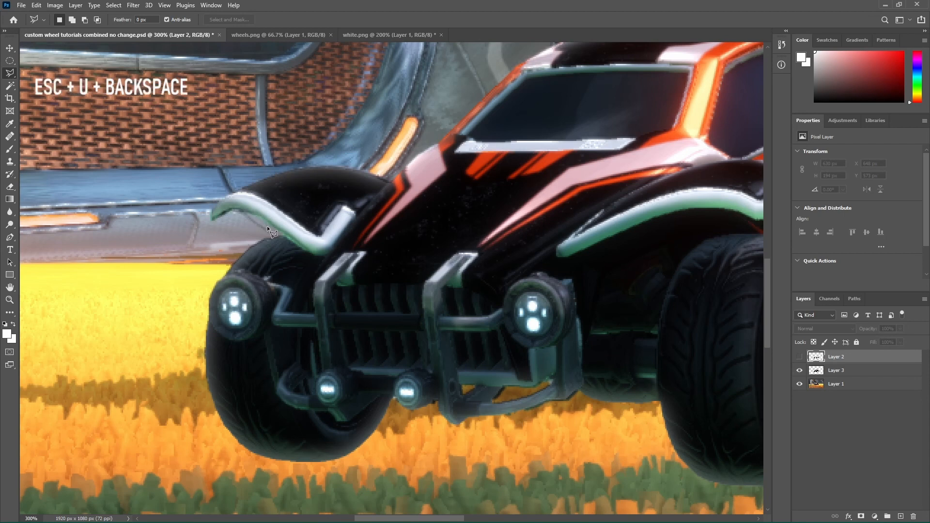
{"action": "key", "text": "ctrl+0"}
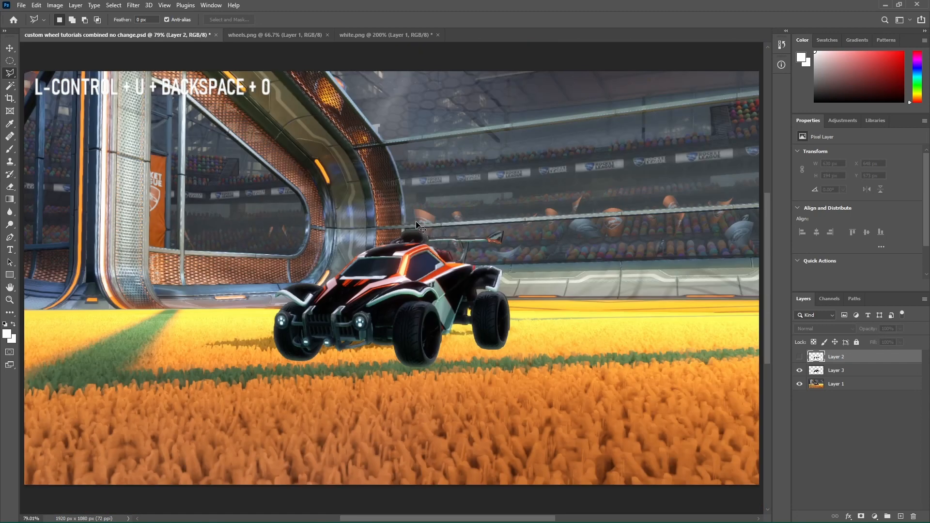
{"action": "key", "text": "ctrl+plus"}
{"action": "key", "text": "ctrl+plus"}
{"action": "key", "text": "ctrl+plus"}
{"action": "key", "text": "ctrl+plus"}
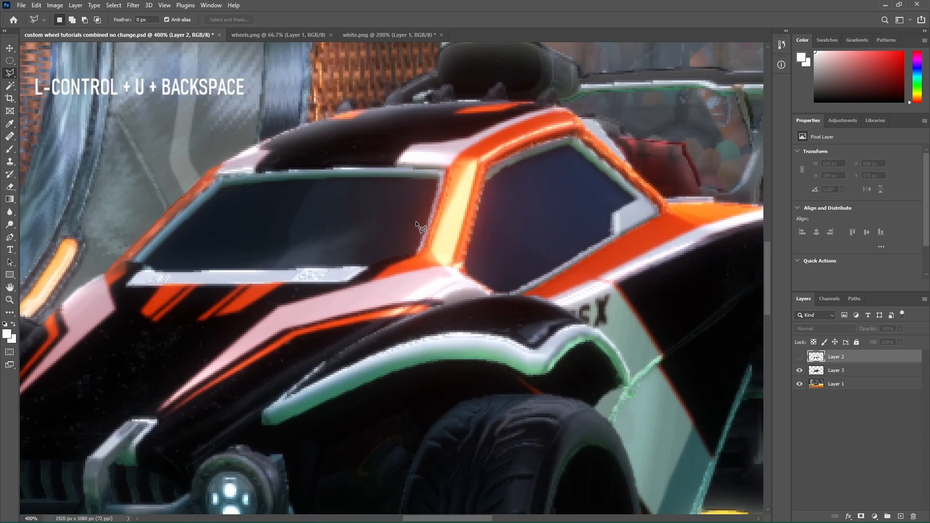
{"action": "scroll", "coordinate": [417, 222], "scroll_direction": "down", "scroll_amount": 4}
{"action": "scroll", "coordinate": [417, 222], "scroll_direction": "up", "scroll_amount": 8}
{"action": "scroll", "coordinate": [418, 222], "scroll_direction": "down", "scroll_amount": 3, "text": "shift"}
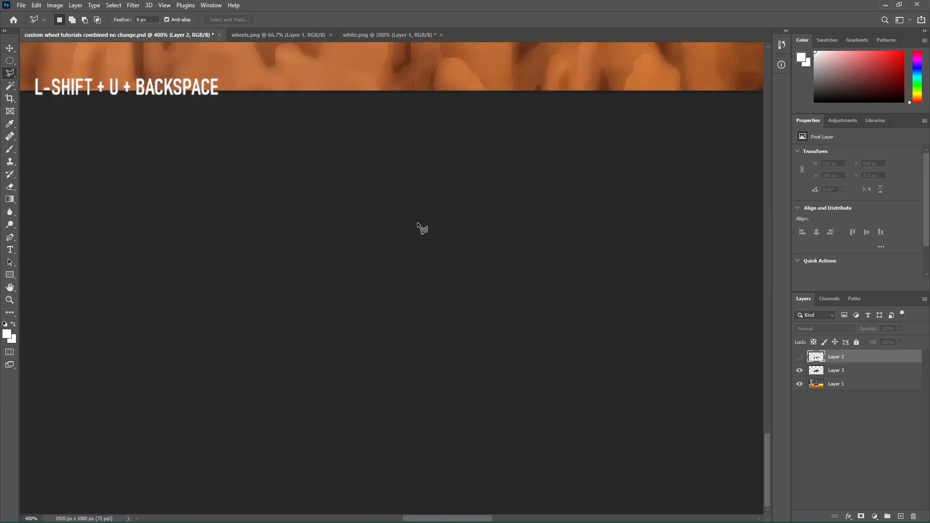
{"action": "scroll", "coordinate": [417, 222], "scroll_direction": "up", "scroll_amount": 2, "text": "shift"}
{"action": "scroll", "coordinate": [417, 222], "scroll_direction": "up", "scroll_amount": 3}
{"action": "scroll", "coordinate": [417, 222], "scroll_direction": "up", "scroll_amount": 4, "text": "ctrl"}
{"action": "scroll", "coordinate": [418, 222], "scroll_direction": "up", "scroll_amount": 5, "text": "ctrl"}
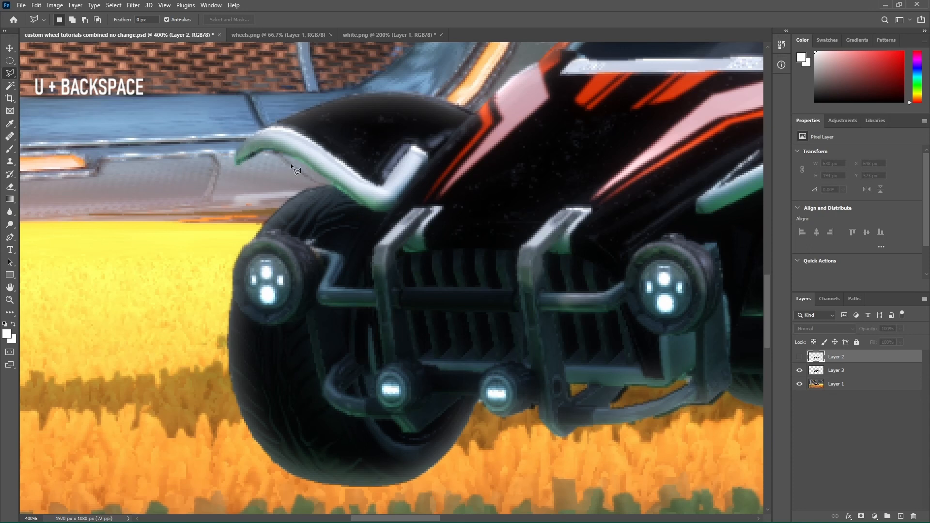
{"action": "right_click", "coordinate": [11, 75]}
{"action": "left_click", "coordinate": [41, 73]}
{"action": "left_click_drag", "start_coordinate": [368, 202], "coordinate": [378, 208]}
{"action": "left_click", "coordinate": [148, 122]}
Start a Polygonal Lasso outline at the far-side fender tip, following the fender's lower edge and around the headlight in front of the wheel
{"action": "right_click", "coordinate": [9, 74]}
{"action": "left_click", "coordinate": [57, 83]}
{"action": "left_click", "coordinate": [241, 164]}
{"action": "left_click", "coordinate": [393, 209]}
{"action": "left_click", "coordinate": [368, 239]}
{"action": "left_click", "coordinate": [366, 288]}
{"action": "left_click", "coordinate": [233, 291]}
{"action": "left_click", "coordinate": [237, 309]}
{"action": "left_click", "coordinate": [261, 323]}
{"action": "left_click", "coordinate": [273, 325]}
{"action": "left_click", "coordinate": [303, 316]}
{"action": "left_click", "coordinate": [315, 300]}
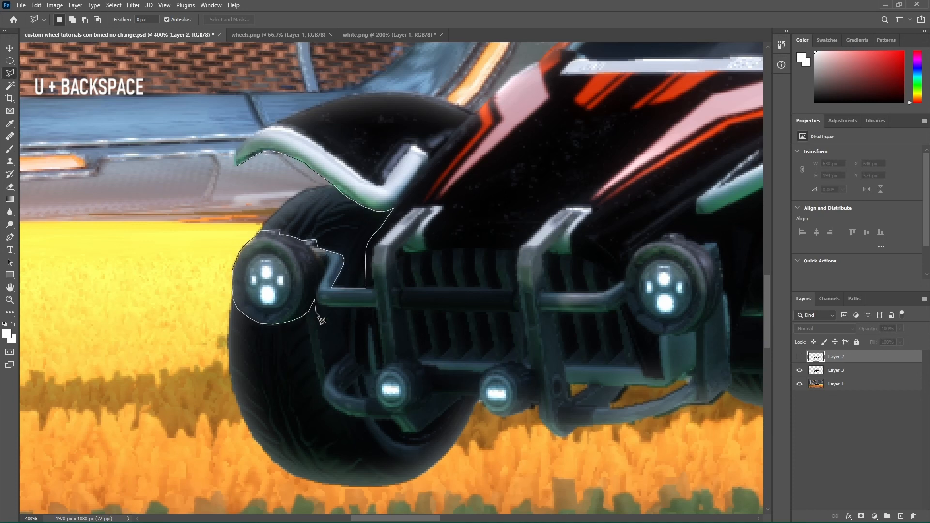
Continue the polygonal outline along the bumper bar, the curved lower bracket and the underside of the fog lights and bumper
{"action": "left_click", "coordinate": [322, 307]}
{"action": "left_click", "coordinate": [375, 308]}
{"action": "left_click", "coordinate": [377, 396]}
{"action": "left_click", "coordinate": [344, 394]}
{"action": "left_click", "coordinate": [345, 388]}
{"action": "left_click", "coordinate": [365, 370]}
{"action": "left_click", "coordinate": [332, 405]}
{"action": "left_click", "coordinate": [345, 415]}
{"action": "left_click", "coordinate": [401, 419]}
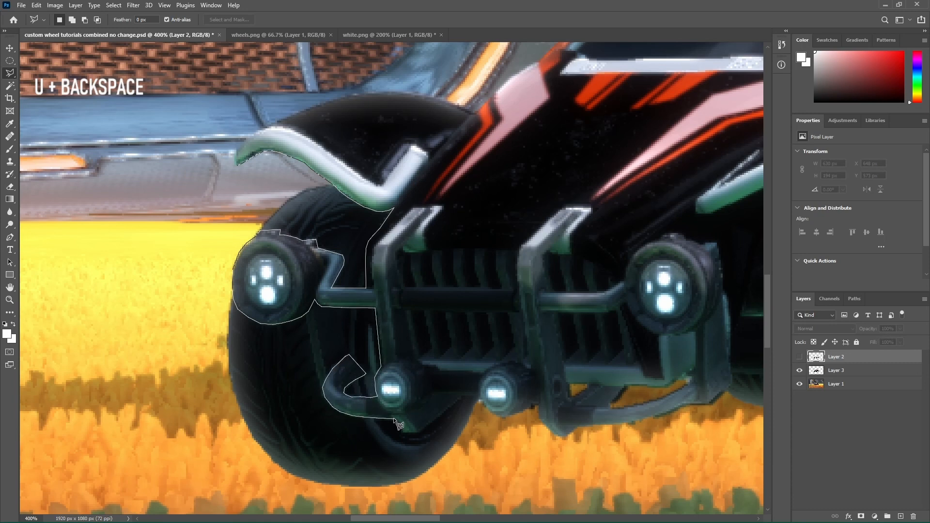
{"action": "left_click", "coordinate": [405, 432]}
{"action": "left_click", "coordinate": [416, 432]}
{"action": "left_click", "coordinate": [463, 396]}
{"action": "left_click", "coordinate": [657, 417]}
Close the polygonal selection across the hood and over the fender's upper edge, keeping the finished selection active
{"action": "left_click", "coordinate": [638, 103]}
{"action": "left_click", "coordinate": [477, 113]}
{"action": "left_click", "coordinate": [331, 104]}
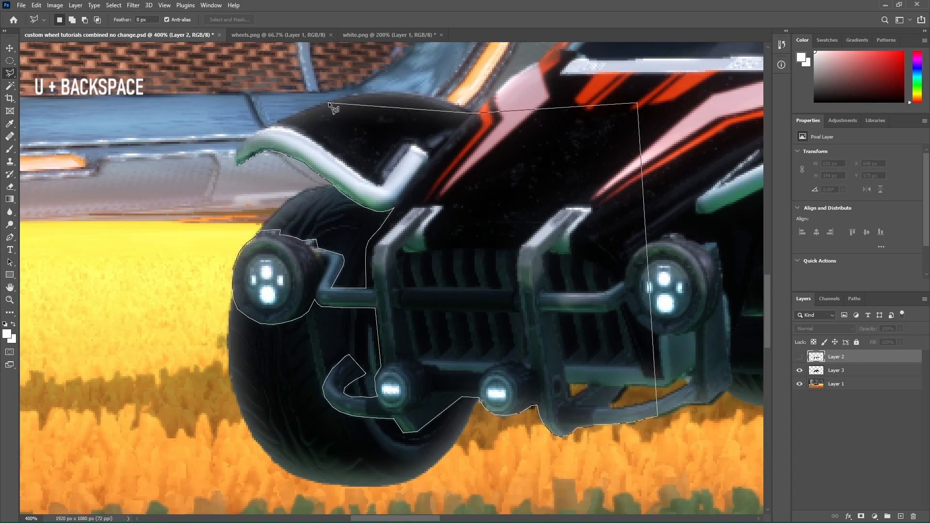
{"action": "left_click", "coordinate": [280, 127]}
{"action": "left_click", "coordinate": [260, 132]}
{"action": "left_click", "coordinate": [238, 150]}
{"action": "left_click", "coordinate": [237, 164]}
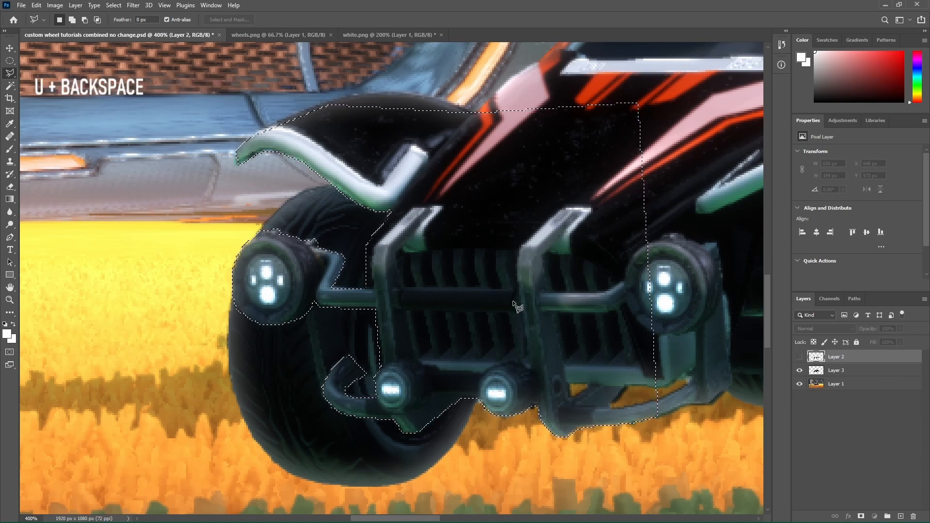
{"action": "left_click", "coordinate": [508, 287]}
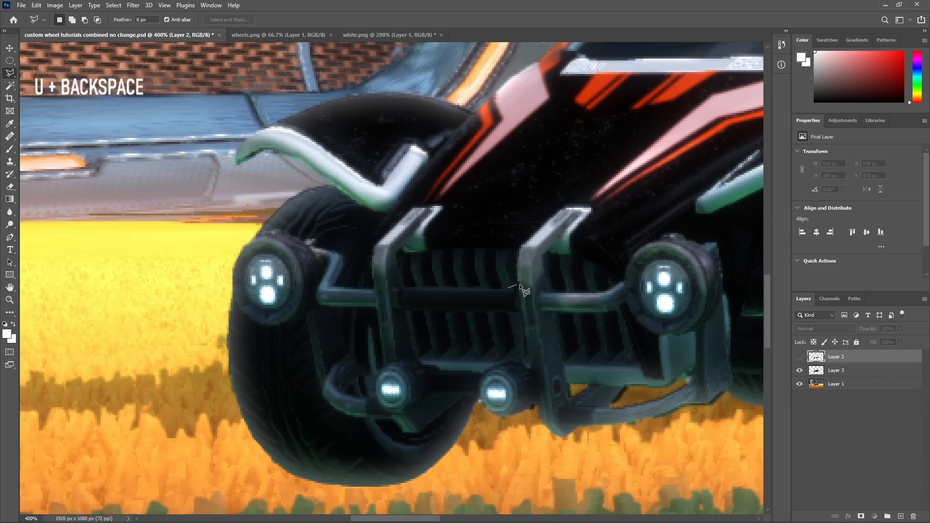
{"action": "key", "text": "ctrl+z"}
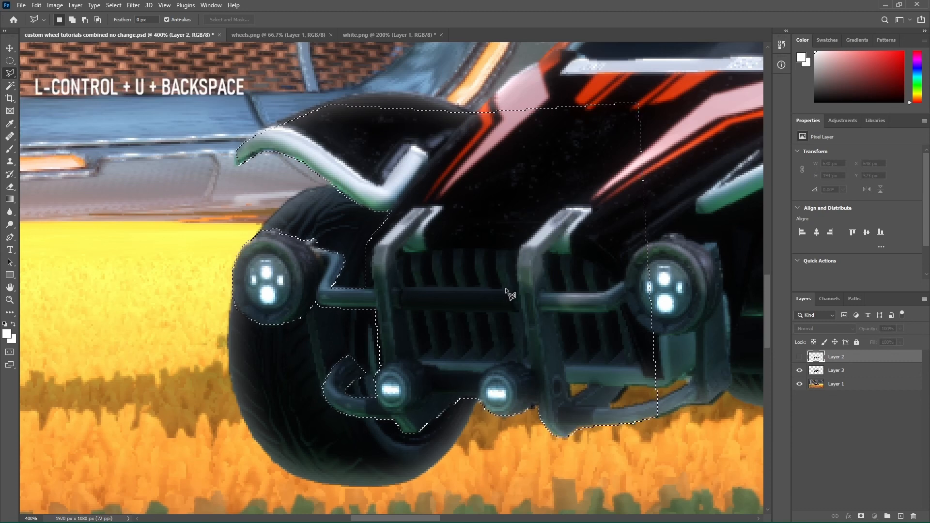
Try clearing the selection and moving the car copy on Layer 3, and undo the move
{"action": "scroll", "coordinate": [504, 291], "scroll_direction": "up", "scroll_amount": 1}
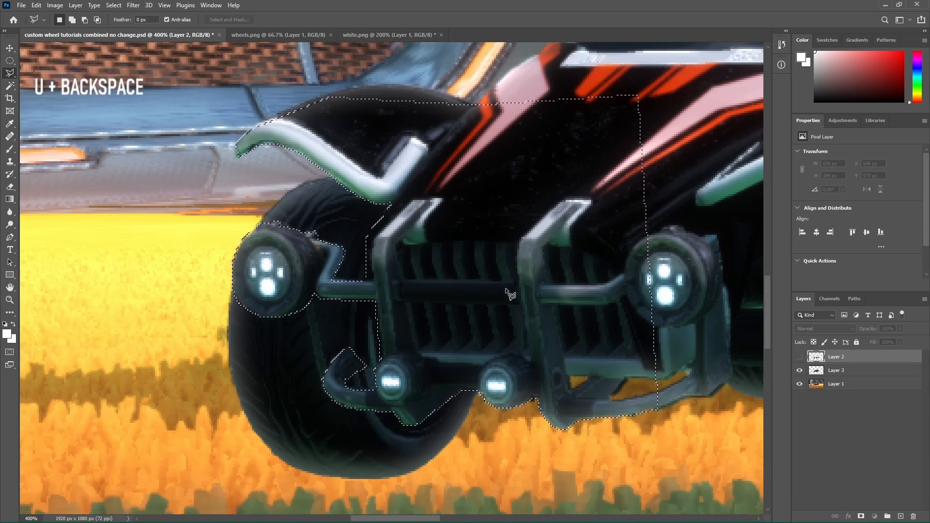
{"action": "left_click", "coordinate": [10, 49]}
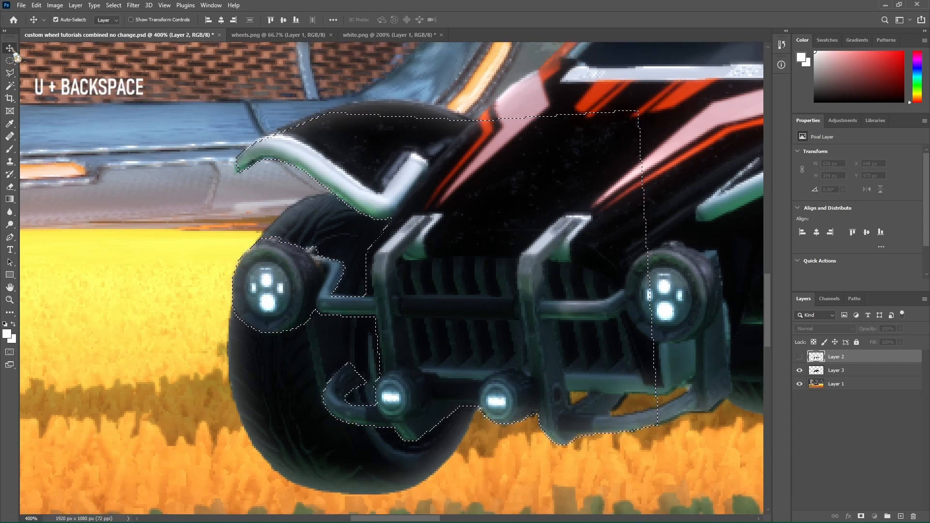
{"action": "left_click", "coordinate": [457, 209]}
{"action": "key", "text": "ctrl+d"}
{"action": "left_click_drag", "start_coordinate": [474, 210], "coordinate": [327, 251]}
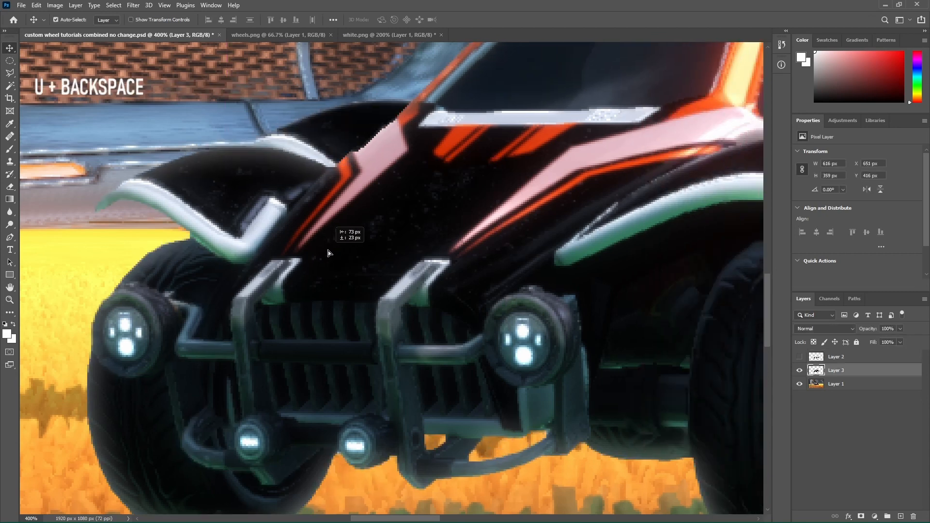
{"action": "key", "text": "ctrl+z"}
{"action": "left_click_drag", "start_coordinate": [399, 220], "coordinate": [553, 237]}
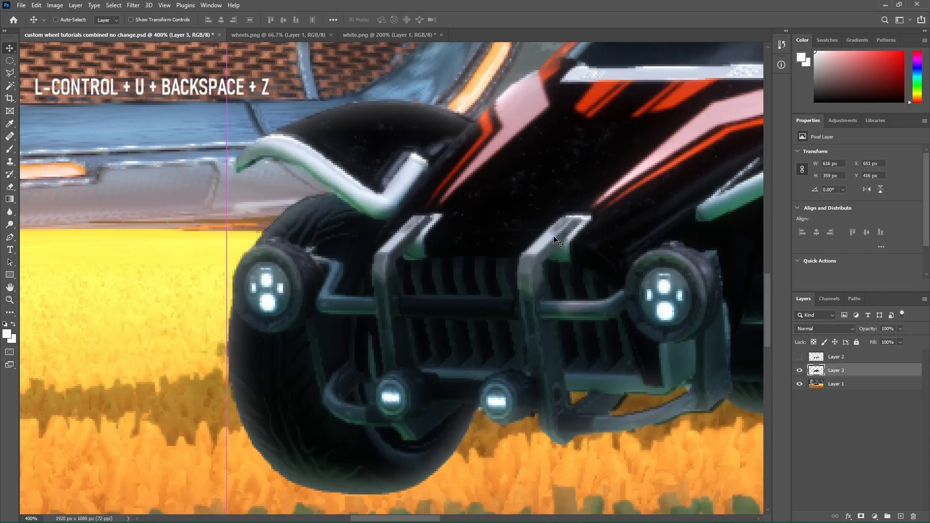
Make Layer 3 the active layer and step back through the history to recover the front-end selection
{"action": "left_click", "coordinate": [835, 358]}
{"action": "left_click", "coordinate": [799, 357]}
{"action": "left_click", "coordinate": [800, 357]}
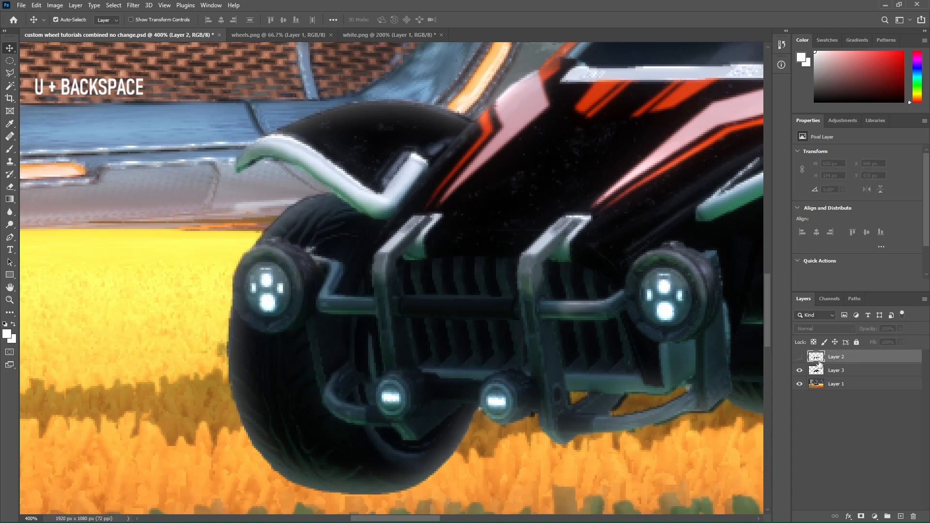
{"action": "left_click", "coordinate": [835, 370]}
{"action": "key", "text": "ctrl+z"}
{"action": "key", "text": "ctrl+z"}
{"action": "key", "text": "ctrl+z"}
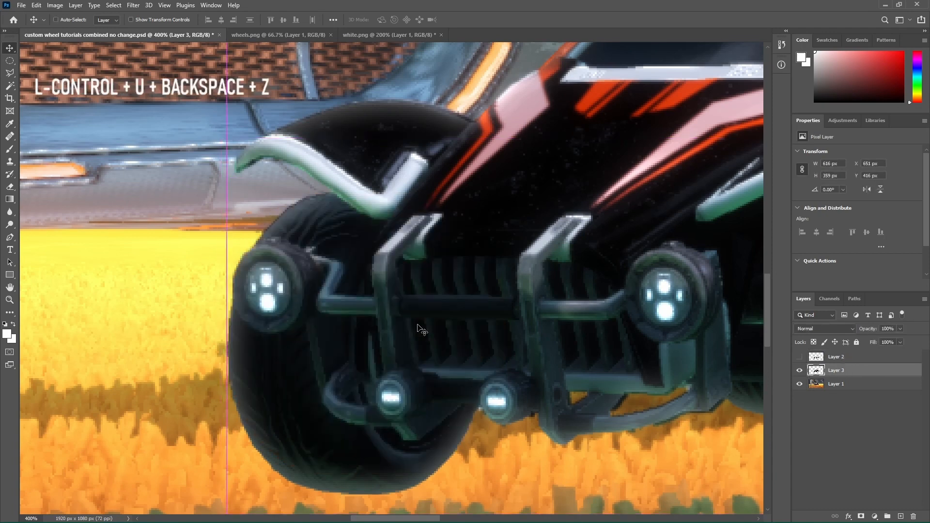
Try inverting the selection and deleting everything outside the car's front end on Layer 3
{"action": "key", "text": "ctrl+shift+z"}
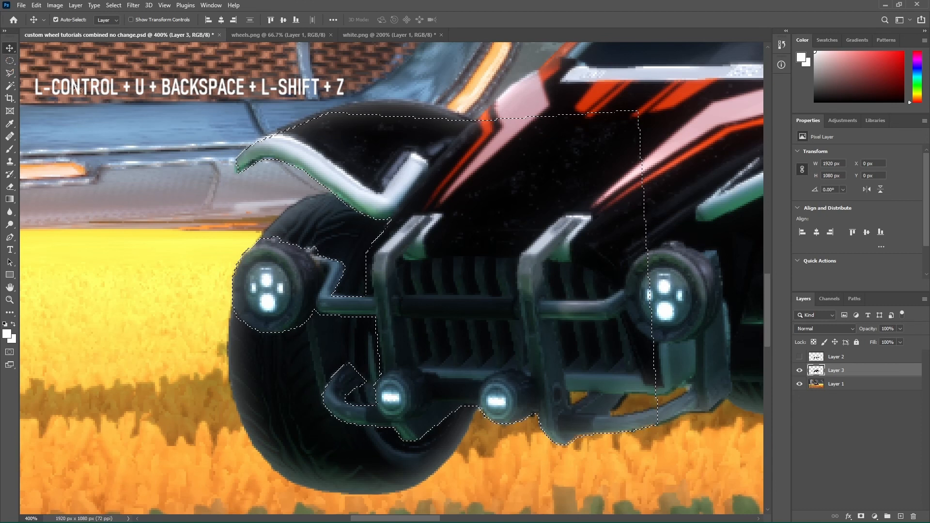
{"action": "key", "text": "ctrl+shift+z"}
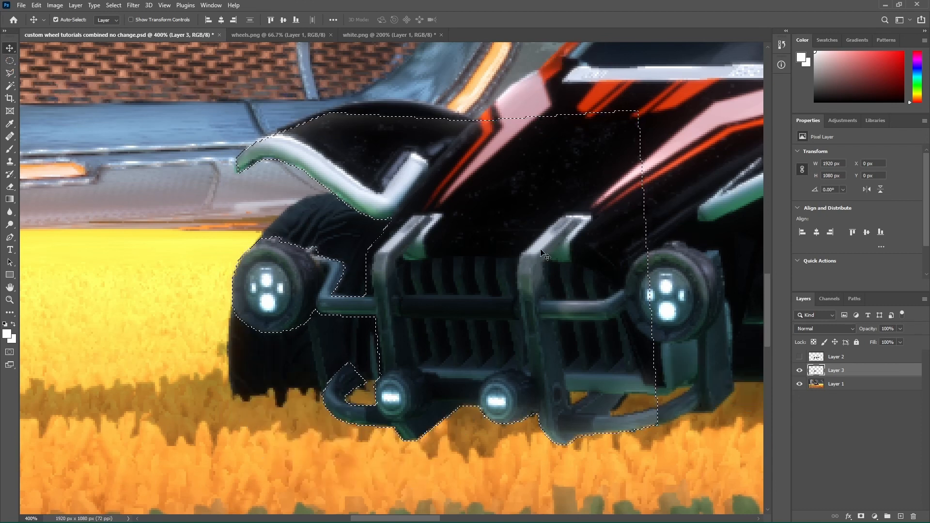
{"action": "key", "text": "BackSpace"}
{"action": "key", "text": "ctrl+z"}
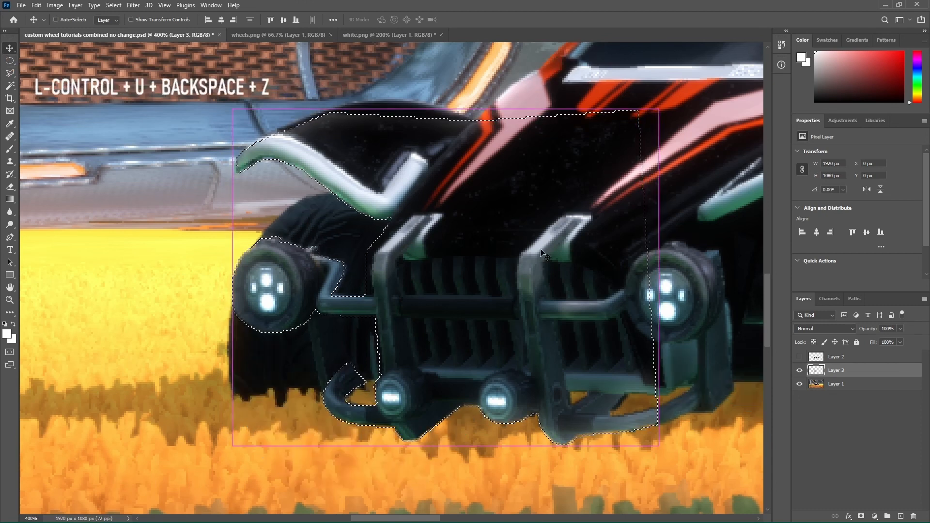
{"action": "key", "text": "ctrl+z"}
{"action": "key", "text": "BackSpace"}
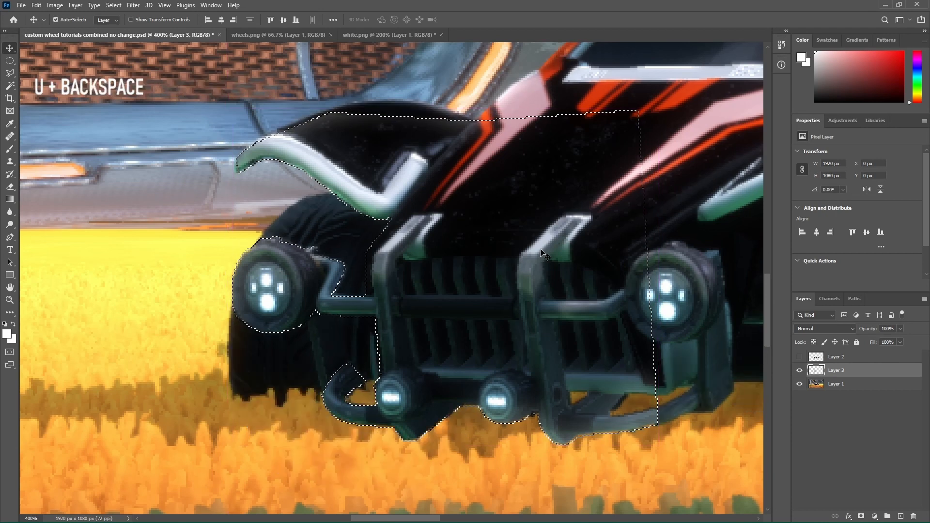
{"action": "key", "text": "ctrl+z"}
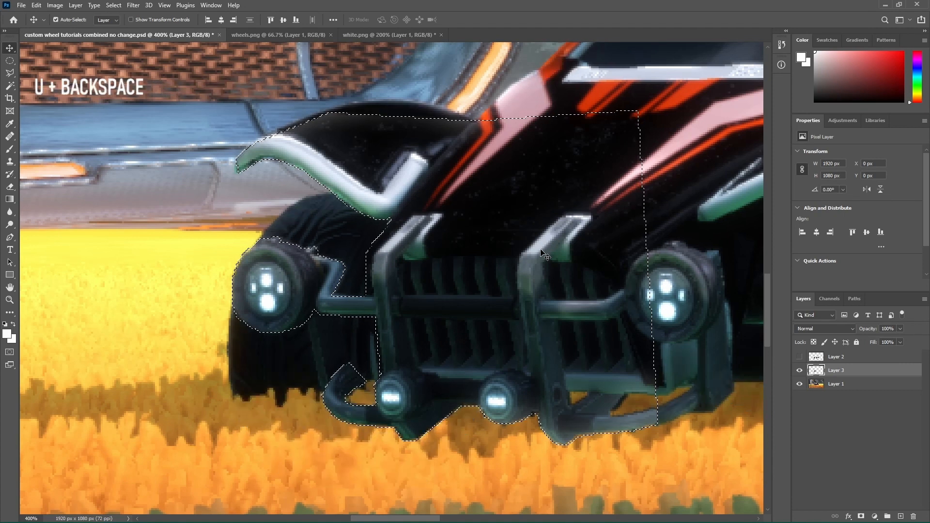
Try deselecting and nudging the cut-out front end on Layer 3, and undo back to the active selection
{"action": "key", "text": "ctrl+d"}
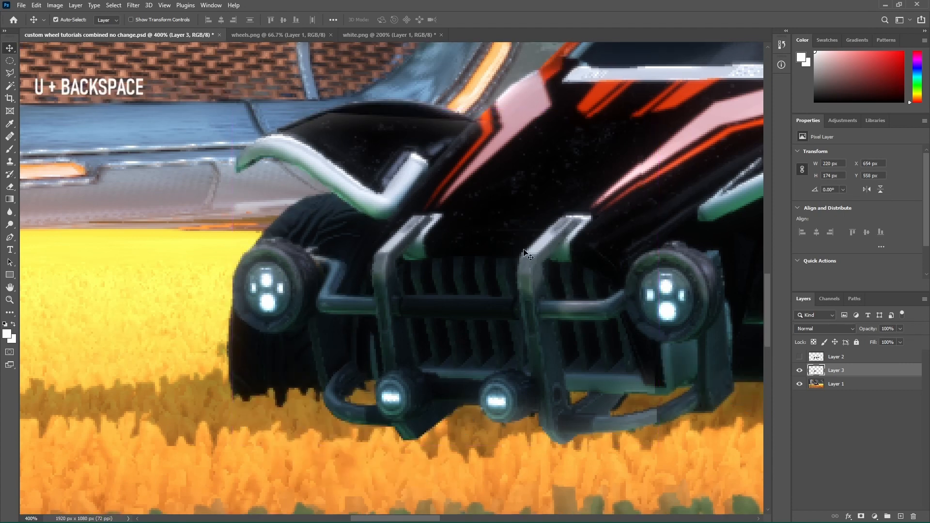
{"action": "key", "text": "ctrl"}
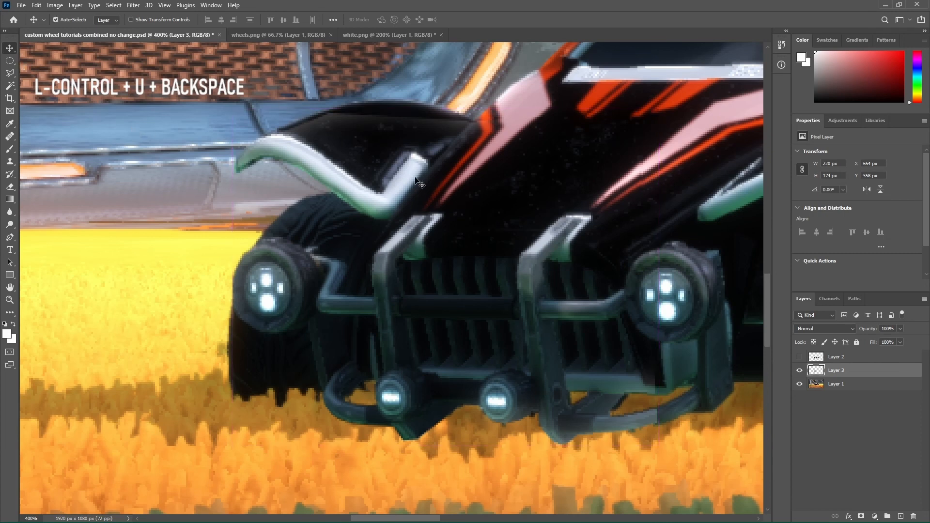
{"action": "key", "text": "Up"}
{"action": "key", "text": "Left"}
{"action": "key", "text": "Down"}
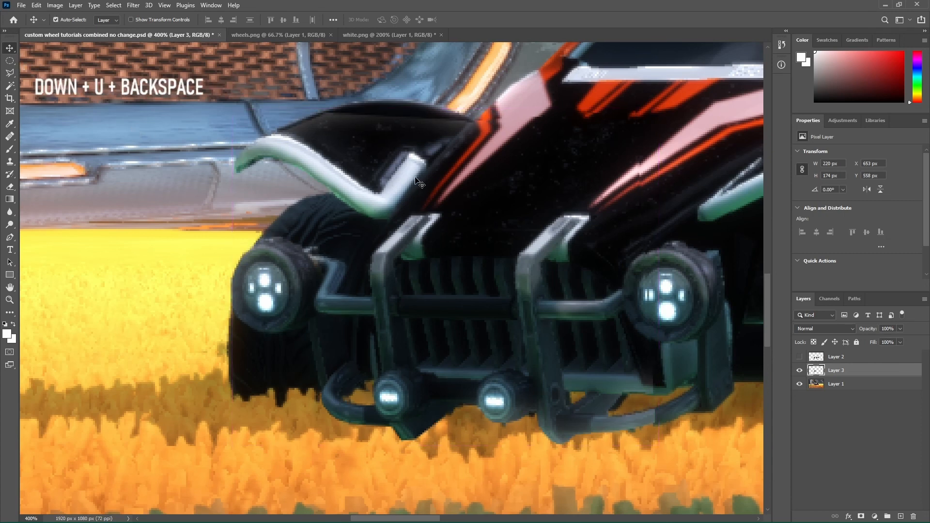
{"action": "key", "text": "Up"}
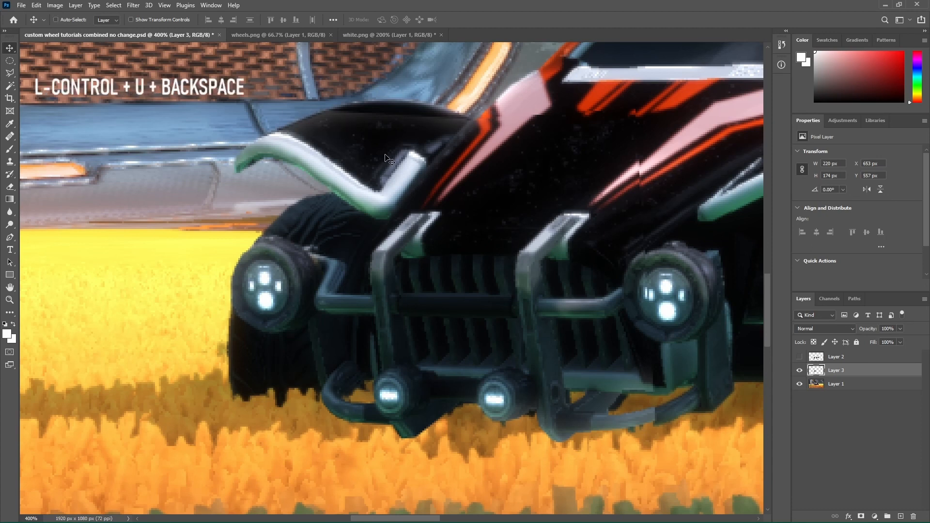
{"action": "key", "text": "ctrl+z"}
{"action": "key", "text": "ctrl+z"}
{"action": "key", "text": "ctrl+z"}
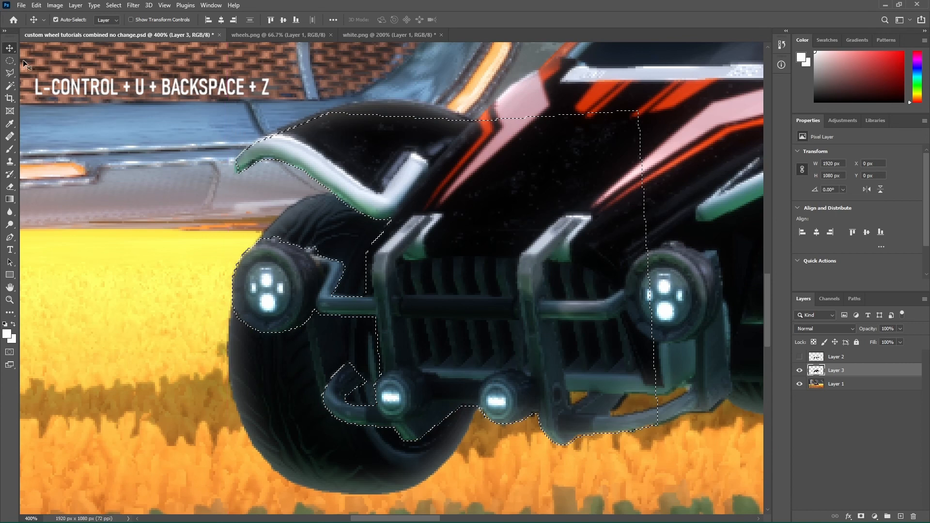
Try to add the missed strip along the far-side fender's upper edge to the selection with the Polygonal Lasso
{"action": "left_click", "coordinate": [9, 72]}
{"action": "left_click", "coordinate": [247, 145]}
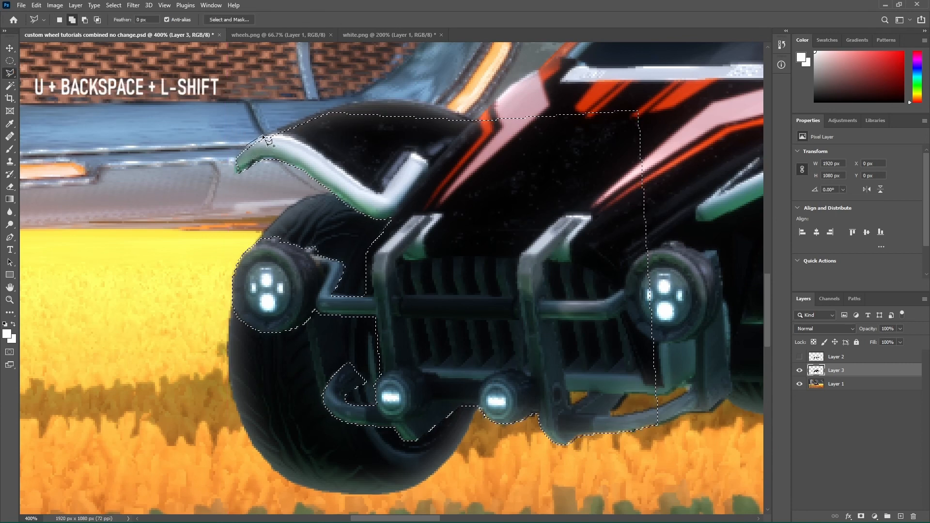
{"action": "left_click", "coordinate": [291, 121]}
{"action": "left_click", "coordinate": [345, 103]}
{"action": "left_click", "coordinate": [443, 105]}
{"action": "left_click", "coordinate": [475, 143]}
{"action": "double_click", "coordinate": [350, 158]}
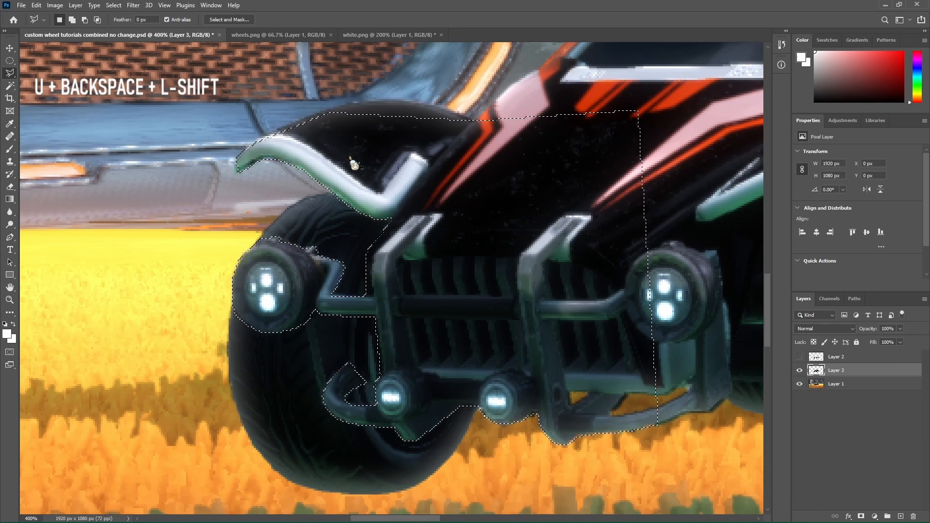
{"action": "key", "text": "ctrl+z"}
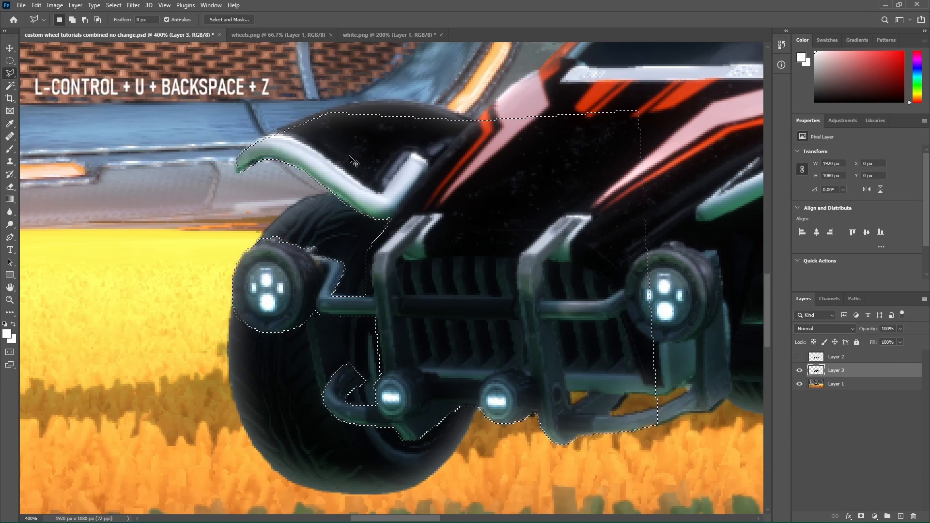
Invert the selection back to the front end and add the far-side fender's upper edge with the Polygonal Lasso
{"action": "key", "text": "ctrl+shift+i"}
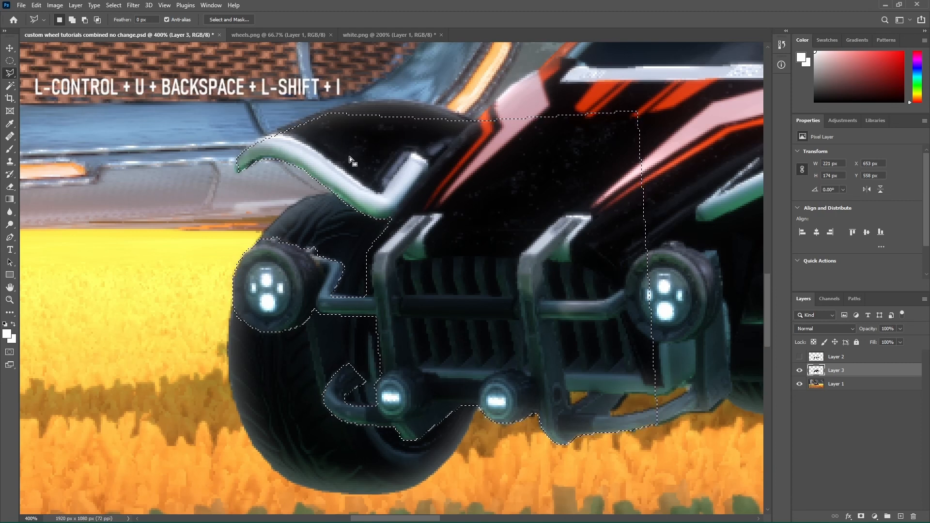
{"action": "left_click", "coordinate": [249, 144], "text": "shift"}
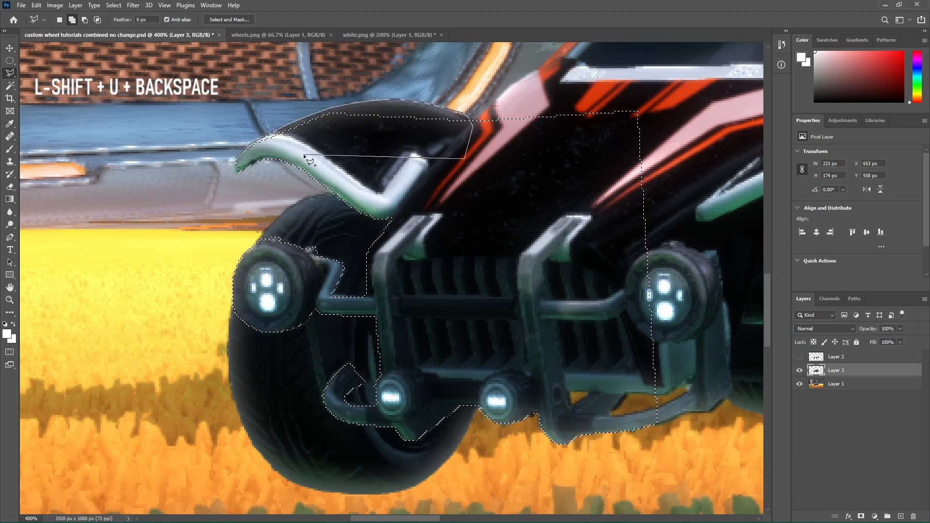
{"action": "left_click", "coordinate": [254, 165]}
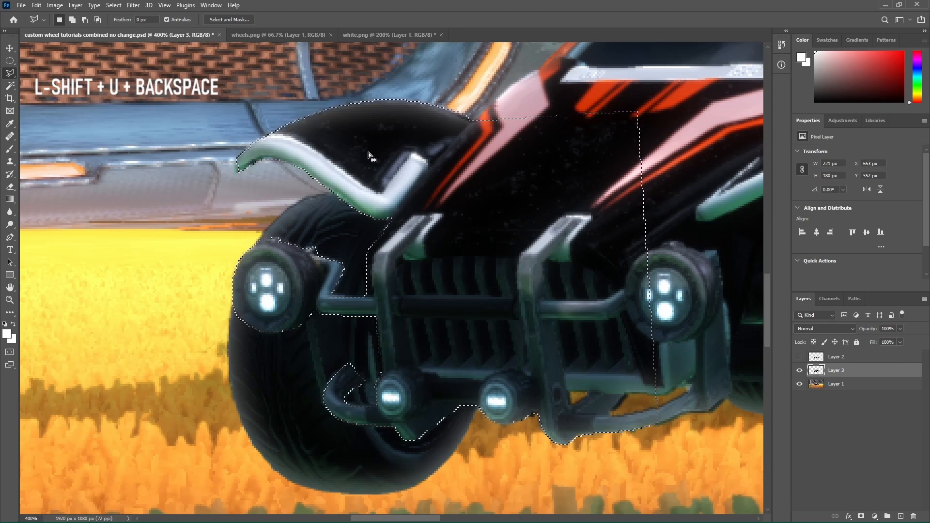
Delete everything outside the selected front end from Layer 3, deselect, and save the document
{"action": "key", "text": "ctrl+shift+i"}
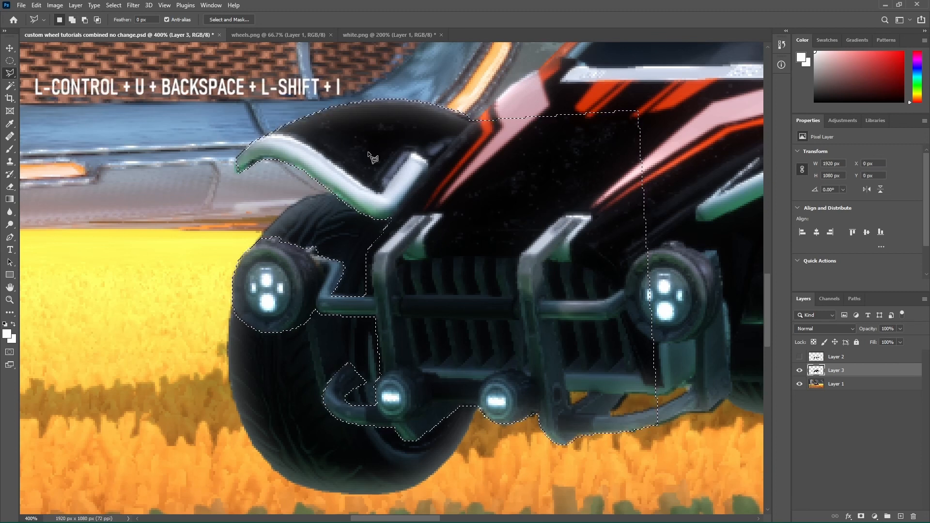
{"action": "key", "text": "BackSpace"}
{"action": "key", "text": "ctrl+d"}
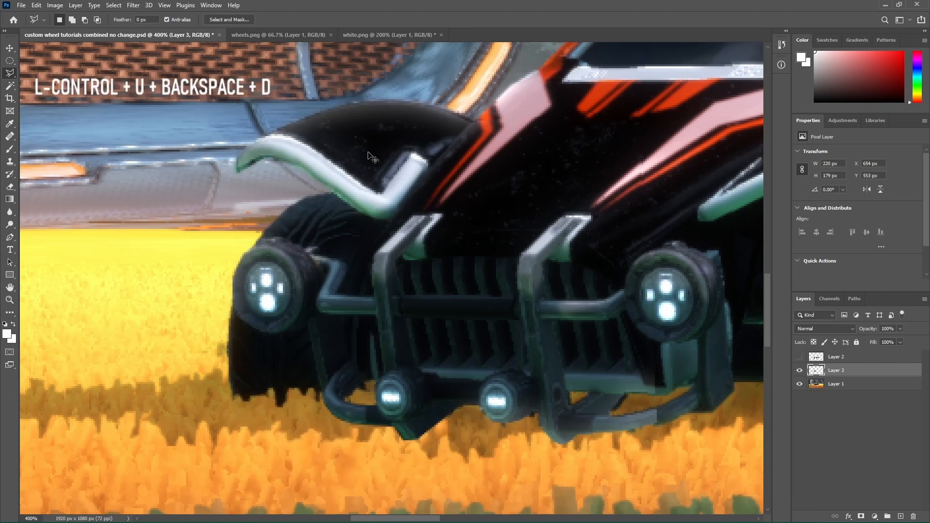
{"action": "key", "text": "ctrl+0"}
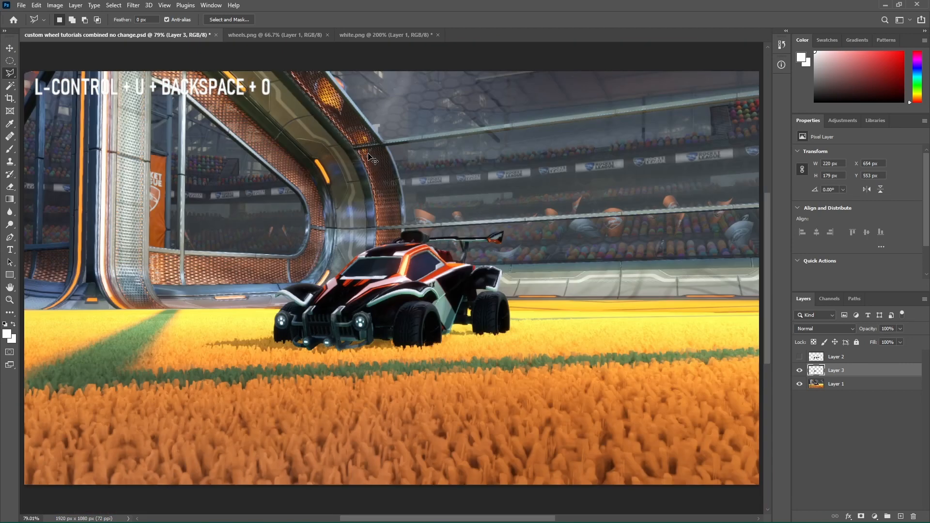
{"action": "key", "text": "ctrl+s"}
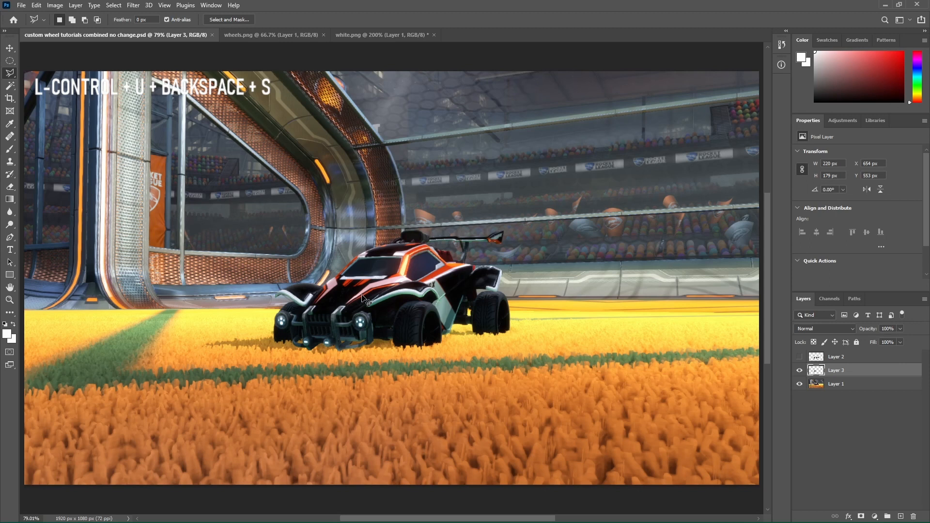
Show the wheels on Layer 2, move Layer 3 above them in the layer stack, and save the document
{"action": "key", "text": "ctrl+1"}
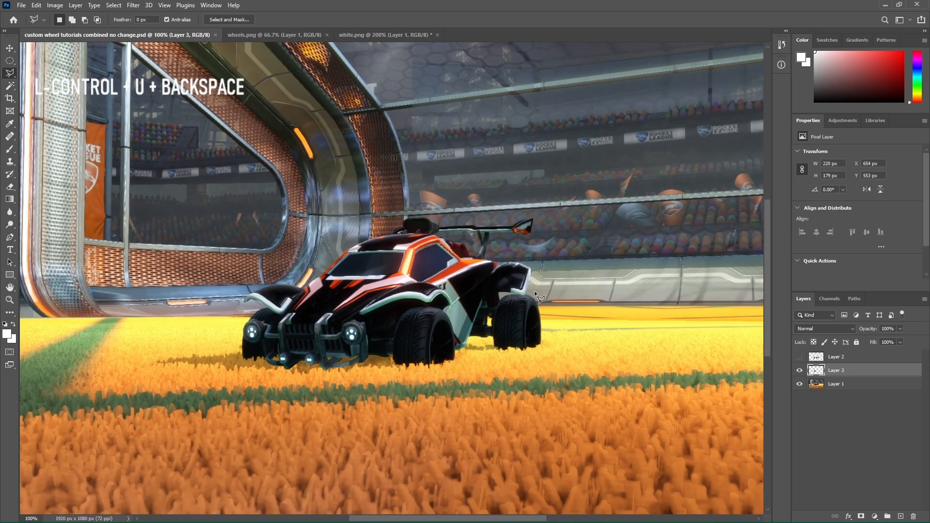
{"action": "left_click", "coordinate": [800, 357]}
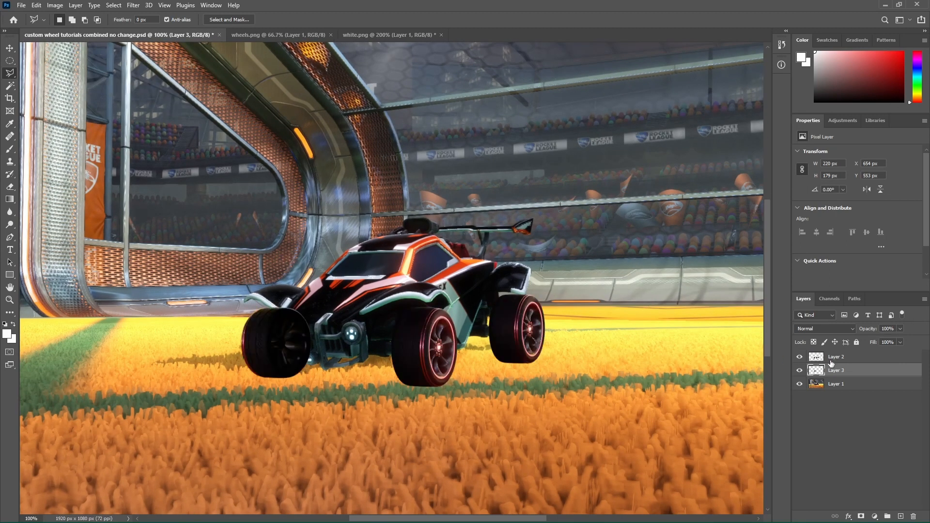
{"action": "left_click_drag", "start_coordinate": [831, 364], "coordinate": [821, 357]}
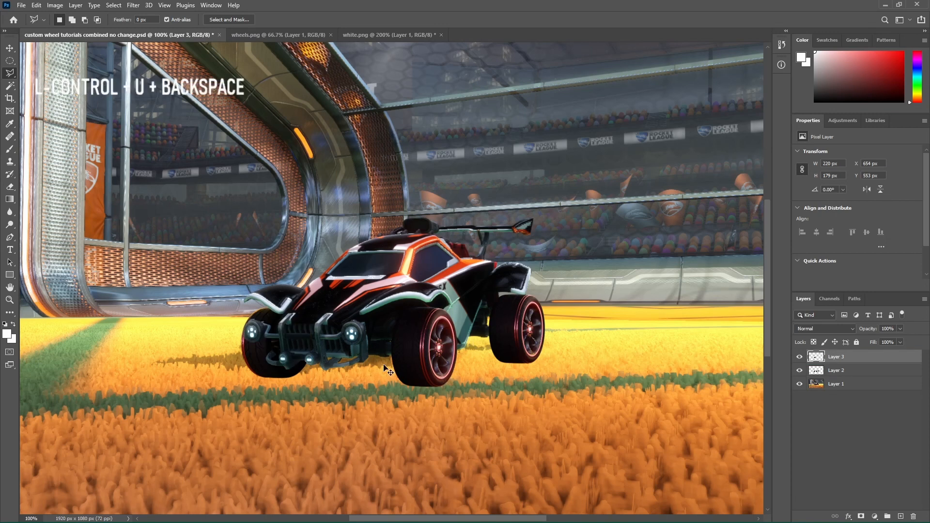
{"action": "key", "text": "ctrl+s"}
Paste the full car screenshot as a new layer and move Layer 1 to the top of the layer stack
{"action": "scroll", "coordinate": [384, 365], "scroll_direction": "up", "scroll_amount": 2}
{"action": "scroll", "coordinate": [384, 364], "scroll_direction": "down", "scroll_amount": 5}
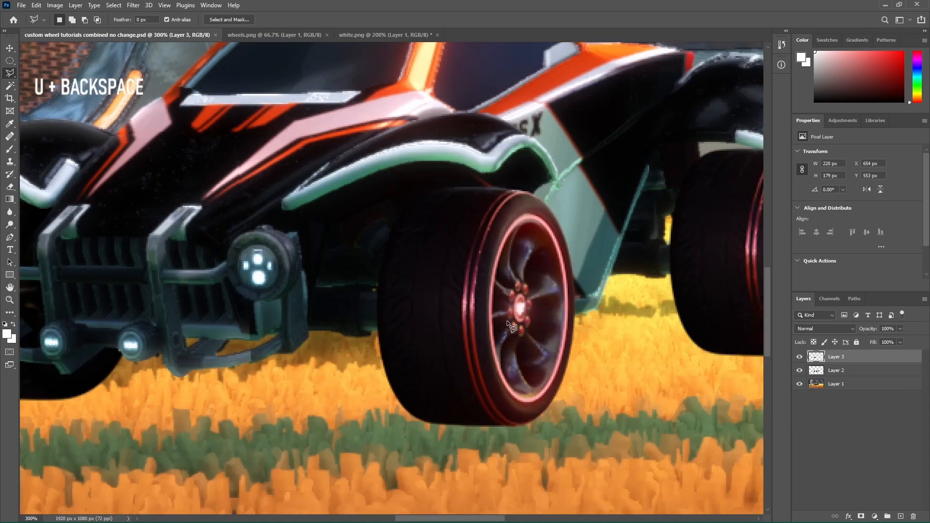
{"action": "left_click", "coordinate": [833, 388]}
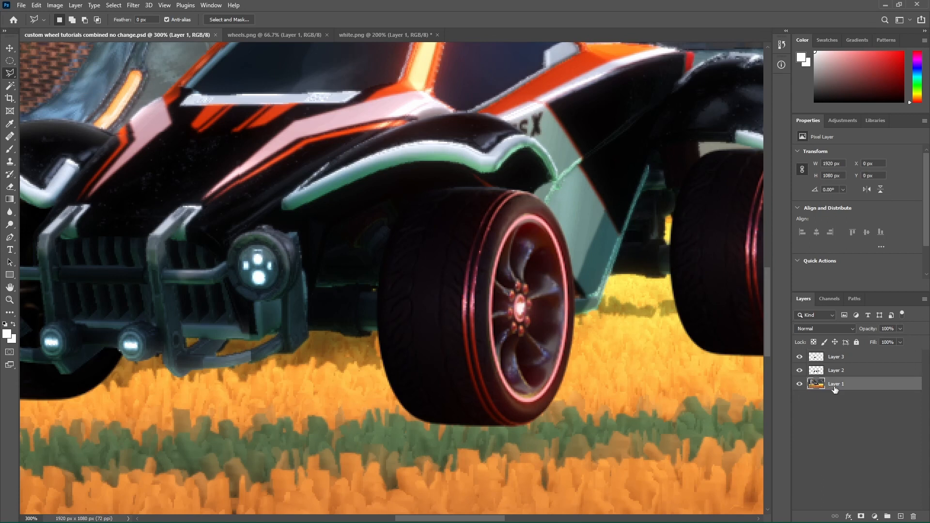
{"action": "key", "text": "ctrl+v"}
{"action": "left_click_drag", "start_coordinate": [840, 396], "coordinate": [830, 358]}
{"action": "left_click", "coordinate": [800, 357]}
{"action": "left_click", "coordinate": [800, 357]}
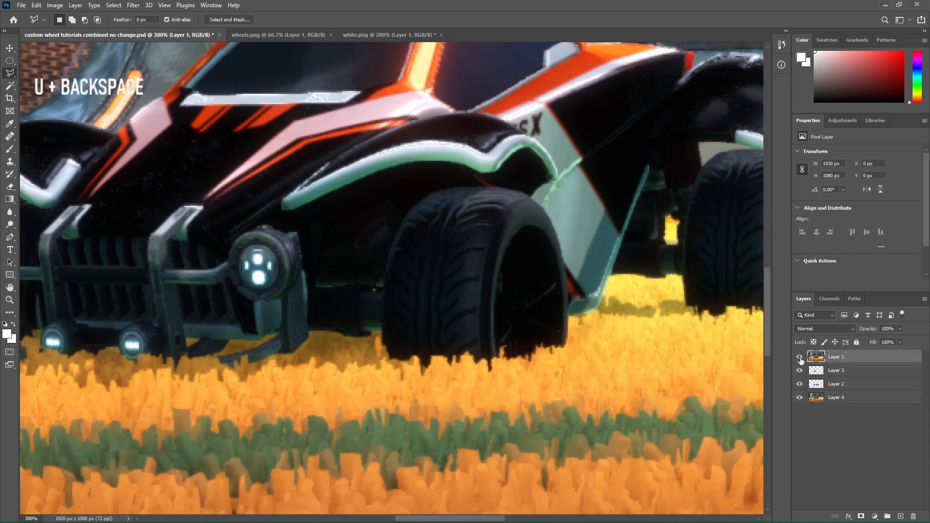
Switch from the Polygonal Lasso to the Magnetic Lasso tool for tracing the grass edge at the near front wheel
{"action": "scroll", "coordinate": [72, 167], "scroll_direction": "up", "scroll_amount": 1}
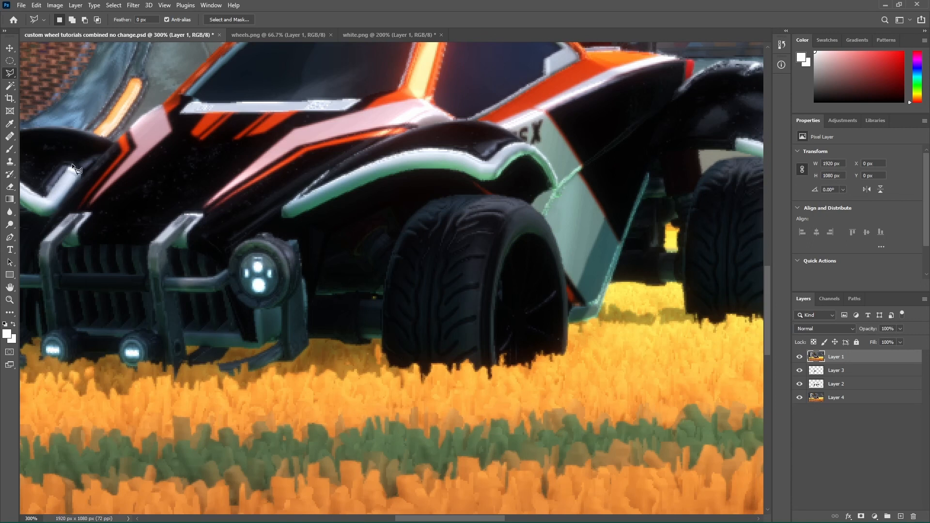
{"action": "right_click", "coordinate": [9, 73]}
{"action": "left_click", "coordinate": [29, 93]}
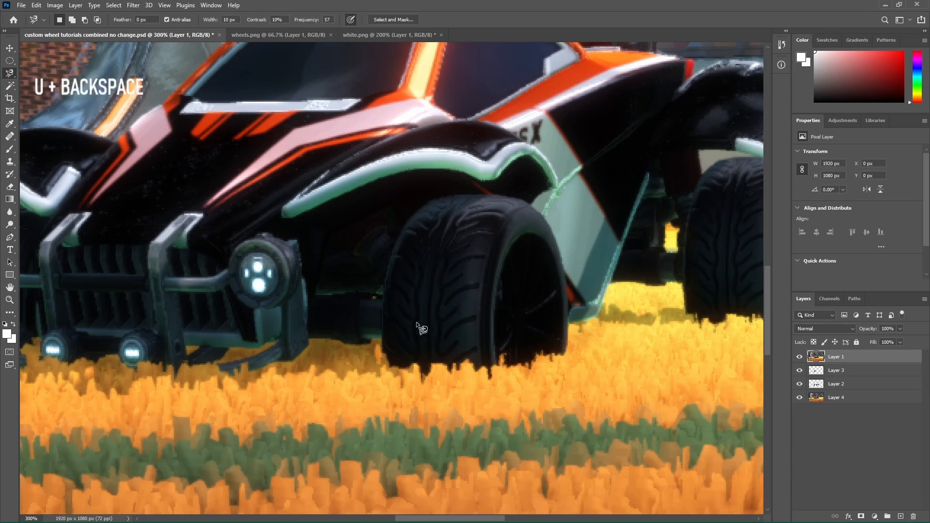
{"action": "left_click", "coordinate": [384, 353]}
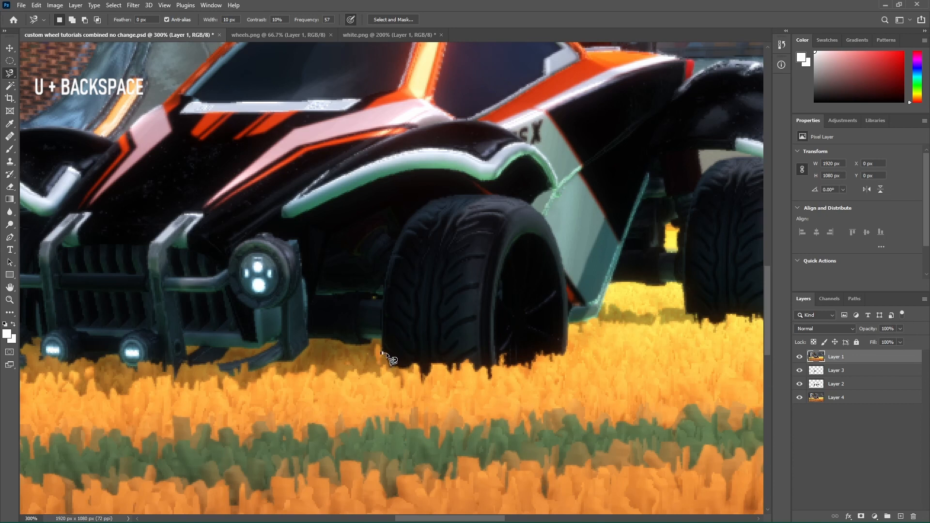
{"action": "left_click", "coordinate": [409, 367]}
{"action": "key", "text": "Escape"}
Compare Layer 1 with the layers below, and outline the grass under the near front wheel on it with the Magnetic Lasso
{"action": "left_click", "coordinate": [800, 371]}
{"action": "left_click", "coordinate": [800, 357]}
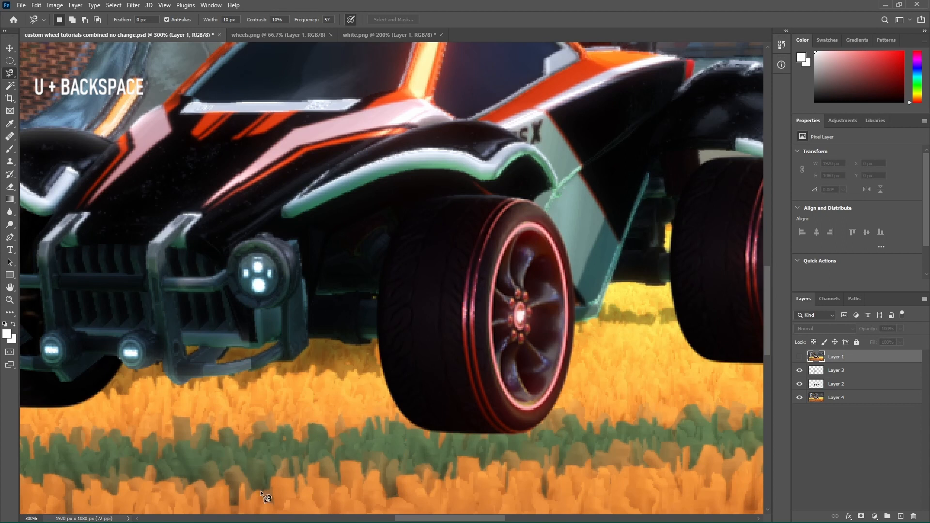
{"action": "left_click", "coordinate": [800, 358]}
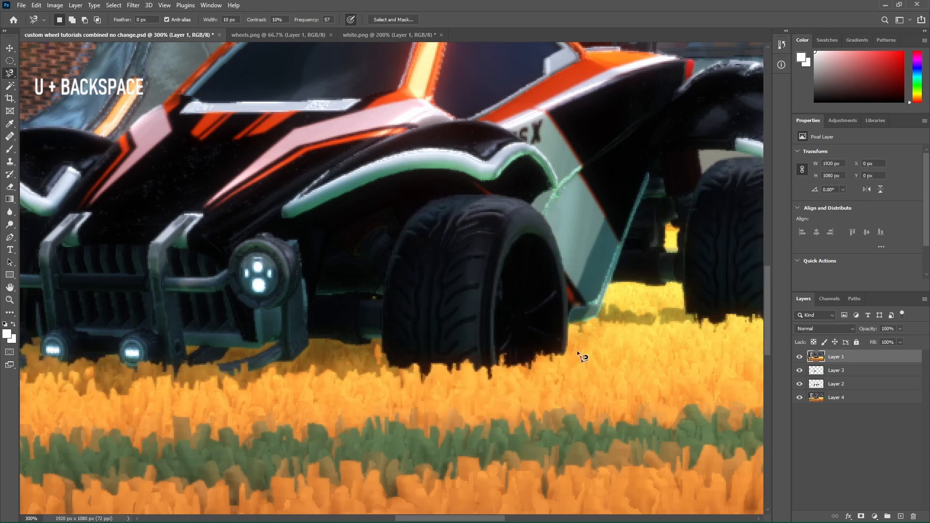
{"action": "left_click", "coordinate": [372, 353]}
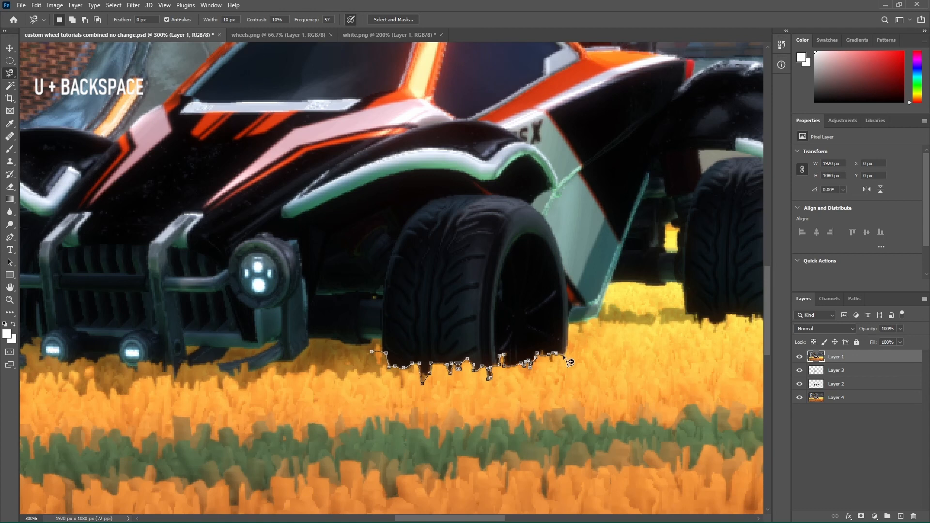
{"action": "double_click", "coordinate": [358, 353]}
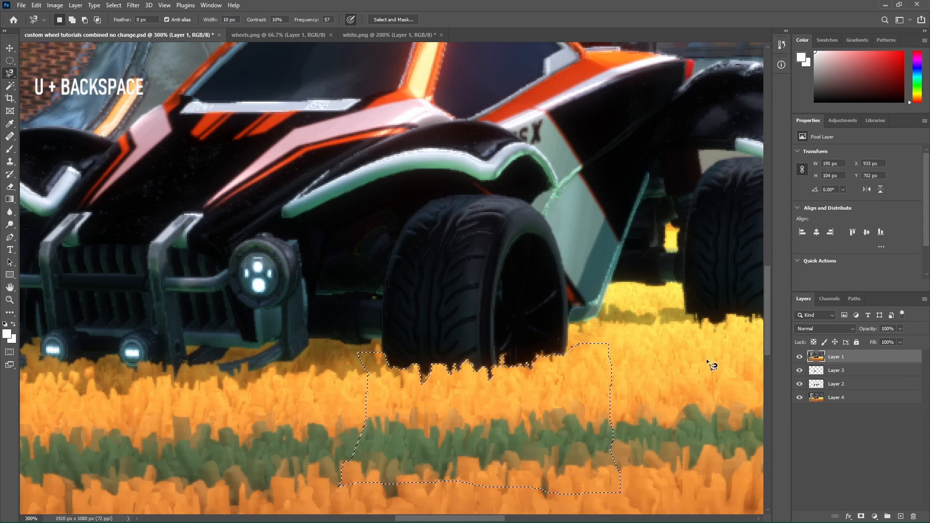
Delete everything outside the selected grass from Layer 1, deselect, and save the document
{"action": "key", "text": "ctrl+shift+i"}
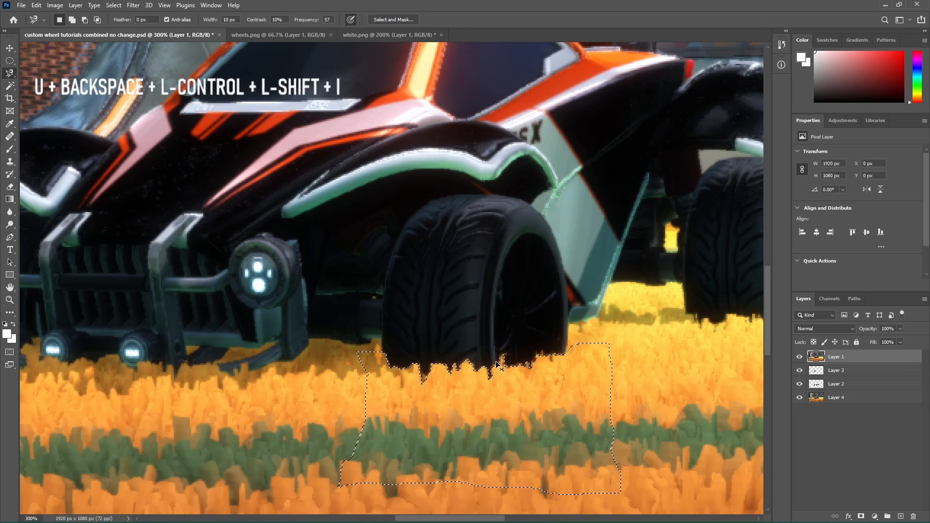
{"action": "key", "text": "BackSpace"}
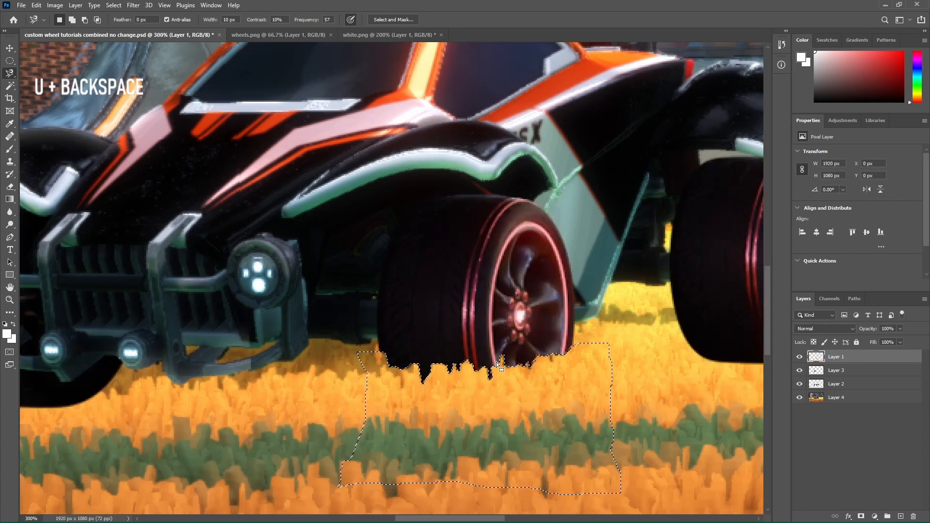
{"action": "key", "text": "ctrl+d"}
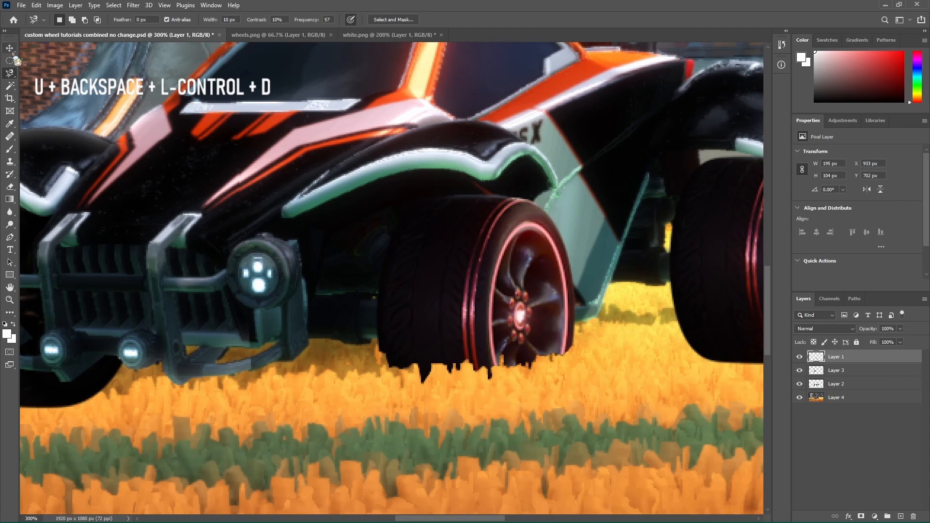
{"action": "key", "text": "v"}
{"action": "key", "text": "ctrl+0"}
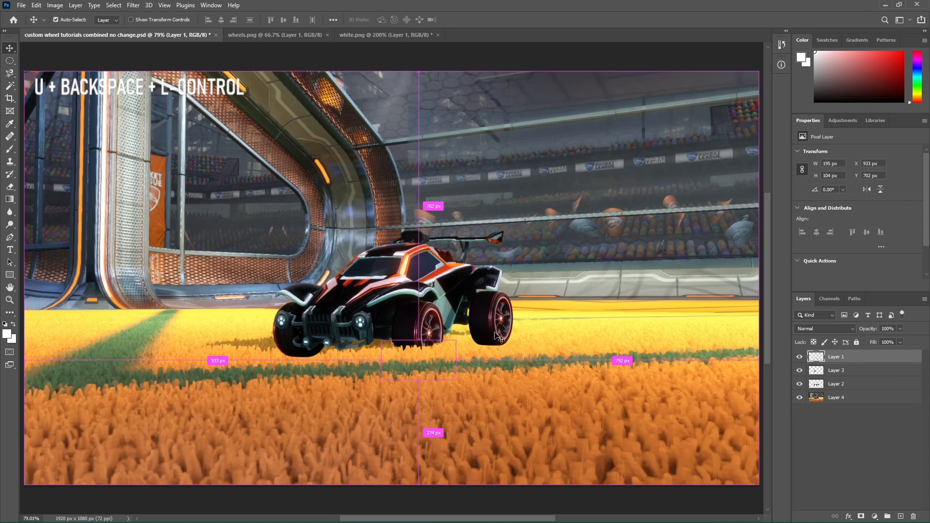
{"action": "key", "text": "ctrl+d"}
{"action": "key", "text": "ctrl+s"}
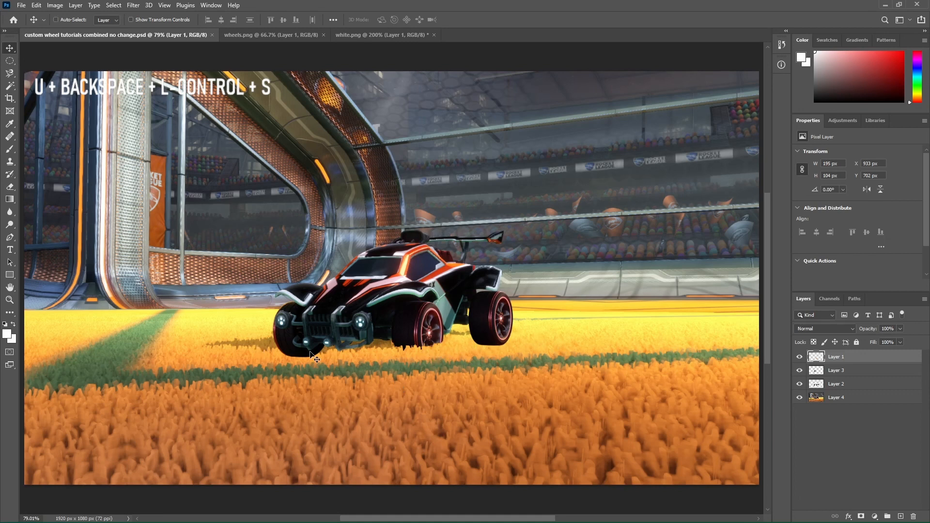
Paste the full car screenshot as a new layer above Layer 4 and move it to the top of the layer stack
{"action": "key", "text": "ctrl+plus"}
{"action": "key", "text": "ctrl+plus"}
{"action": "key", "text": "ctrl+plus"}
{"action": "key", "text": "ctrl+plus"}
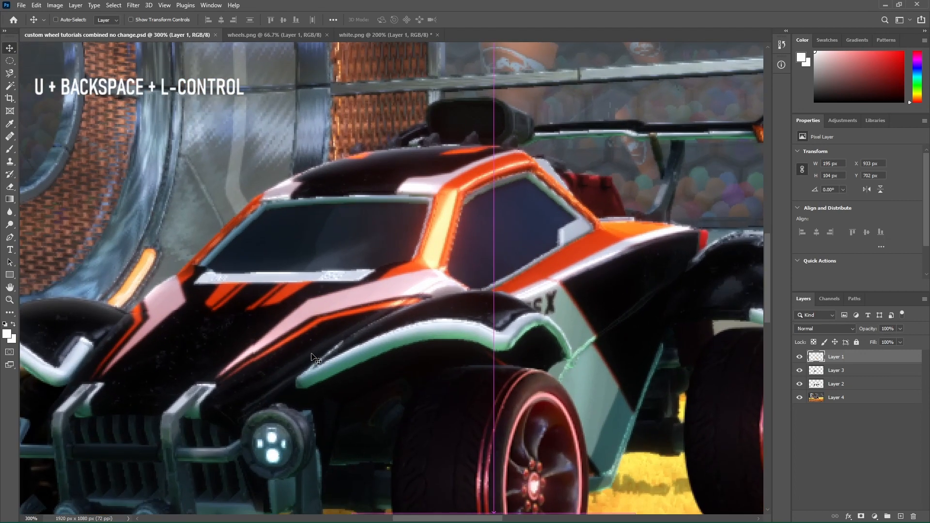
{"action": "scroll", "coordinate": [579, 273], "scroll_direction": "down", "scroll_amount": 3}
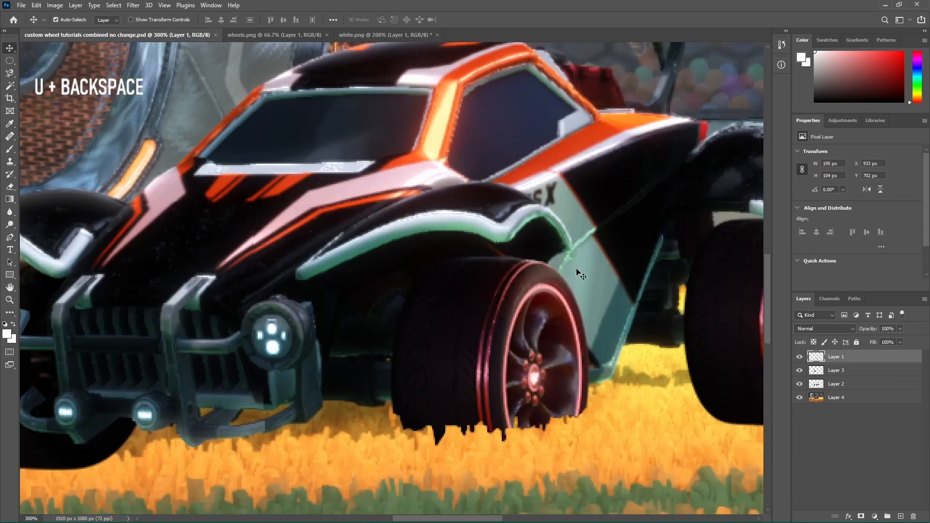
{"action": "scroll", "coordinate": [579, 274], "scroll_direction": "down", "scroll_amount": 2}
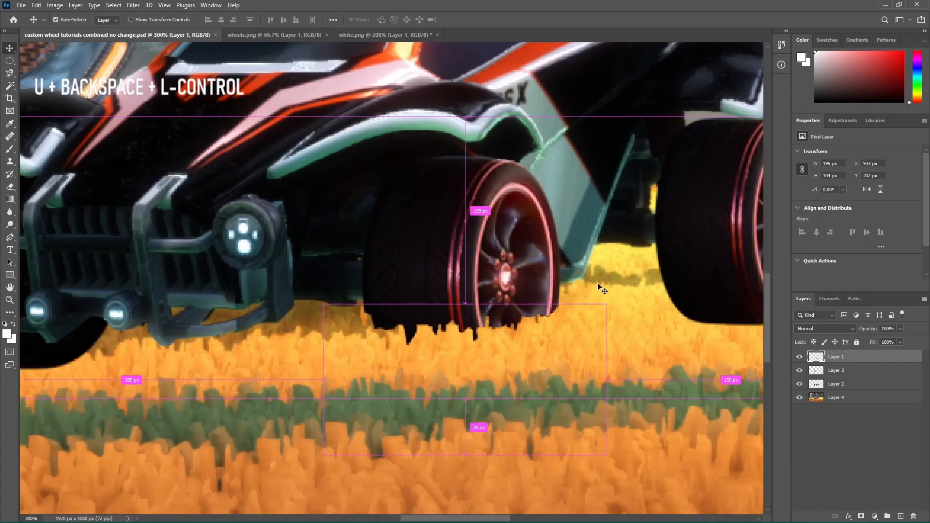
{"action": "scroll", "coordinate": [602, 286], "scroll_direction": "down", "scroll_amount": 1, "text": "ctrl"}
{"action": "scroll", "coordinate": [591, 278], "scroll_direction": "down", "scroll_amount": 4, "text": "ctrl"}
{"action": "scroll", "coordinate": [591, 278], "scroll_direction": "up", "scroll_amount": 3, "text": "ctrl"}
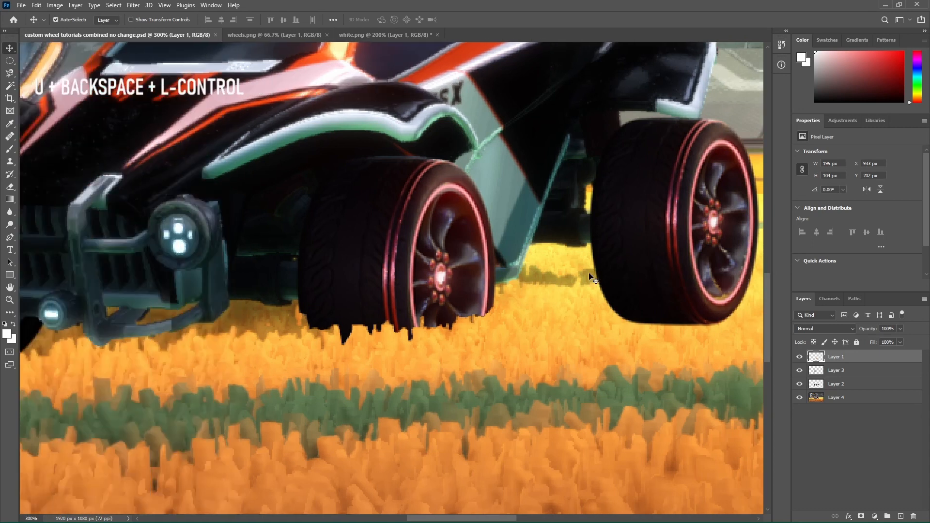
{"action": "scroll", "coordinate": [591, 277], "scroll_direction": "down", "scroll_amount": 5, "text": "ctrl"}
{"action": "scroll", "coordinate": [590, 276], "scroll_direction": "up", "scroll_amount": 1}
{"action": "scroll", "coordinate": [591, 277], "scroll_direction": "up", "scroll_amount": 1}
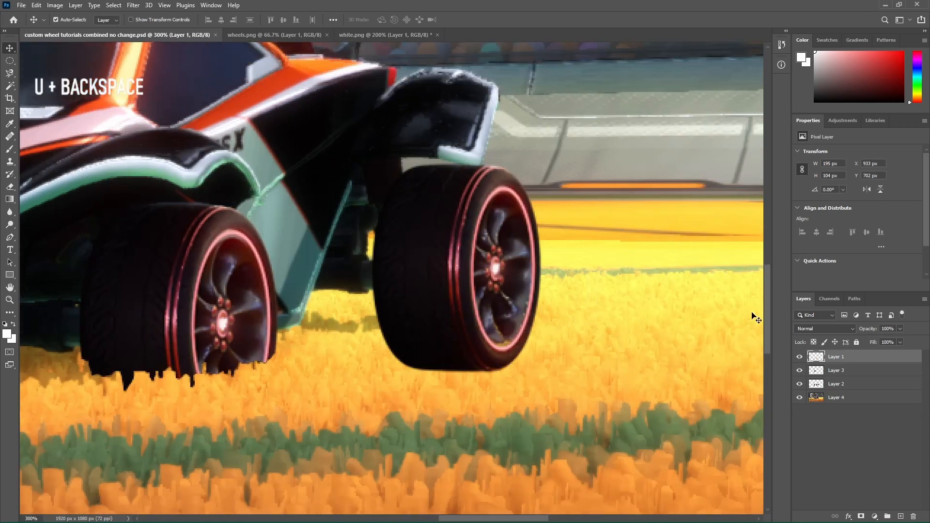
{"action": "left_click", "coordinate": [827, 396]}
{"action": "key", "text": "ctrl+v"}
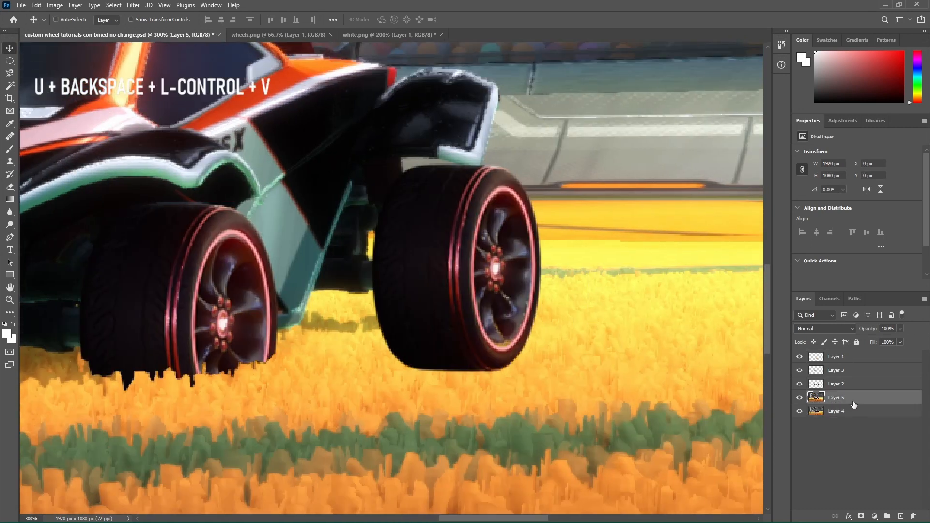
{"action": "left_click_drag", "start_coordinate": [848, 407], "coordinate": [849, 352]}
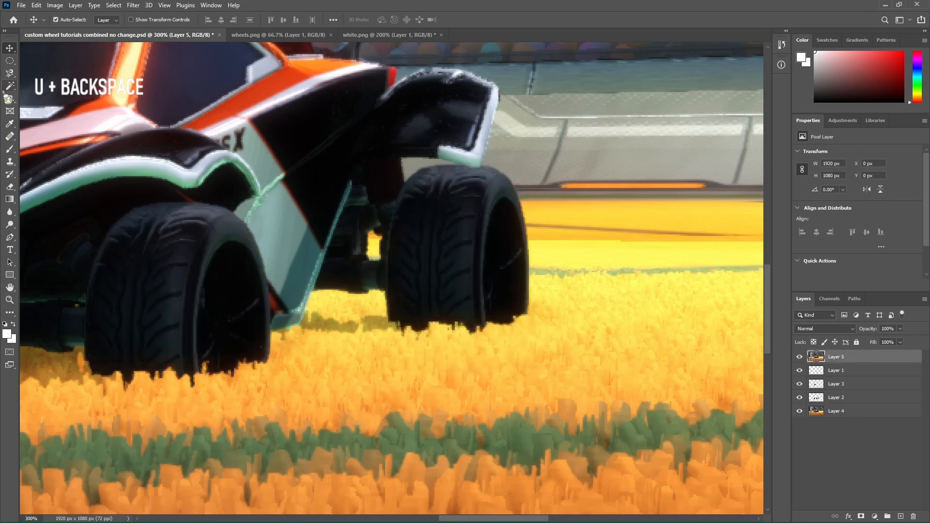
Outline the grass under the rear wheel on Layer 5 with the Magnetic Lasso
{"action": "left_click", "coordinate": [9, 74]}
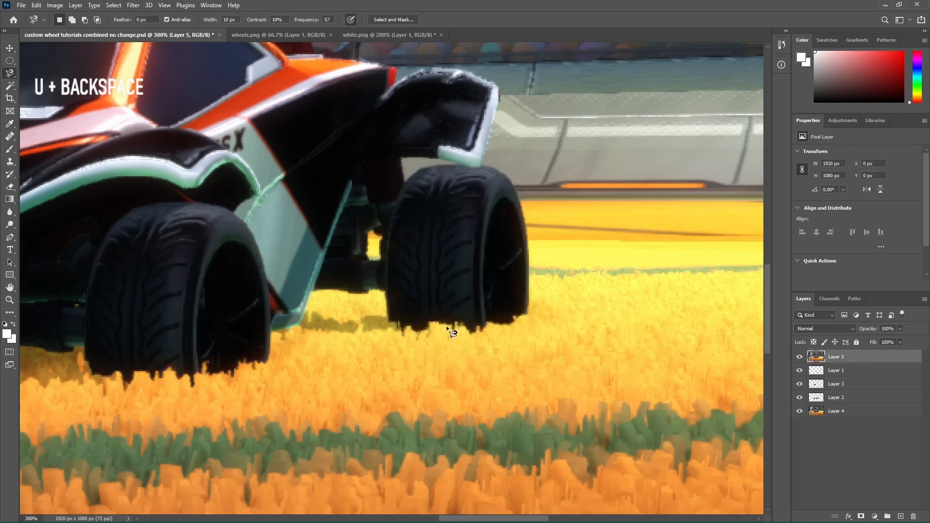
{"action": "left_click", "coordinate": [371, 315]}
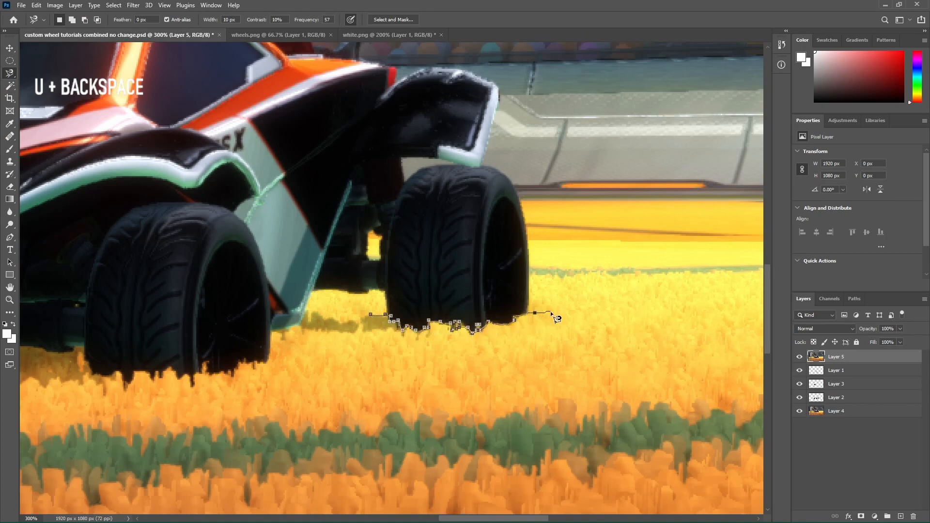
{"action": "left_click", "coordinate": [339, 459], "text": "ctrl"}
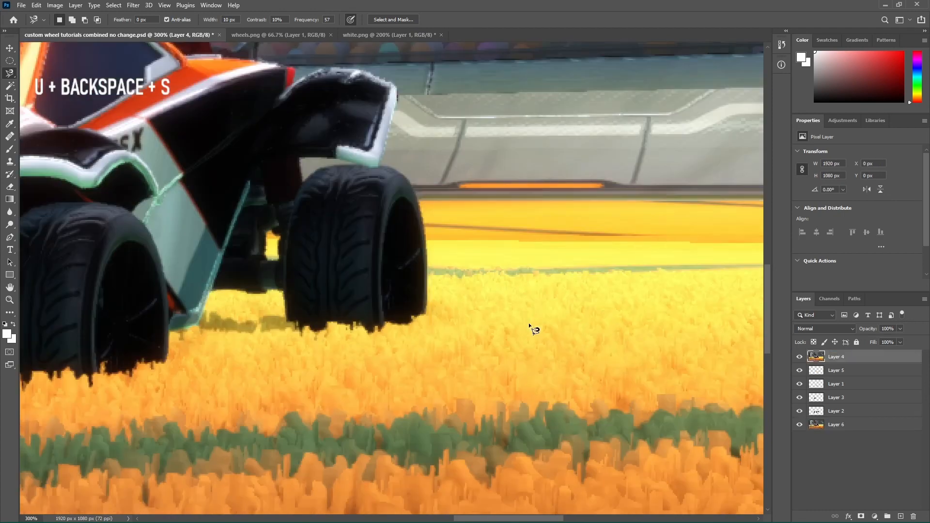
Outline the grass under the far-side front wheel with the Magnetic Lasso, clear the rest of Layer 4, deselect, and save the document
{"action": "scroll", "coordinate": [529, 325], "scroll_direction": "left", "scroll_amount": 10}
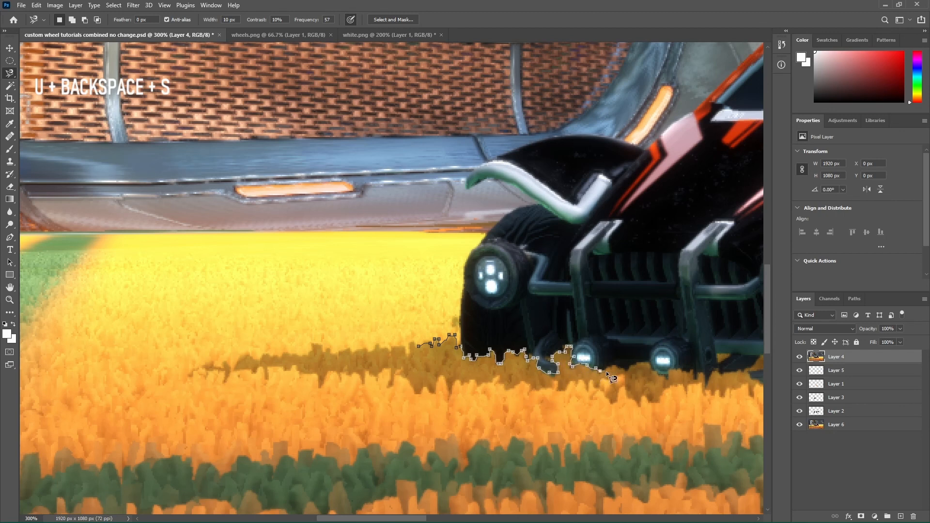
{"action": "left_click", "coordinate": [418, 347]}
{"action": "key", "text": "ctrl+shift+i"}
{"action": "key", "text": "Delete"}
{"action": "key", "text": "ctrl+d"}
{"action": "key", "text": "ctrl+0"}
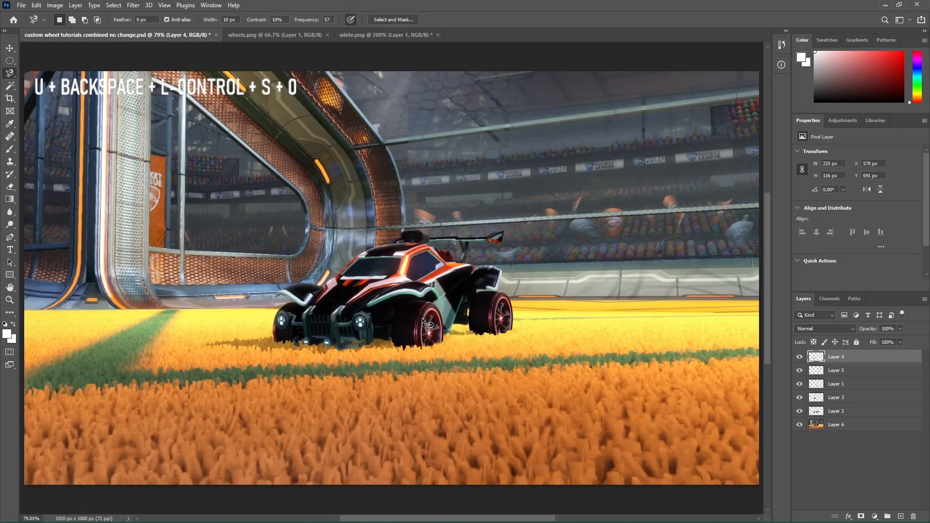
{"action": "key", "text": "ctrl+s"}
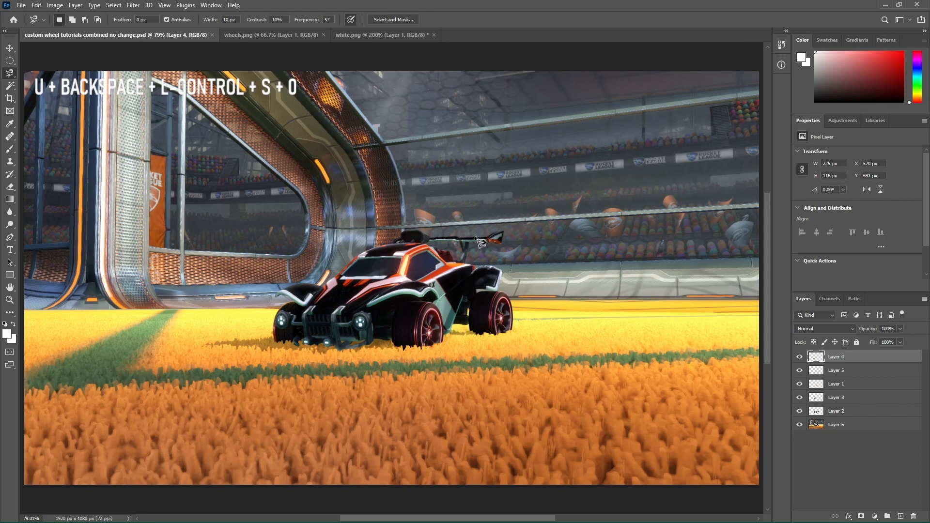
Inspect the grass edges at the wheels, and hide and show Layers 4, 5 and 1 to compare each grass cut-out's effect
{"action": "scroll", "coordinate": [383, 289], "scroll_direction": "up", "scroll_amount": 5}
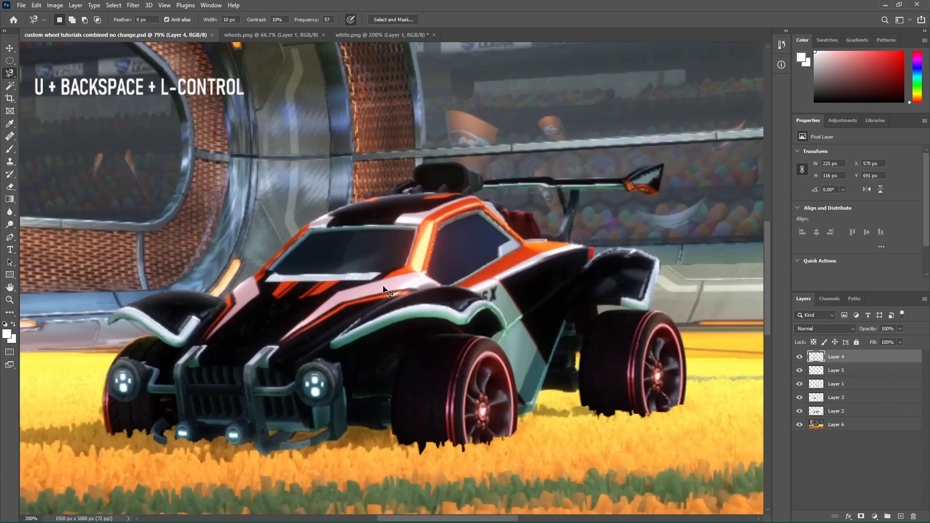
{"action": "scroll", "coordinate": [415, 283], "scroll_direction": "down", "scroll_amount": 2}
{"action": "scroll", "coordinate": [414, 281], "scroll_direction": "down", "scroll_amount": 3}
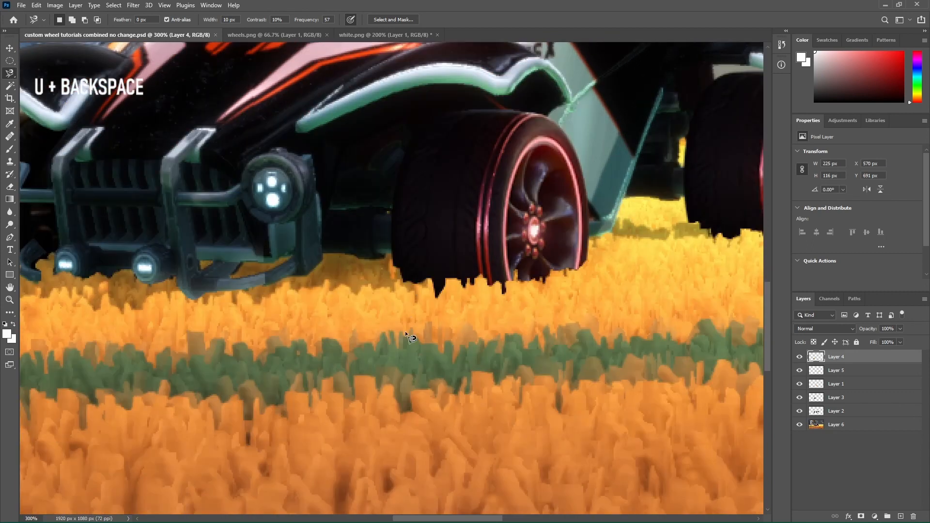
{"action": "key", "text": "ctrl"}
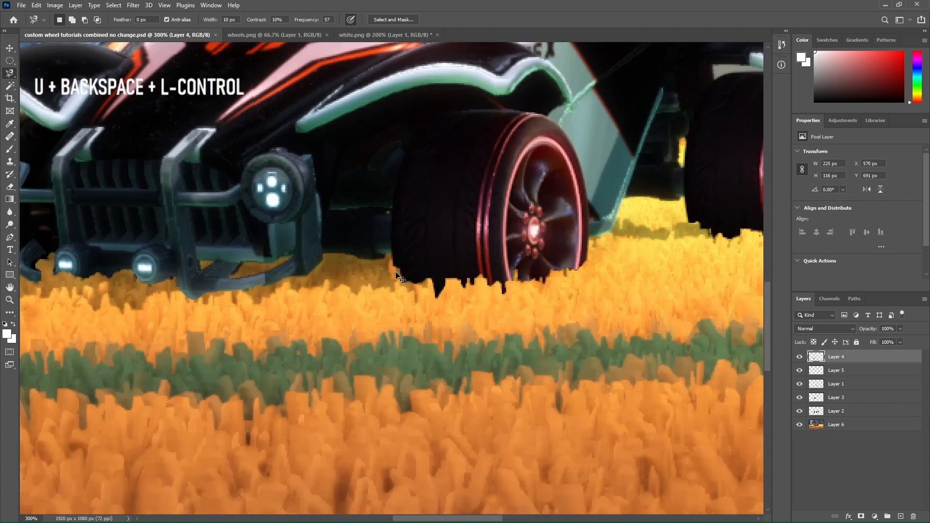
{"action": "key", "text": "ctrl+0"}
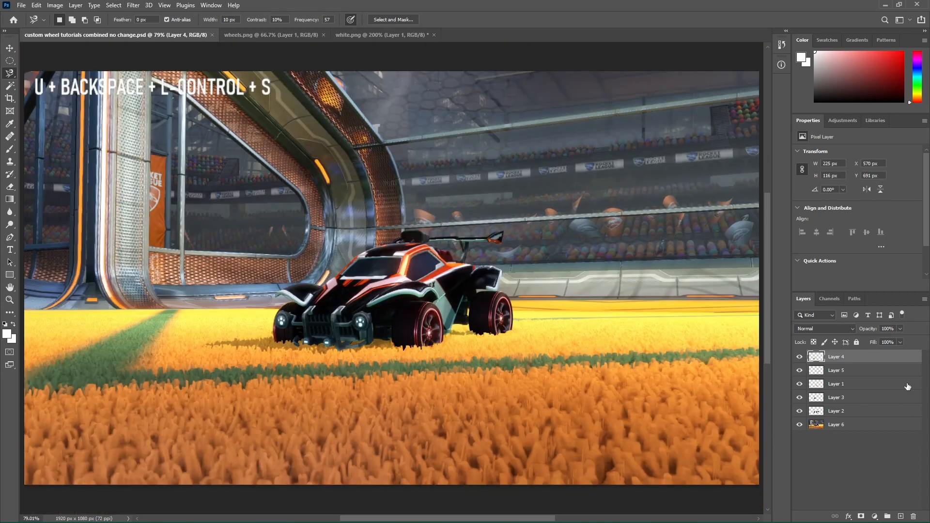
{"action": "left_click", "coordinate": [799, 358]}
{"action": "left_click", "coordinate": [799, 370]}
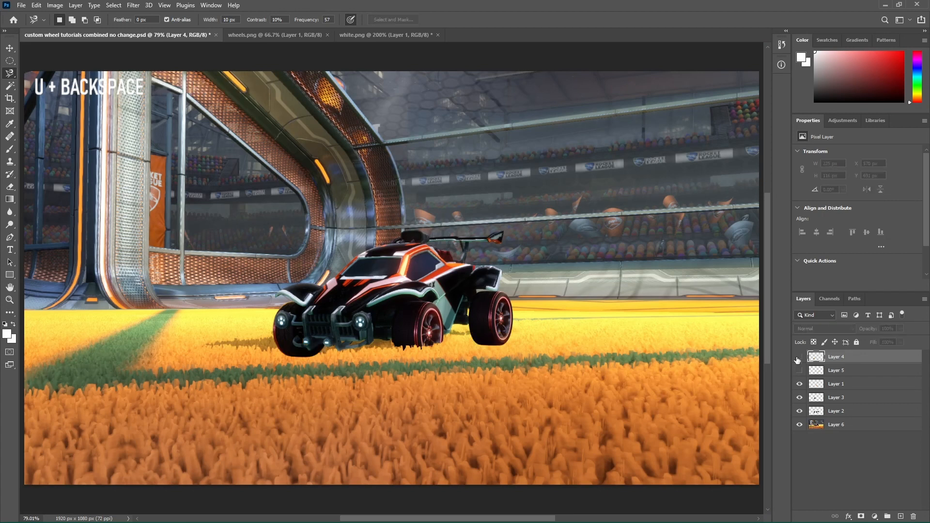
{"action": "left_click", "coordinate": [798, 358]}
{"action": "left_click", "coordinate": [799, 371]}
{"action": "left_click", "coordinate": [801, 373]}
{"action": "left_click", "coordinate": [799, 358]}
{"action": "left_click", "coordinate": [800, 384]}
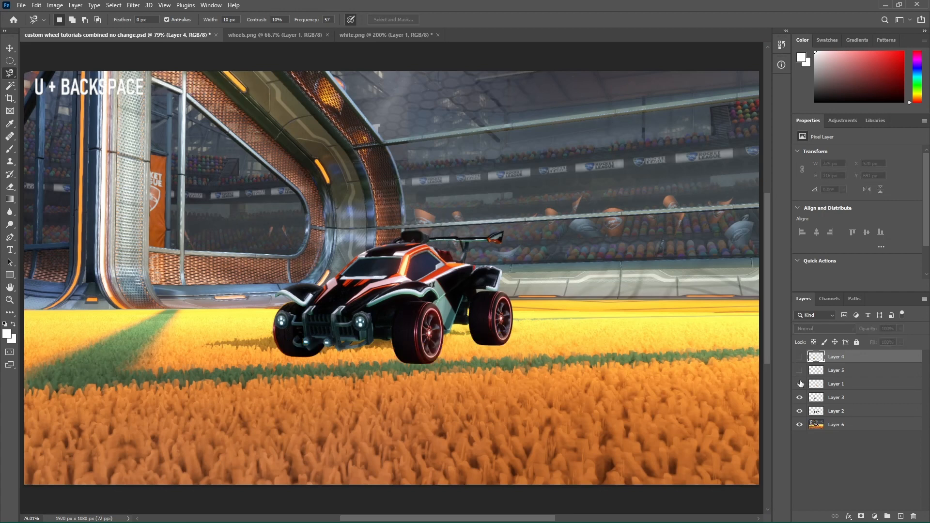
{"action": "left_click", "coordinate": [799, 385]}
{"action": "left_click", "coordinate": [798, 371]}
{"action": "left_click", "coordinate": [797, 359]}
{"action": "left_click", "coordinate": [798, 358]}
{"action": "left_click", "coordinate": [799, 359]}
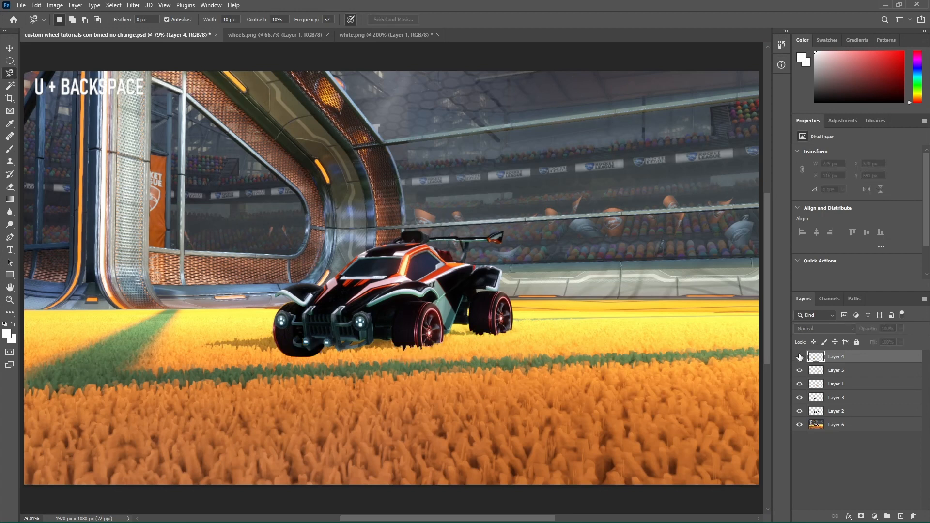
{"action": "left_click", "coordinate": [799, 357]}
Select Layer 3, and toggle the visibility of Layers 3, 1 and 2 to compare the car cut-out, grass and wheels
{"action": "left_click", "coordinate": [831, 399]}
{"action": "left_click", "coordinate": [801, 397]}
{"action": "left_click", "coordinate": [801, 397]}
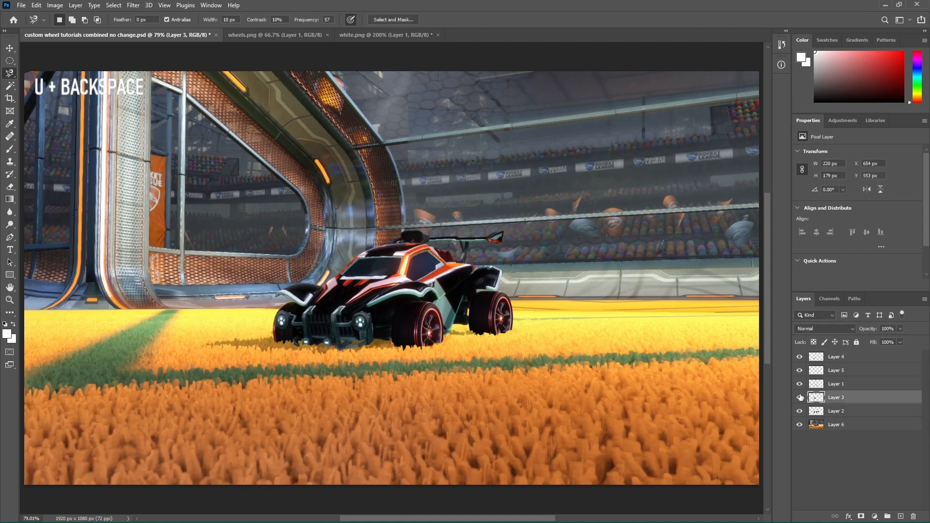
{"action": "left_click", "coordinate": [800, 397]}
{"action": "left_click", "coordinate": [800, 397]}
{"action": "left_click", "coordinate": [800, 384]}
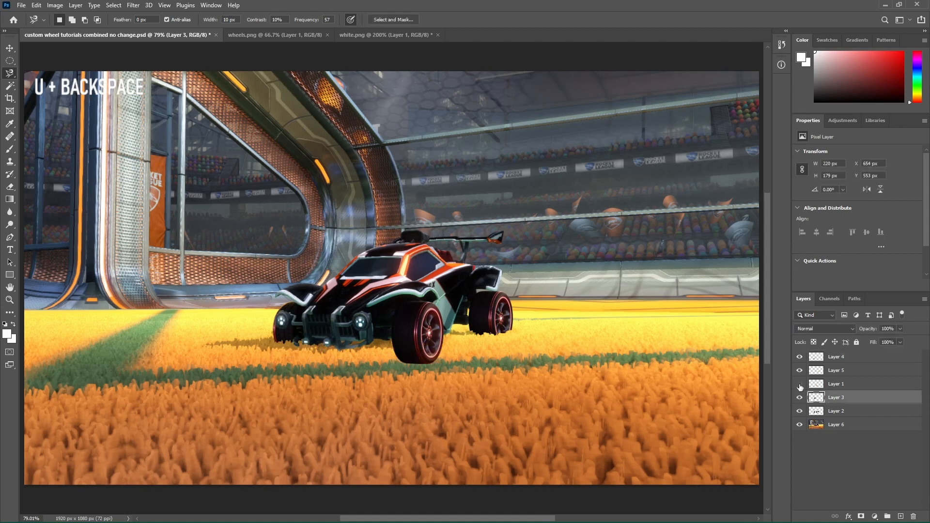
{"action": "left_click", "coordinate": [800, 384]}
{"action": "left_click", "coordinate": [802, 410]}
{"action": "left_click", "coordinate": [800, 410]}
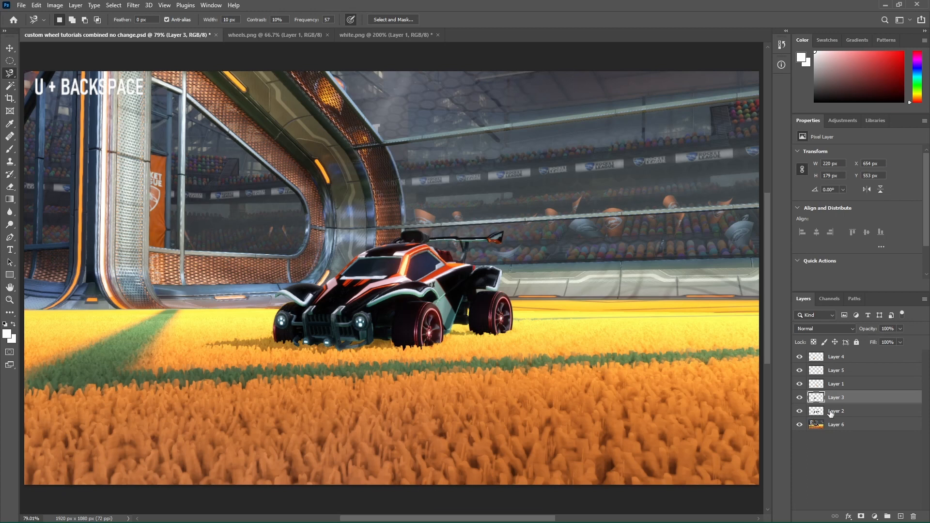
Select Layer 2 with the wheels, and view its Color Balance settings without applying them
{"action": "left_click", "coordinate": [831, 412]}
{"action": "left_click", "coordinate": [55, 6]}
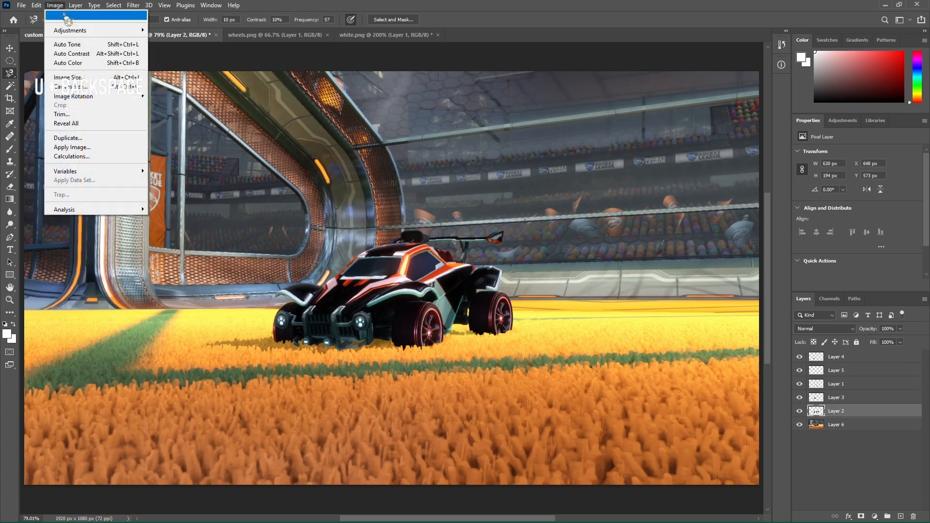
{"action": "mouse_move", "coordinate": [97, 30]}
{"action": "left_click", "coordinate": [180, 91]}
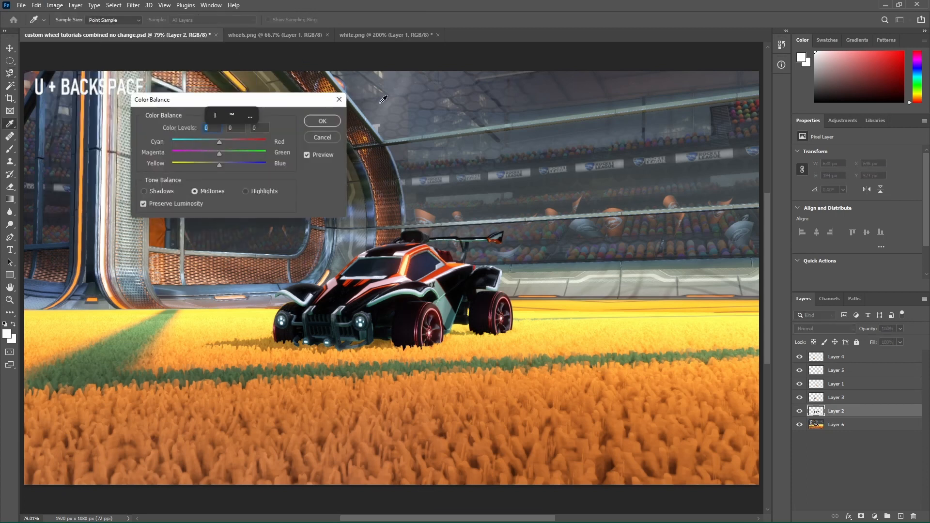
{"action": "left_click_drag", "start_coordinate": [271, 95], "coordinate": [433, 74]}
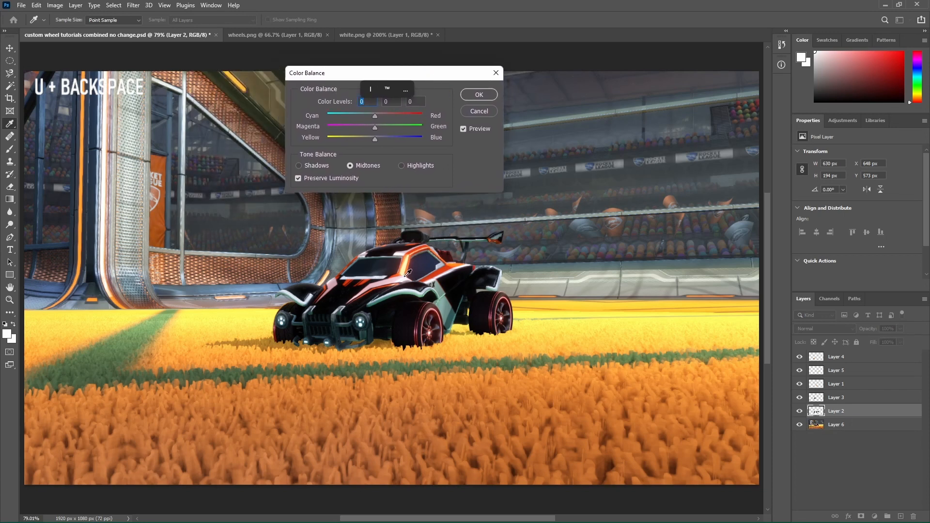
{"action": "left_click", "coordinate": [479, 113]}
{"action": "key", "text": "l"}
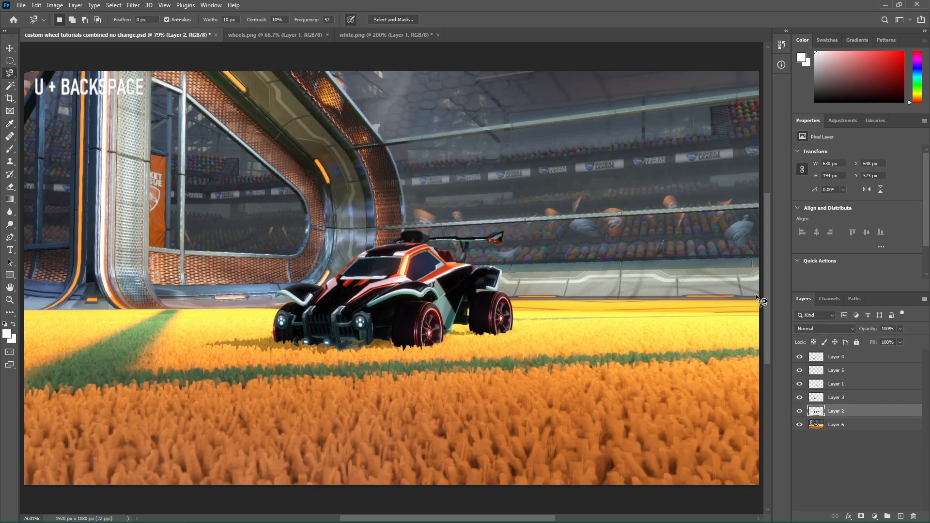
Convert Layer 2 for smart filters, and undo the conversion
{"action": "right_click", "coordinate": [831, 416]}
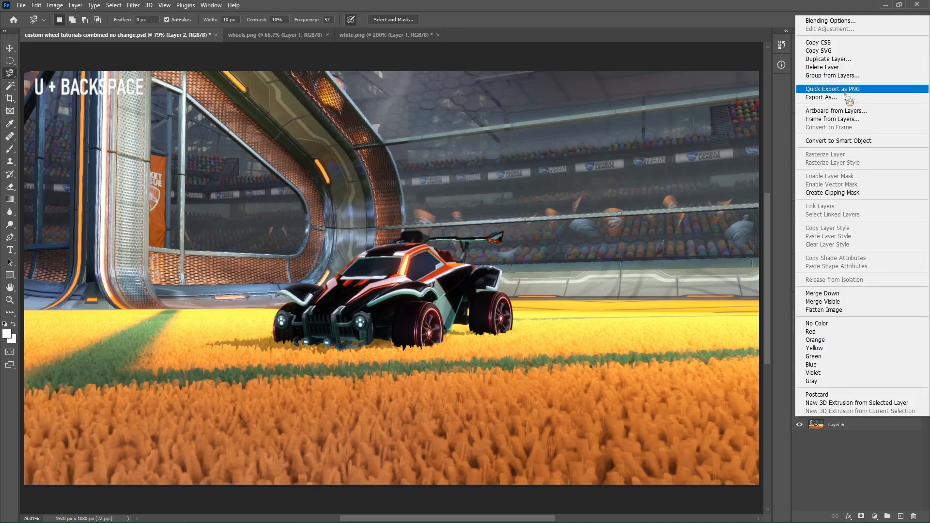
{"action": "left_click", "coordinate": [133, 5]}
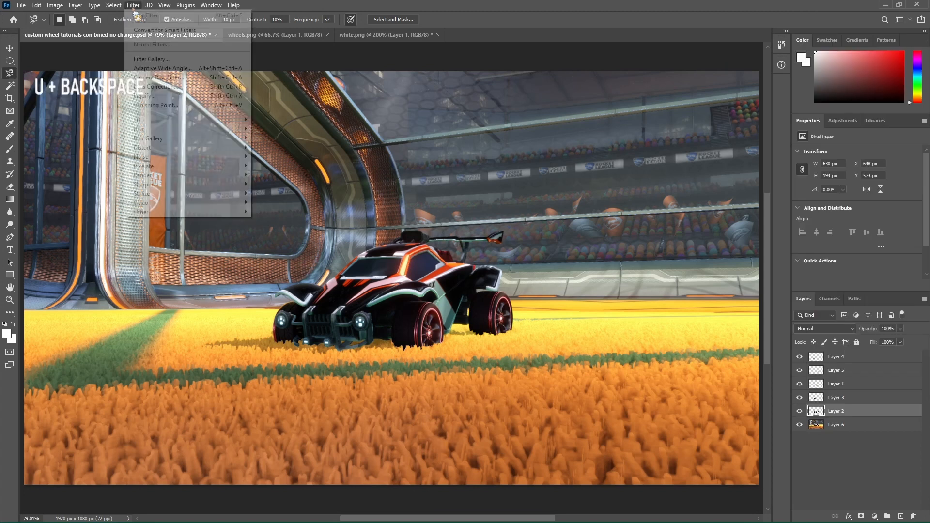
{"action": "left_click", "coordinate": [157, 30]}
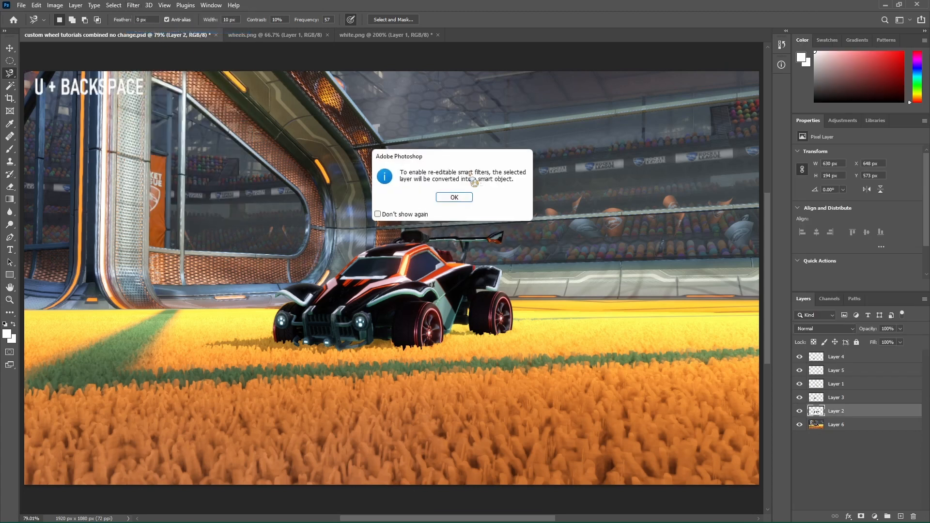
{"action": "left_click", "coordinate": [464, 198]}
{"action": "left_click", "coordinate": [133, 6]}
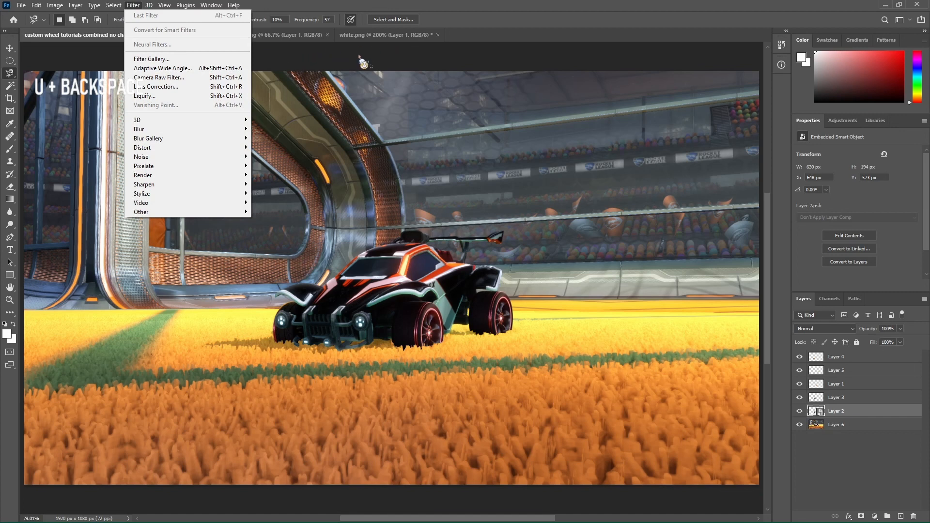
{"action": "left_click", "coordinate": [430, 80]}
{"action": "key", "text": "ctrl+z"}
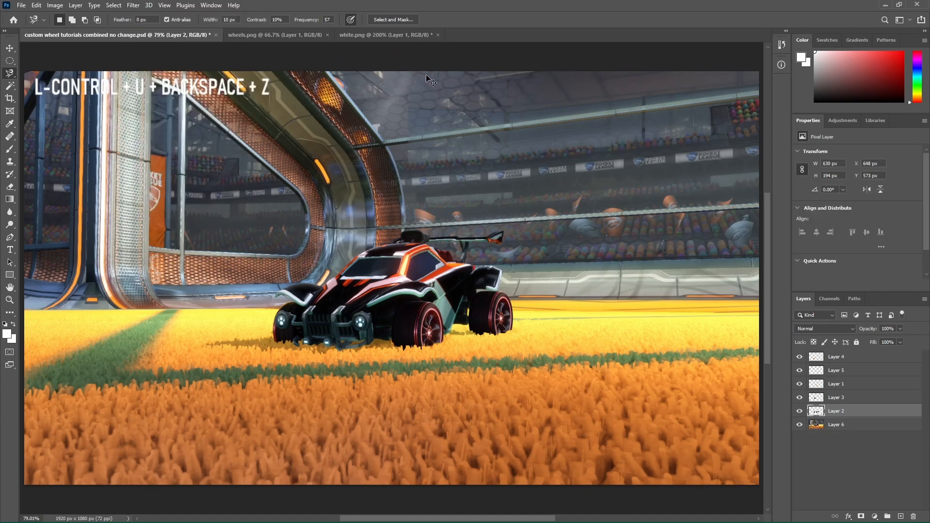
View the wheels of Layer 2 in the Camera Raw Filter, and close it without applying changes
{"action": "left_click", "coordinate": [133, 5]}
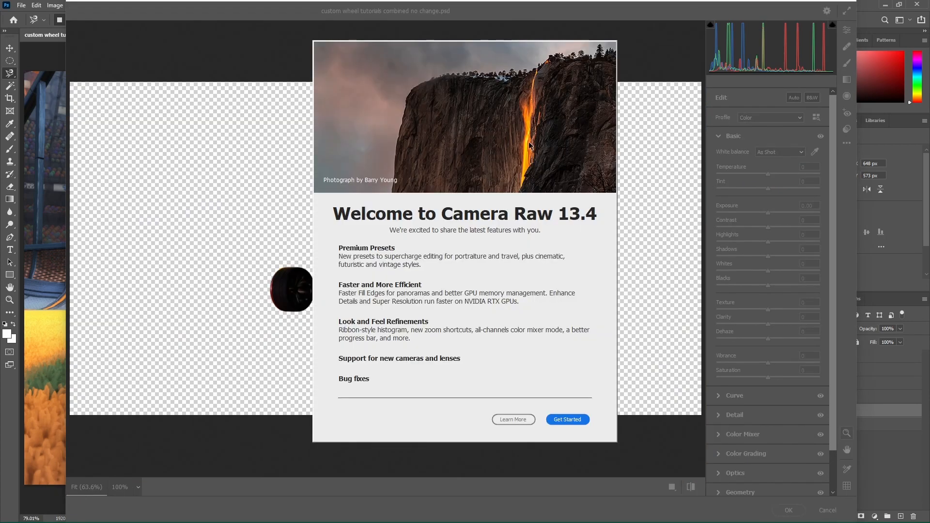
{"action": "left_click", "coordinate": [568, 420]}
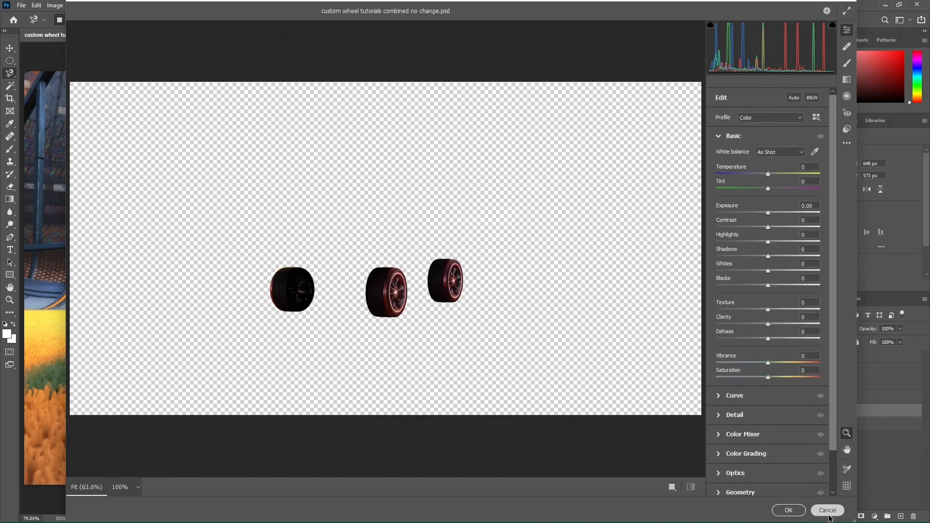
{"action": "left_click", "coordinate": [826, 510]}
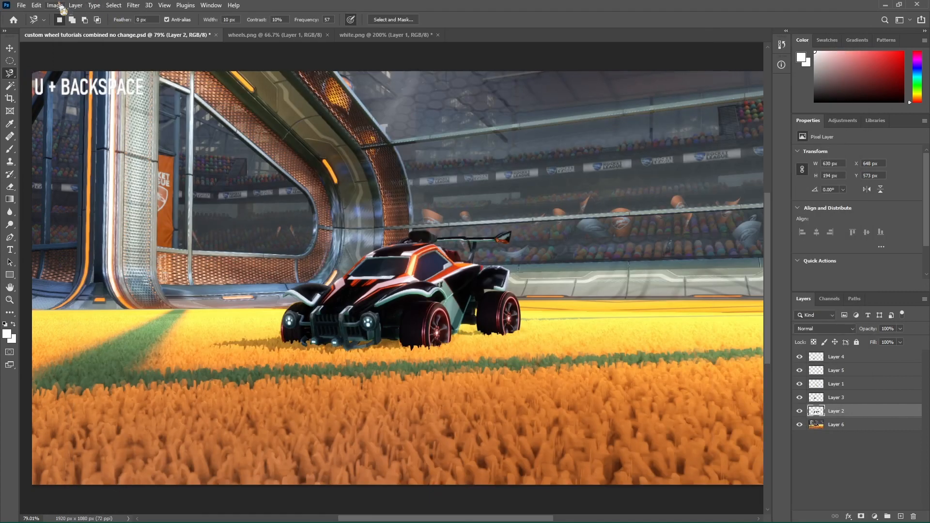
Shift the color balance of the wheels on Layer 2 in the highlights, and set the shadow levels to -4, +18 and +19
{"action": "left_click", "coordinate": [55, 6]}
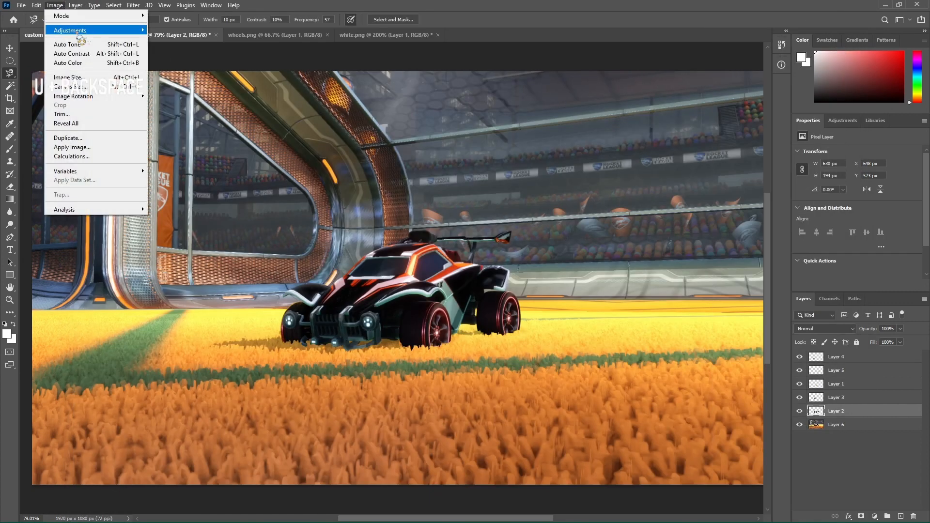
{"action": "mouse_move", "coordinate": [77, 30]}
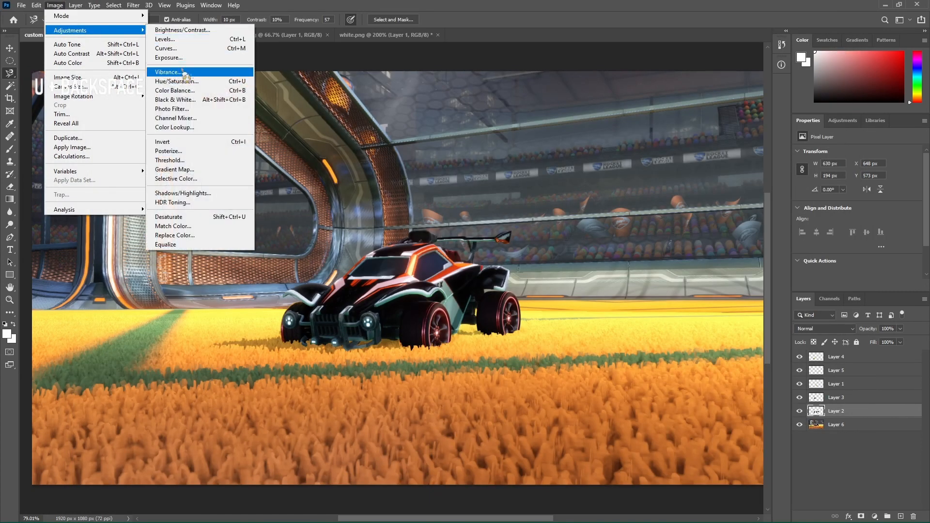
{"action": "left_click", "coordinate": [175, 90]}
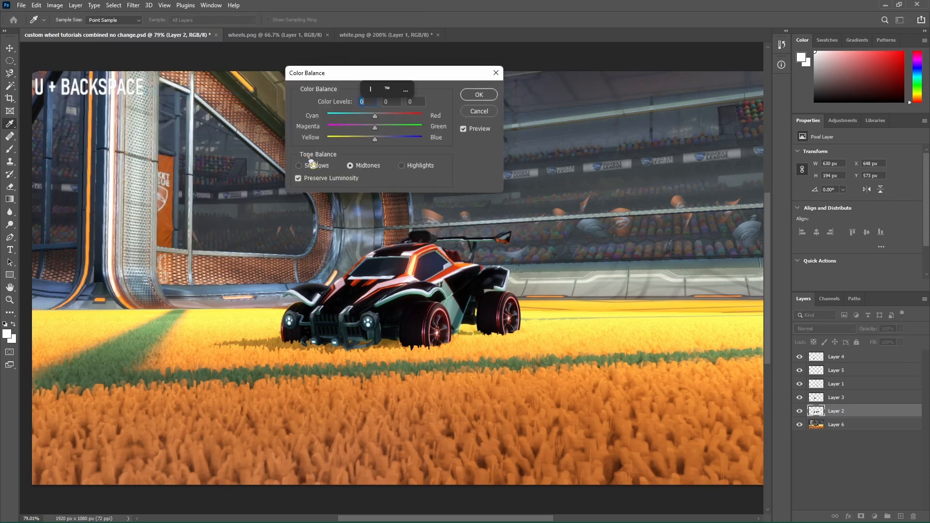
{"action": "mouse_move", "coordinate": [375, 116]}
{"action": "left_mouse_down"}
{"action": "mouse_move", "coordinate": [360, 117]}
{"action": "mouse_move", "coordinate": [380, 139]}
{"action": "mouse_move", "coordinate": [364, 120]}
{"action": "mouse_move", "coordinate": [388, 129]}
{"action": "mouse_move", "coordinate": [374, 117]}
{"action": "left_mouse_up"}
{"action": "left_click", "coordinate": [406, 166]}
{"action": "left_click", "coordinate": [350, 166]}
{"action": "left_click", "coordinate": [402, 166]}
{"action": "mouse_move", "coordinate": [377, 139]}
{"action": "left_mouse_down"}
{"action": "mouse_move", "coordinate": [373, 118]}
{"action": "mouse_move", "coordinate": [385, 129]}
{"action": "left_mouse_up"}
{"action": "left_click", "coordinate": [314, 165]}
{"action": "left_click_drag", "start_coordinate": [376, 140], "coordinate": [380, 140]}
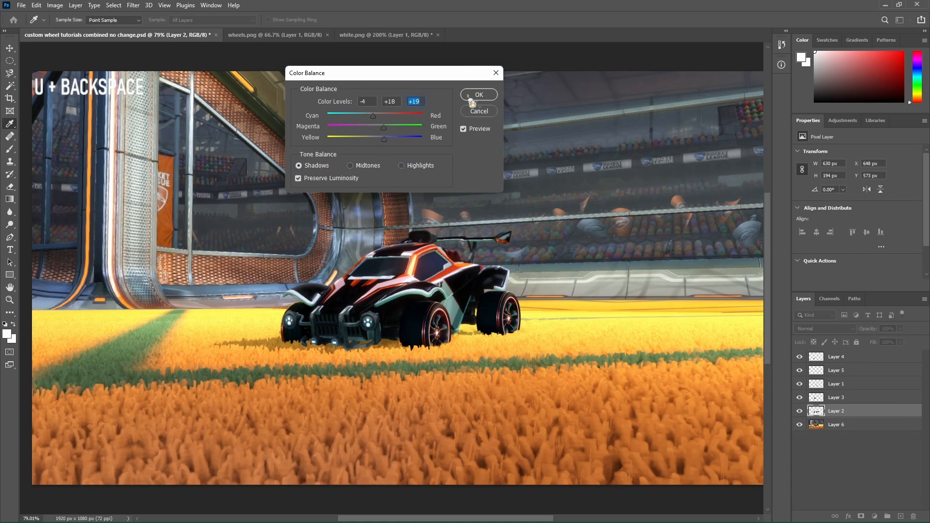
{"action": "left_click", "coordinate": [472, 96]}
Fine-tune the wheels on Layer 2 with a slight Brightness/Contrast adjustment
{"action": "left_click", "coordinate": [55, 5]}
{"action": "mouse_move", "coordinate": [73, 30]}
{"action": "left_click", "coordinate": [189, 30]}
{"action": "left_click_drag", "start_coordinate": [438, 164], "coordinate": [439, 165]}
{"action": "mouse_move", "coordinate": [438, 188]}
{"action": "left_mouse_down"}
{"action": "mouse_move", "coordinate": [399, 188]}
{"action": "mouse_move", "coordinate": [442, 176]}
{"action": "left_mouse_up"}
{"action": "left_click", "coordinate": [525, 153]}
Apply a slight Vibrance adjustment to the wheels on Layer 2
{"action": "left_click", "coordinate": [54, 5]}
{"action": "left_click", "coordinate": [184, 73]}
{"action": "left_click_drag", "start_coordinate": [438, 201], "coordinate": [445, 201]}
{"action": "key", "text": "Return"}
{"action": "key", "text": "l"}
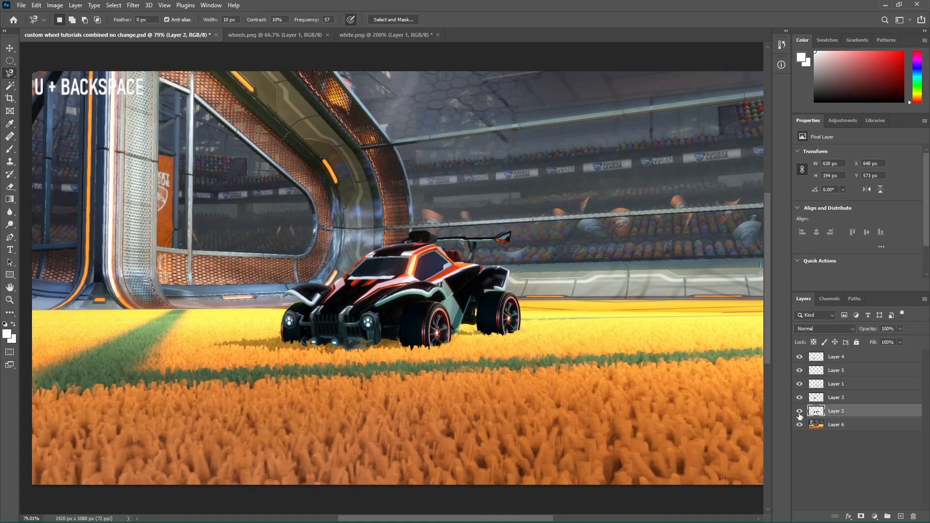
Hide and show Layer 3 to check the car cut-out, and save the document with no layer selected
{"action": "left_click", "coordinate": [800, 399]}
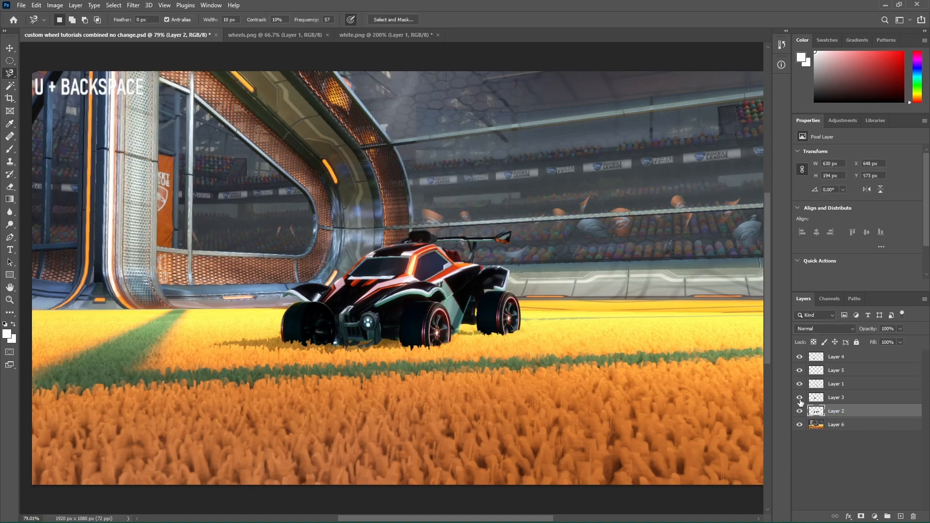
{"action": "left_click", "coordinate": [800, 400]}
{"action": "key", "text": "v"}
{"action": "left_click", "coordinate": [366, 68]}
{"action": "key", "text": "ctrl+s"}
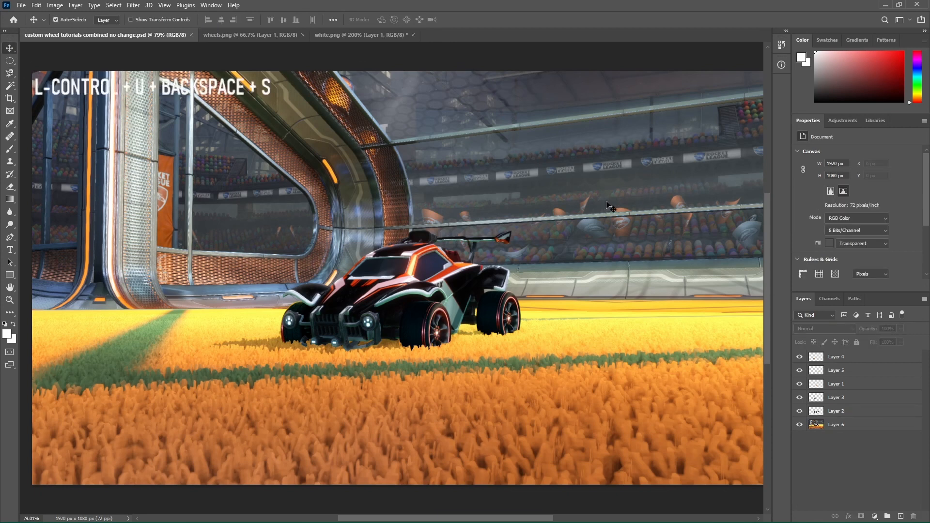
View the available export options for the composite, including Quick Export as PNG, without exporting
{"action": "left_click", "coordinate": [38, 6]}
{"action": "mouse_move", "coordinate": [22, 5]}
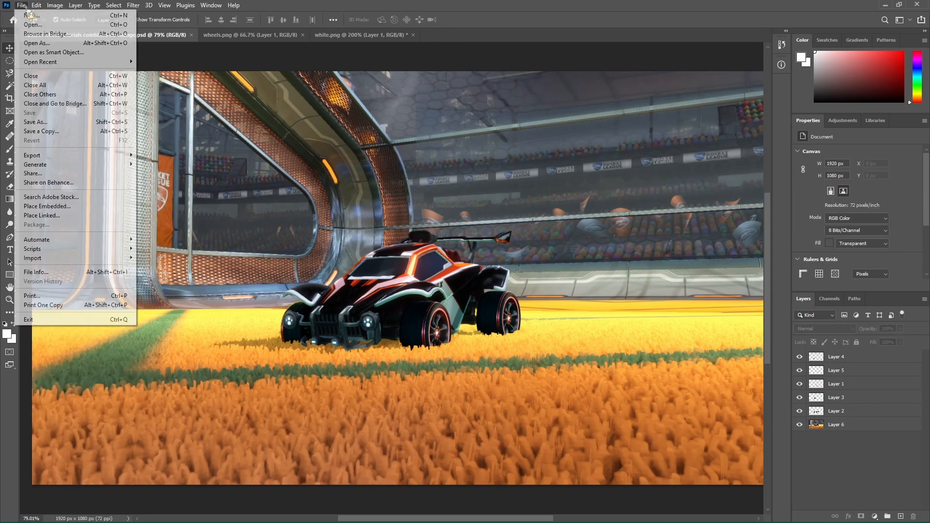
{"action": "mouse_move", "coordinate": [127, 158]}
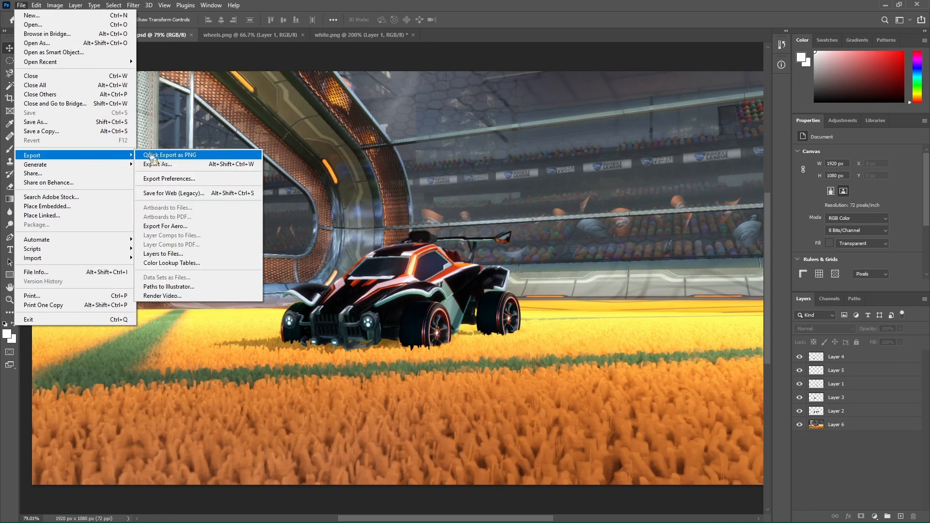
{"action": "left_click", "coordinate": [401, 63]}
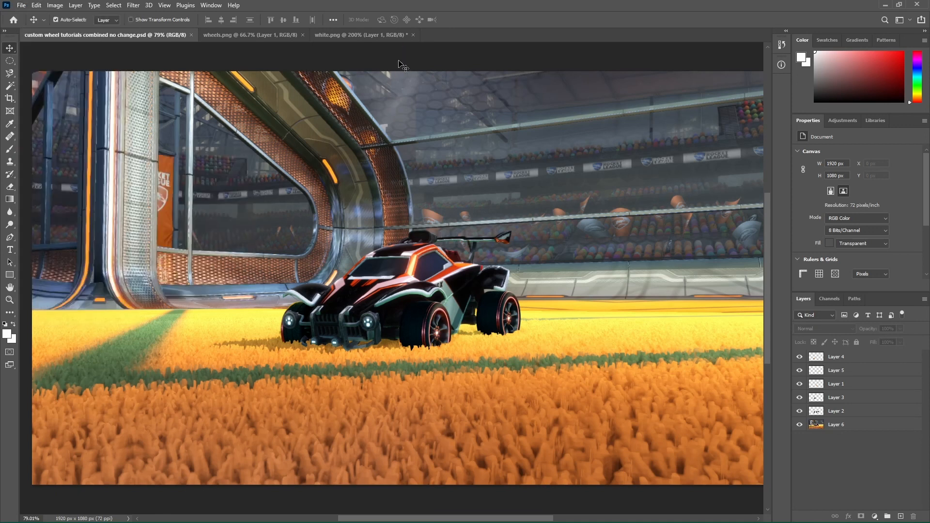